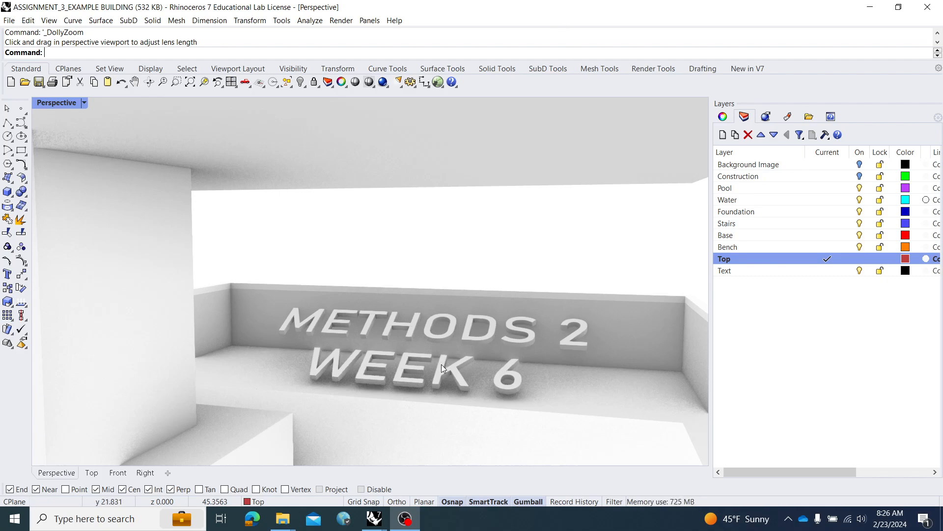
- Switch to the ASSIGNMENT_3_TOPO_CLOSED model and examine its layers and the individual stacked terrain slabs
mouse_move(379, 520)
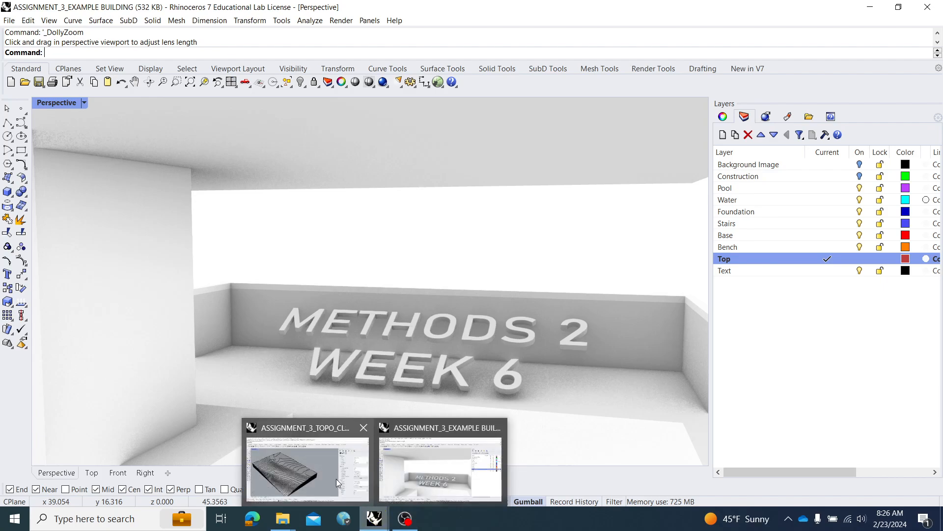
left_click(314, 464)
right_click_drag(405, 277, 382, 257, "shift")
left_click(744, 116)
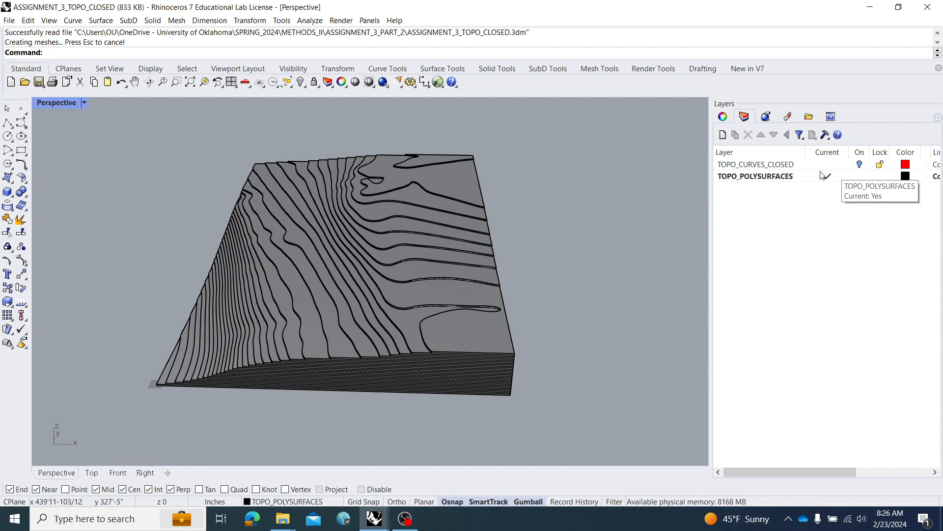
left_click(431, 193)
left_click(432, 205)
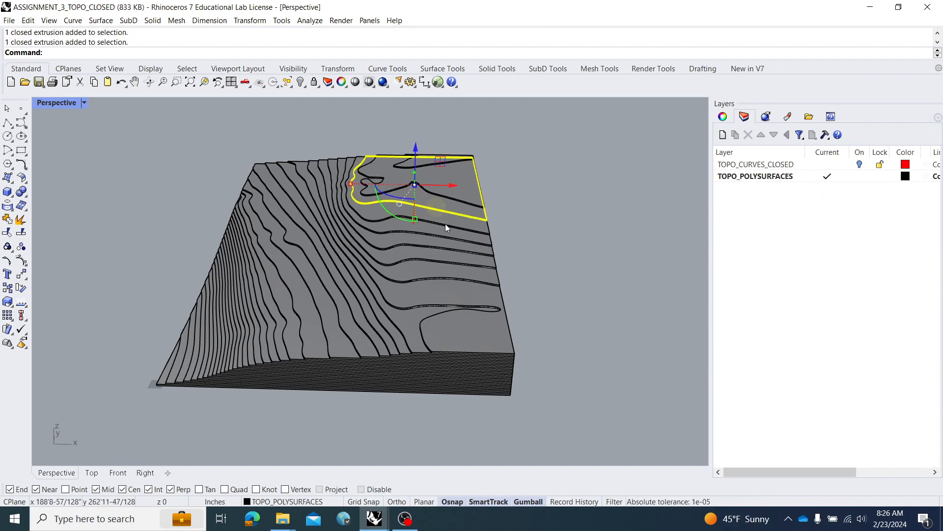
left_click(541, 252)
right_click_drag(534, 256, 516, 270)
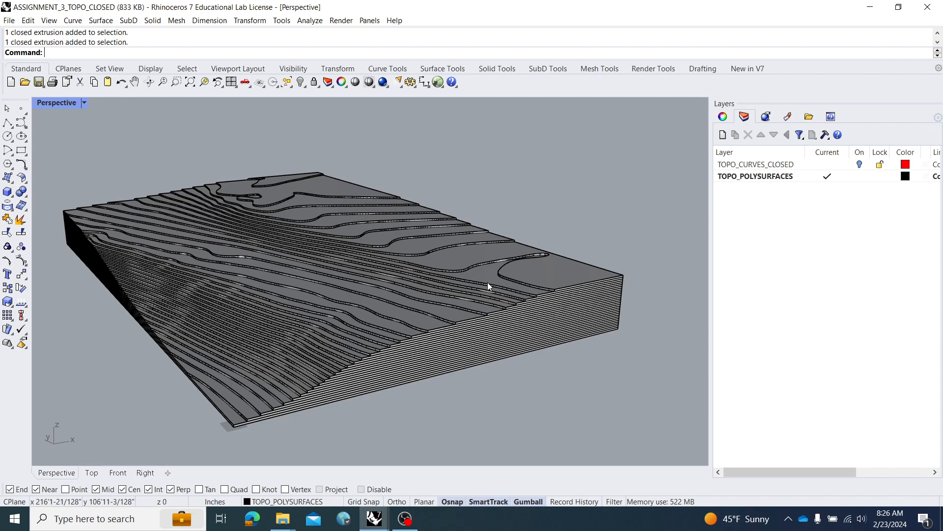
- Switch to the ASSIGNMENT_3_EXAMPLE BUILDING model and hide its Text layer
left_click(376, 519)
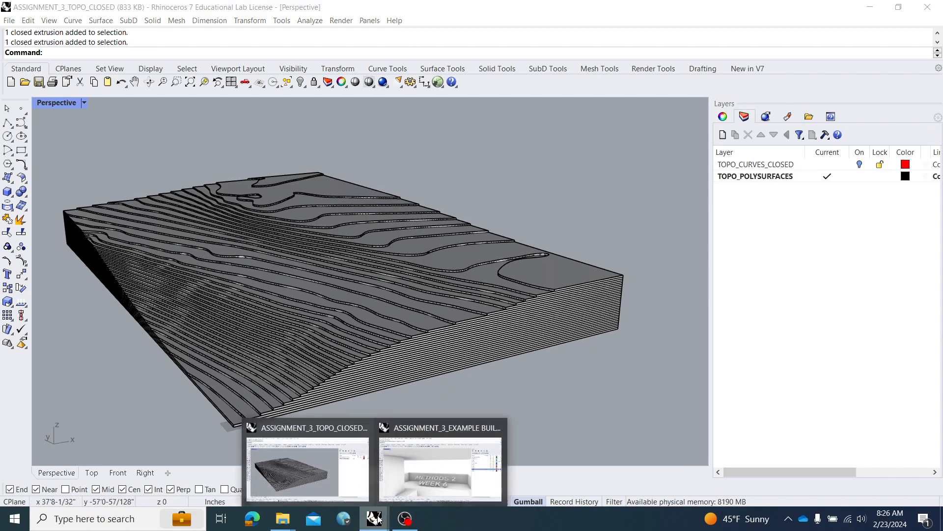
left_click(409, 476)
scroll(472, 319, "down", 5)
right_click_drag(472, 319, 478, 258)
scroll(406, 319, "up", 3)
right_click_drag(391, 297, 409, 287)
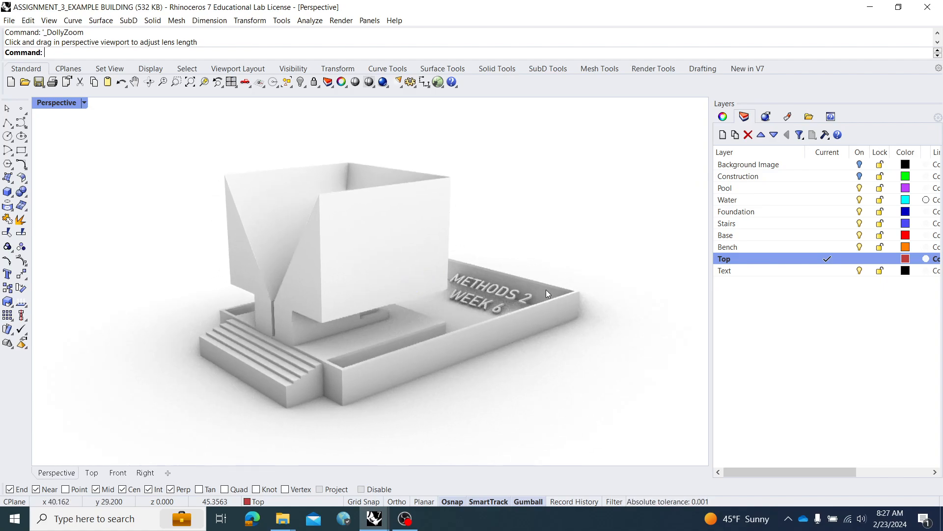
left_click(859, 270)
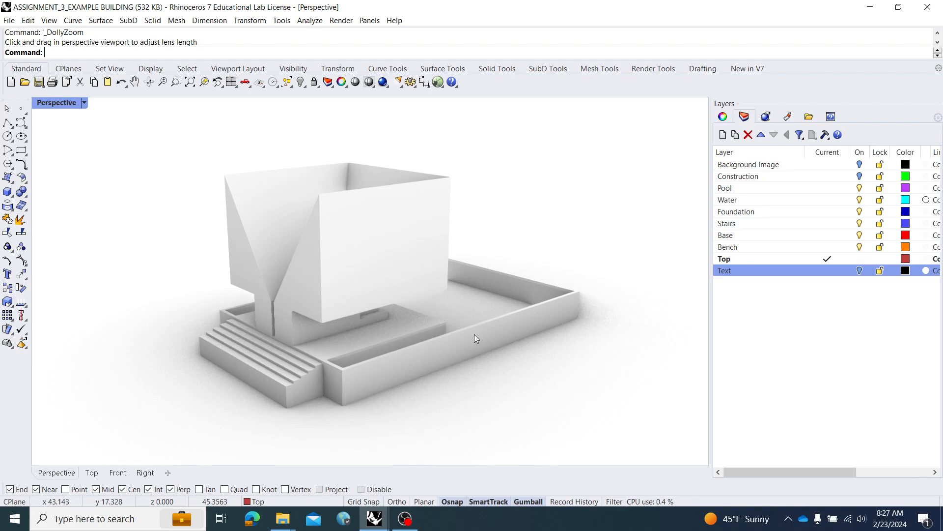
- Import ASSIGNMENT_3_EXAMPLE BUILDING from the OneDrive folder SPRING_2024, METHODS_II, ASSIGNMENT_3_PART_2 into the ASSIGNMENT_3_TOPO_CLOSED model
left_click(382, 522)
left_click(308, 467)
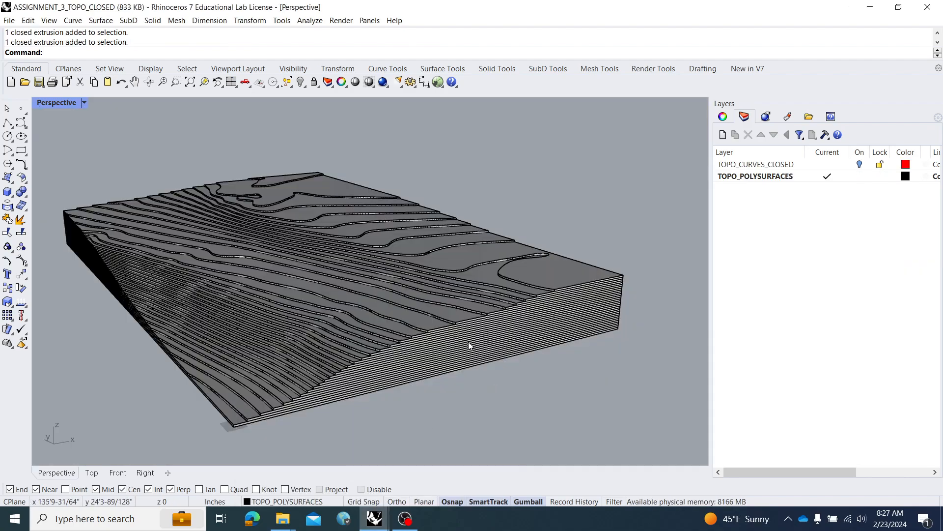
right_click_drag(378, 223, 414, 222, "shift")
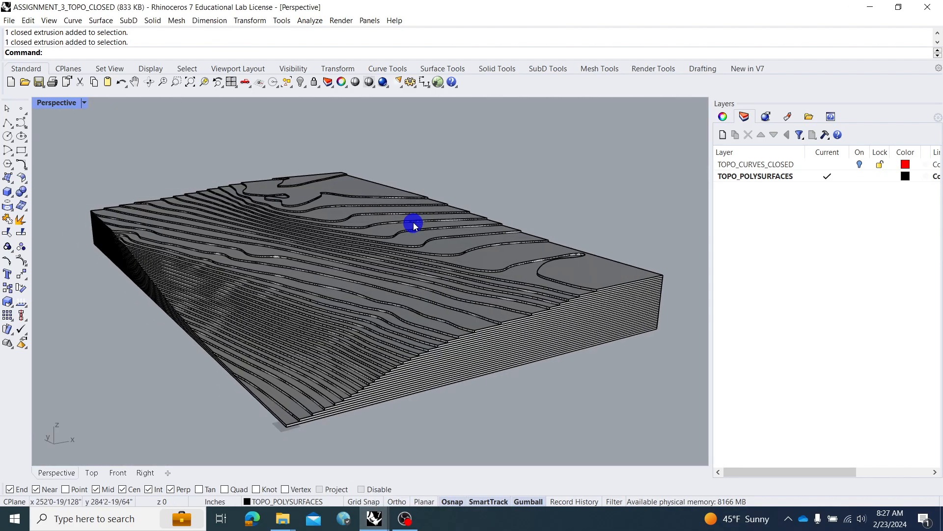
type("Im")
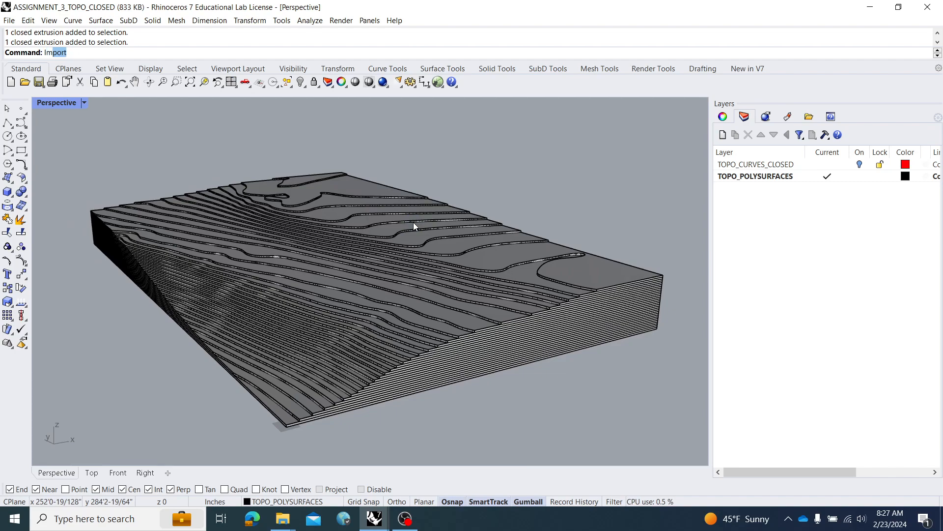
type("port")
key("Return")
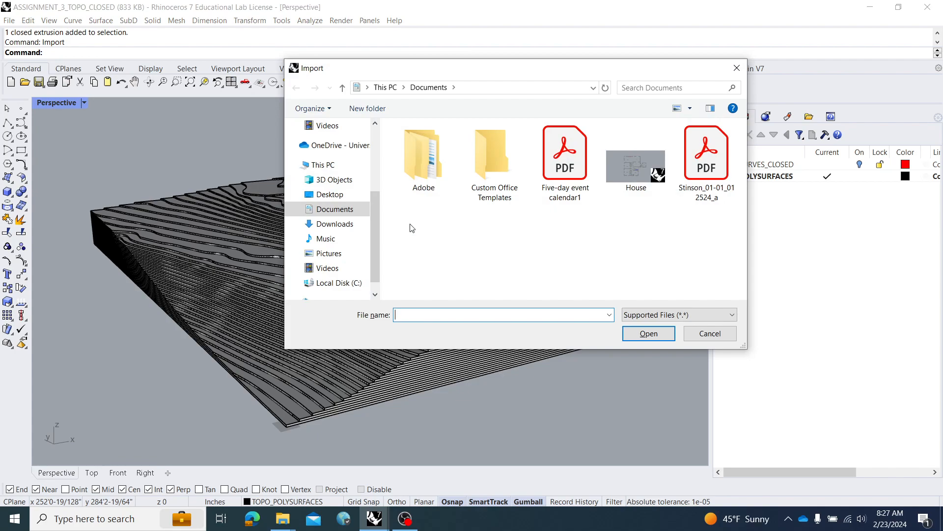
left_click(333, 146)
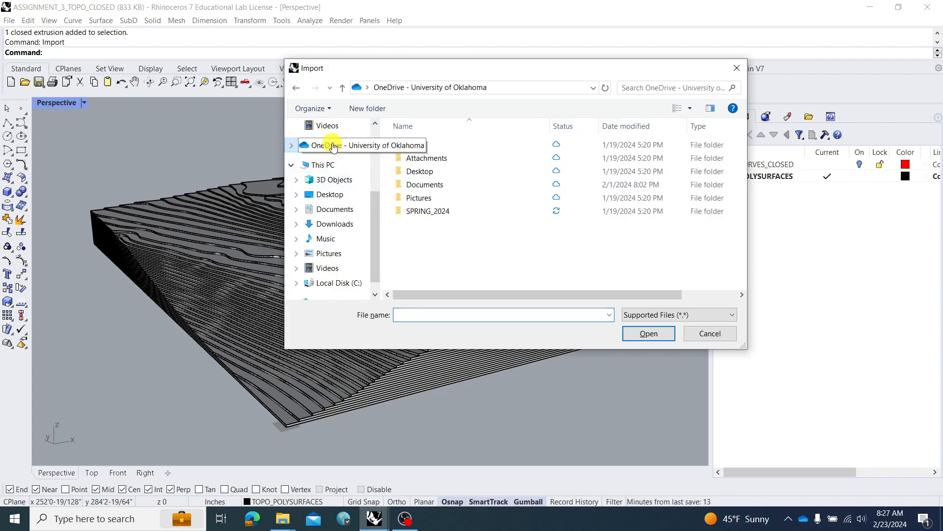
double_click(432, 211)
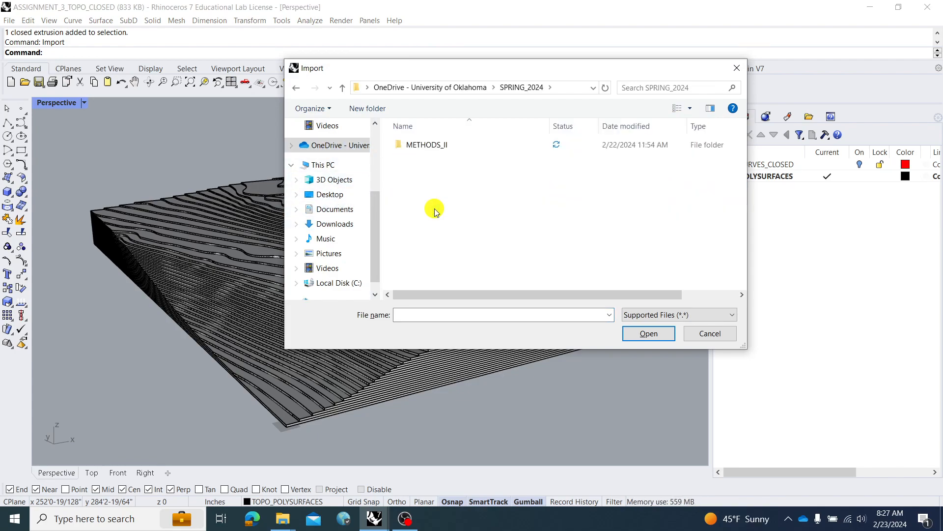
double_click(439, 145)
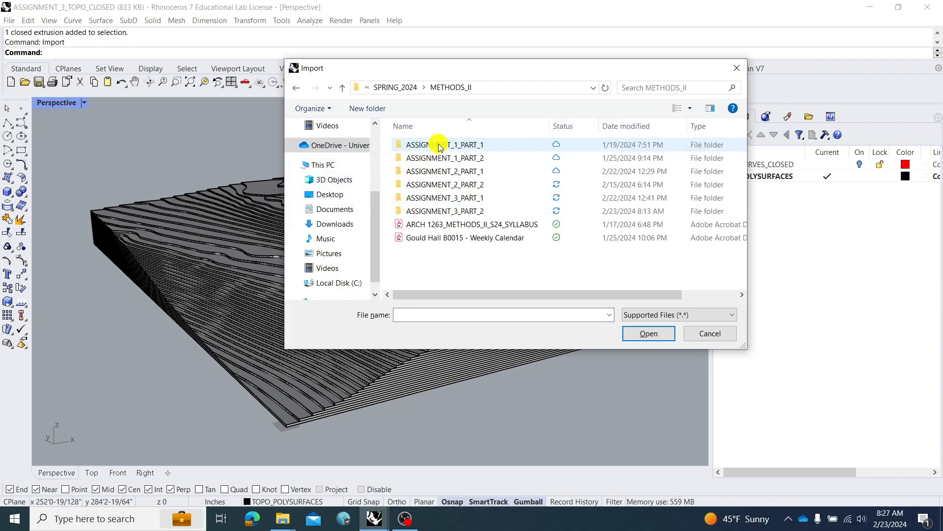
double_click(462, 211)
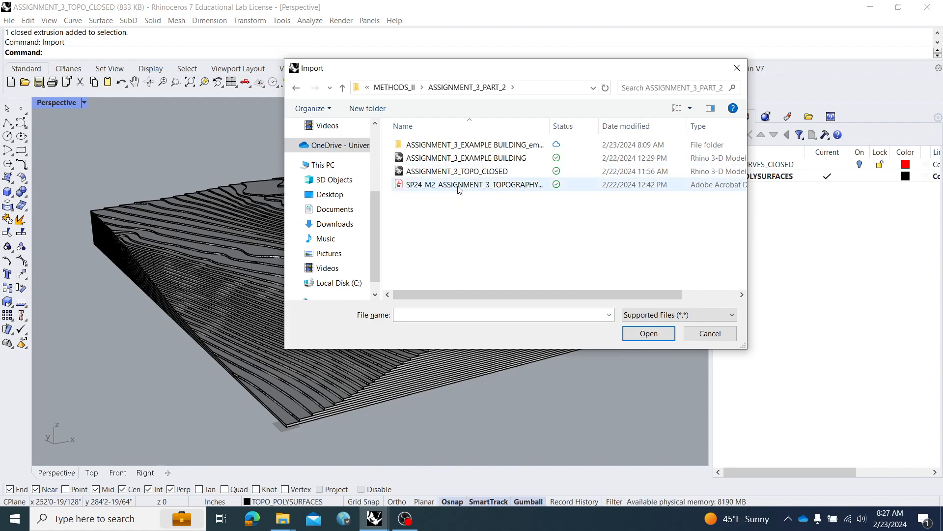
left_click(451, 158)
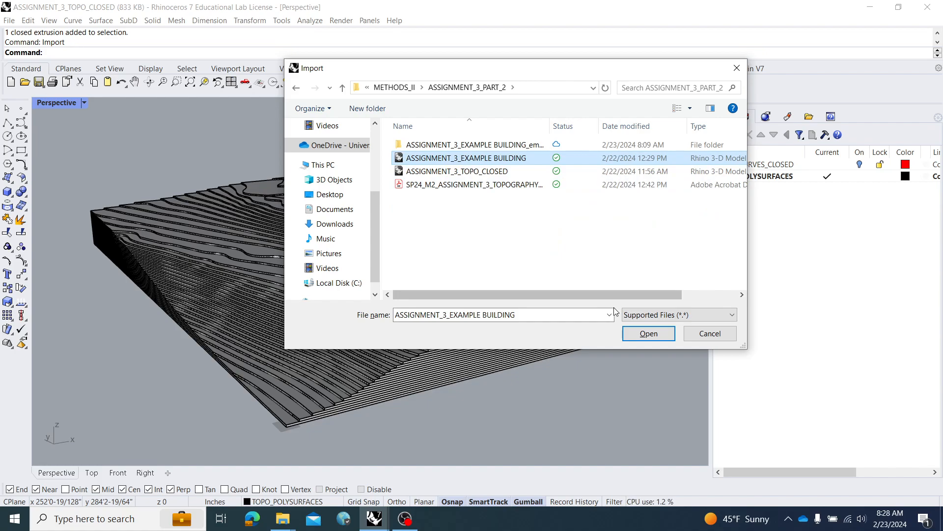
left_click(647, 335)
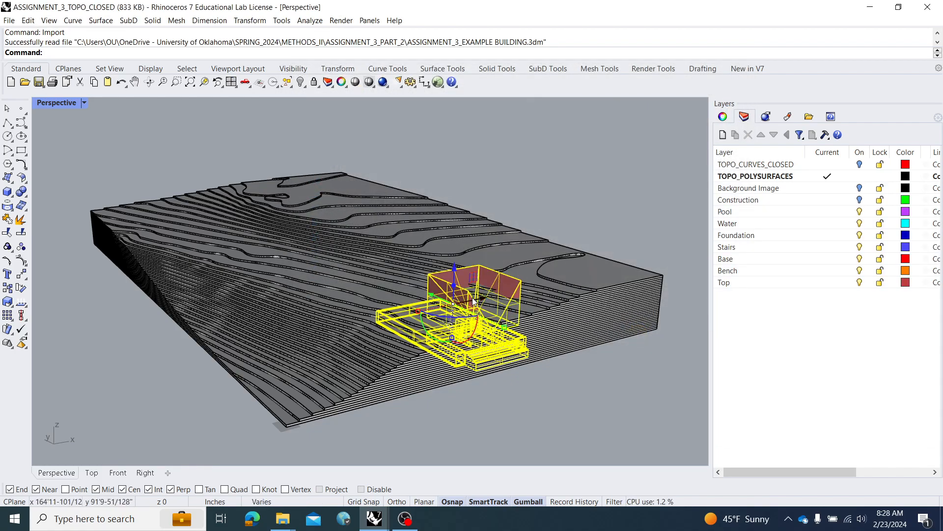
- Try to group the imported building objects and undo the grouping
right_click_drag(334, 306, 342, 310)
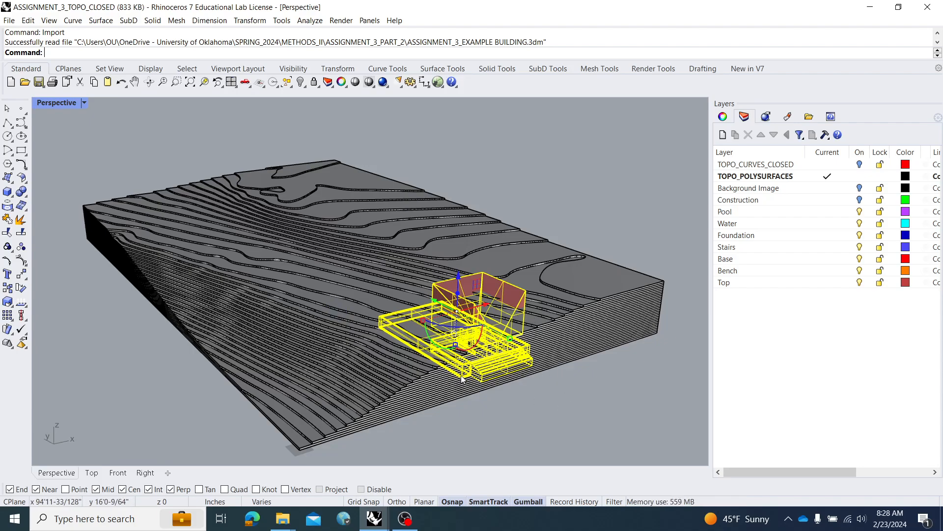
type("Group")
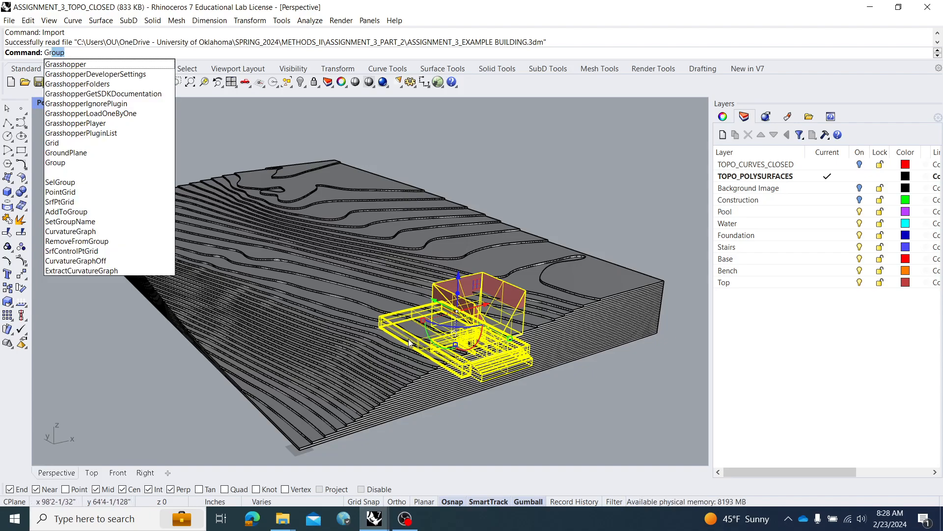
key("Return")
right_click_drag(385, 326, 358, 305)
scroll(480, 315, "up", 2)
mouse_move(484, 327)
right_mouse_down()
mouse_move(472, 324)
mouse_move(477, 333)
right_mouse_up()
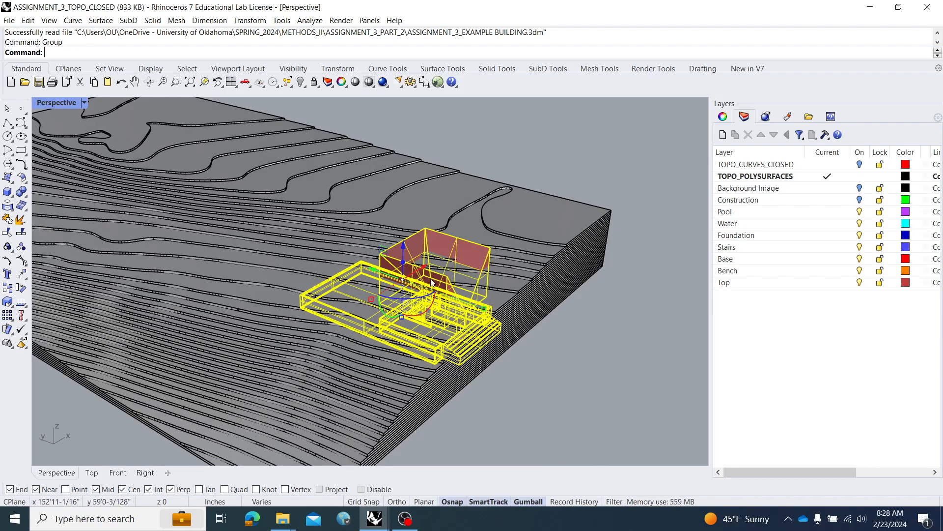
key("Delete")
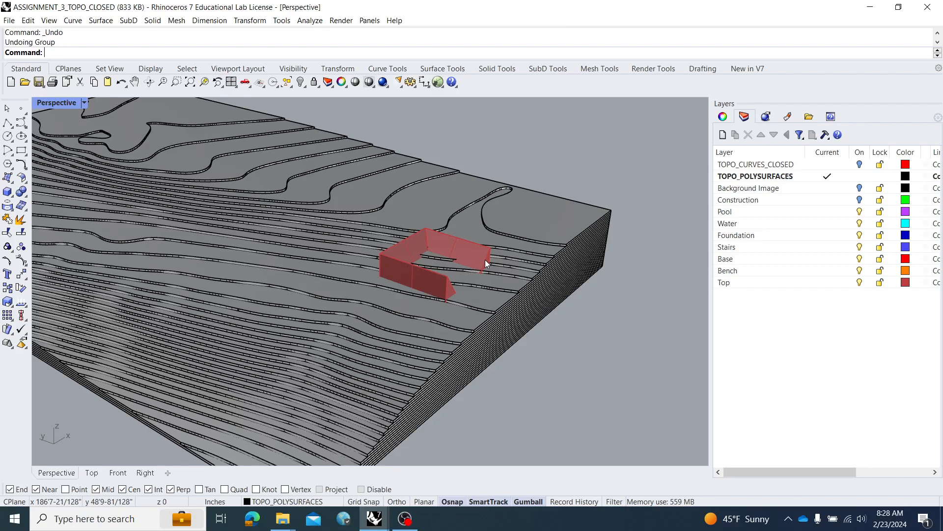
key("ctrl+z")
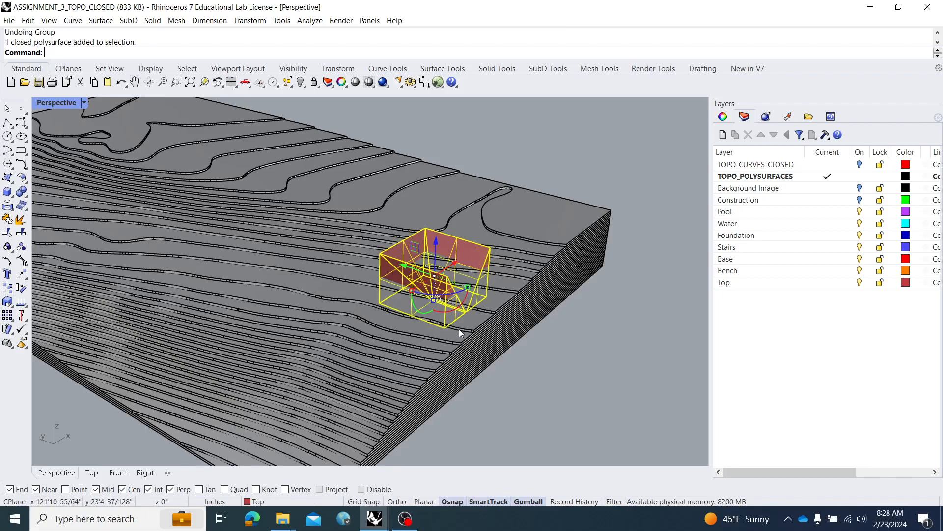
left_click(458, 329)
right_click_drag(515, 372, 412, 408)
left_click_drag(294, 452, 595, 155)
key("Escape")
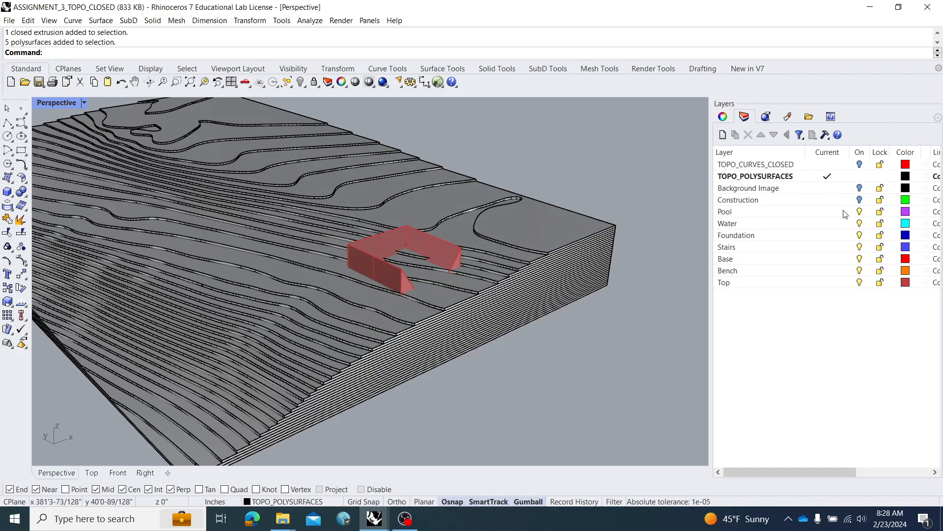
- Make Pool the current layer and group all building objects while the TOPO_POLYSURFACES layer is temporarily hidden
left_click(844, 212)
left_click(859, 176)
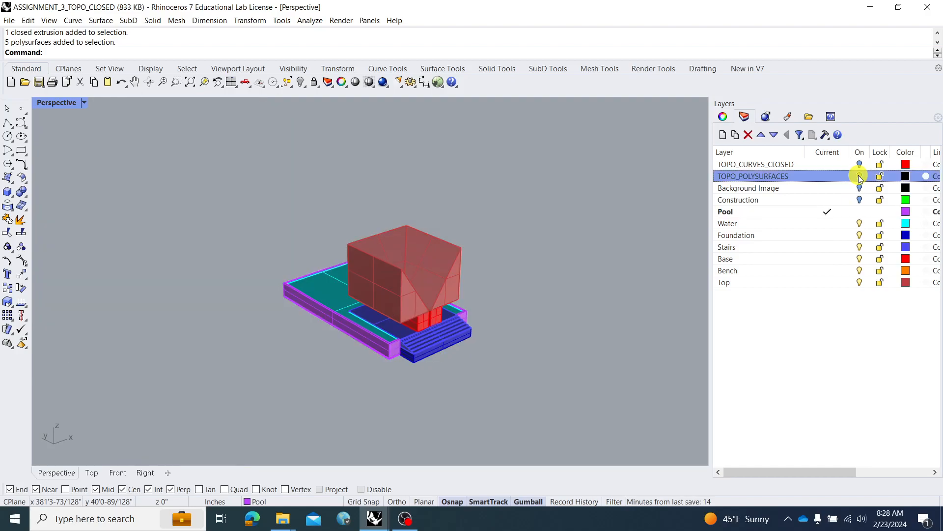
left_click_drag(181, 159, 644, 431)
type("Group")
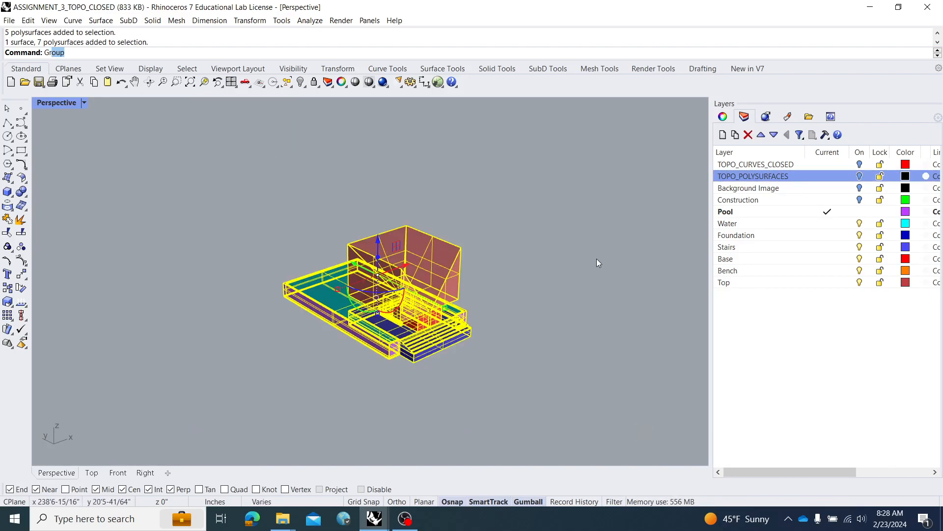
key("Return")
left_click(860, 177)
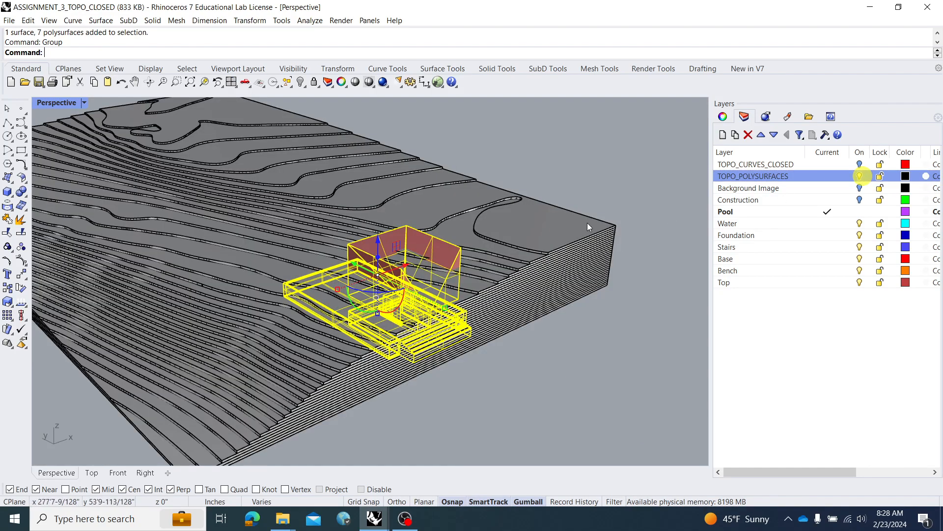
key("Escape")
- Move the grouped building off the terrain to the empty space beside its front corner
left_click(455, 247)
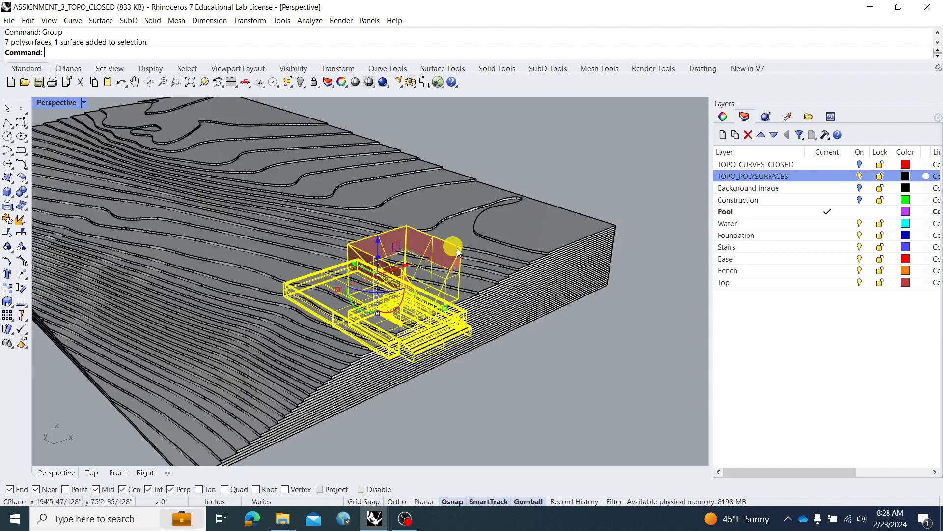
scroll(457, 249, "down", 4)
left_click_drag(423, 277, 573, 329)
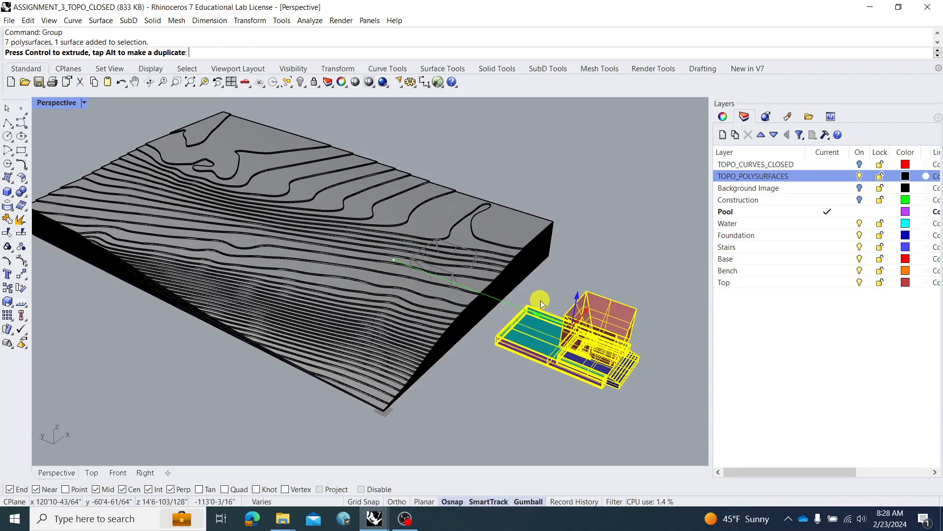
left_click(596, 272)
mouse_move(582, 275)
right_mouse_down()
mouse_move(554, 257)
mouse_move(487, 278)
right_mouse_up()
- Switch to the ASSIGNMENT_3_EXAMPLE BUILDING model and set the Perspective viewport to Shaded display
left_click(375, 526)
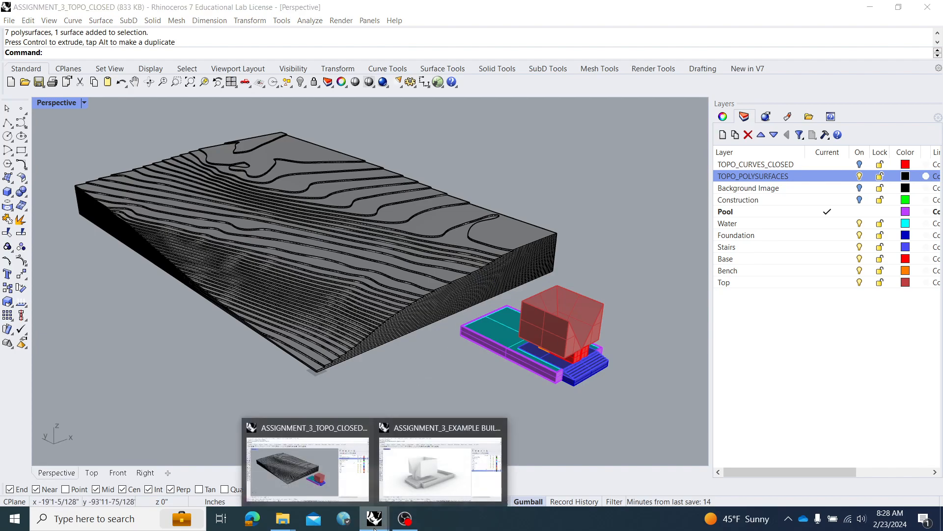
left_click(399, 489)
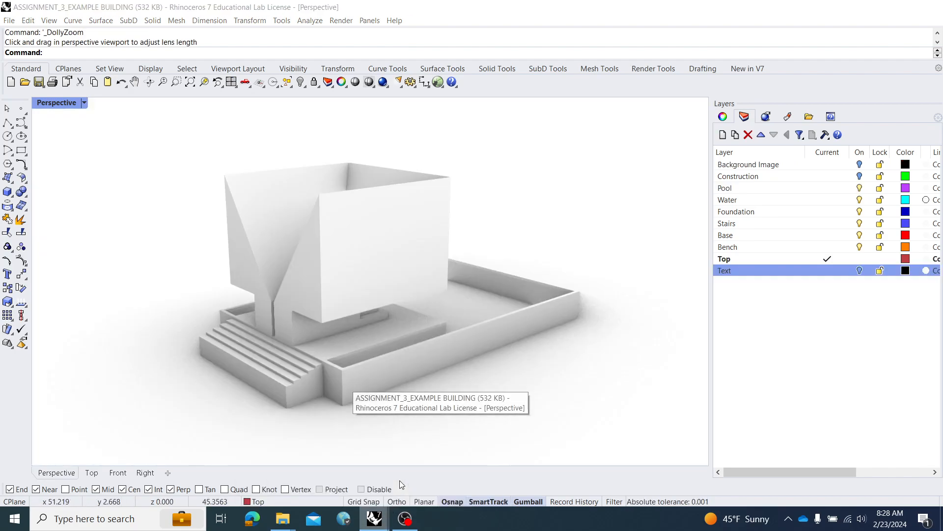
left_click(56, 103)
left_click(66, 151)
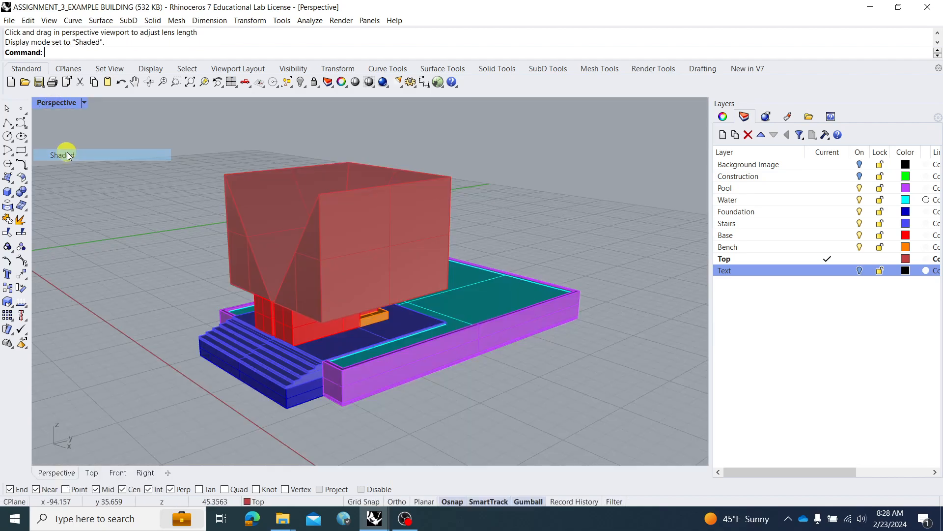
- Duplicate the whole building twice along the red axis to make a row of three buildings
scroll(221, 176, "down", 3)
right_click_drag(221, 176, 227, 183)
left_click_drag(196, 155, 474, 322)
left_click_drag(328, 235, 606, 326)
left_click(490, 213)
scroll(490, 210, "down", 5)
right_click_drag(491, 210, 312, 213)
scroll(291, 208, "down", 3)
scroll(281, 234, "up", 3)
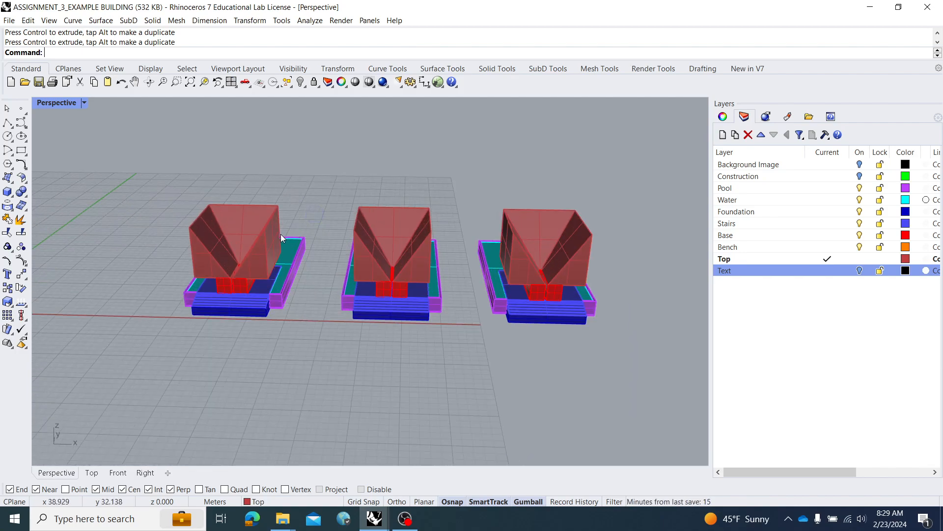
- Delete the top volume from the original building and the blue stair and foundation piece from the middle copy
left_click(272, 238)
key("Delete")
left_click(387, 300)
key("Delete")
right_click_drag(387, 302, 422, 299)
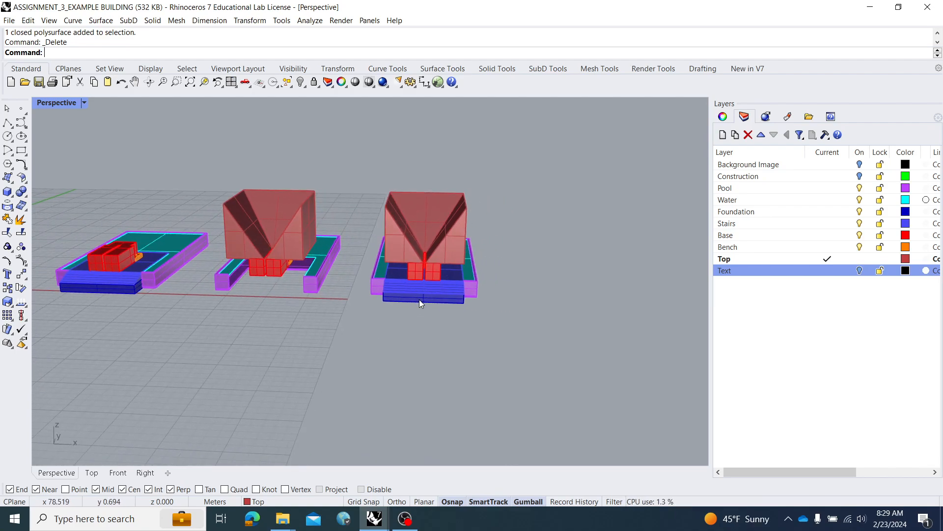
right_click_drag(496, 288, 511, 289)
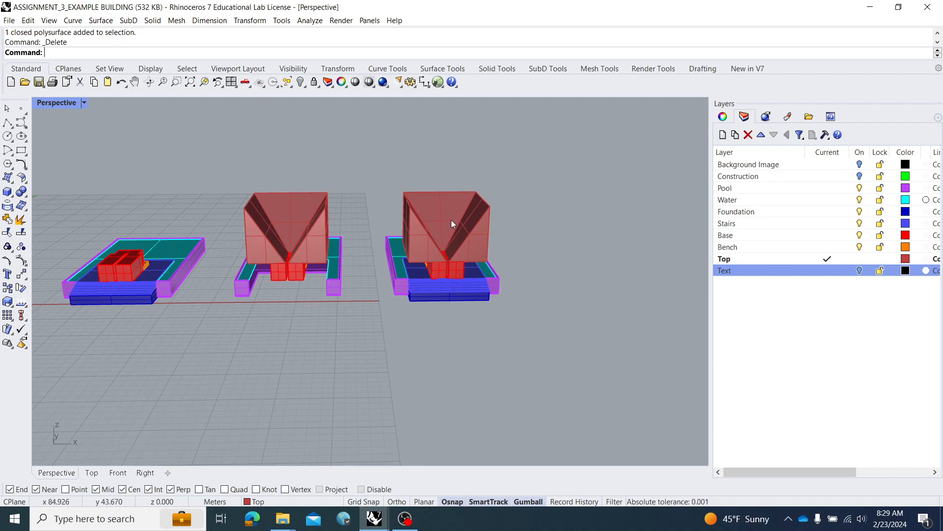
- Export the complete third building to the Downloads folder as a Rhino 7 model named test, and switch to the ASSIGNMENT_3_TOPO_CLOSED model
left_click_drag(534, 143, 367, 344)
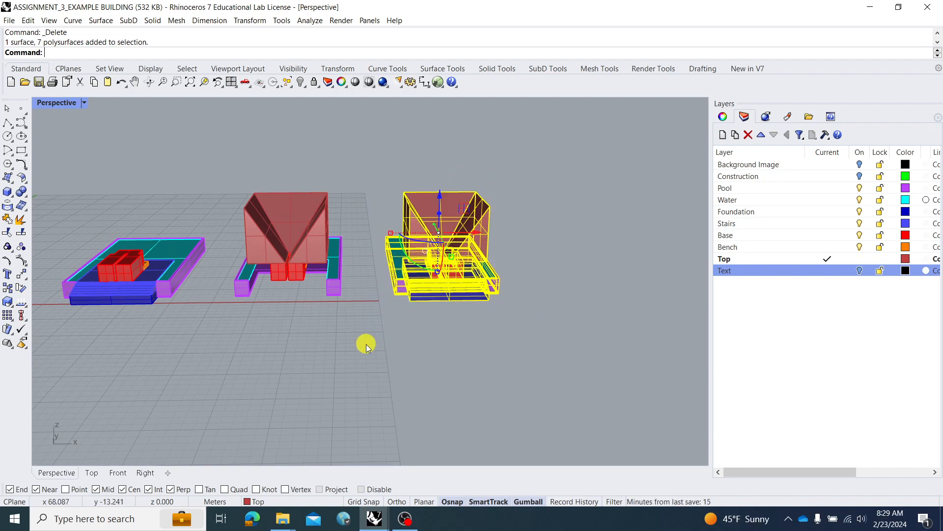
type("Ex")
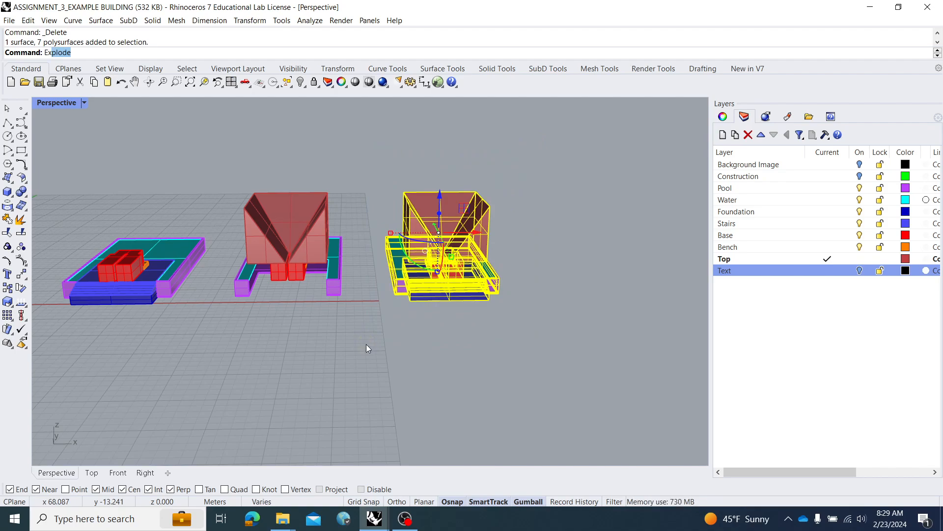
type("port")
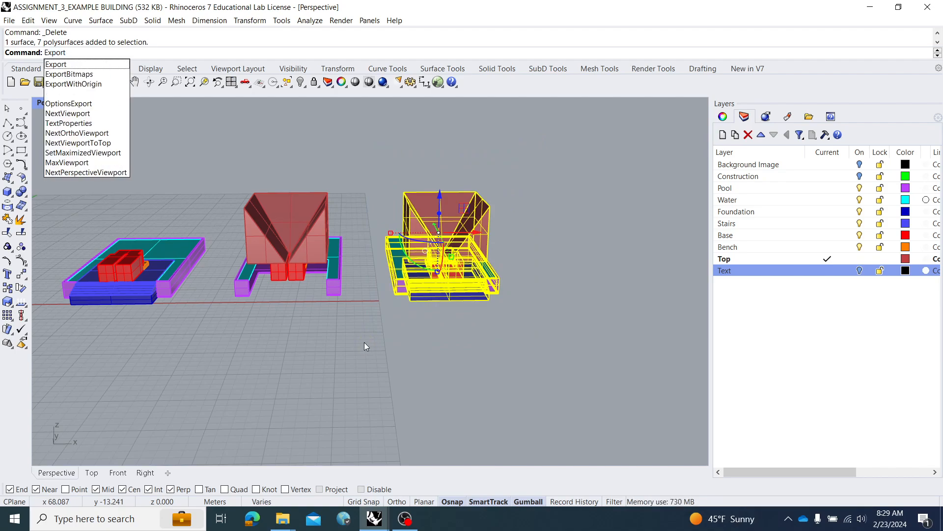
left_click(9, 21)
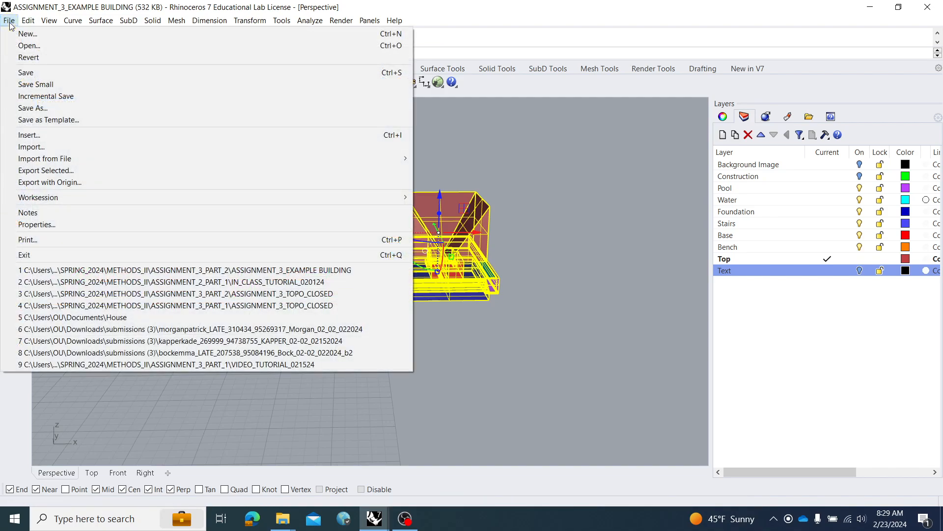
left_click(64, 169)
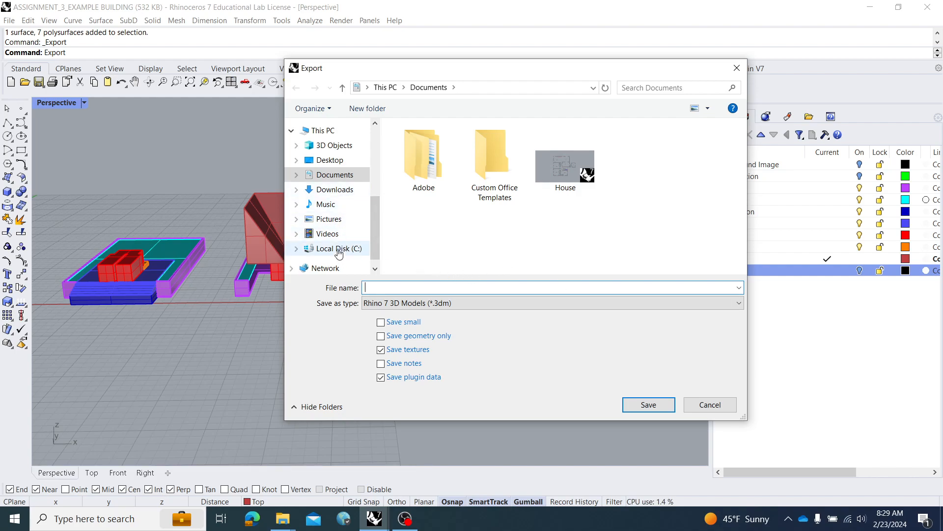
scroll(344, 201, "up", 3)
scroll(339, 187, "up", 3)
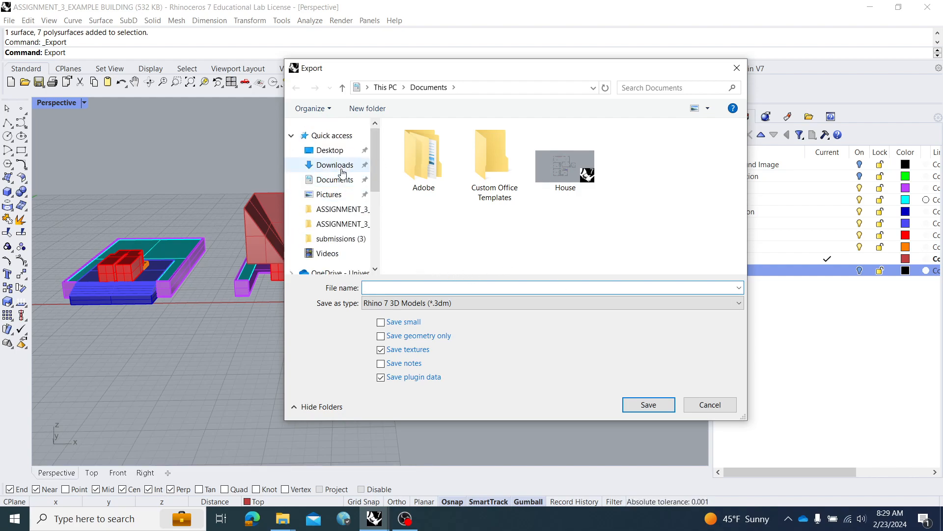
left_click(336, 165)
left_click(412, 289)
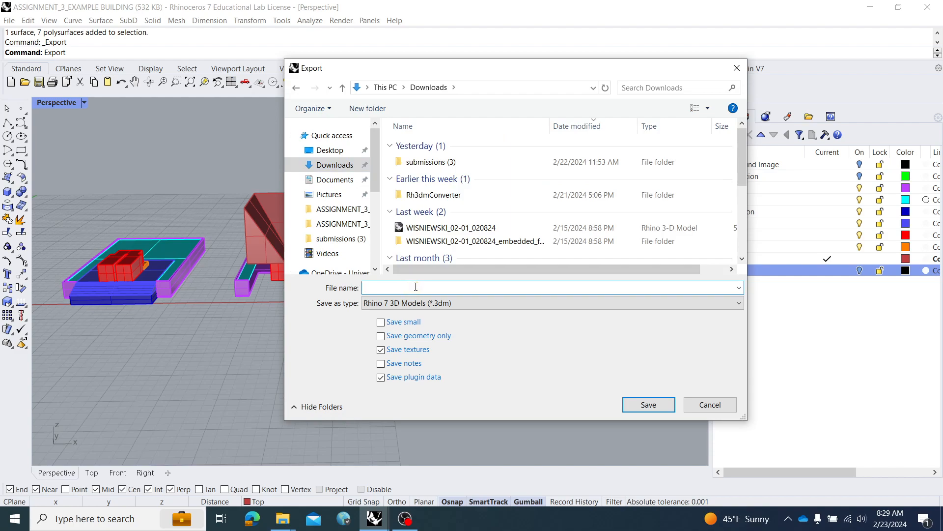
type("test")
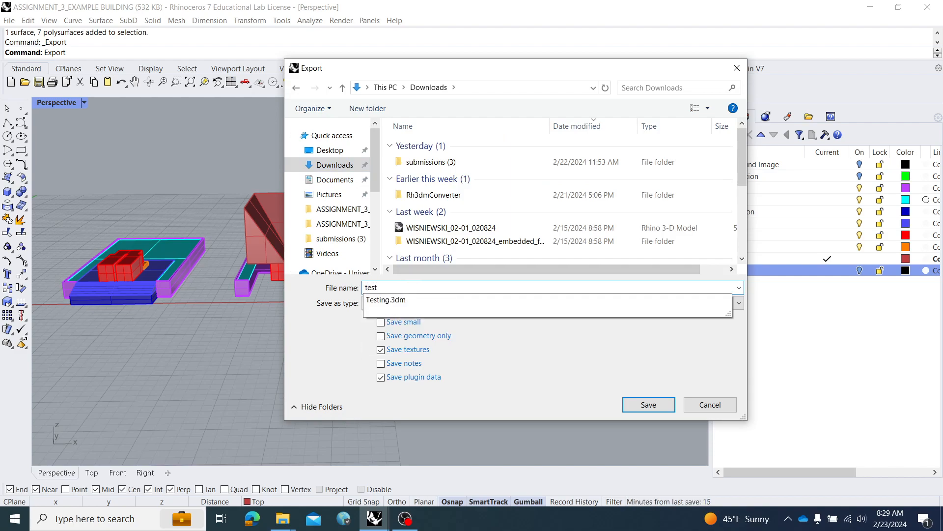
key("Return")
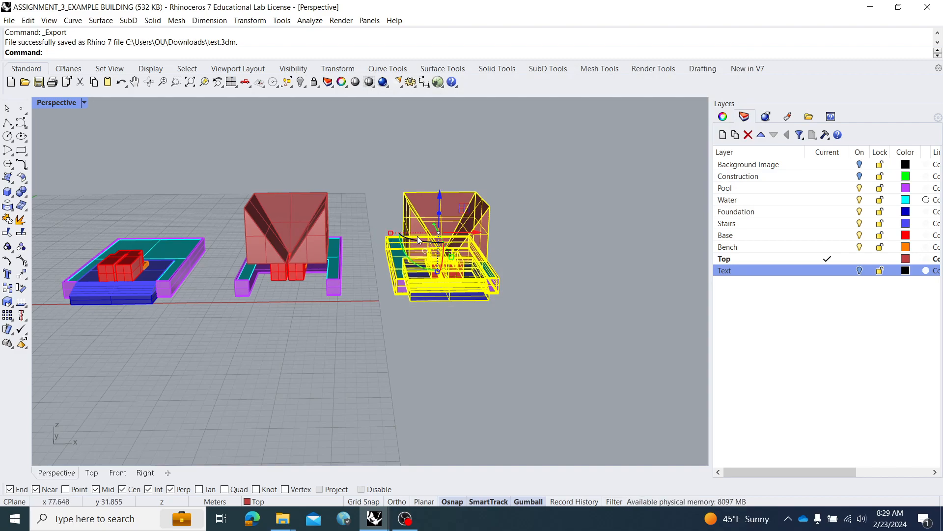
mouse_move(373, 519)
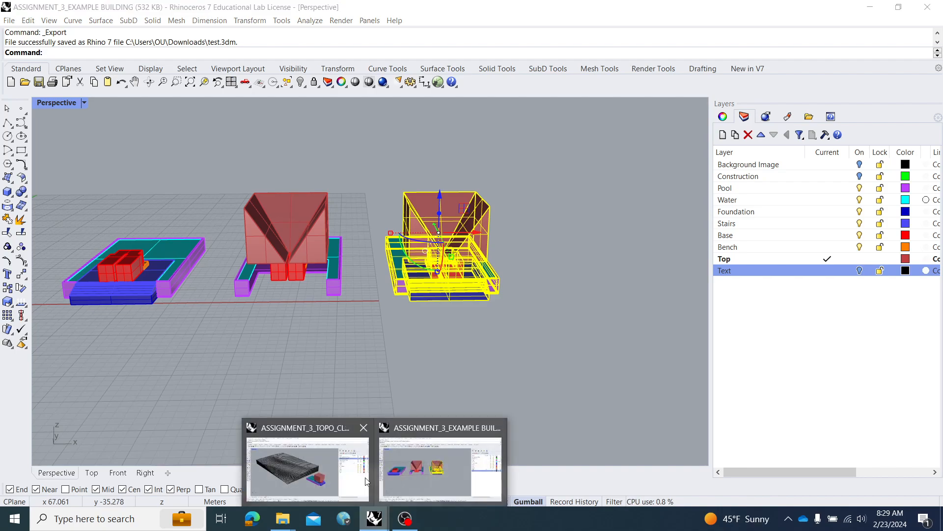
left_click(366, 481)
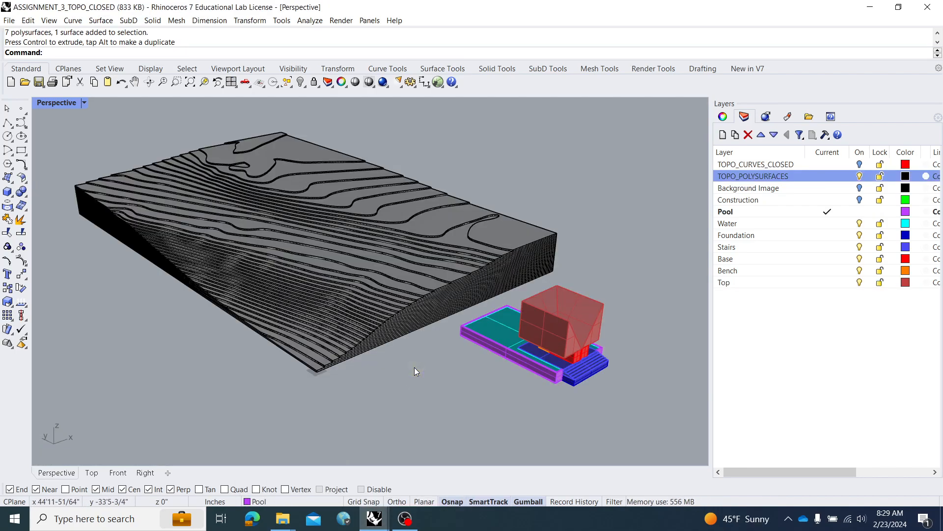
- Import test.3dm from the Downloads folder into the topography model and undo the import
type("Import")
key("Return")
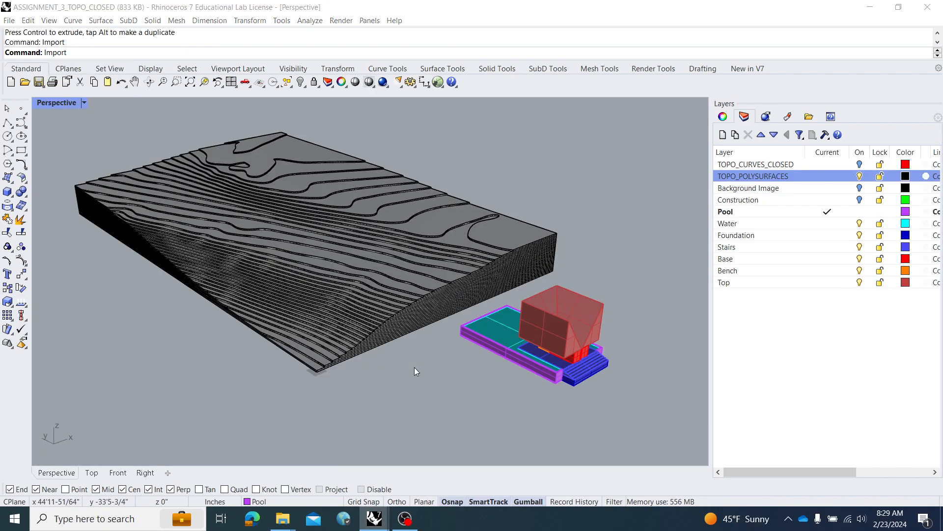
left_click(336, 165)
left_click(413, 161)
left_click(649, 336)
right_click_drag(611, 242, 537, 240)
left_click(522, 202)
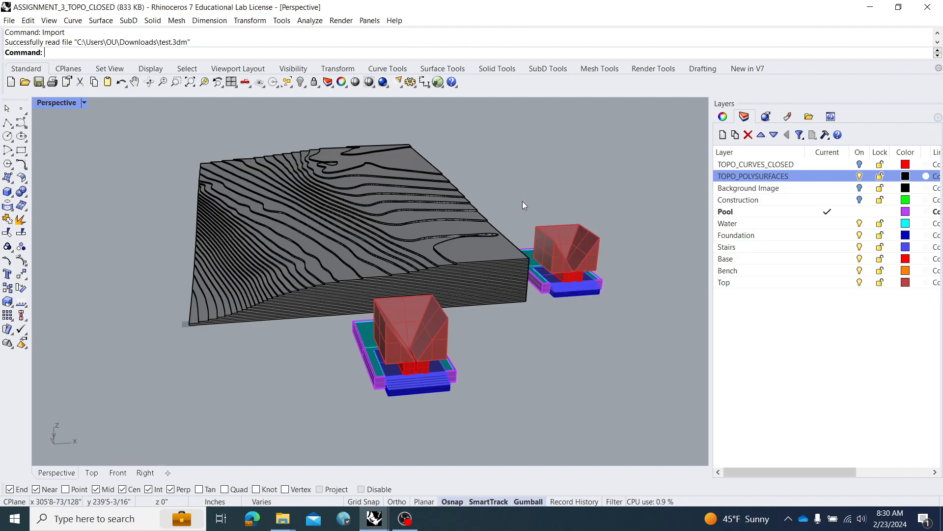
key("ctrl+z")
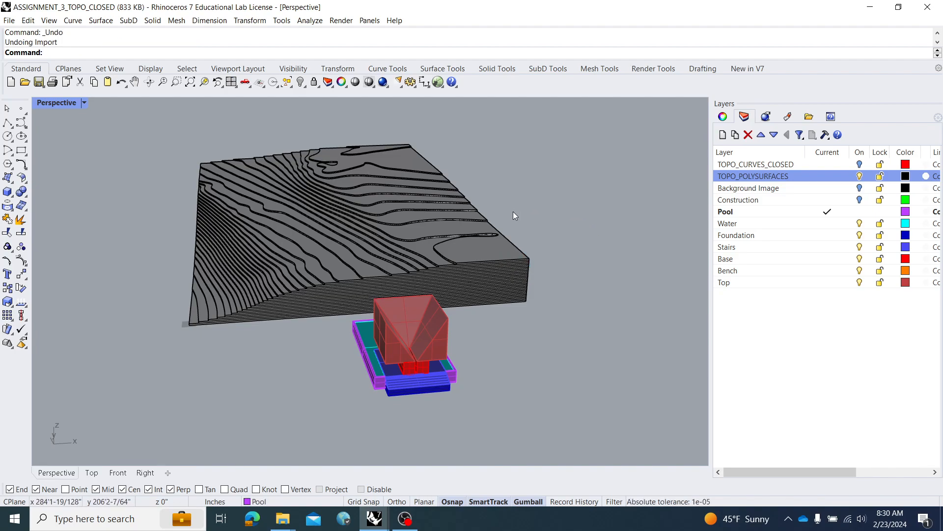
right_click_drag(526, 204, 509, 252)
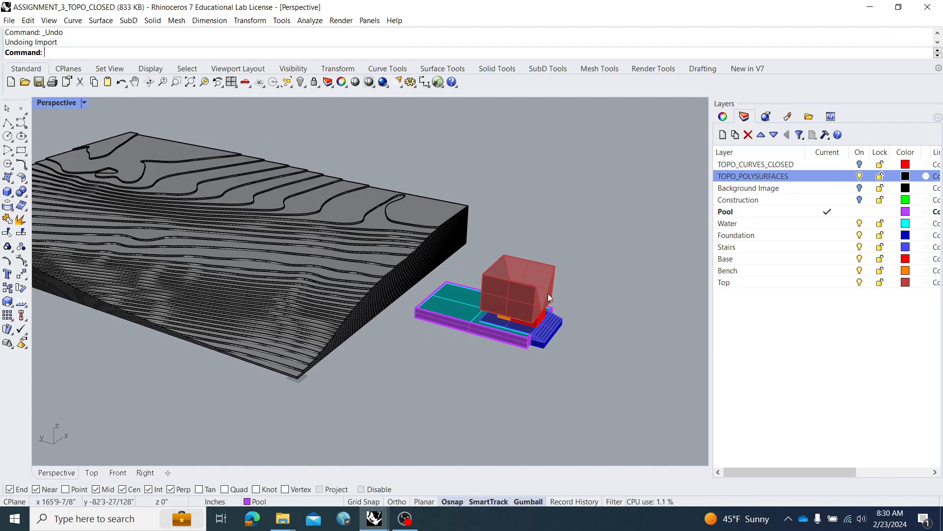
left_click(528, 293)
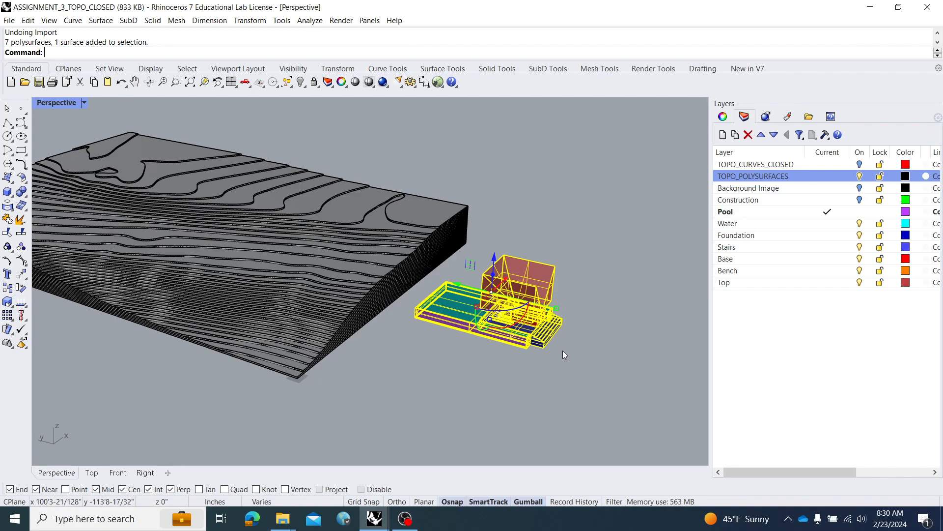
type("M")
left_click(450, 501)
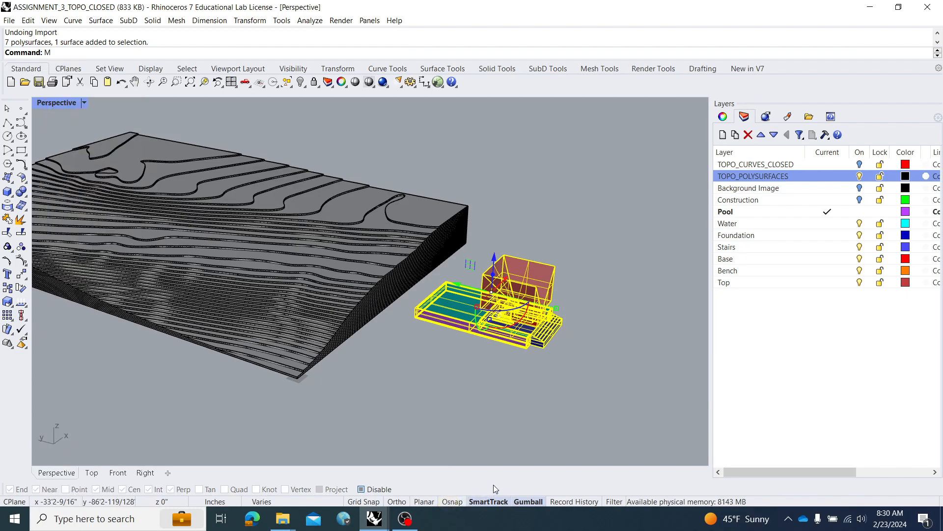
right_click_drag(467, 375, 432, 406)
left_click(478, 355)
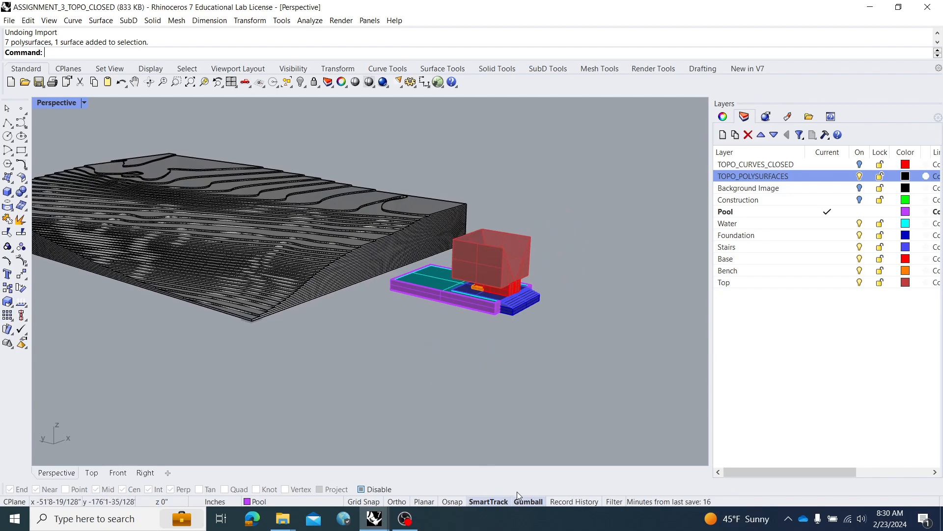
left_click(452, 501)
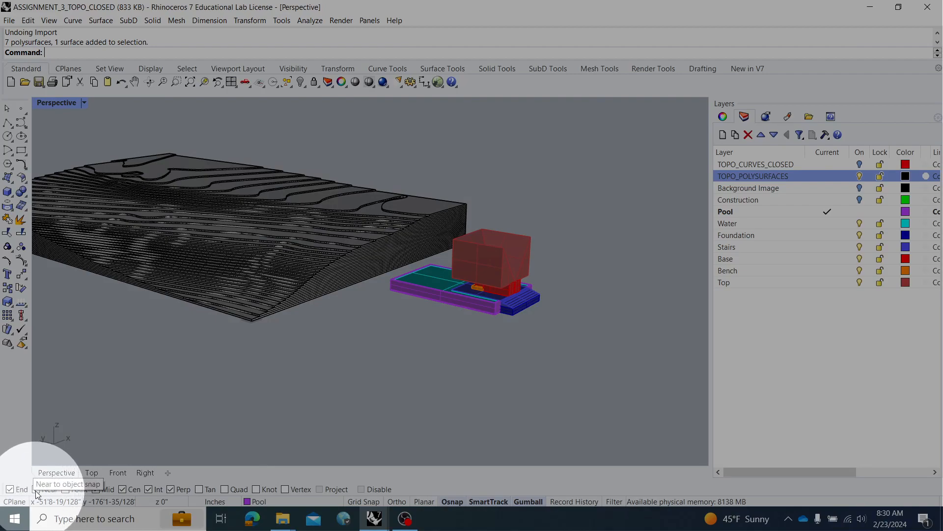
- Disable the Near and Cen object snaps and move the grouped building by the stairs' bottom front corner onto an endpoint of a terrain contour
left_click(37, 489)
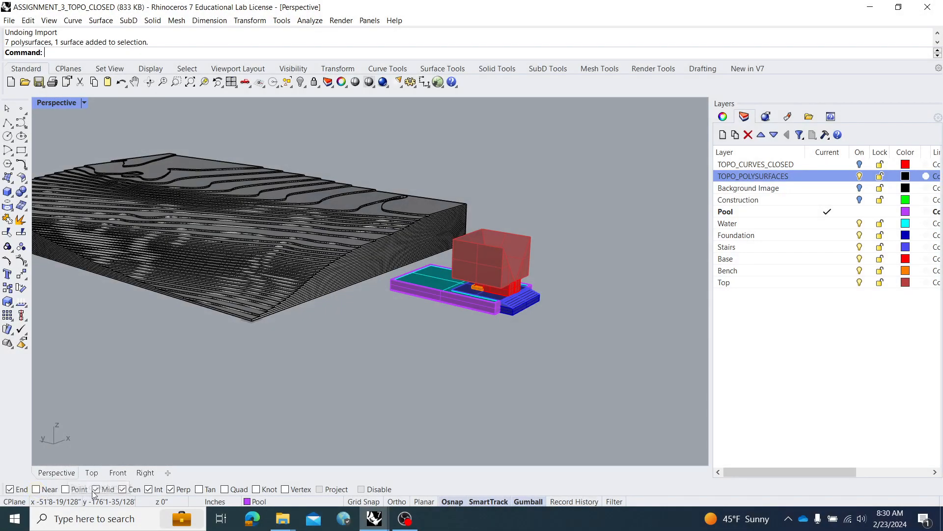
left_click(122, 489)
left_click(484, 307)
type("M")
key("Return")
scroll(529, 295, "up", 5)
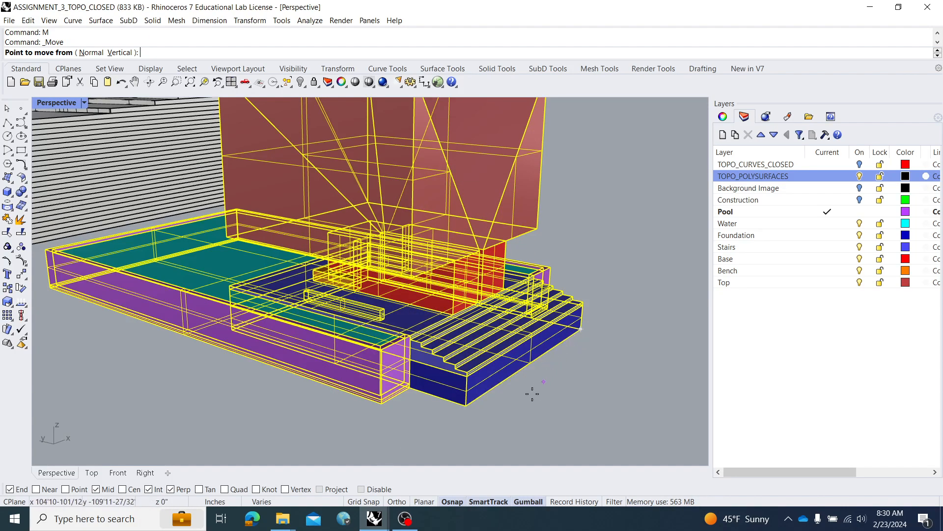
left_click(469, 410)
scroll(468, 410, "up", 1)
scroll(469, 410, "down", 5)
scroll(351, 341, "up", 5)
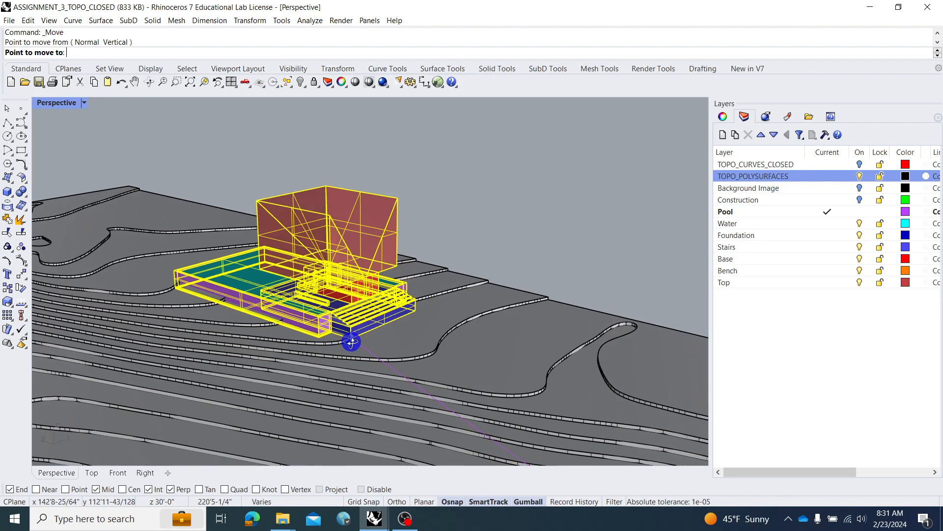
right_click_drag(352, 342, 330, 344)
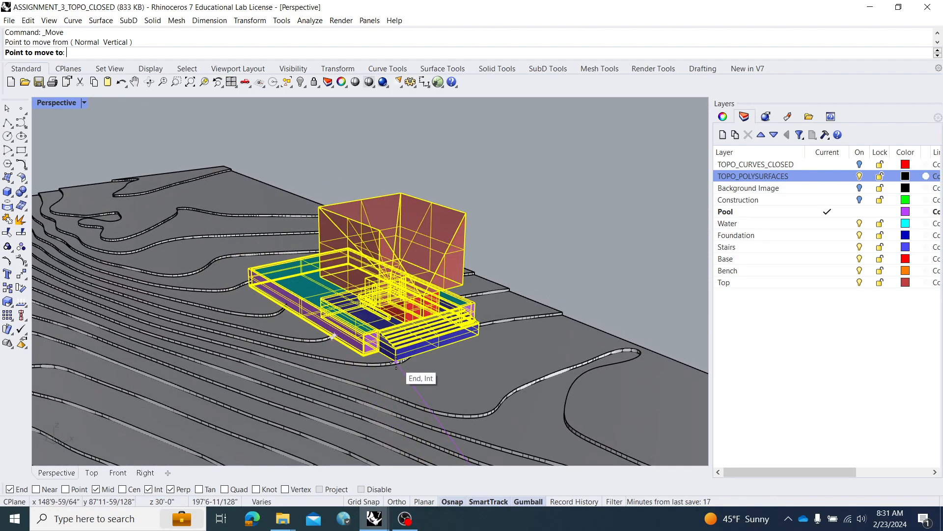
left_click(459, 413)
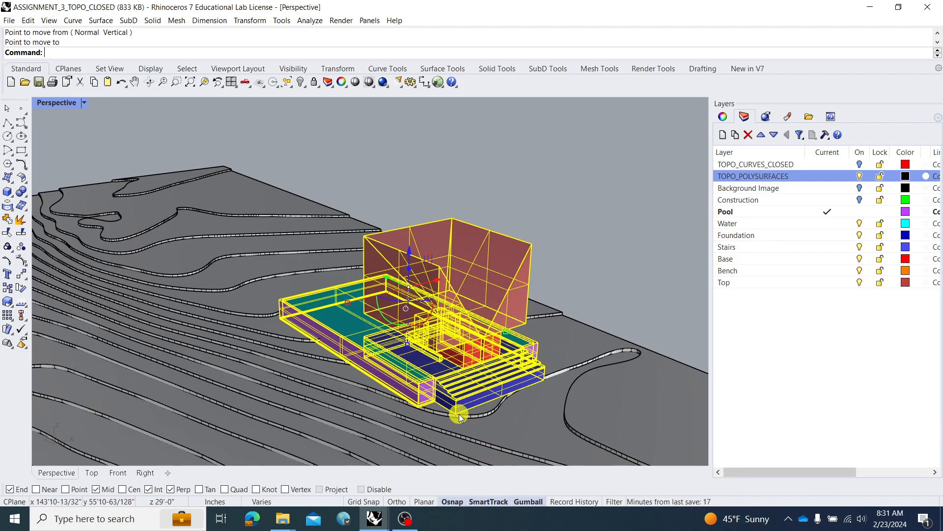
- Nudge the grouped building horizontally across the terrain with the gumball and deselect it
left_click(605, 295)
right_click_drag(606, 294, 562, 295)
left_click_drag(453, 358, 415, 308)
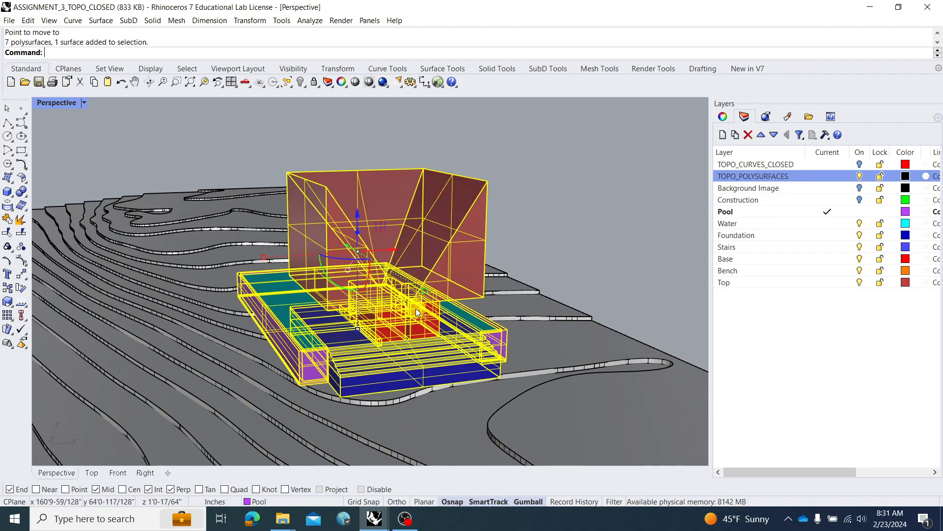
mouse_move(388, 249)
left_mouse_down()
mouse_move(432, 251)
mouse_move(385, 241)
left_mouse_up()
right_click_drag(525, 300, 564, 302)
key("Escape")
right_click_drag(529, 357, 387, 284)
right_click_drag(275, 303, 180, 311)
right_click_drag(311, 314, 357, 307)
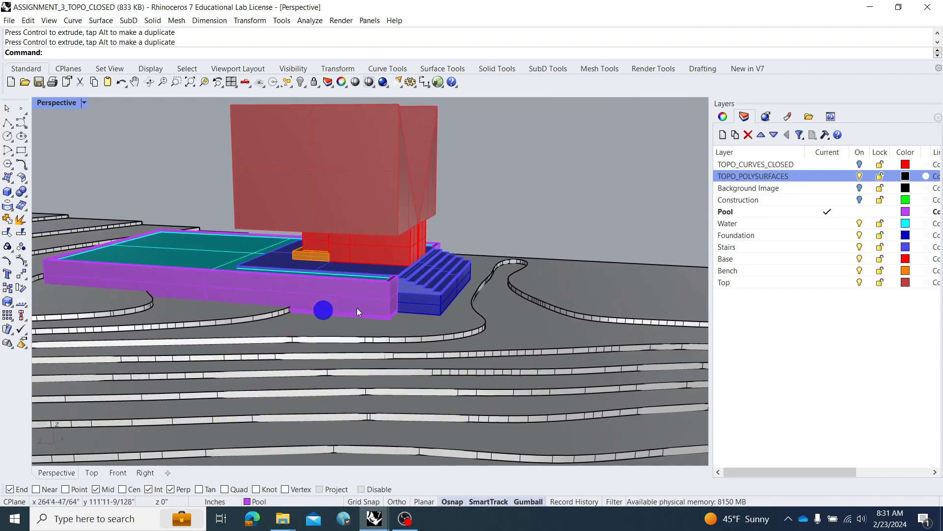
- Lower the grouped building with a vertical Move, from the lowest stair tread's front corner to the edge of the terrain contour beside it
left_click(380, 272)
type("M")
key("Return")
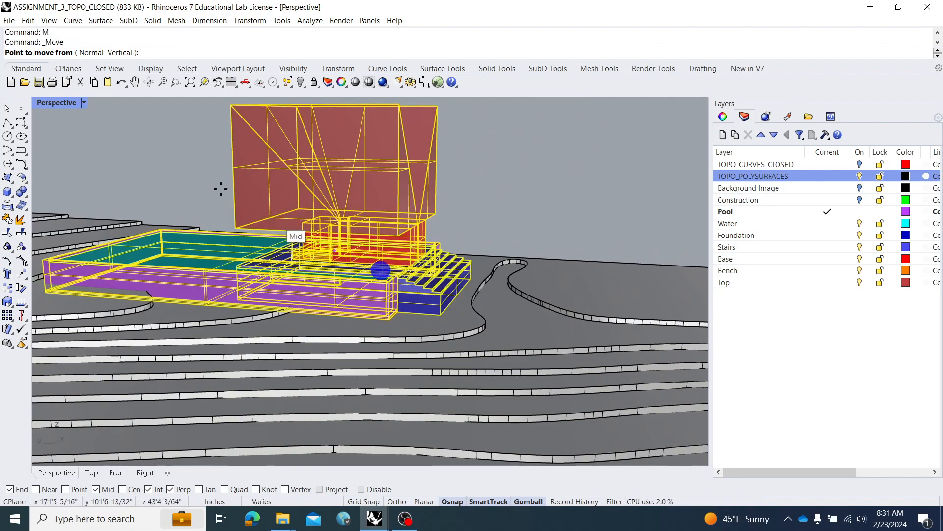
left_click(123, 55)
scroll(442, 300, "up", 5)
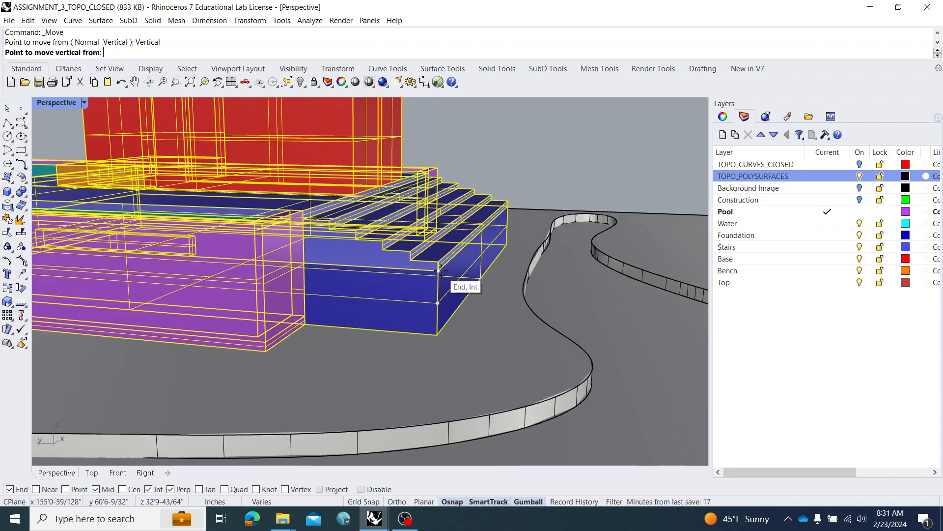
left_click(439, 270)
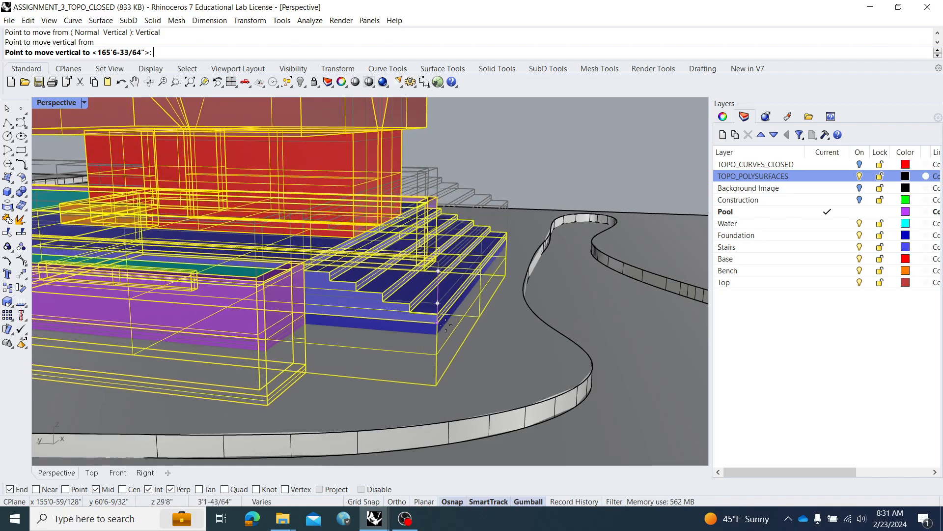
left_click(486, 416)
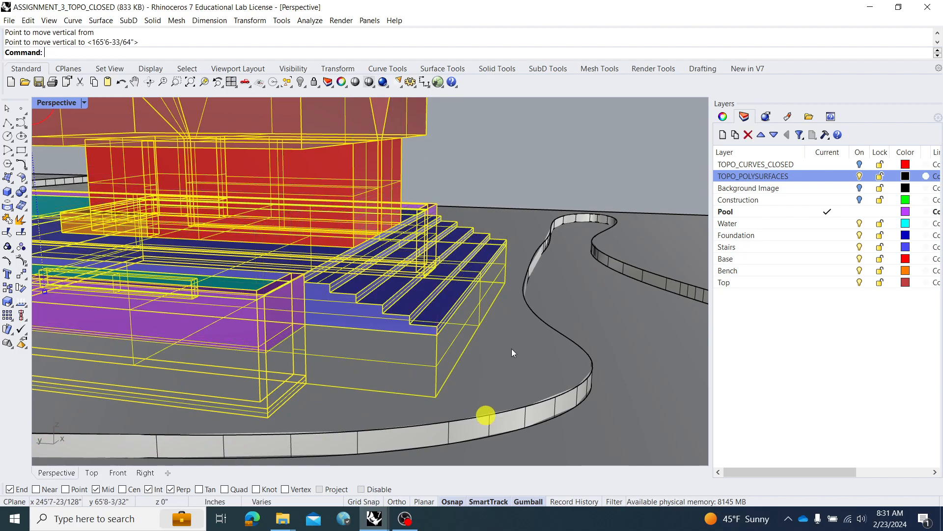
key("Escape")
- Set the Perspective viewport to Arctic display
scroll(512, 277, "down", 3)
right_click_drag(446, 281, 484, 269)
scroll(447, 269, "down", 2)
right_click_drag(418, 273, 409, 290)
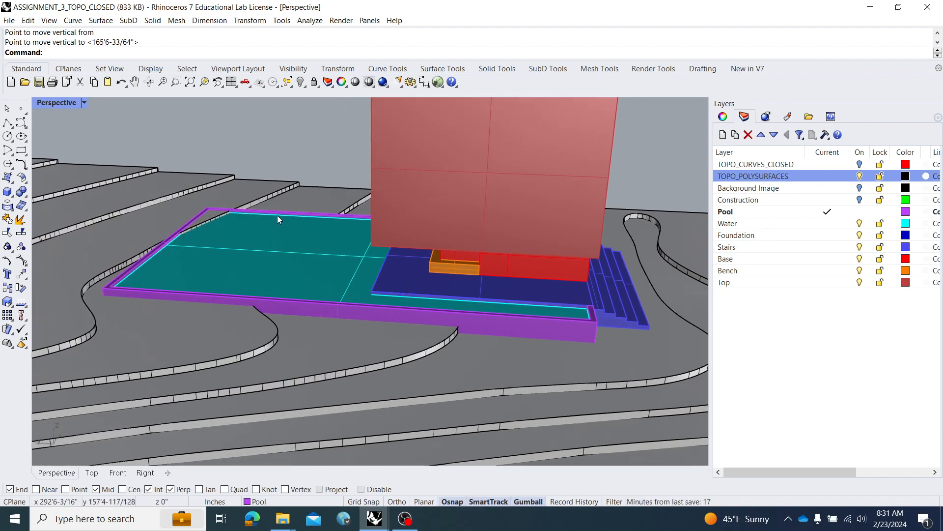
left_click(63, 102)
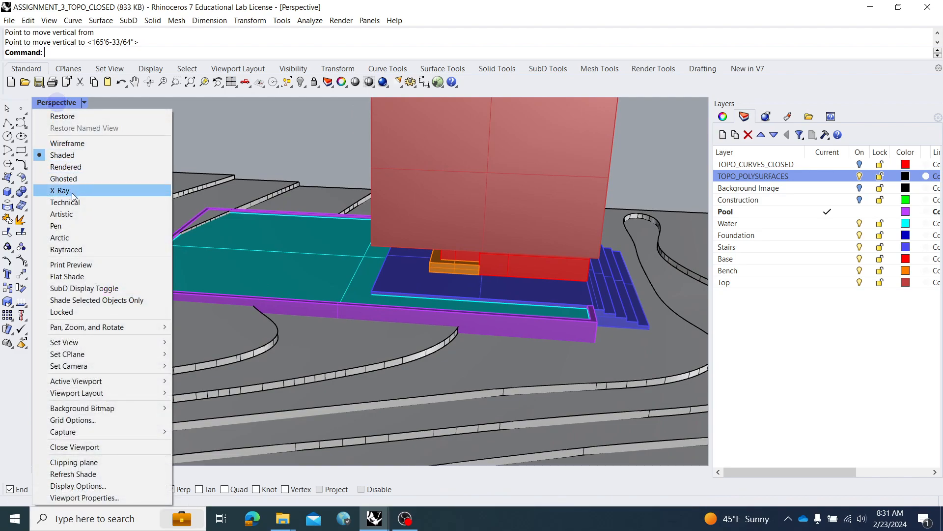
left_click(90, 237)
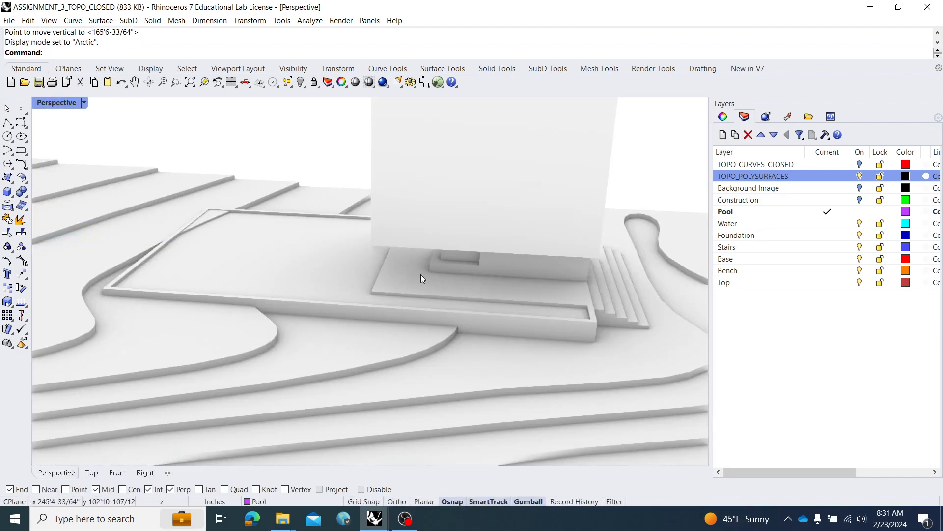
left_click(920, 225)
left_click(921, 225)
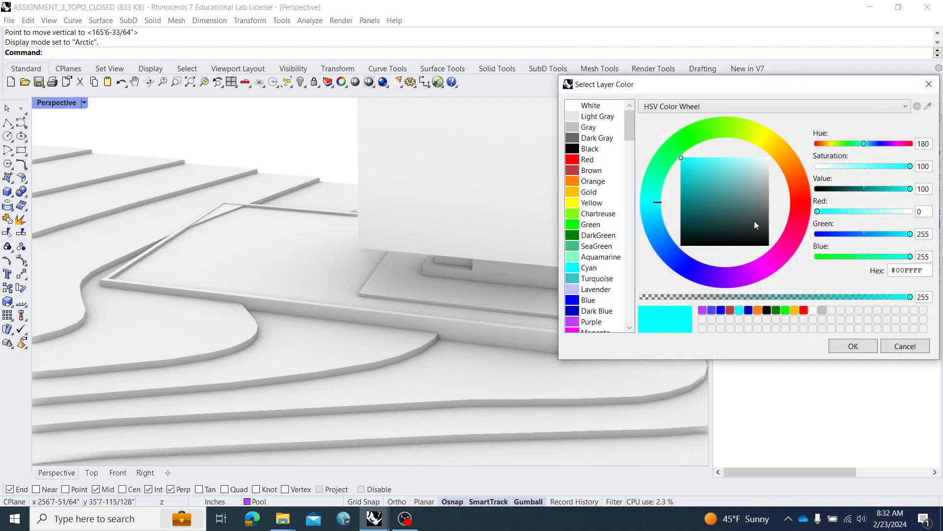
left_click(929, 84)
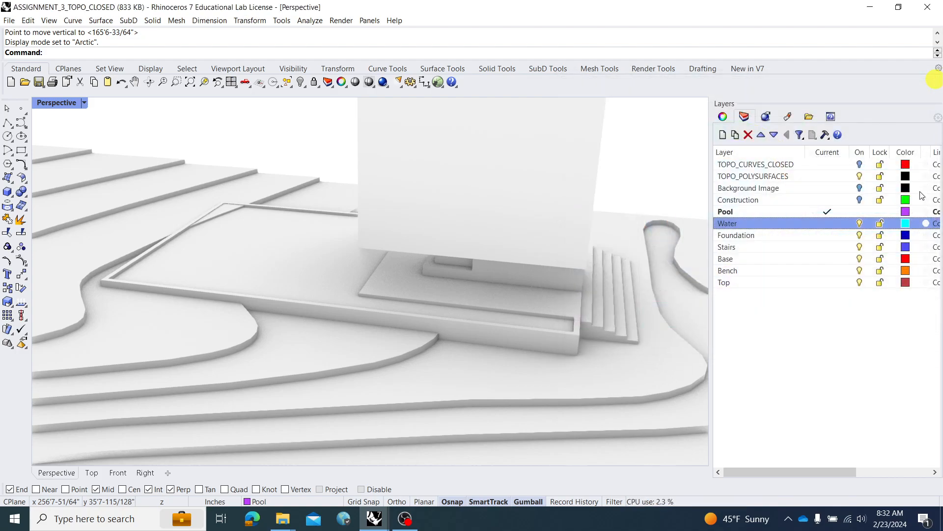
- Change the Water layer's material from plaster to the Glass type
left_click(921, 225)
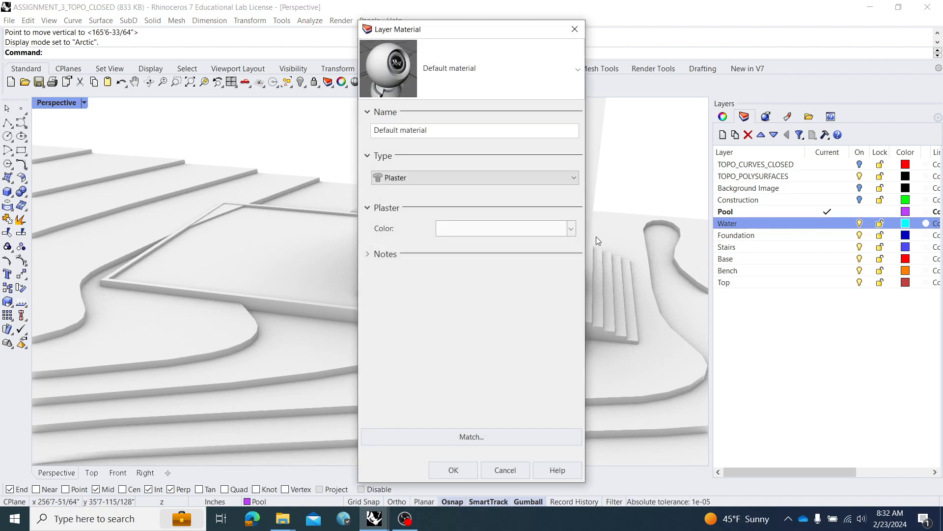
left_click(421, 175)
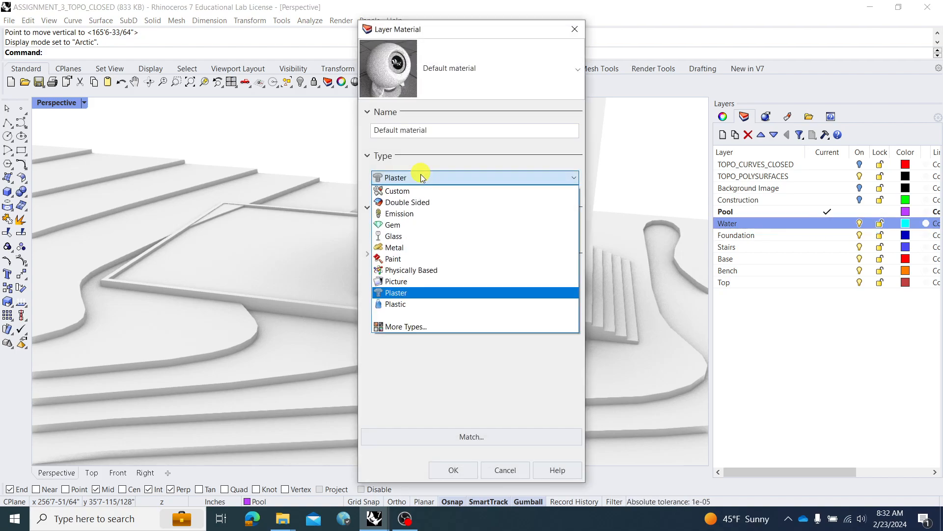
left_click(406, 234)
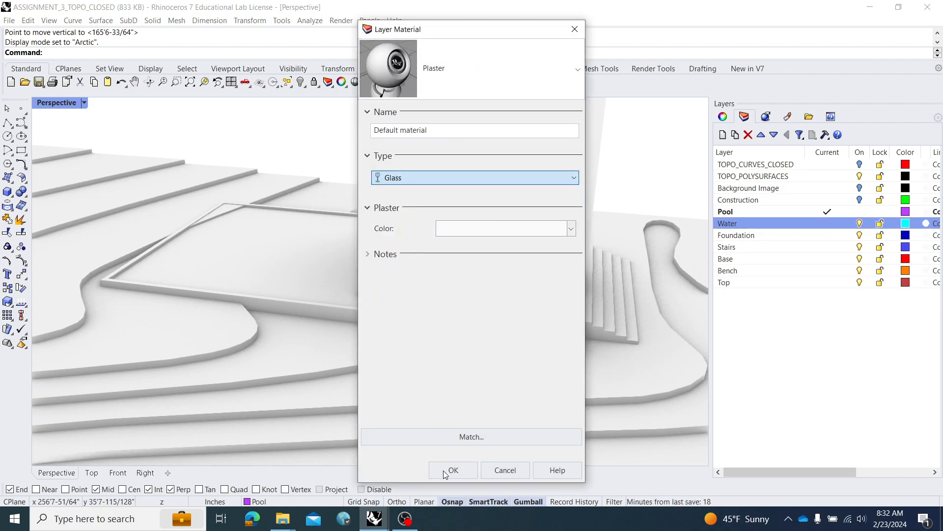
left_click(452, 470)
right_click_drag(394, 268, 413, 259)
right_click_drag(280, 263, 265, 238)
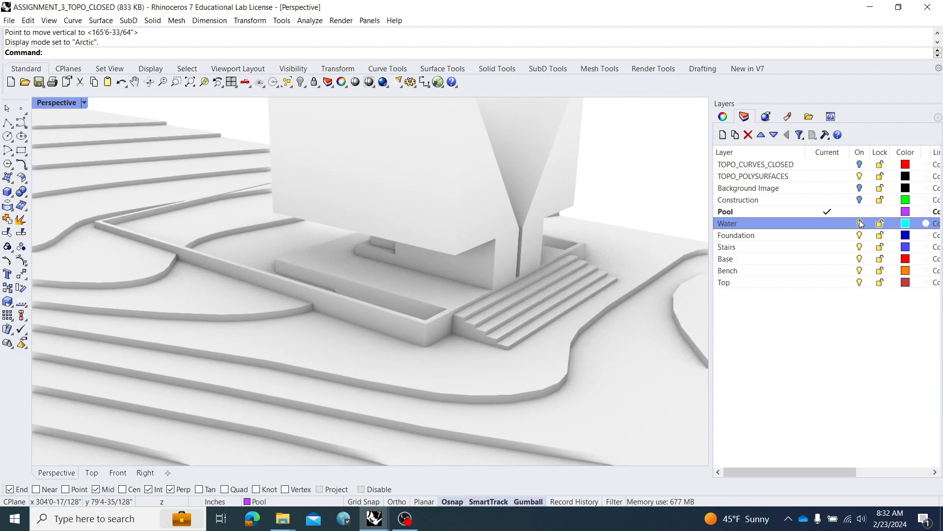
right_click_drag(531, 247, 524, 256)
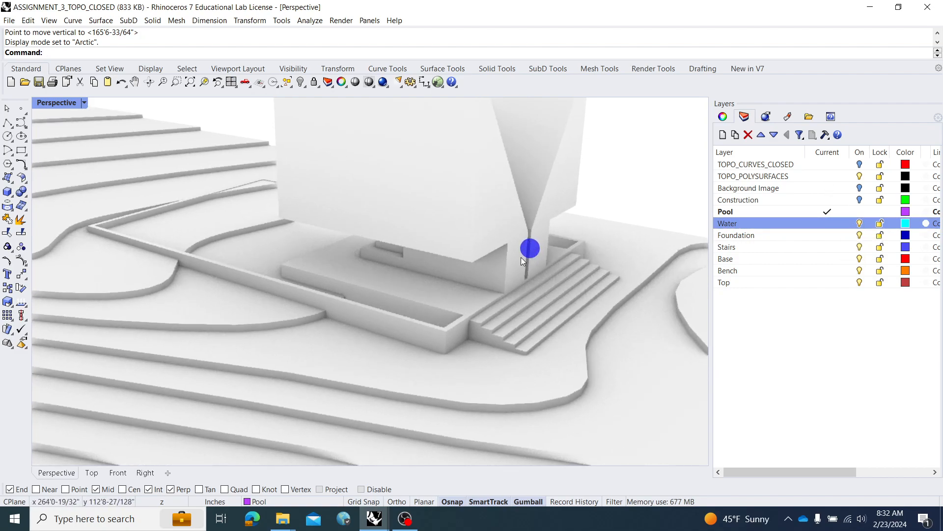
right_click_drag(343, 212, 391, 258, "shift")
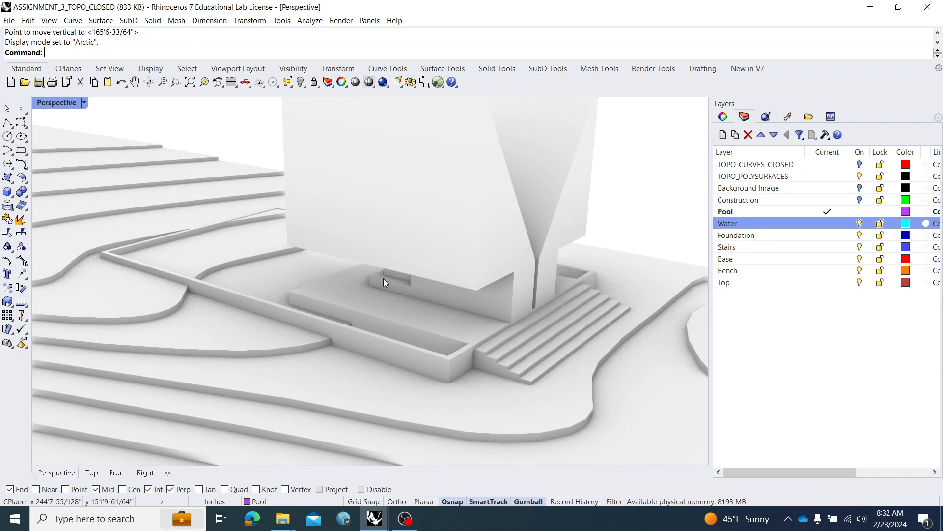
- Dock the Layers panel beneath Properties, enlarge its area so both stay visible, and clear the building selection
left_click(395, 314)
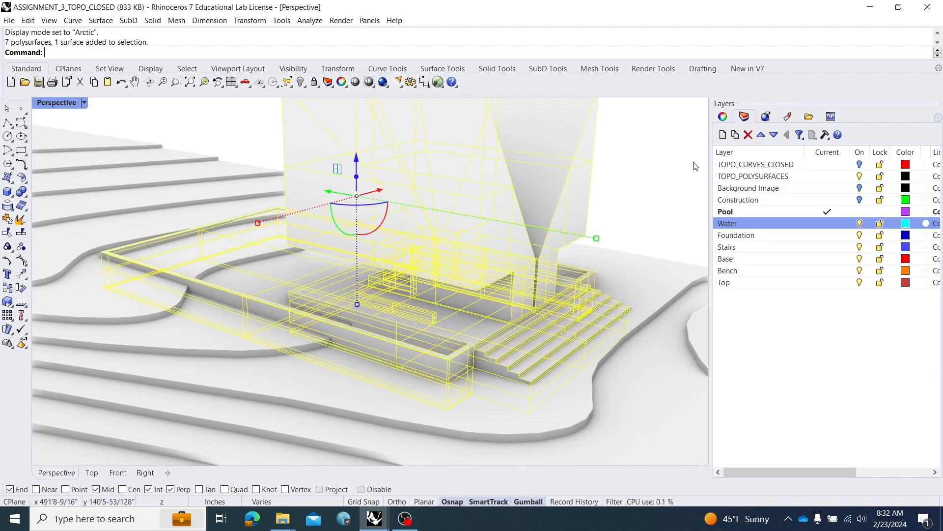
left_click(723, 116)
left_click(743, 118)
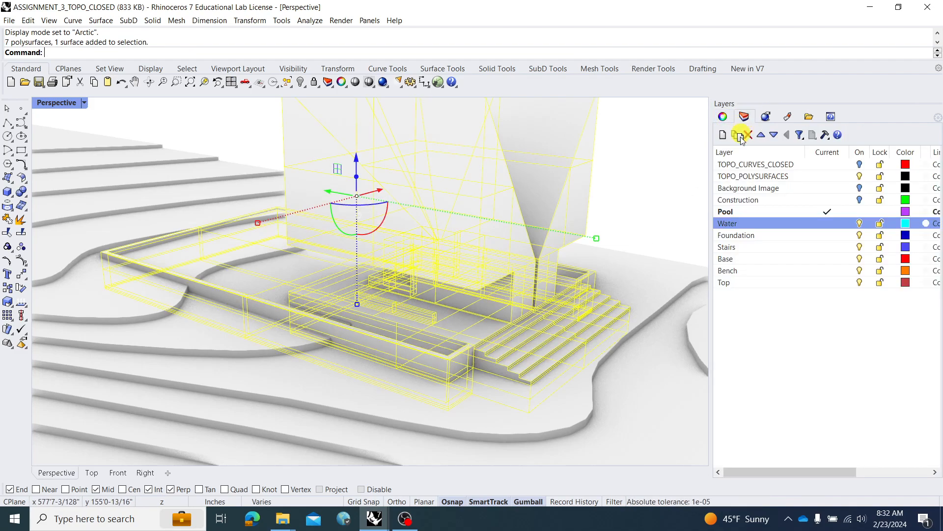
left_click_drag(692, 177, 828, 429)
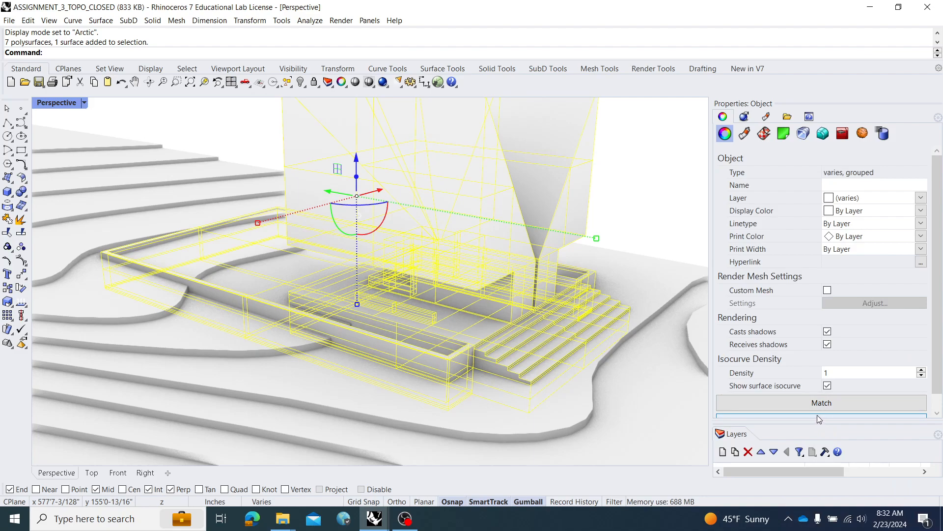
left_click_drag(818, 415, 823, 294)
right_click_drag(444, 263, 449, 238)
key("Escape")
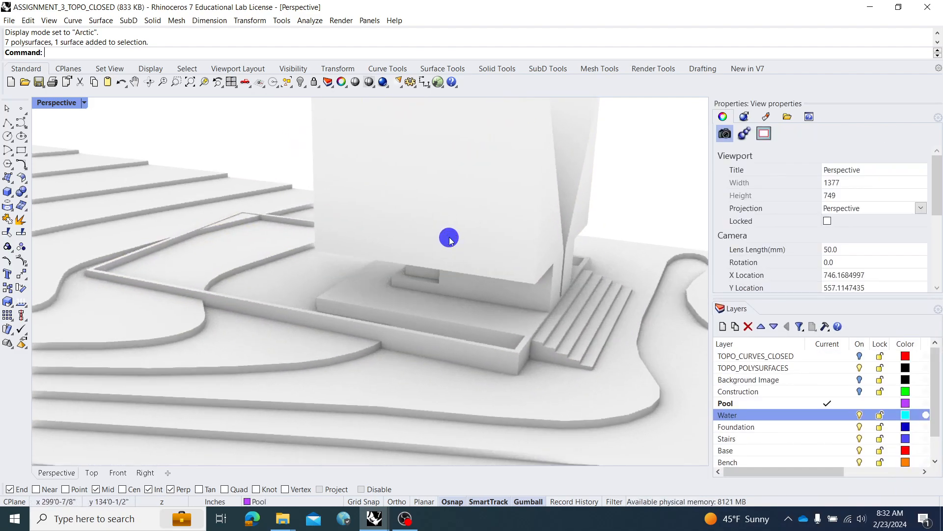
- Set the Perspective viewport to Shaded display
left_click(58, 103)
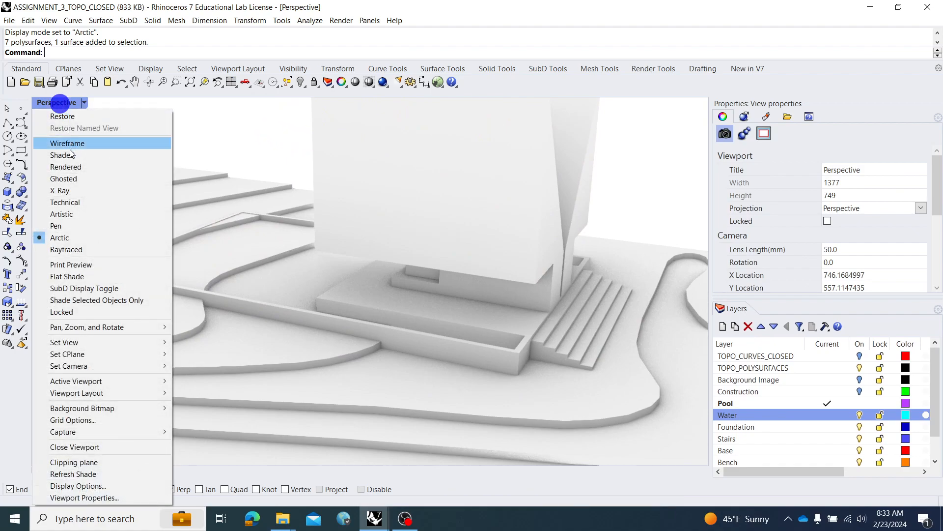
left_click(69, 155)
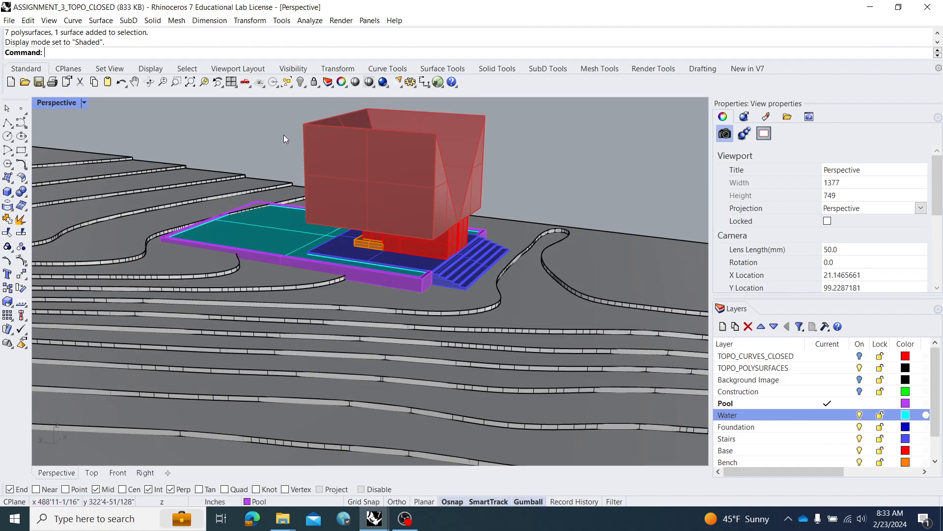
right_click_drag(284, 136, 324, 163)
- Try to subtract the grouped building from all of the terrain polysurfaces with BooleanDifference
type("BooleanD")
key("Return")
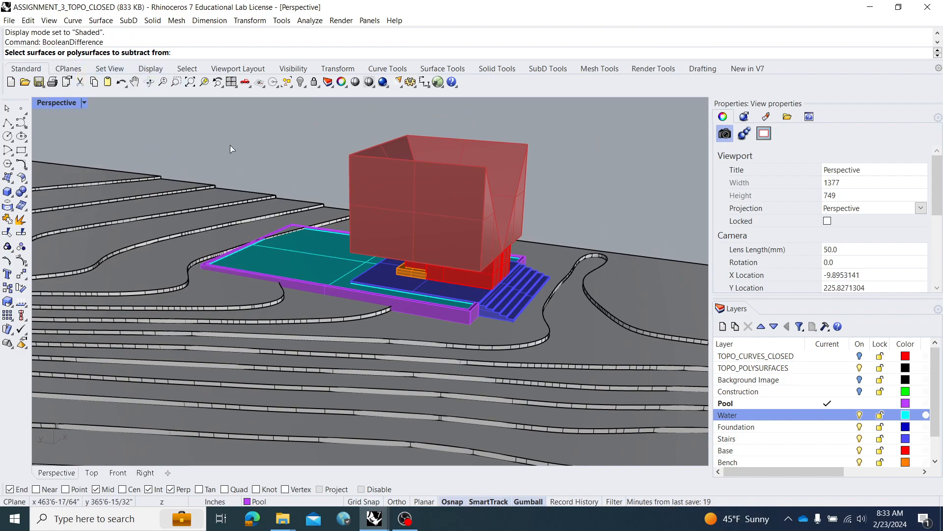
scroll(235, 143, "down", 5)
left_click(127, 377)
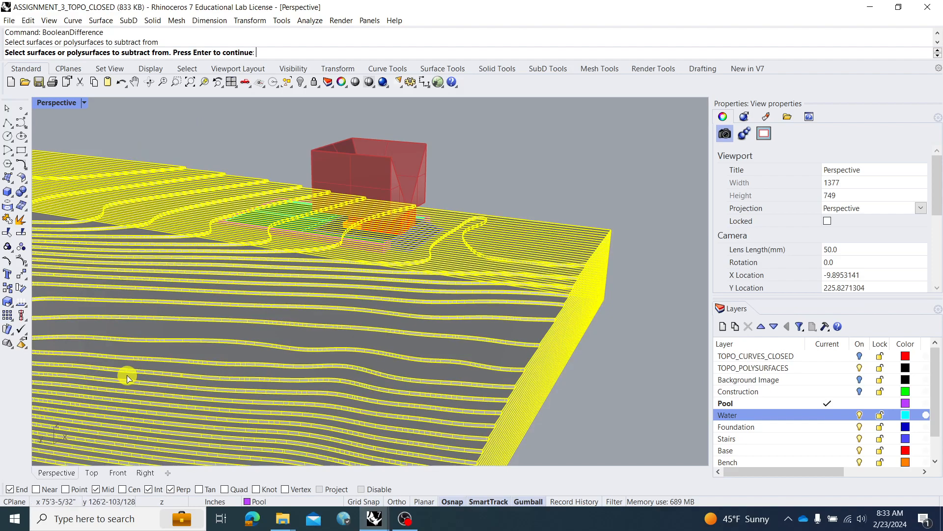
scroll(354, 275, "up", 4)
scroll(322, 218, "up", 3)
key("Return")
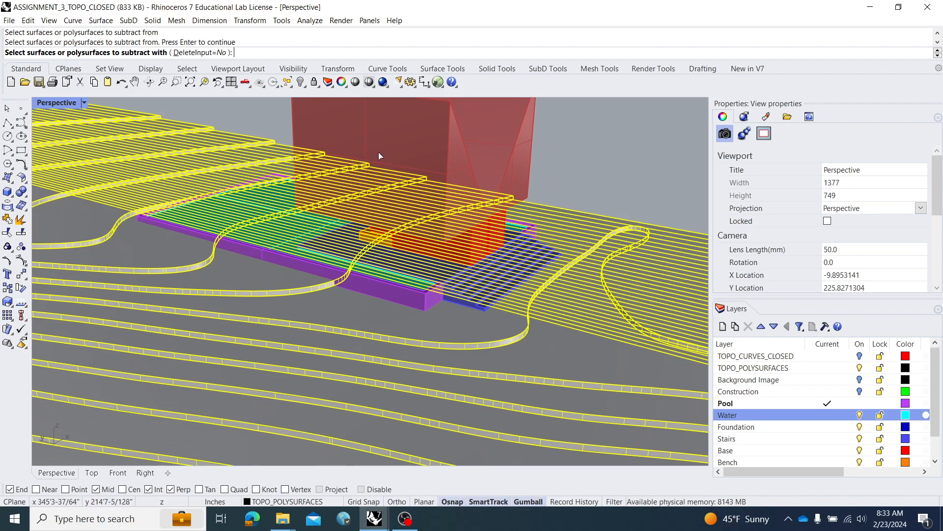
left_click(378, 155)
right_click(346, 217)
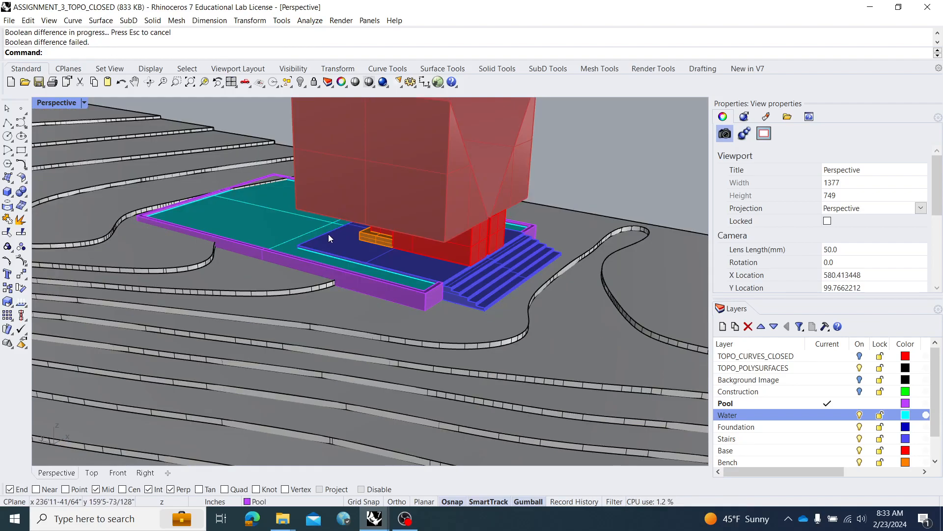
- Ungroup the building into its separate objects and deselect them
right_click_drag(285, 226, 315, 217)
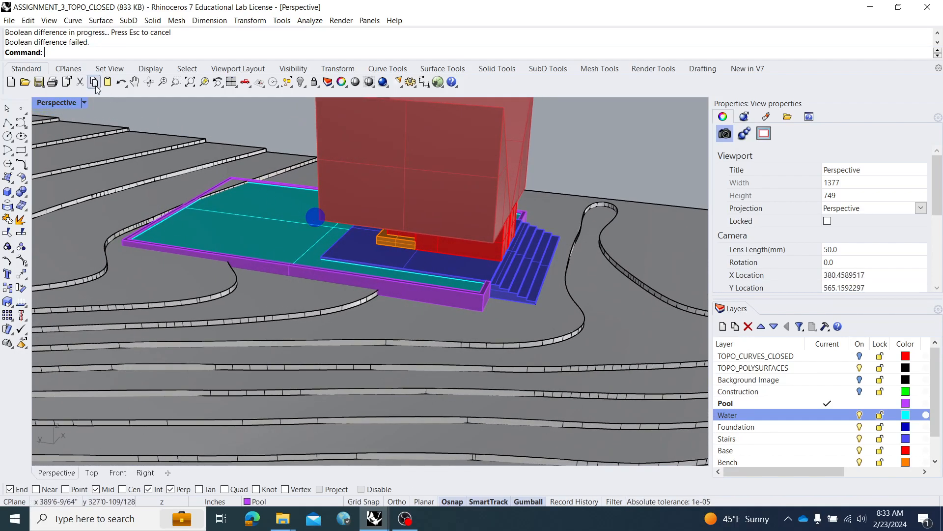
right_click_drag(416, 250, 391, 237)
right_click_drag(342, 210, 375, 199)
left_click(472, 187)
type("Ungroup")
right_click(471, 187)
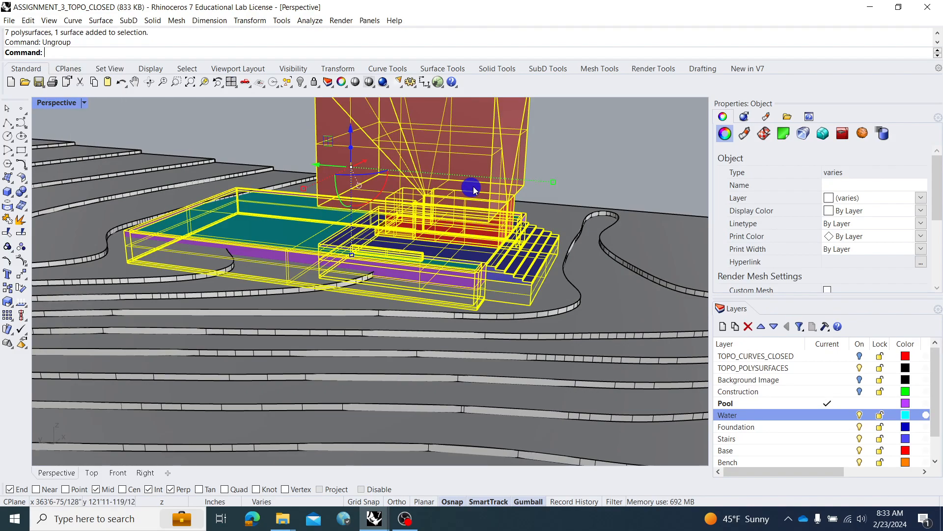
key("Escape")
- Select the pool's water surface on its own to inspect its object type, and clear the selection
right_click_drag(271, 175, 328, 211)
scroll(322, 233, "up", 4)
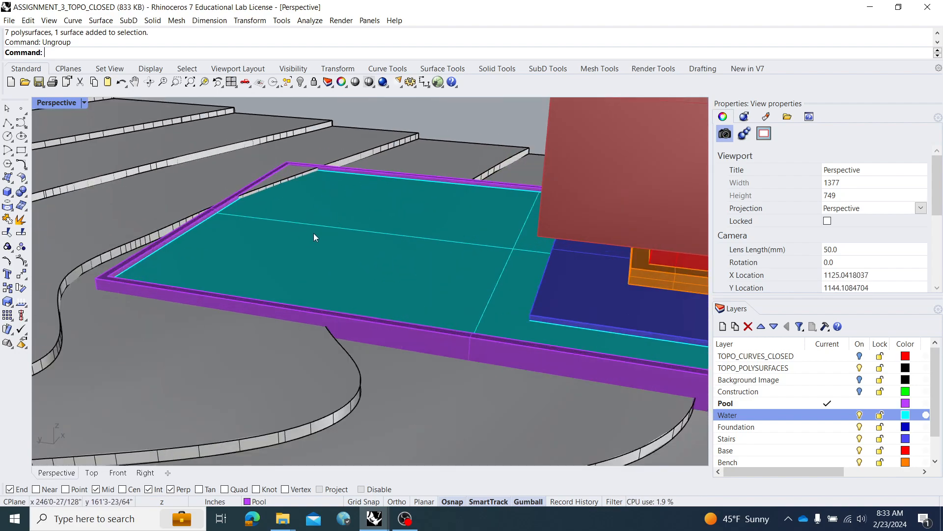
left_click(323, 232)
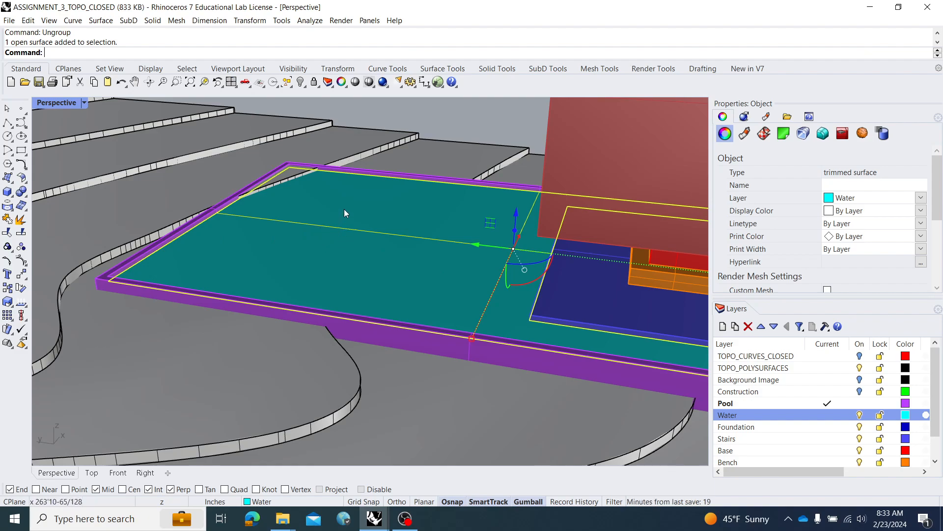
scroll(344, 206, "down", 2)
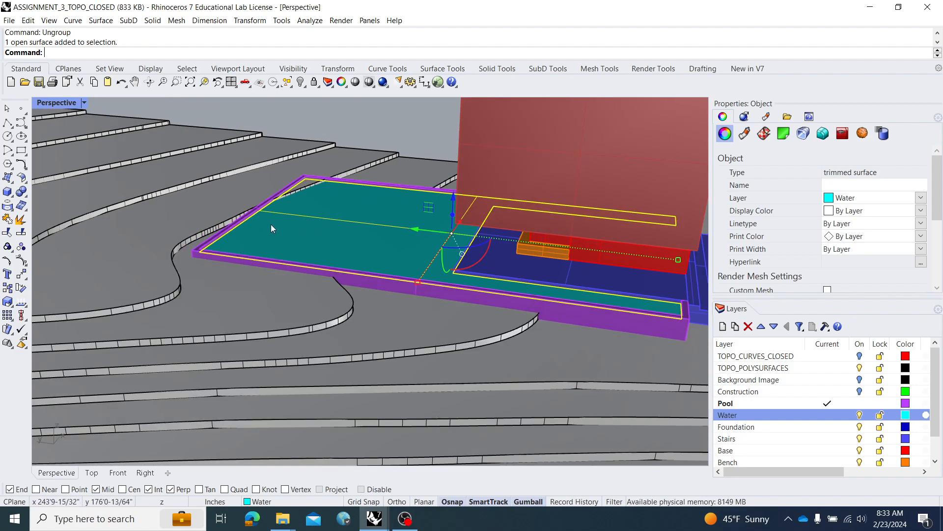
key("Escape")
- Subtract the pool wall from the three terrain layers it crosses with BooleanDifference, keeping the pool wall with DeleteInput=No
type("BooleanSplit")
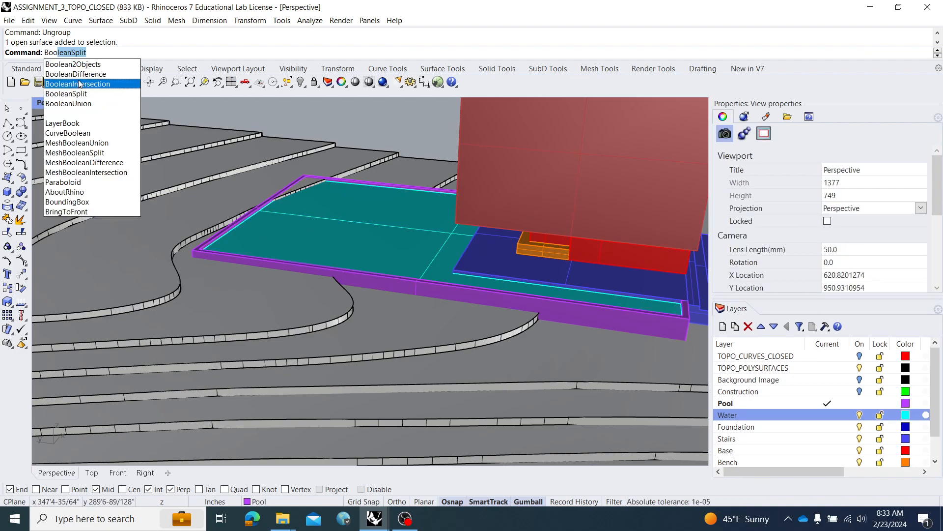
left_click(75, 74)
left_click(213, 200)
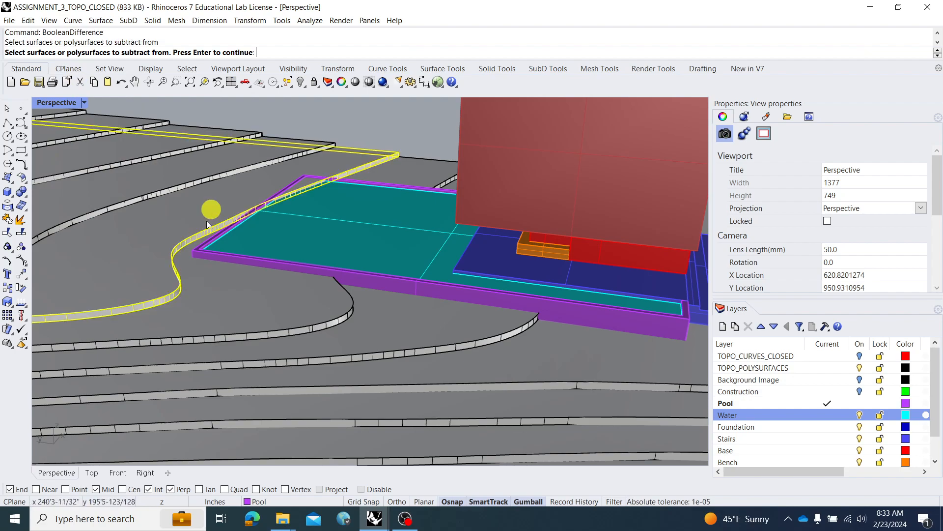
left_click(217, 292)
left_click(365, 324)
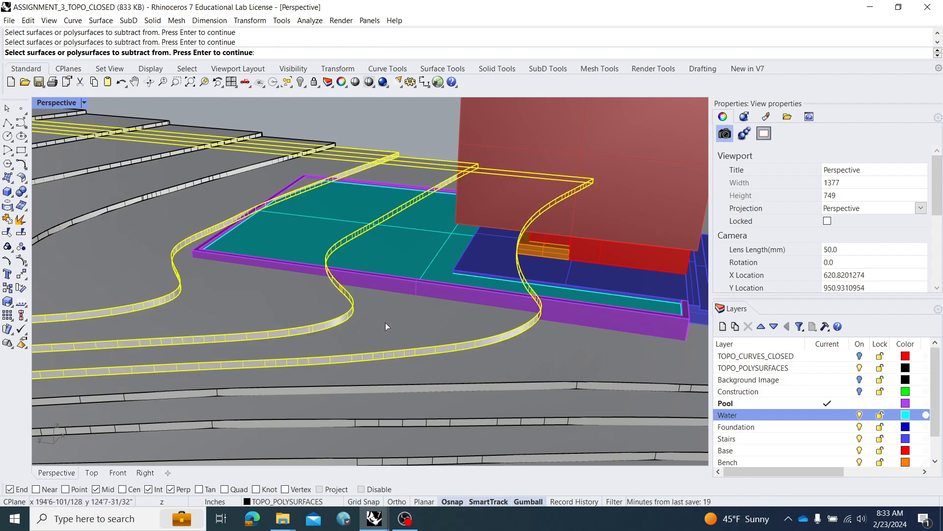
right_click_drag(385, 323, 375, 319)
right_click(529, 319)
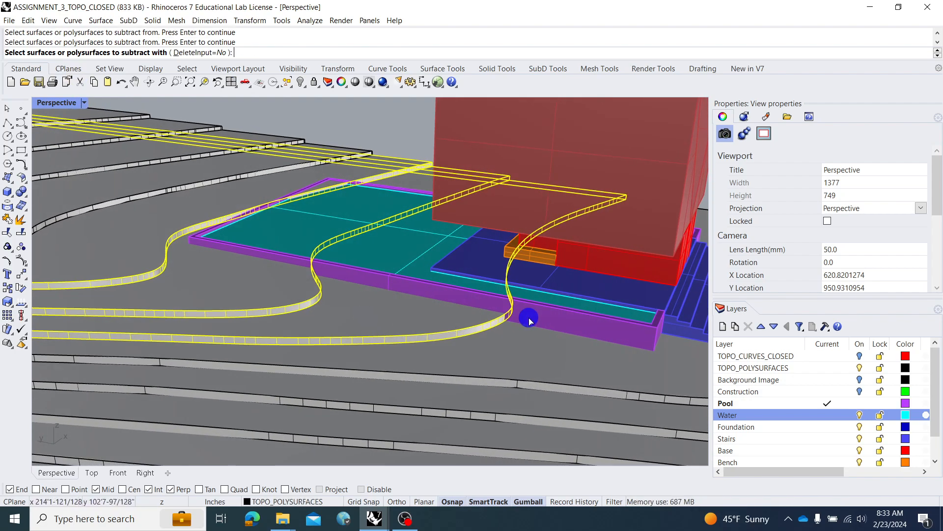
left_click(531, 314)
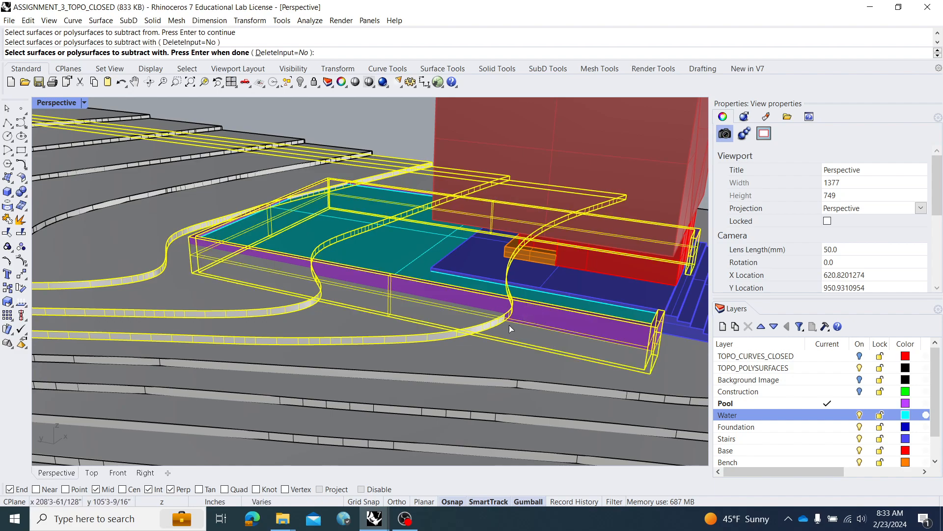
right_click(296, 249)
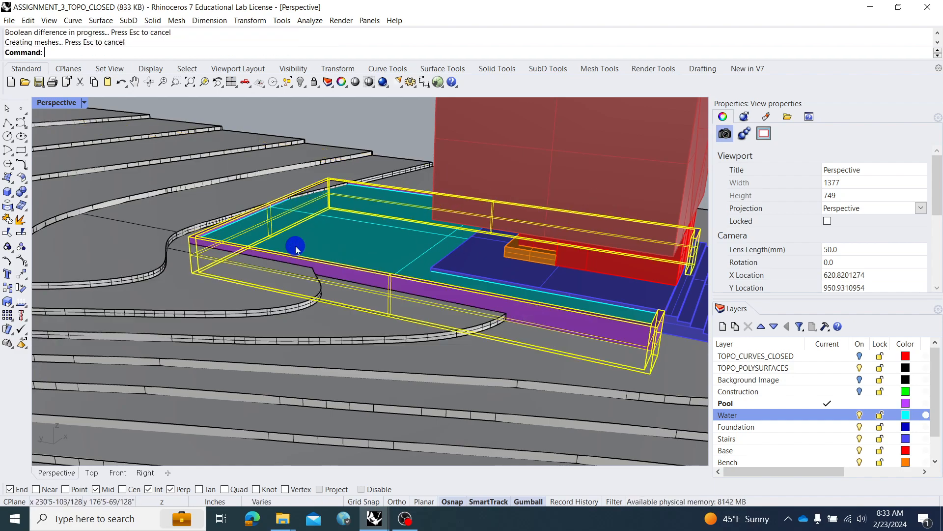
right_click_drag(295, 229, 321, 234)
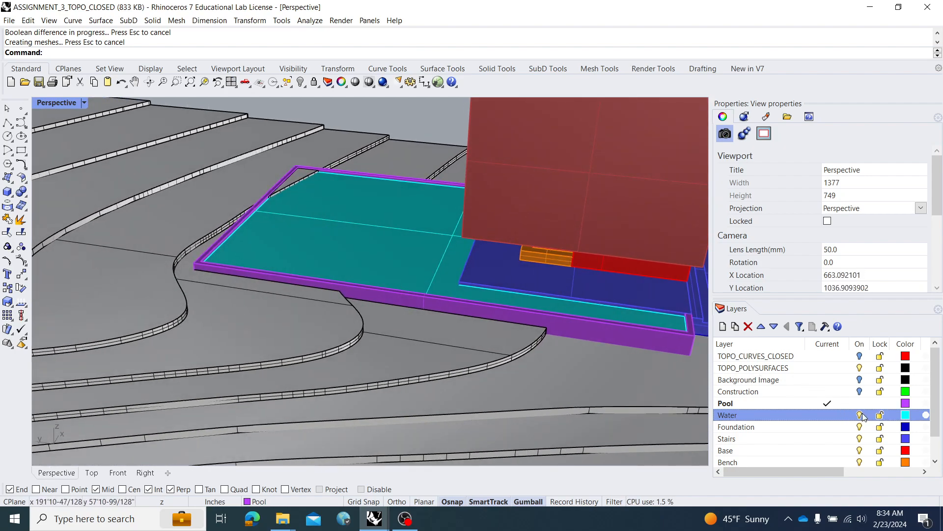
- Turn off the Water layer and raise the three terrain pieces enclosed by the pool wall with the gumball
left_click(860, 415)
left_click(309, 186)
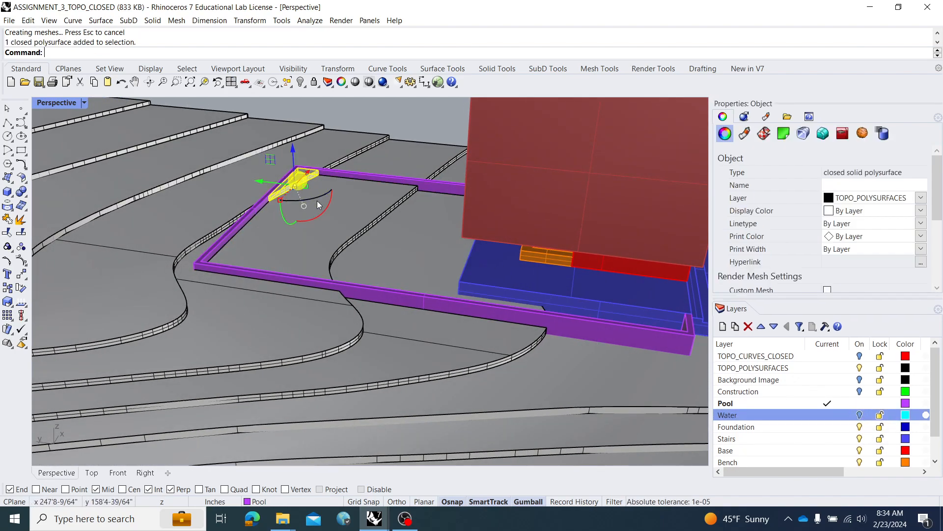
left_click(337, 216, "shift")
left_click(411, 253, "shift")
left_click_drag(399, 179, 406, 121)
right_click_drag(388, 277, 367, 256)
scroll(374, 260, "up", 3)
right_click_drag(457, 304, 497, 312)
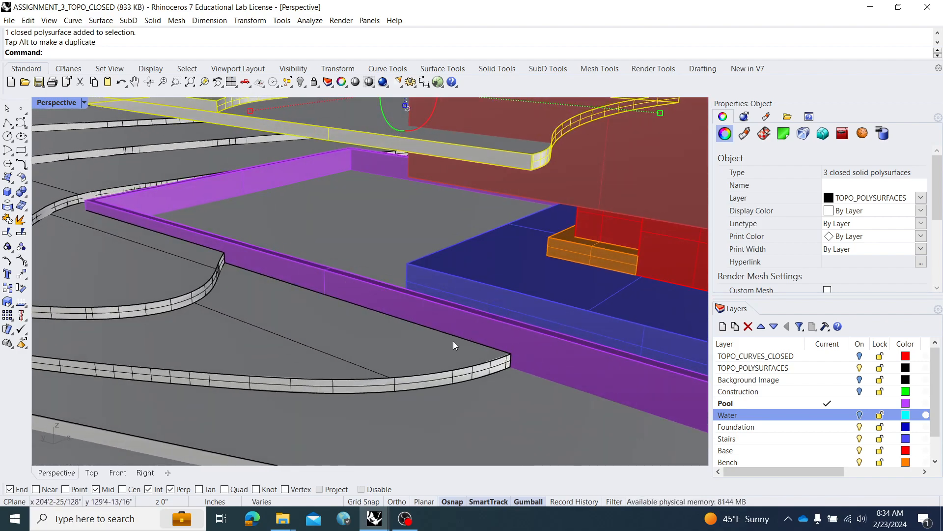
scroll(501, 363, "down", 3)
right_click_drag(492, 357, 434, 296)
- Undo the gumball move, the Water layer change and the BooleanDifference on the terrain, and clear the selection
key("ctrl+z")
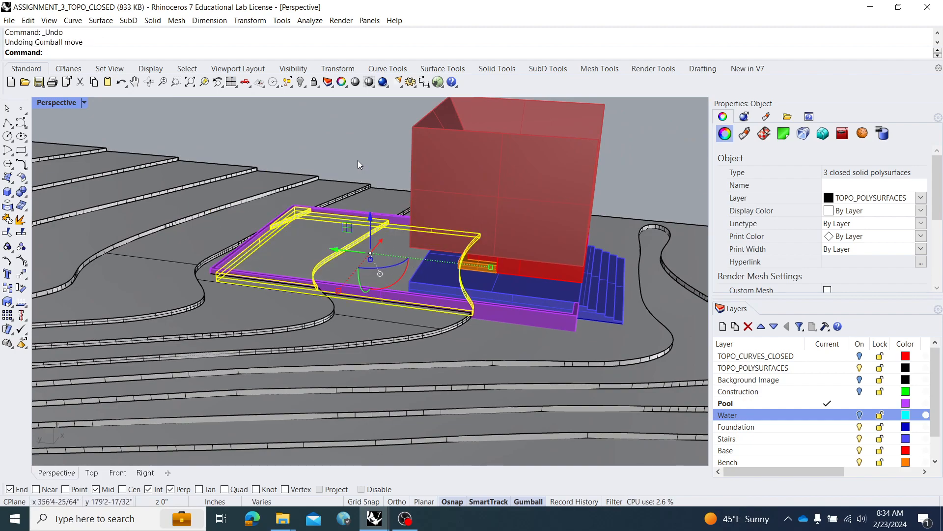
key("ctrl+z")
key("ctrl+z")
key("ctrl+z")
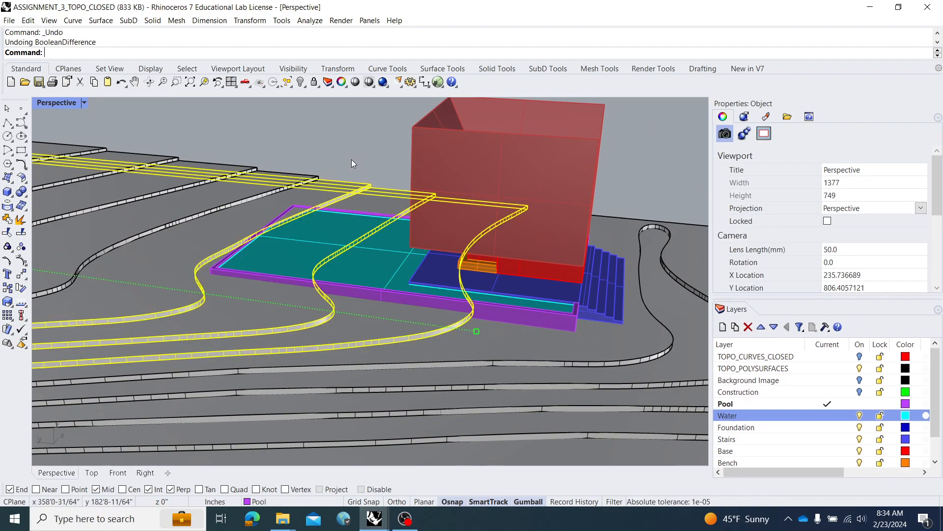
left_click(351, 148)
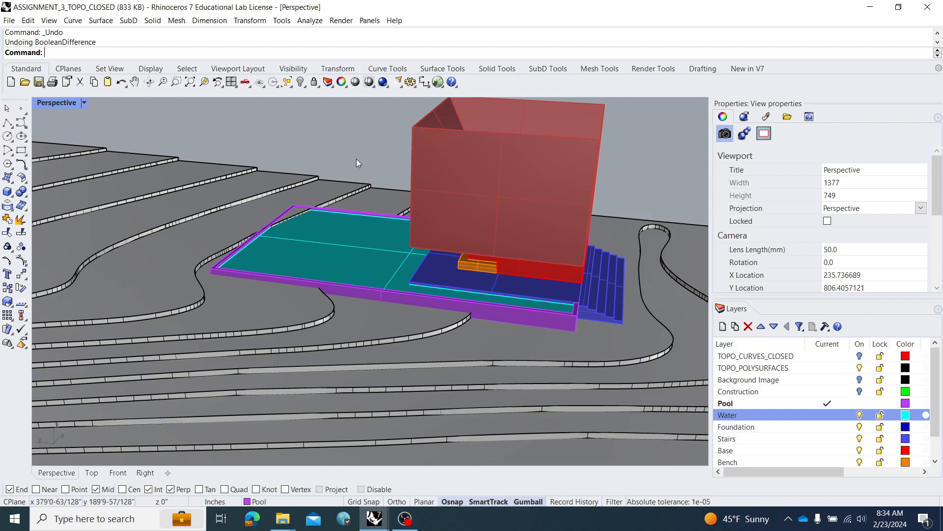
- Turn off the Water layer and restore the four-viewport layout
left_click(859, 416)
right_click_drag(384, 273, 318, 284)
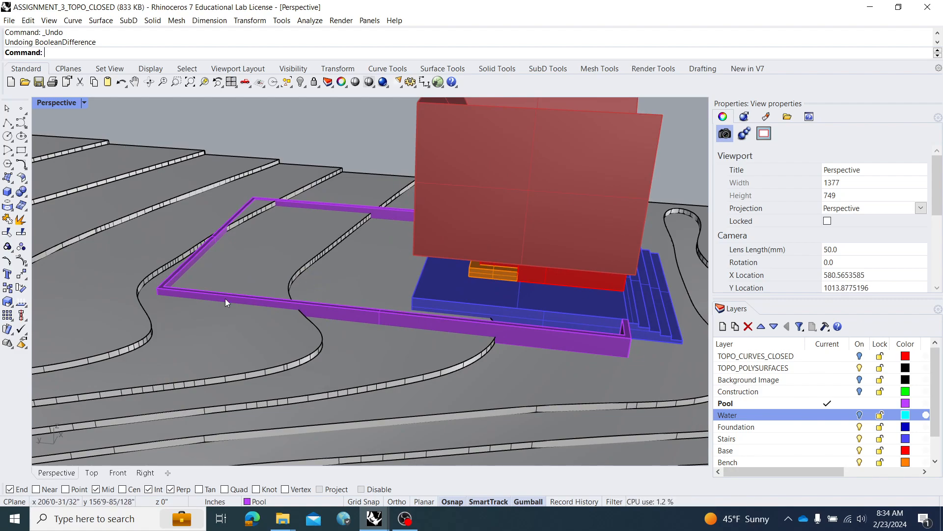
double_click(67, 102)
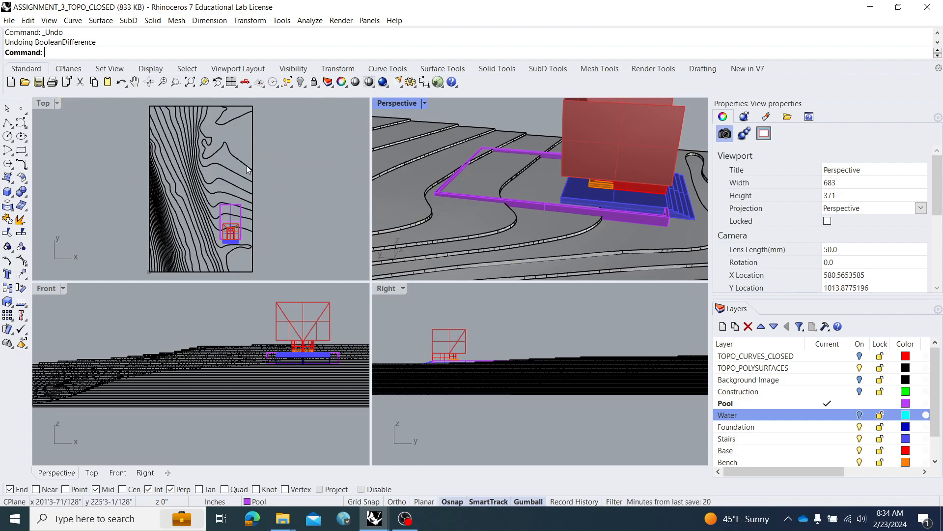
- Draw a box covering the pool wall's full footprint between opposite top corners, extending down to the terrain line just below the pool
right_click_drag(432, 314, 409, 322)
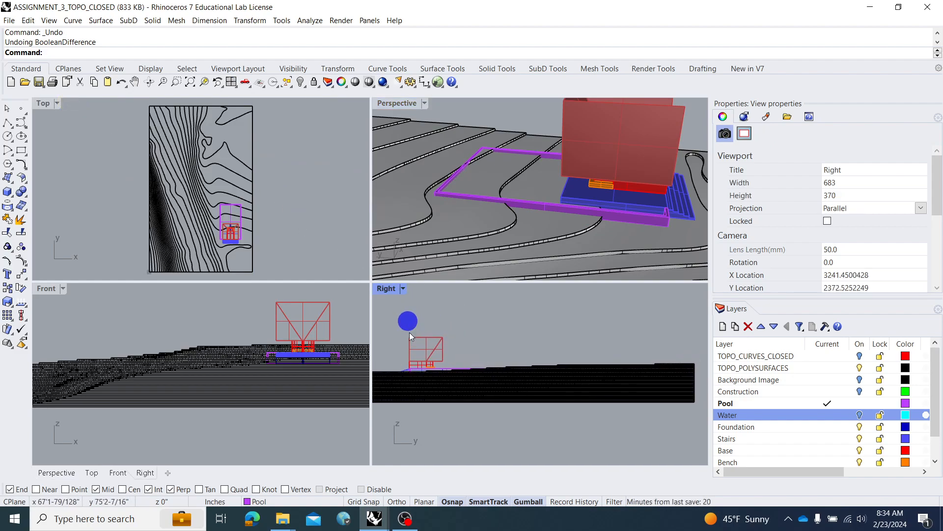
scroll(329, 366, "up", 4)
scroll(328, 368, "up", 6)
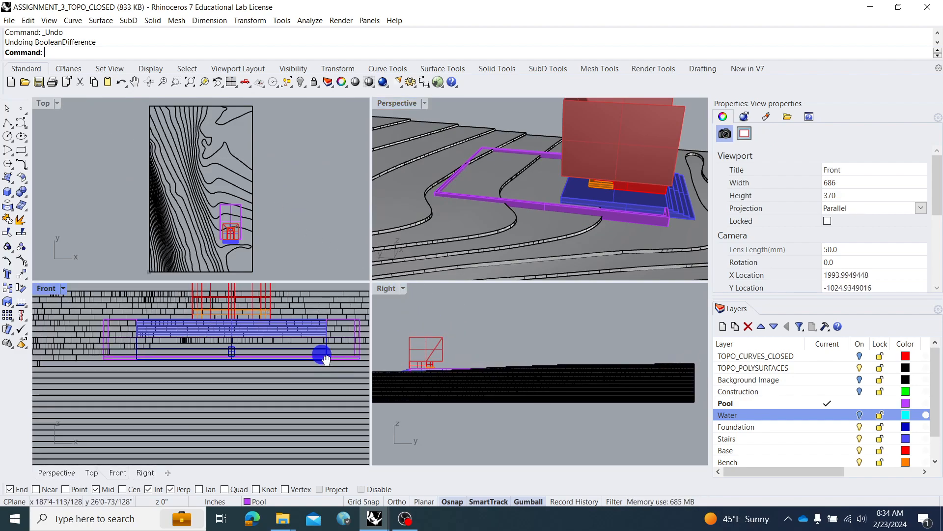
scroll(291, 362, "down", 2)
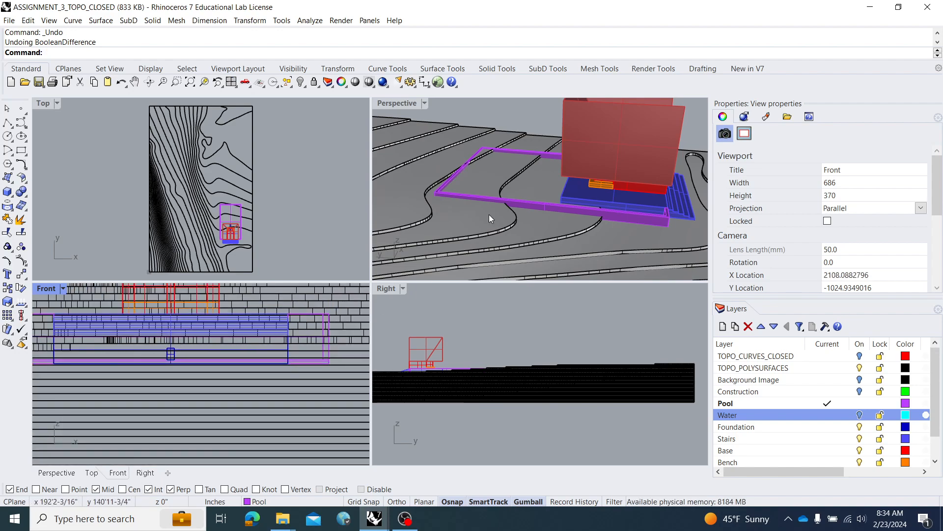
left_click(7, 192)
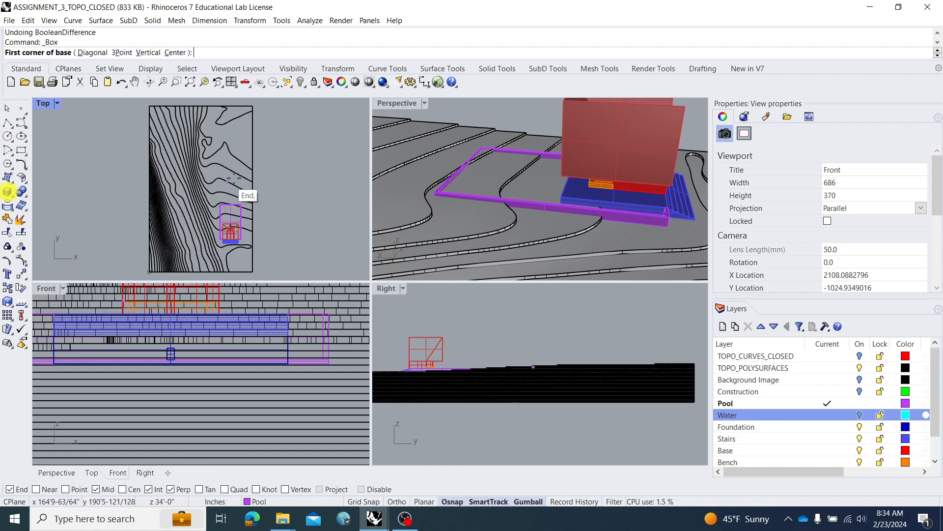
left_click(434, 190)
right_click_drag(434, 191, 682, 203)
right_click_drag(697, 157, 625, 184)
scroll(603, 168, "up", 5)
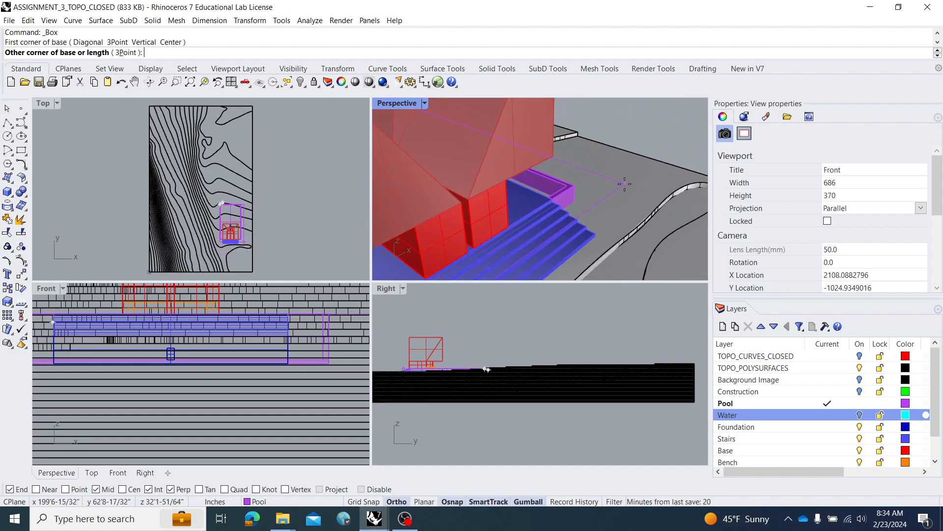
left_click(573, 185)
scroll(573, 184, "down", 2)
right_click_drag(573, 184, 592, 175)
scroll(342, 366, "up", 6)
scroll(341, 366, "up", 2)
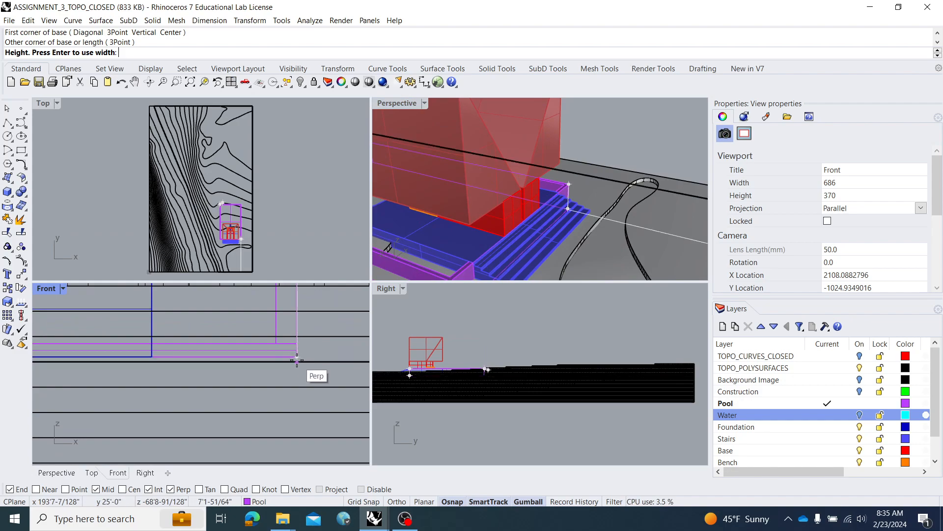
left_click(295, 363)
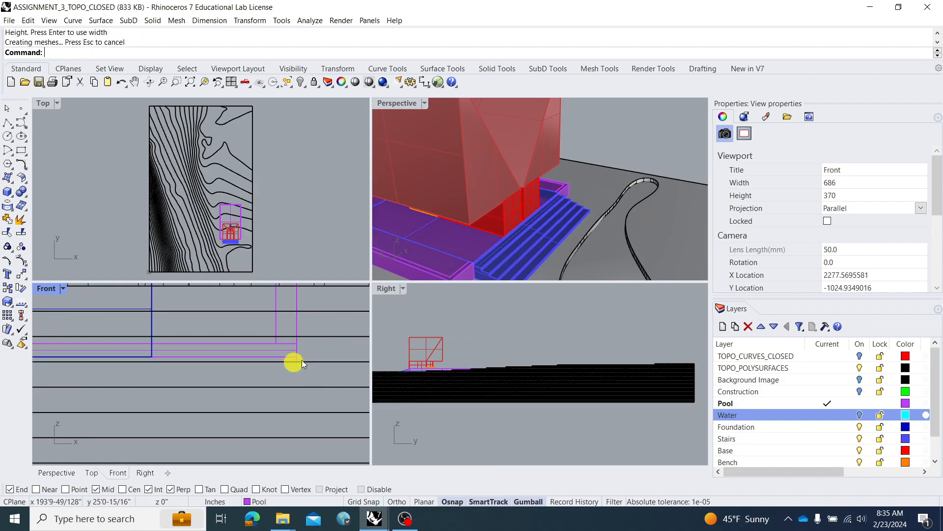
- Draw a second box over the stairs' footprint beside the pool wall, extending down to the same depth as the first box
scroll(552, 217, "down", 3)
scroll(520, 246, "up", 5)
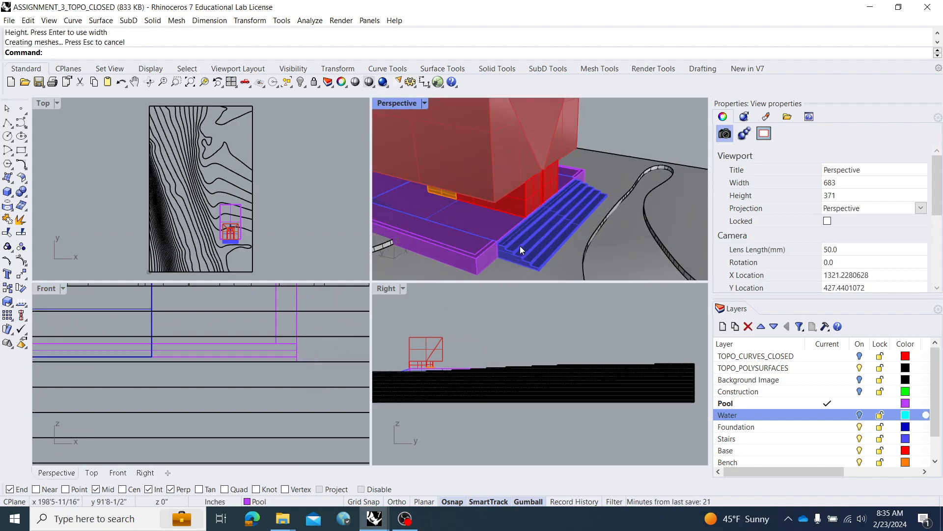
key("Return")
scroll(484, 255, "up", 2)
left_click(490, 246)
scroll(491, 242, "down", 3)
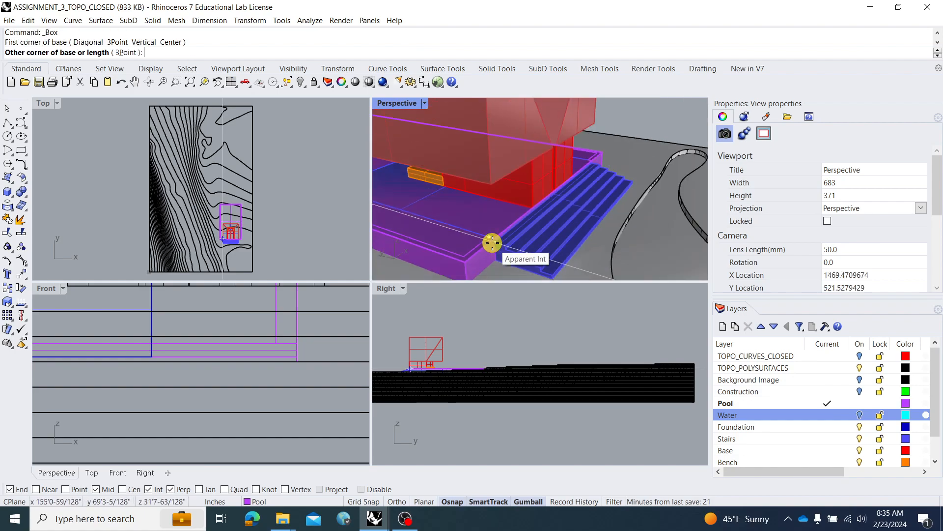
left_click(635, 175)
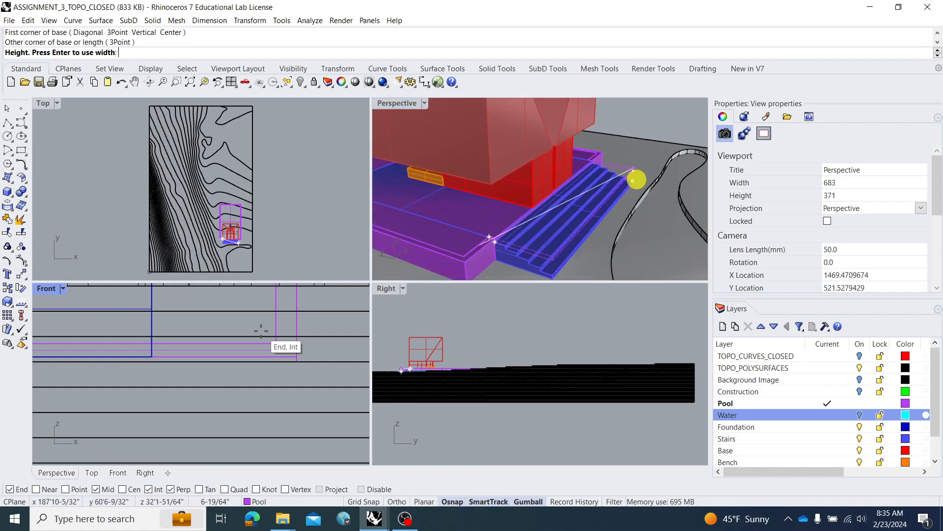
left_click(300, 362)
- Split the terrain polysurfaces around the building using BooleanSplit with the pool box and stairs box as cutters, with DeleteInput=Yes
scroll(353, 331, "down", 4)
right_click_drag(651, 226, 579, 234)
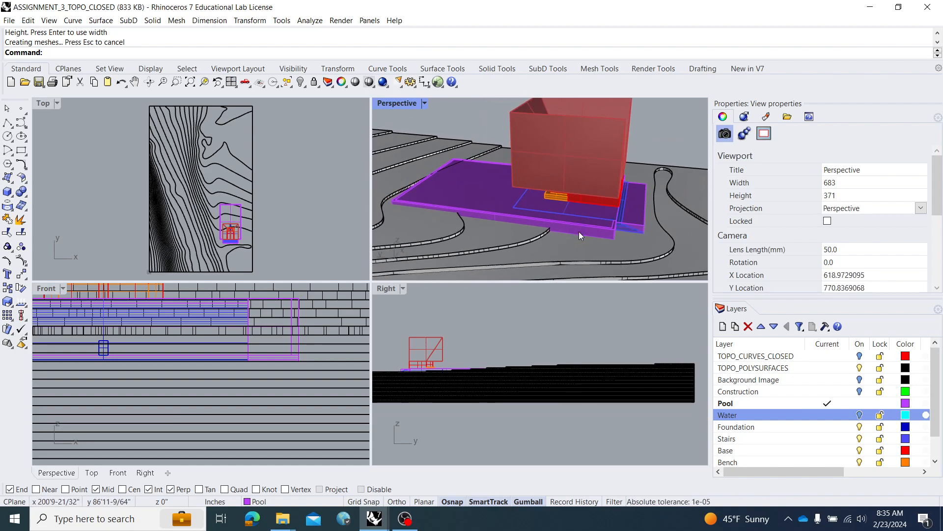
type("ooleanDifference")
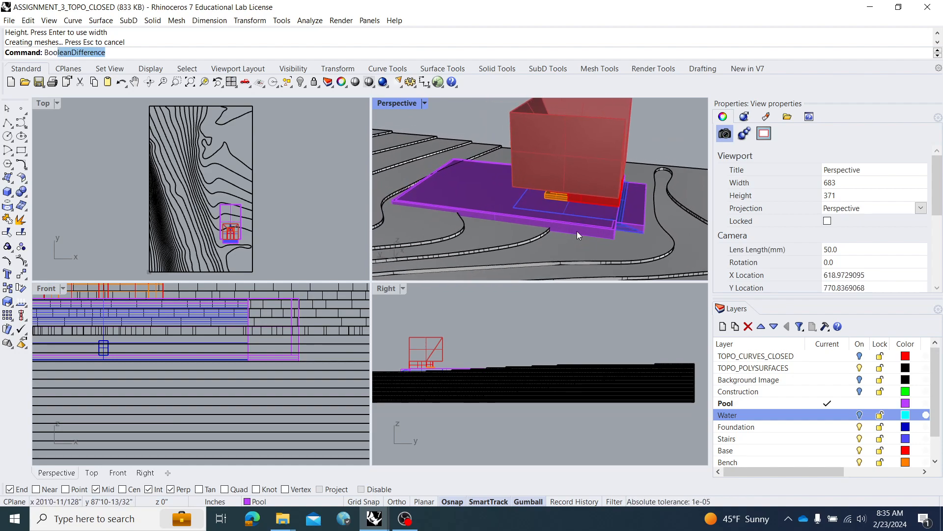
left_click(106, 94)
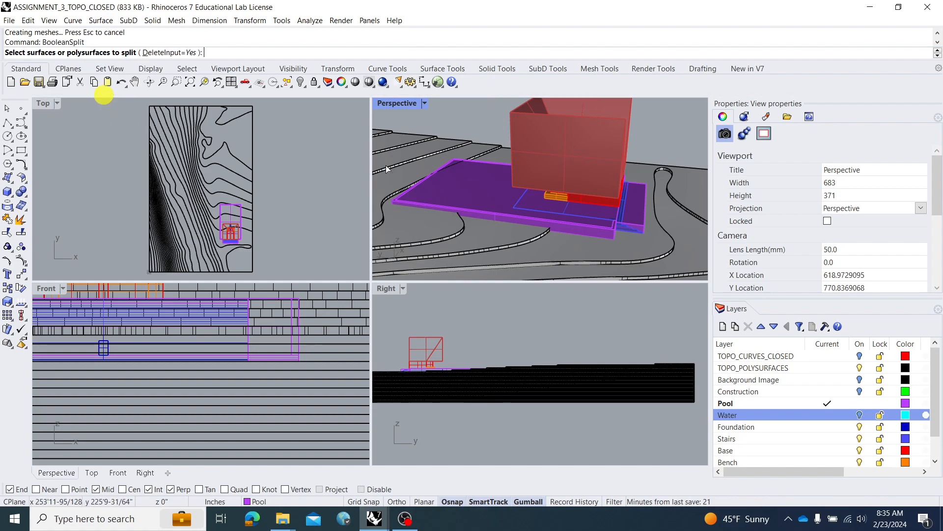
scroll(498, 155, "down", 2)
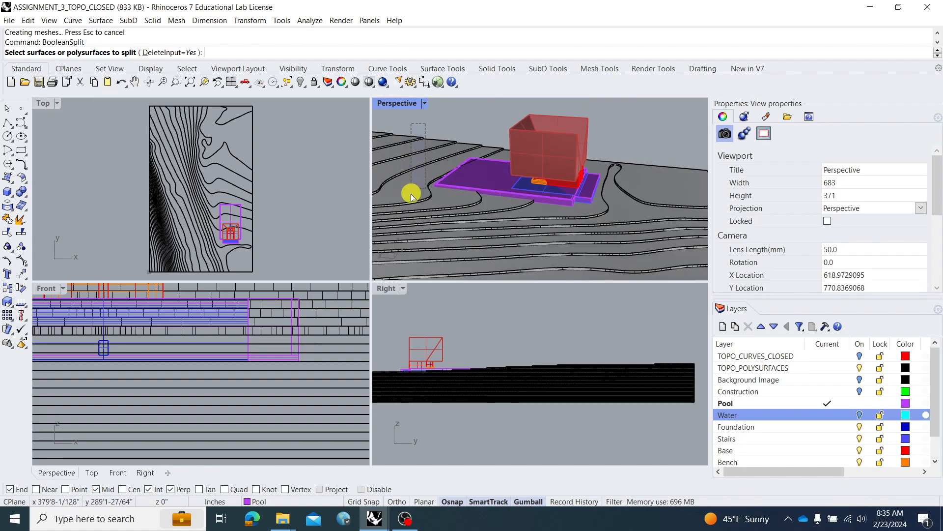
left_click(398, 227)
key("Return")
scroll(494, 190, "up", 5)
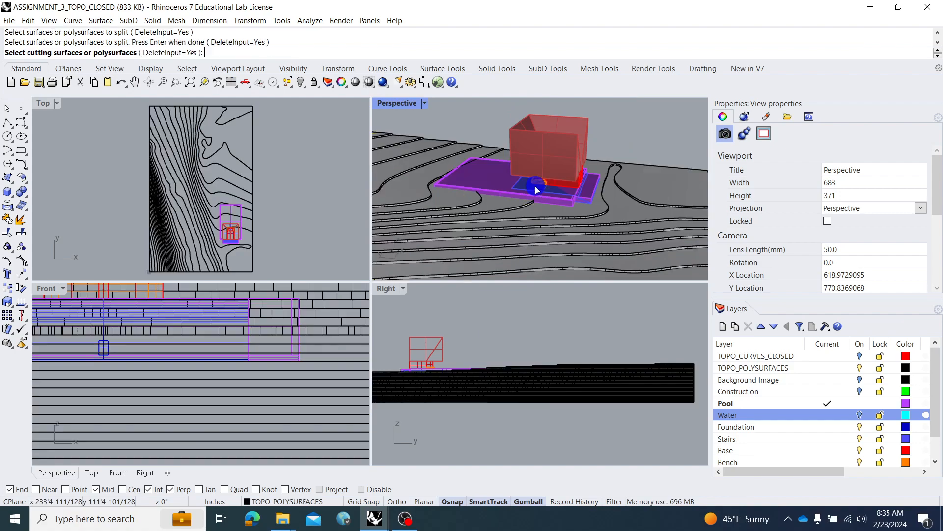
left_click(492, 180)
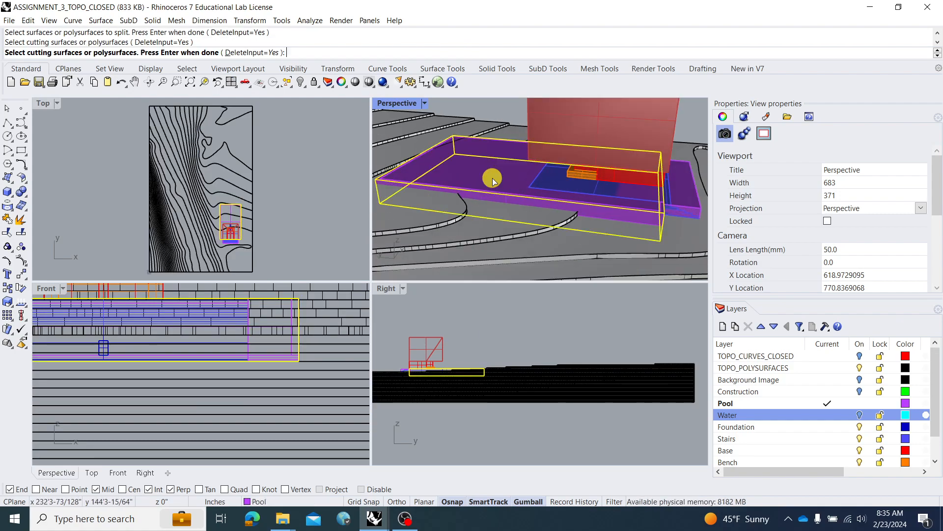
left_click(693, 191)
right_click_drag(651, 199, 579, 194)
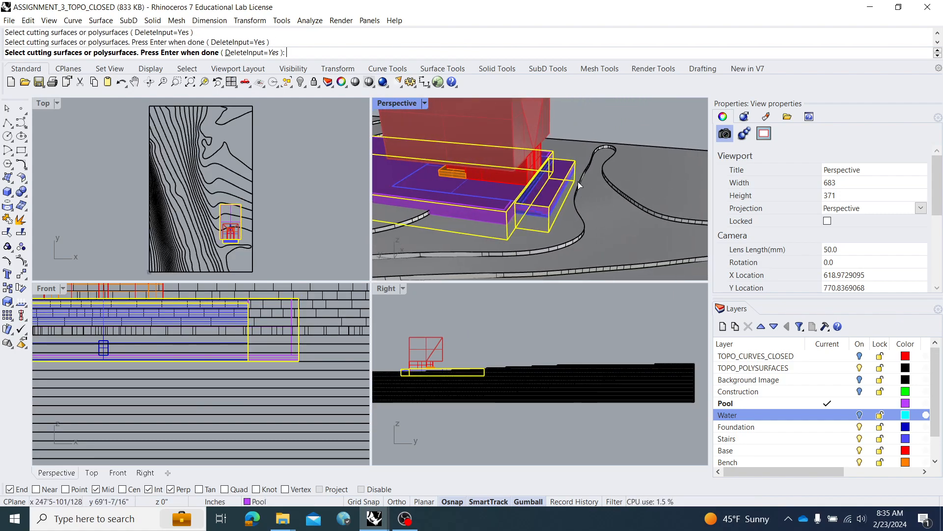
key("Return")
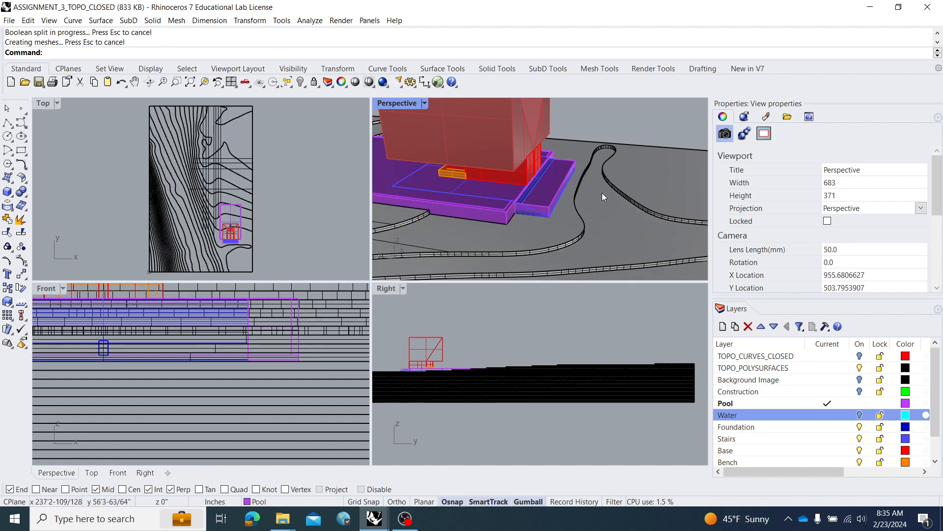
- Delete the cutting boxes over the stairs and the pool
scroll(602, 192, "down", 3)
left_click(575, 189)
key("Delete")
left_click(437, 172)
key("Delete")
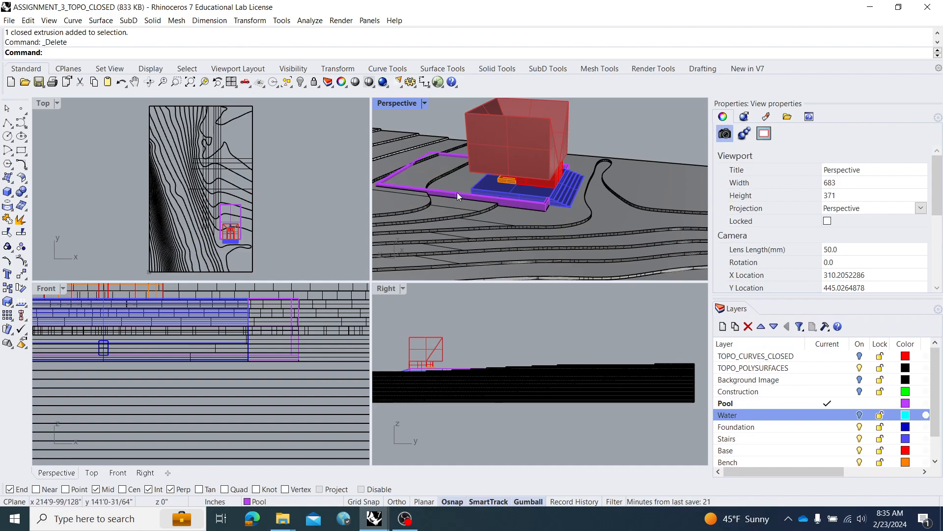
- Select the terrain pieces enclosed by the pool wall to check the split, clear the selection and inspect the cut around the building
scroll(482, 179, "up", 5)
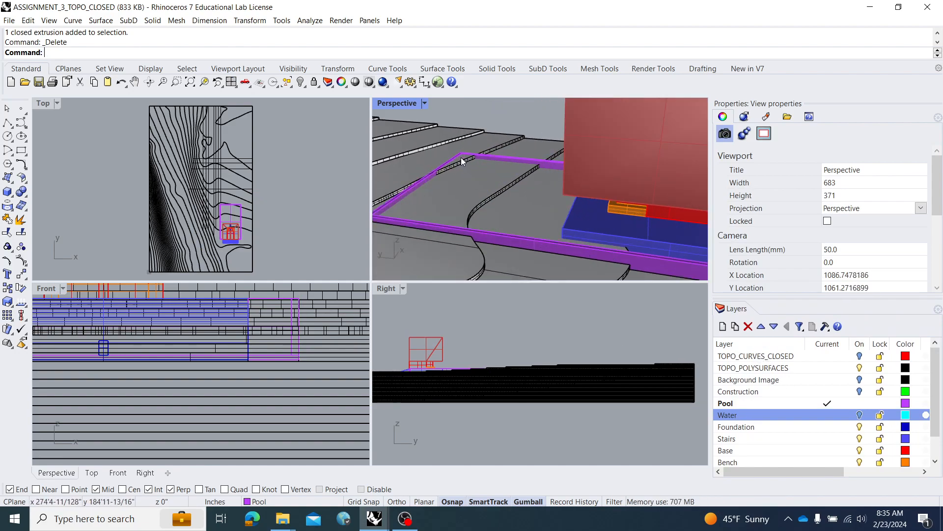
left_click(460, 158)
left_click(497, 206, "shift")
left_click(468, 208, "shift")
right_click_drag(556, 208, 528, 216)
key("Escape")
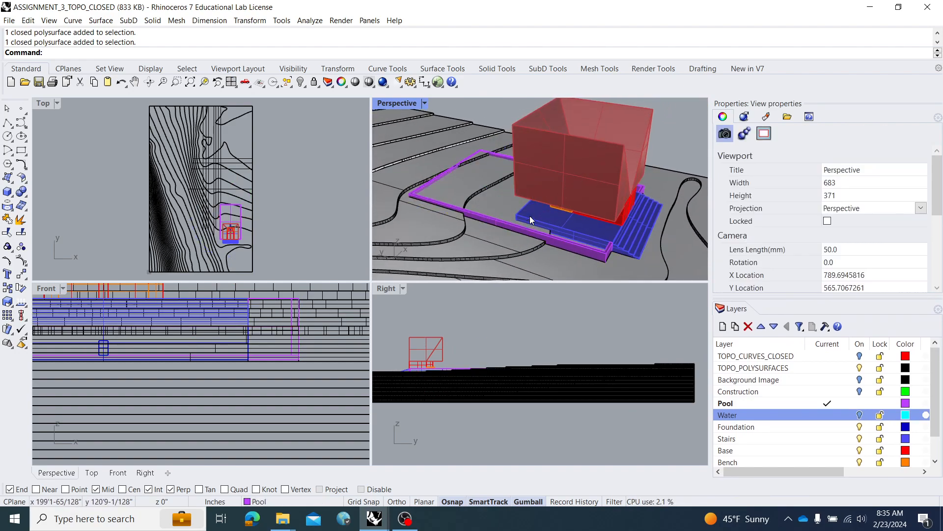
scroll(539, 217, "down", 2)
right_click_drag(532, 210, 553, 202, "shift")
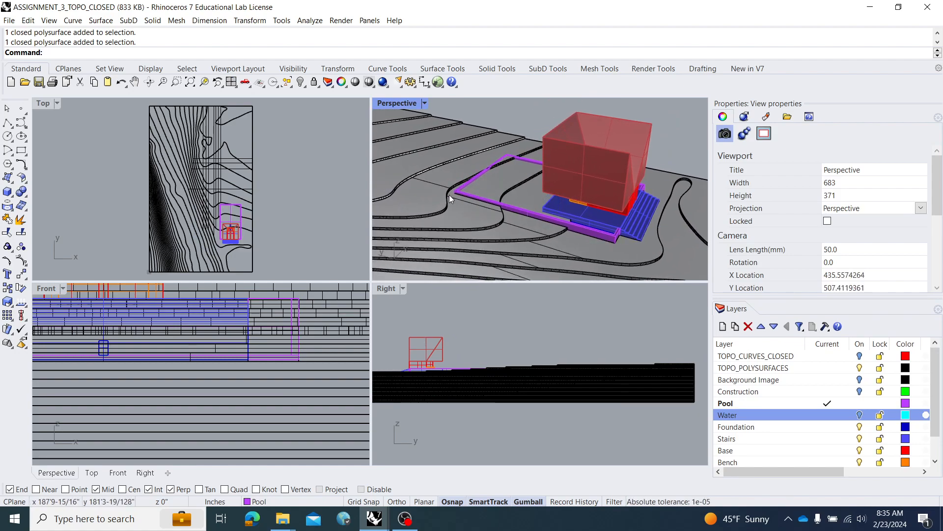
right_click_drag(486, 193, 519, 183)
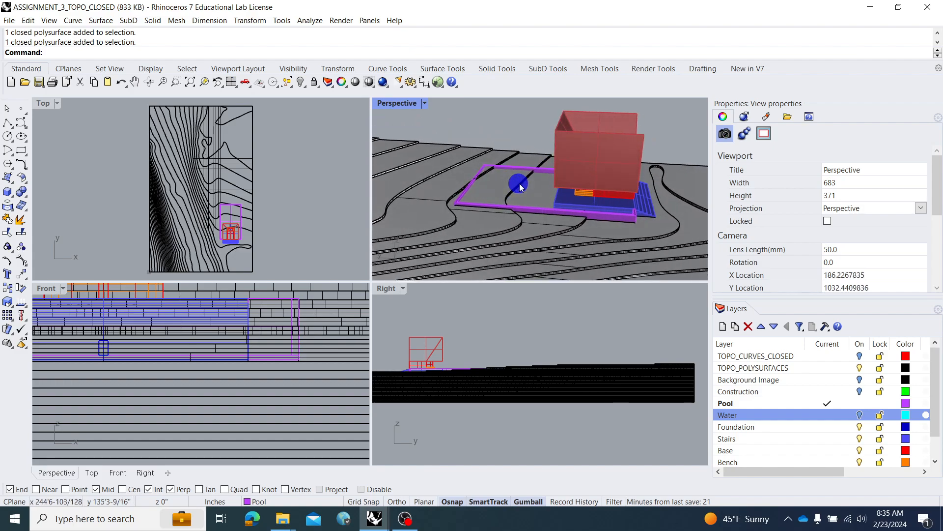
- Maximize the Perspective viewport and delete the Construction and Background Image layers
double_click(400, 106)
scroll(448, 208, "up", 2)
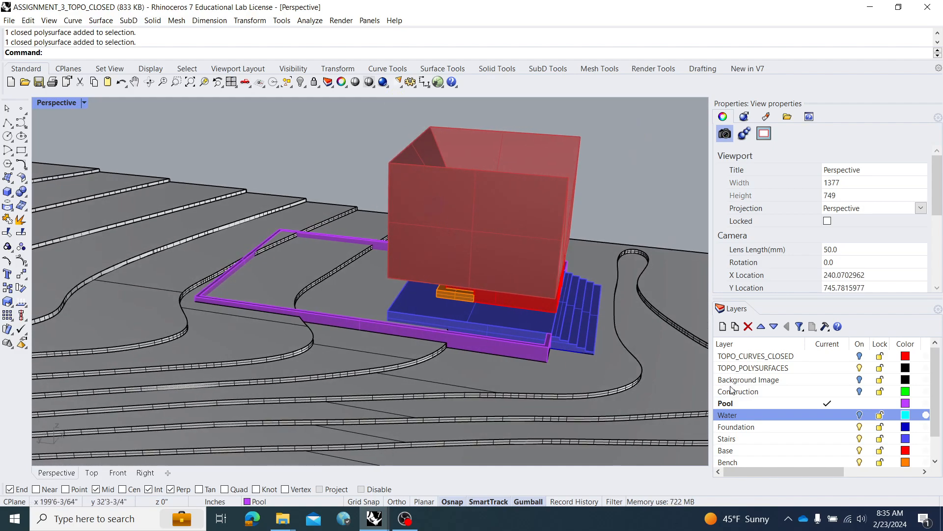
left_click(779, 391)
left_click(756, 379, "shift")
left_click(747, 326)
left_click(445, 291)
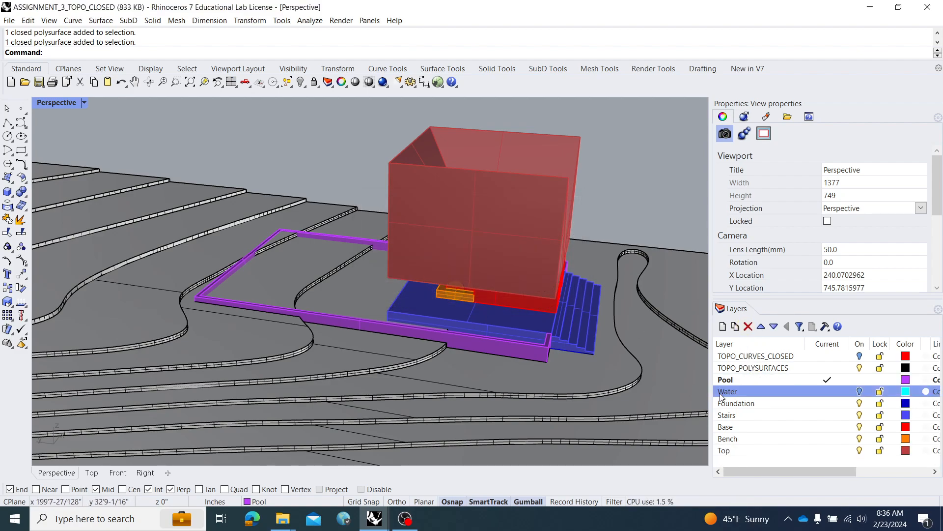
- Create a layer named Example Building and place it directly above the Pool layer
left_click(859, 391)
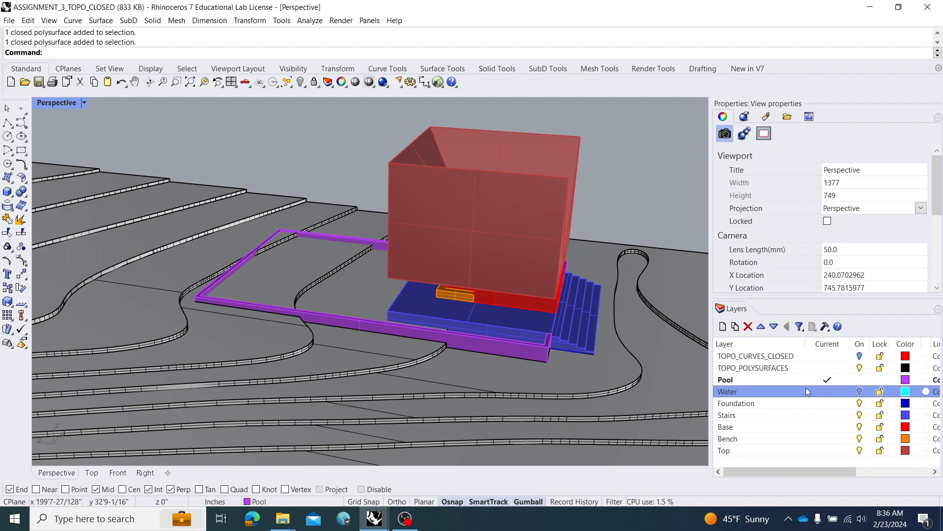
left_click(730, 379)
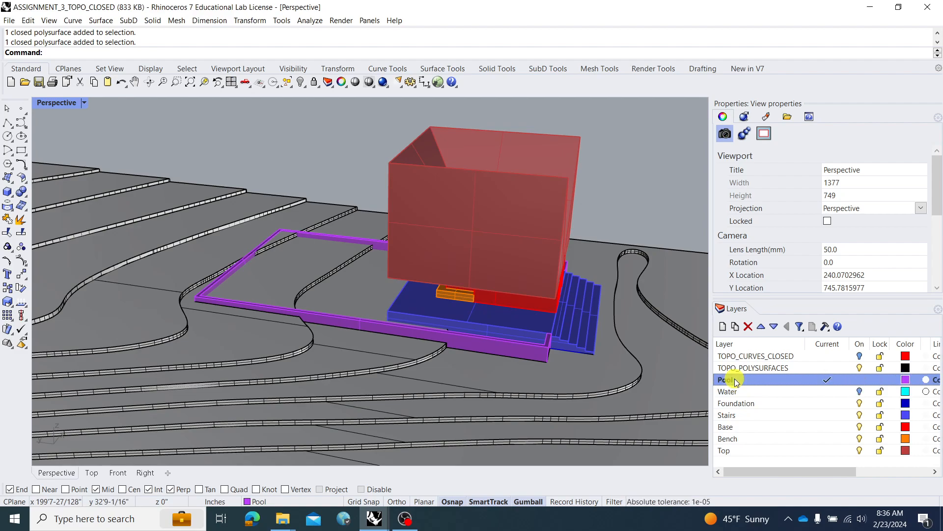
left_click(722, 327)
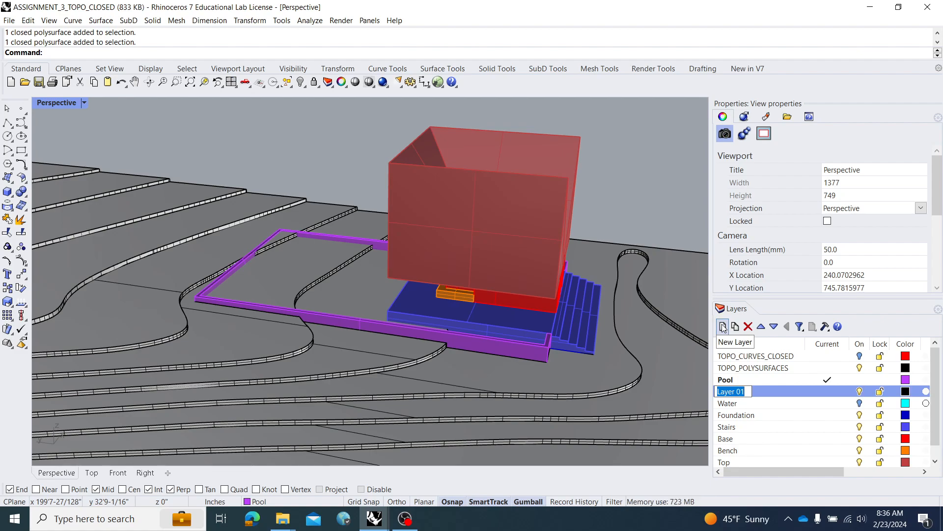
type("Exampe")
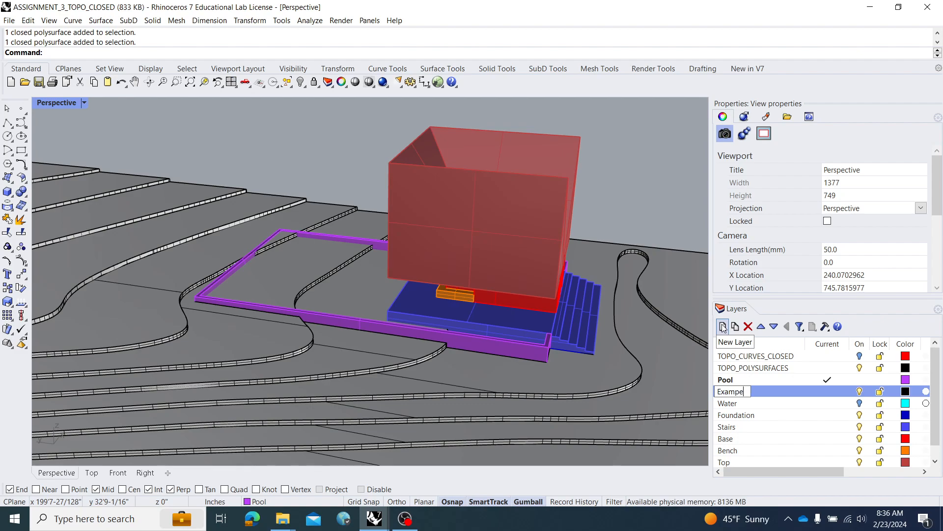
key("BackSpace")
type("le Building")
key("Return")
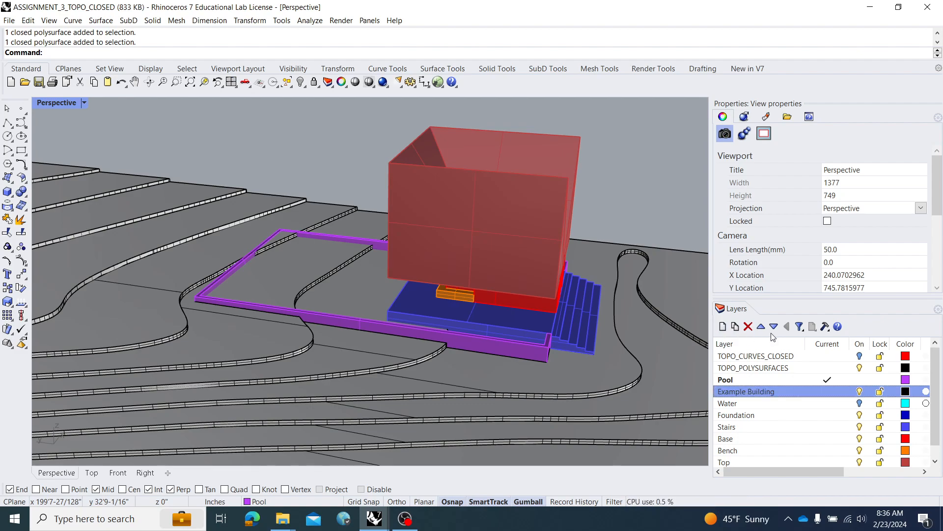
left_click(761, 327)
scroll(757, 388, "down", 1)
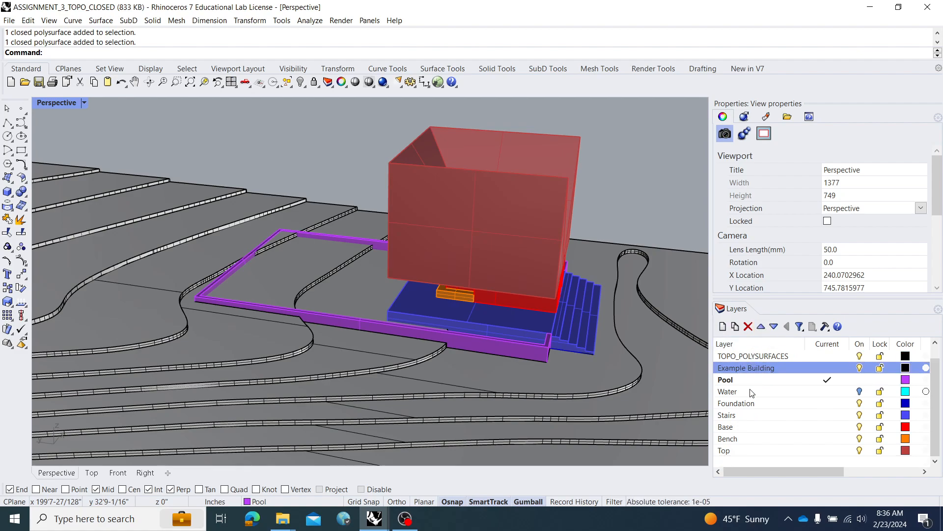
- Select the building's upper volume to check its layer, and turn the Top layer off and back on
left_click(744, 381)
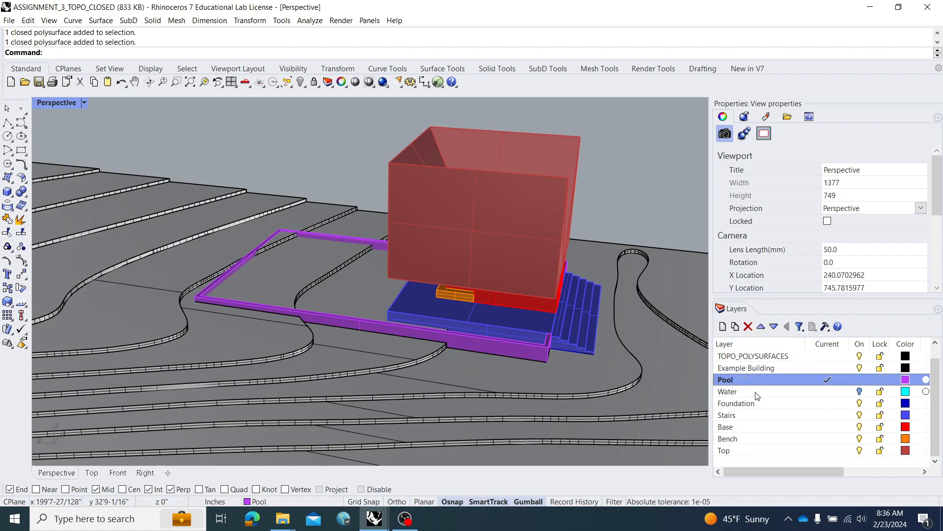
right_click_drag(590, 328, 491, 243)
left_click(482, 252)
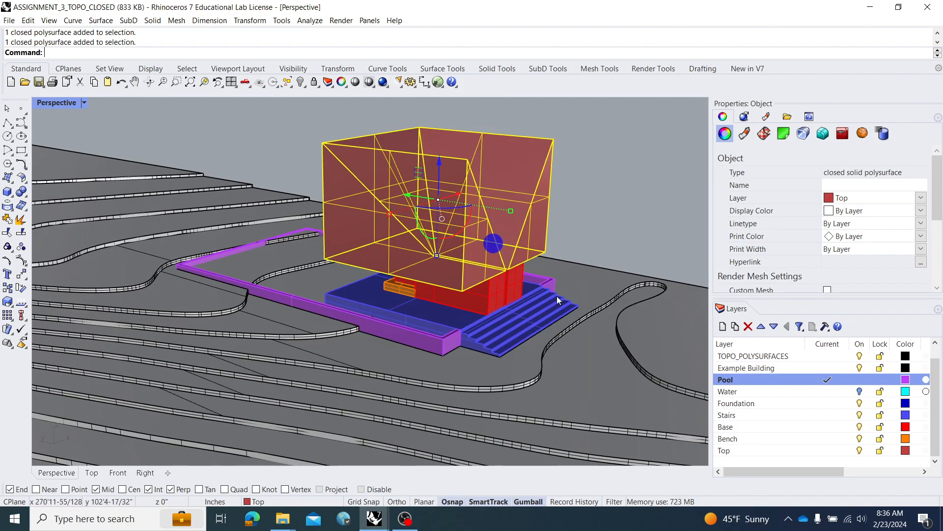
left_click(860, 451)
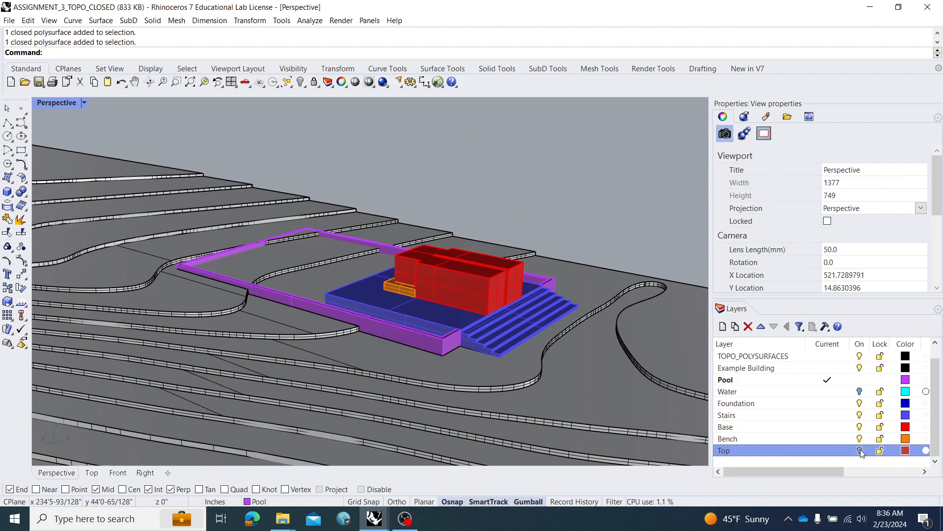
left_click(859, 450)
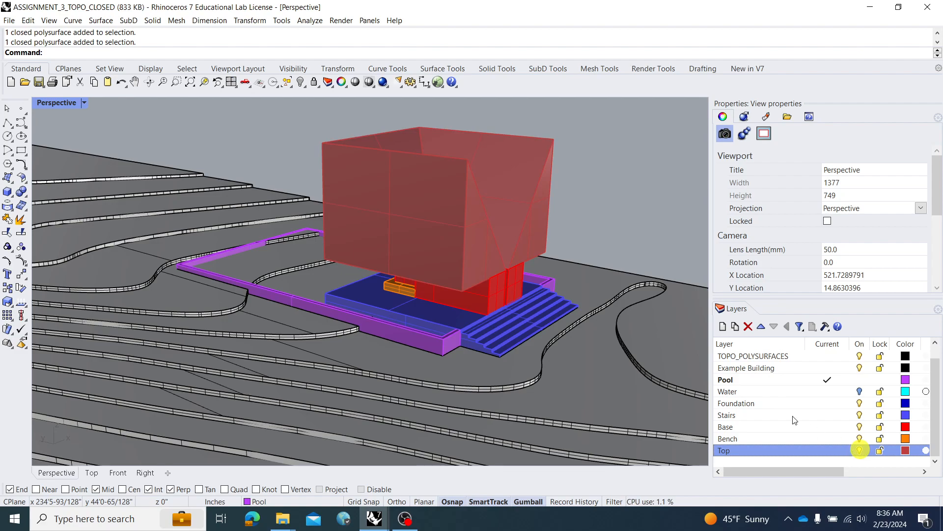
- Nest the Pool through Top layers under the Example Building layer and make TOPO_POLYSURFACES the current layer
left_click(742, 380)
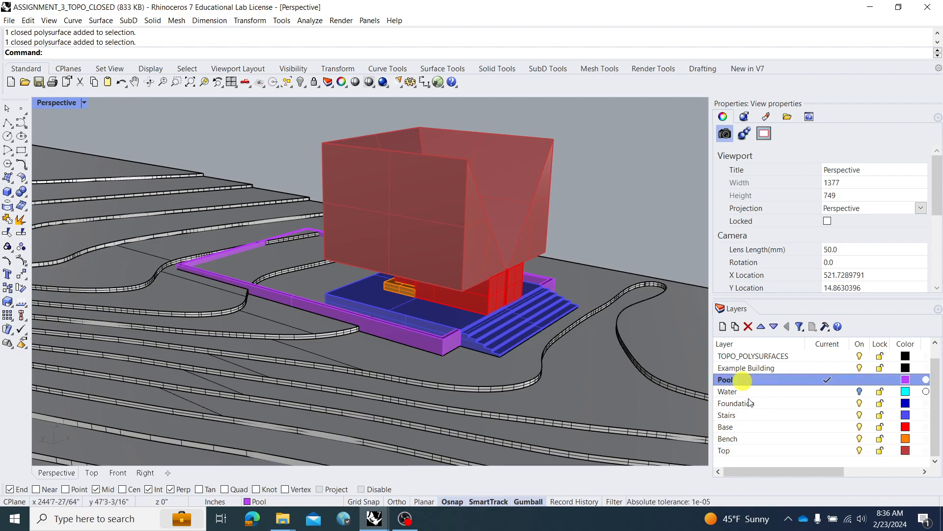
left_click(744, 451, "shift")
left_click_drag(736, 378, 741, 383)
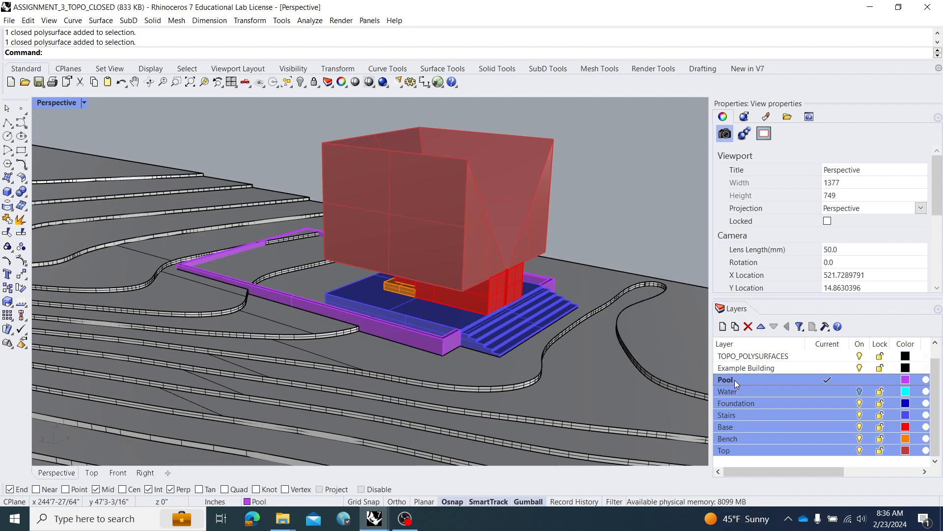
left_click_drag(735, 379, 757, 374)
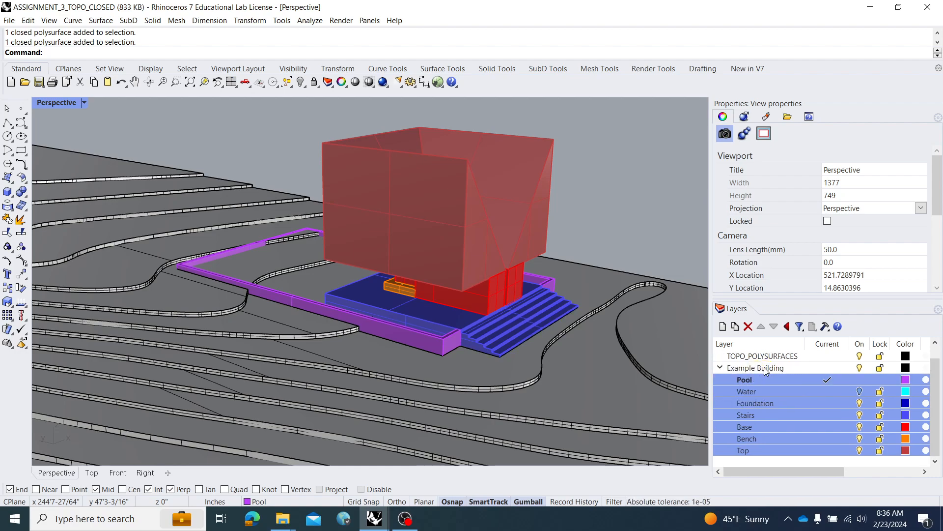
left_click(835, 367)
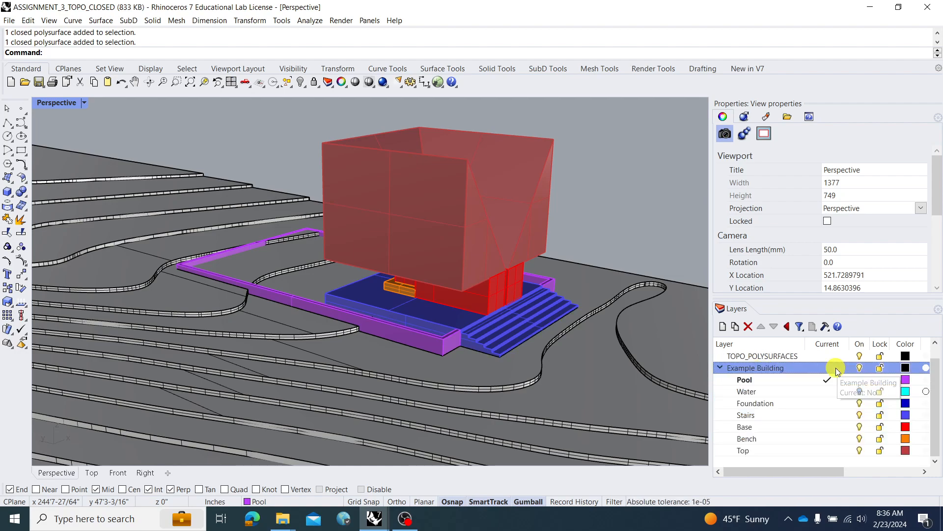
left_click(835, 356)
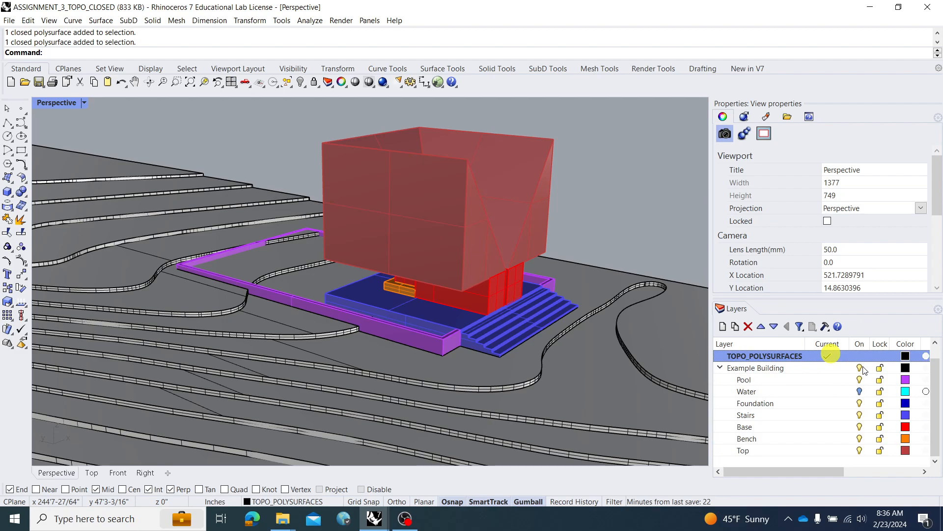
- Turn the Example Building layer off and back on, and lock it for a test selection across the building before unlocking it
left_click(859, 368)
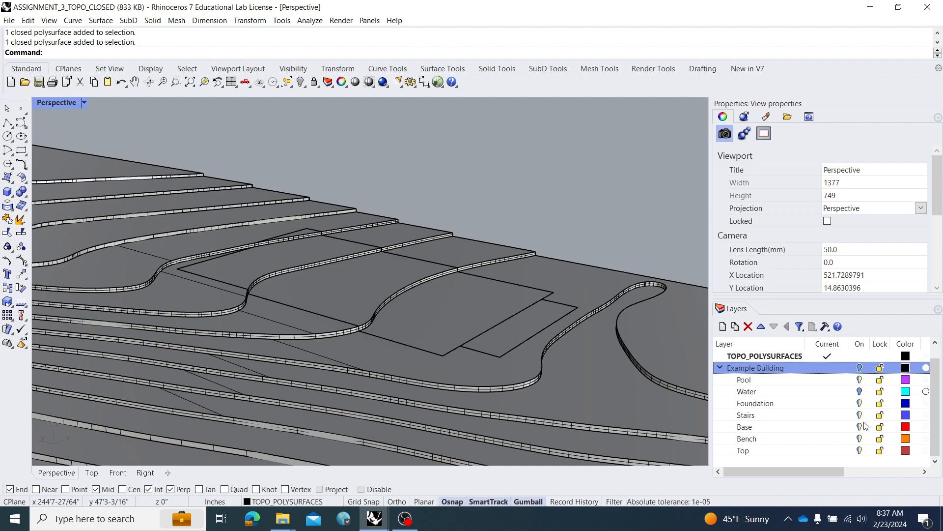
left_click(860, 369)
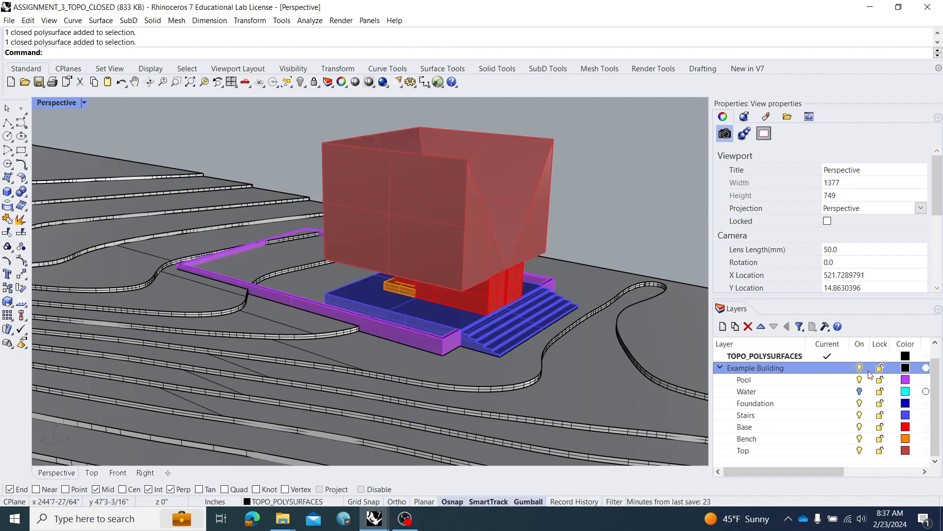
left_click(880, 367)
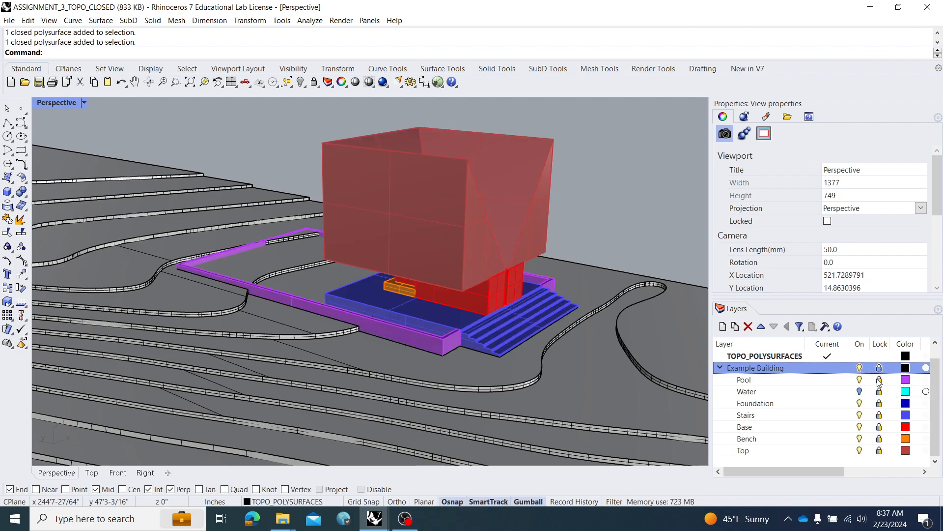
left_click_drag(568, 199, 373, 332)
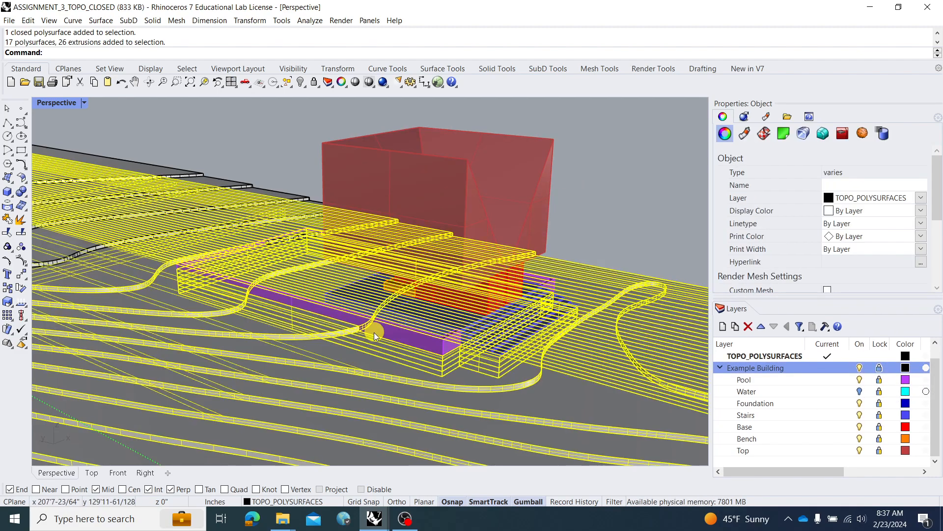
left_click(573, 229)
left_click(880, 367)
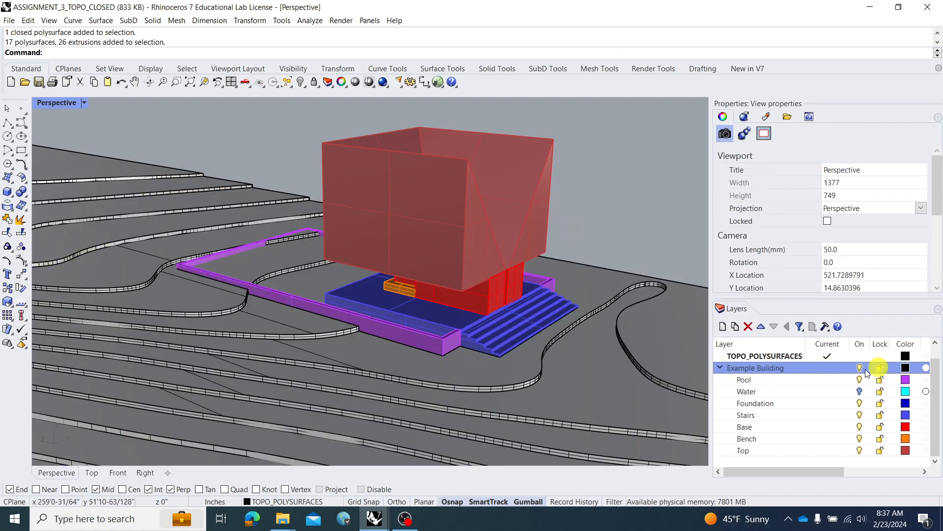
- Turn off the Example Building layer to expose the split outlines of the pool and stairs in the terrain
right_click_drag(450, 304, 592, 338)
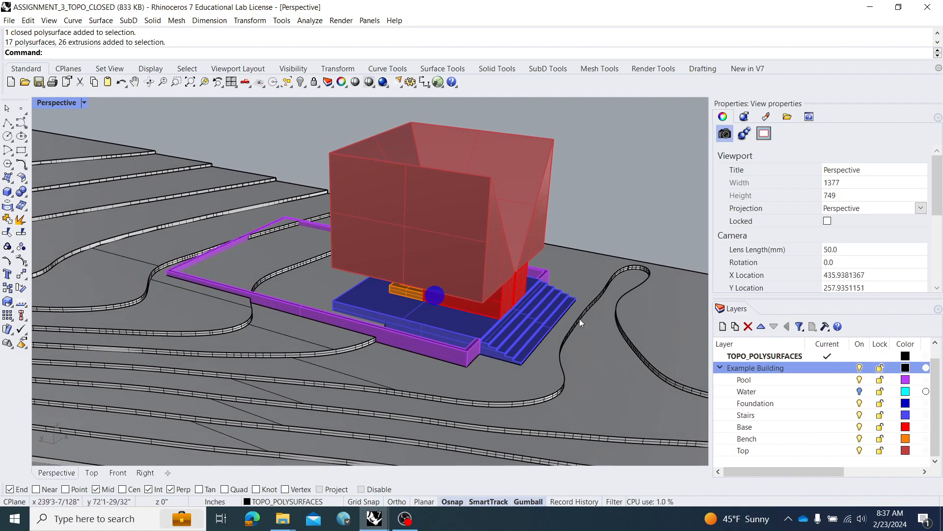
left_click(860, 367)
right_click_drag(522, 337, 564, 279)
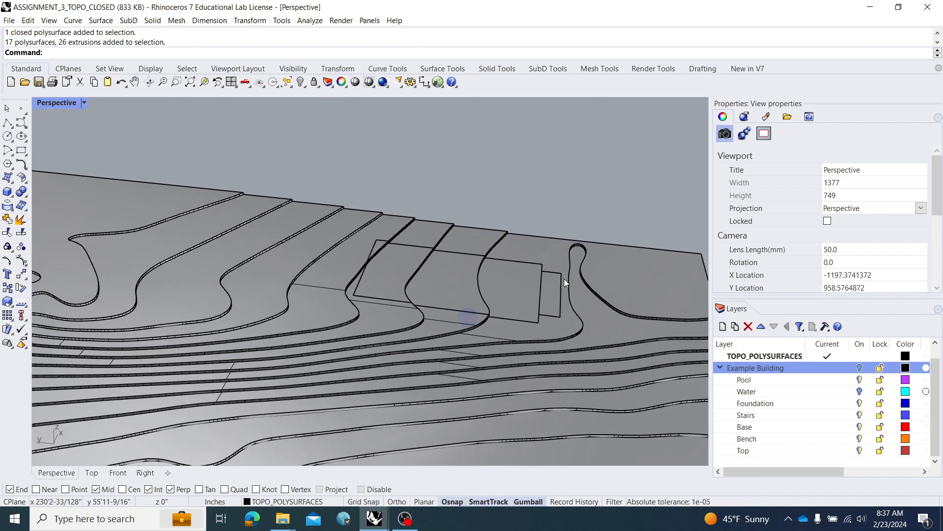
- Try window and crossing selections on the terrain pieces inside the pool and stair outlines, clearing each selection
left_click_drag(272, 144, 638, 392)
right_click_drag(612, 371, 537, 336)
key("Escape")
left_click_drag(255, 155, 628, 396)
mouse_move(629, 396)
right_mouse_down()
mouse_move(554, 347)
mouse_move(589, 354)
mouse_move(539, 320)
right_mouse_up()
scroll(498, 253, "down", 4)
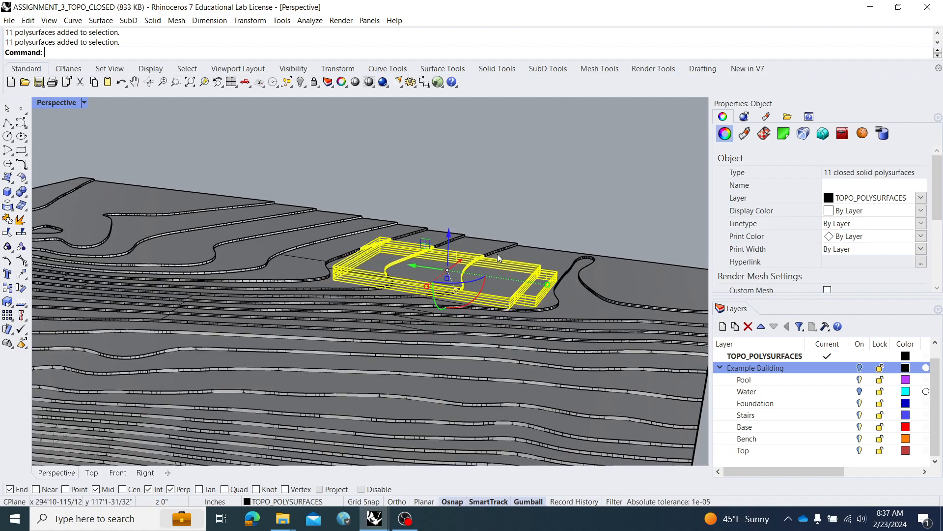
key("Escape")
right_click_drag(500, 252, 534, 250)
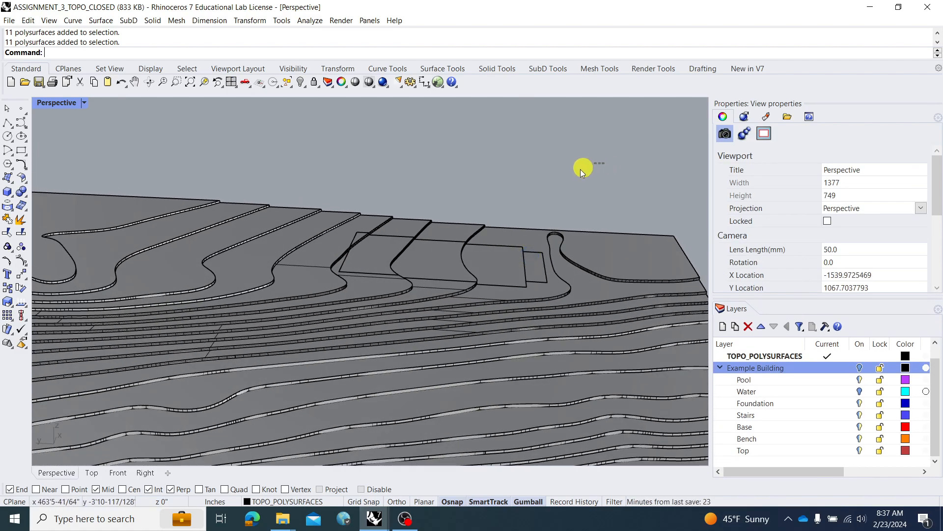
left_click_drag(446, 246, 323, 292)
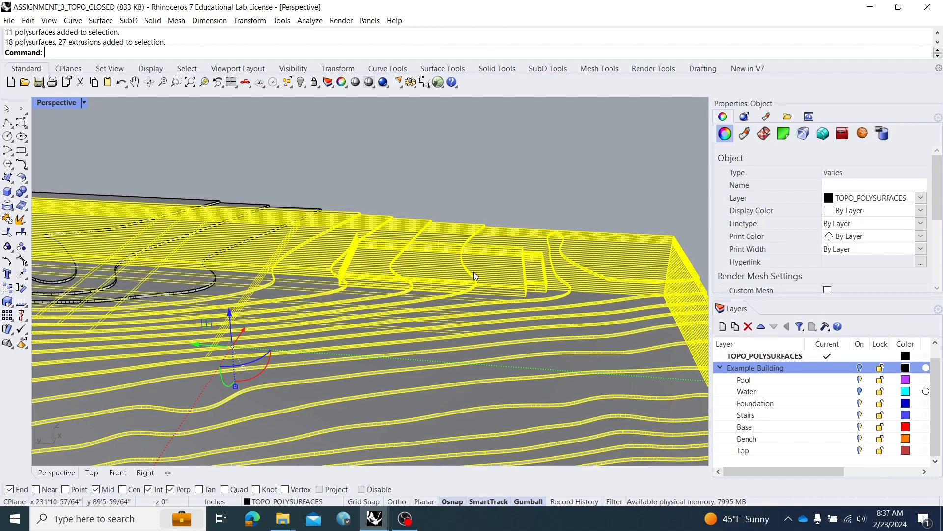
key("Escape")
- Select only the terrain pieces fully inside the pool and stair outlines and move them to a new layer named TOPO_Removed
left_click_drag(300, 159, 582, 331)
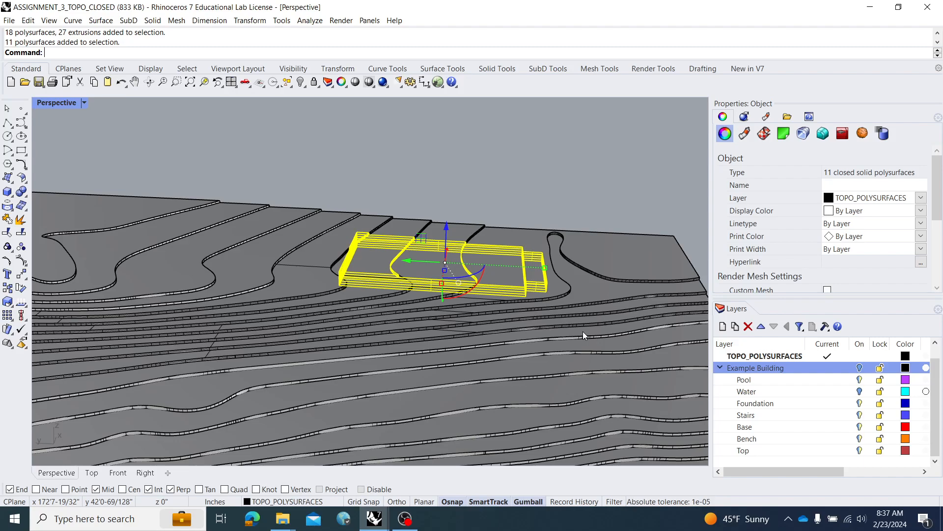
left_click(721, 326)
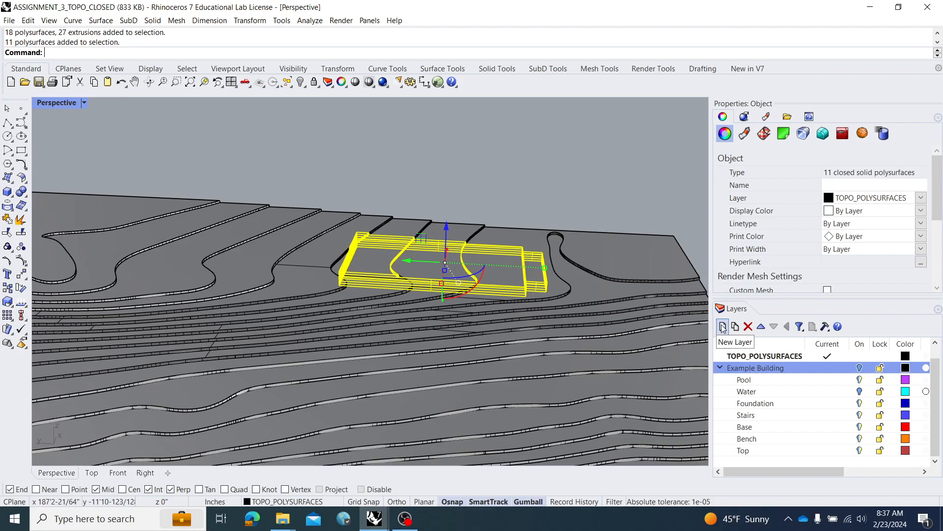
type("T")
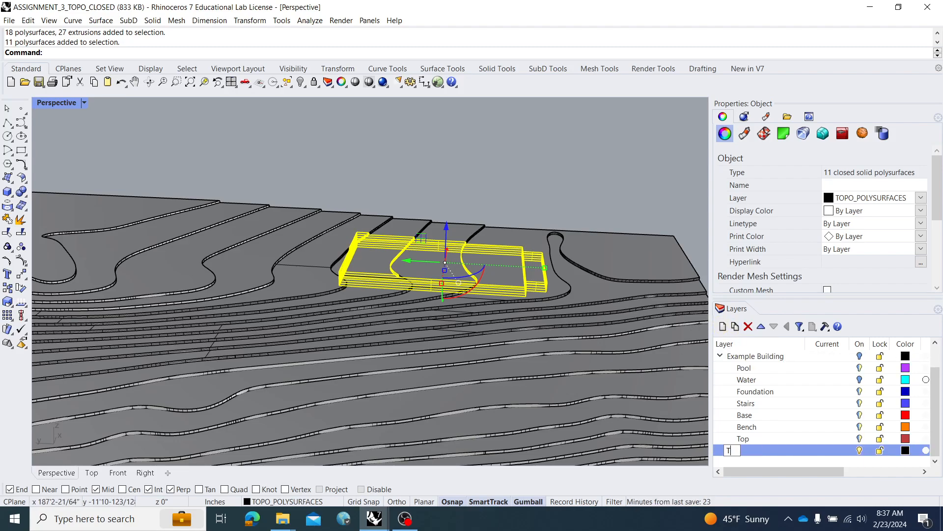
type("OPT")
key("BackSpace")
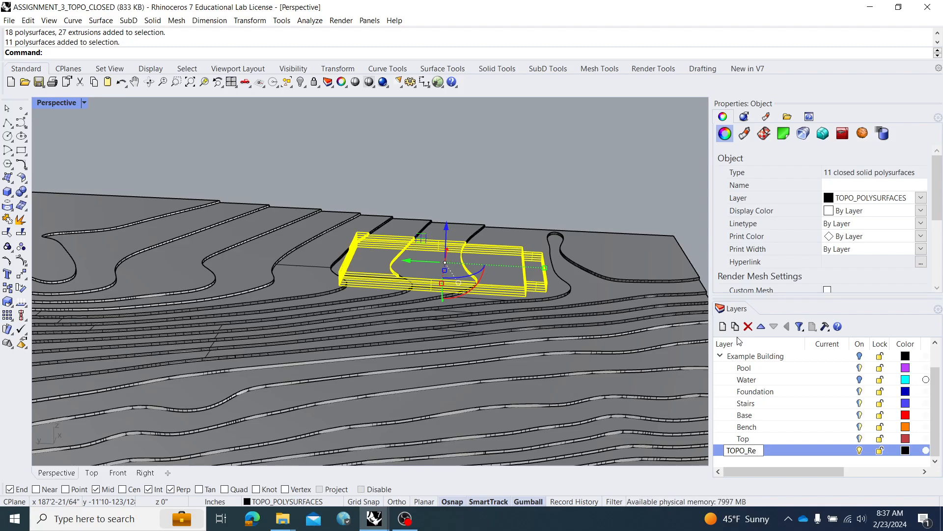
key("Return")
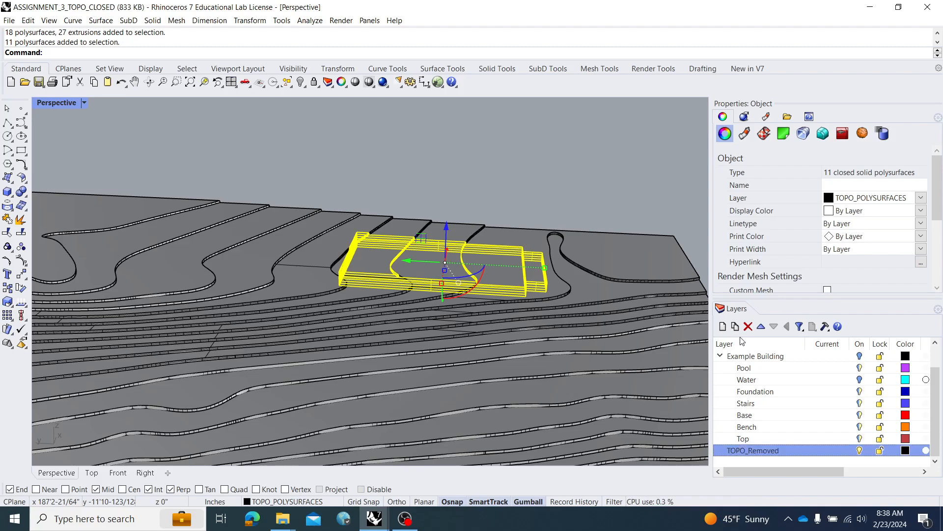
right_click(762, 452)
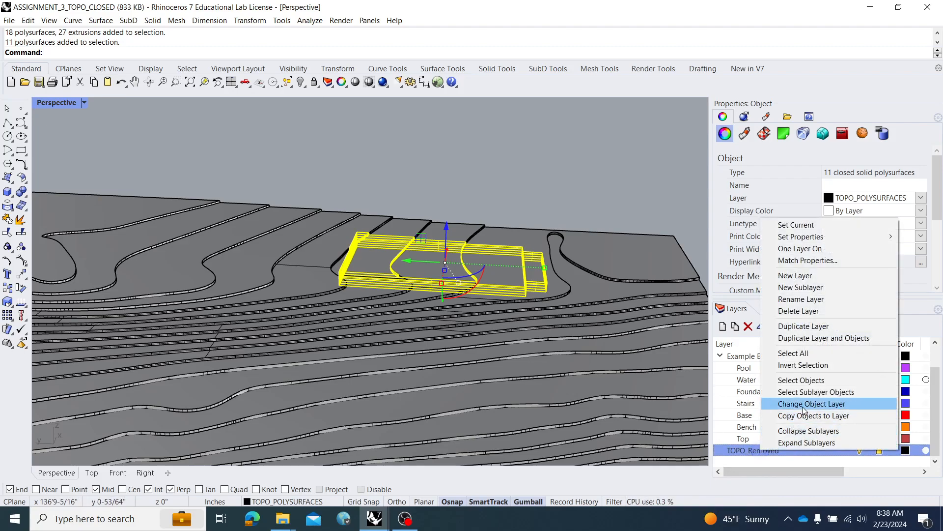
left_click(802, 405)
left_click(539, 193)
- Set the TOPO_Removed layer's color to Violet
left_click(906, 450)
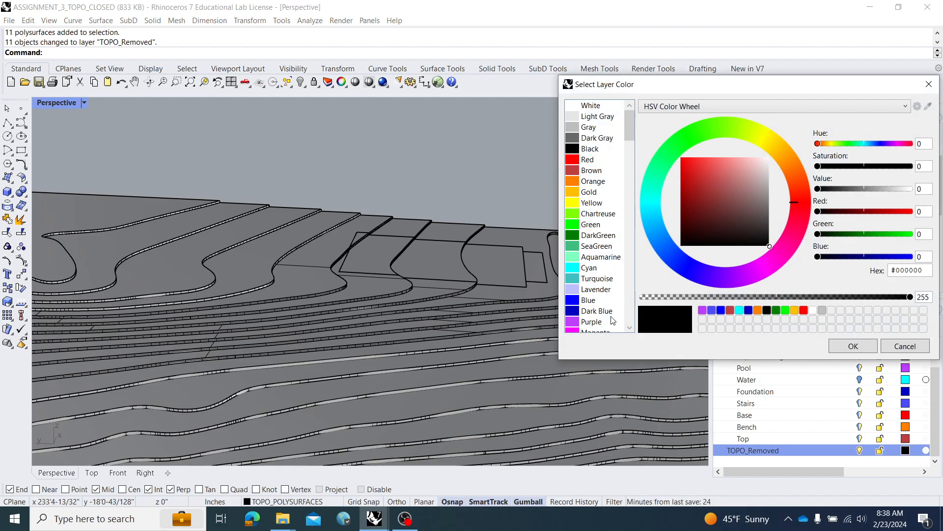
scroll(603, 310, "down", 2)
left_click(597, 279)
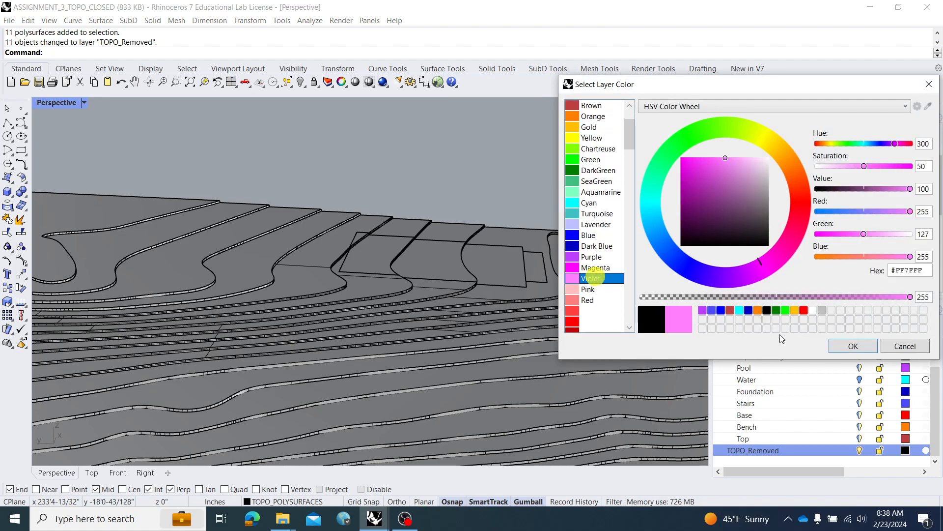
left_click(850, 346)
right_click_drag(507, 198, 472, 195)
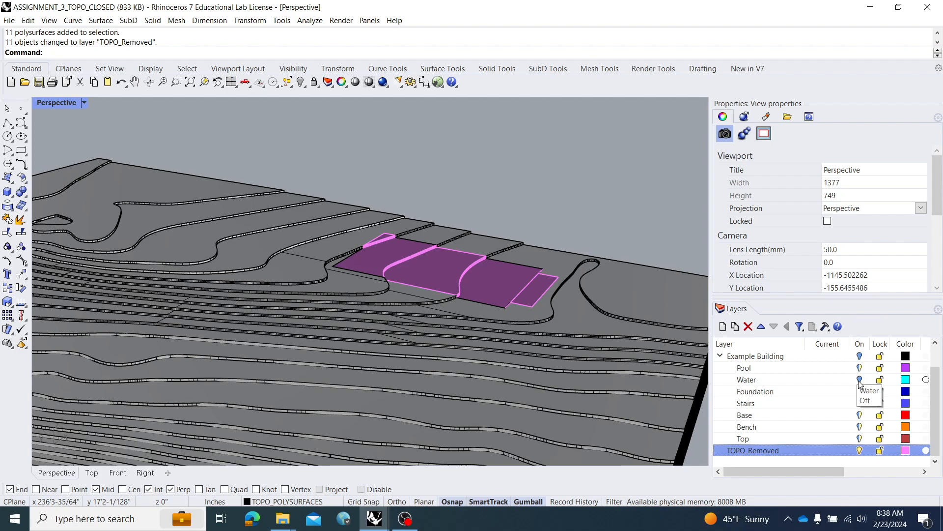
- Show the Example Building layer to compare the building with the violet terrain pieces, and hide it again
left_click(860, 356)
right_click_drag(526, 309, 390, 285)
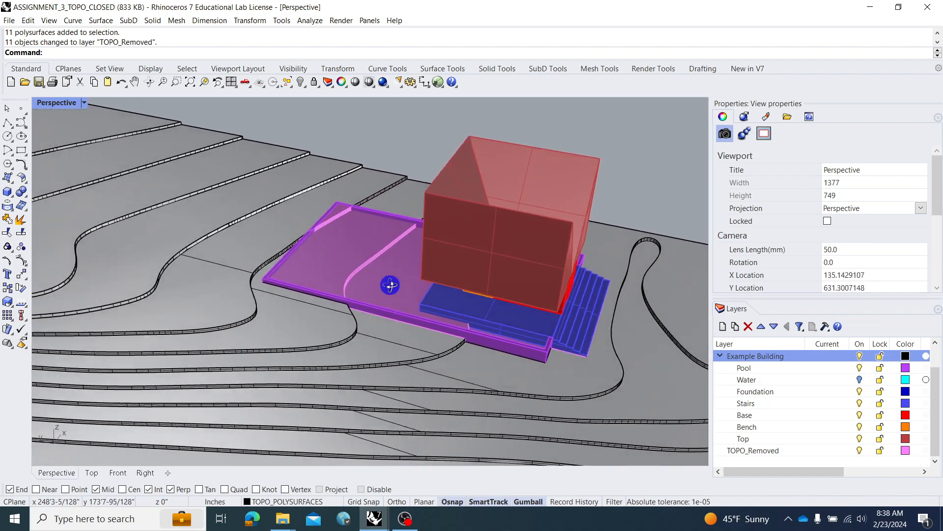
right_click_drag(362, 239, 555, 306)
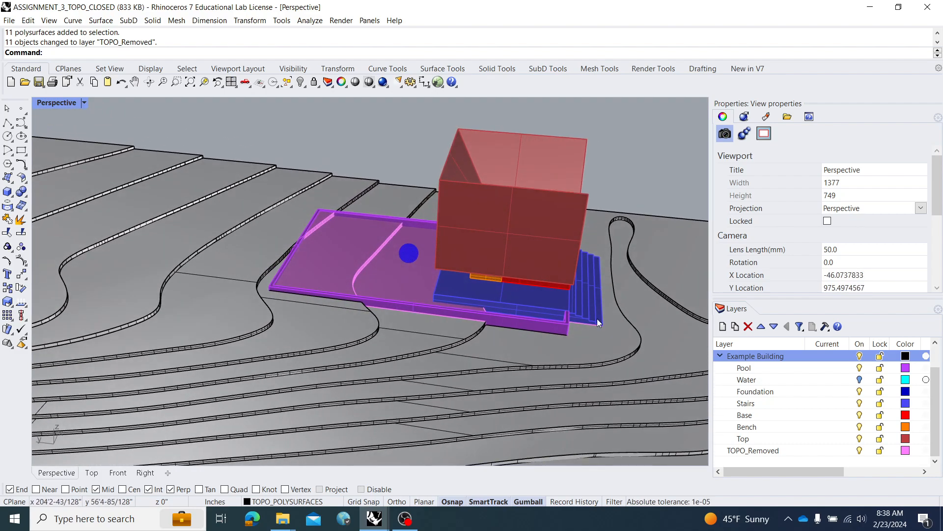
left_click(859, 356)
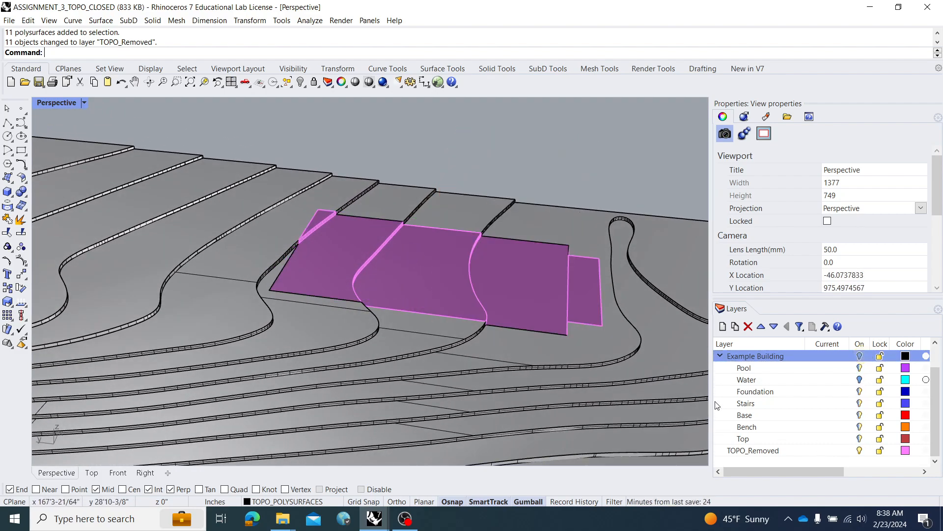
- Select all objects on the TOPO_Removed layer, lift them above the terrain to view the cut, undo the move and deselect them
right_click(756, 450)
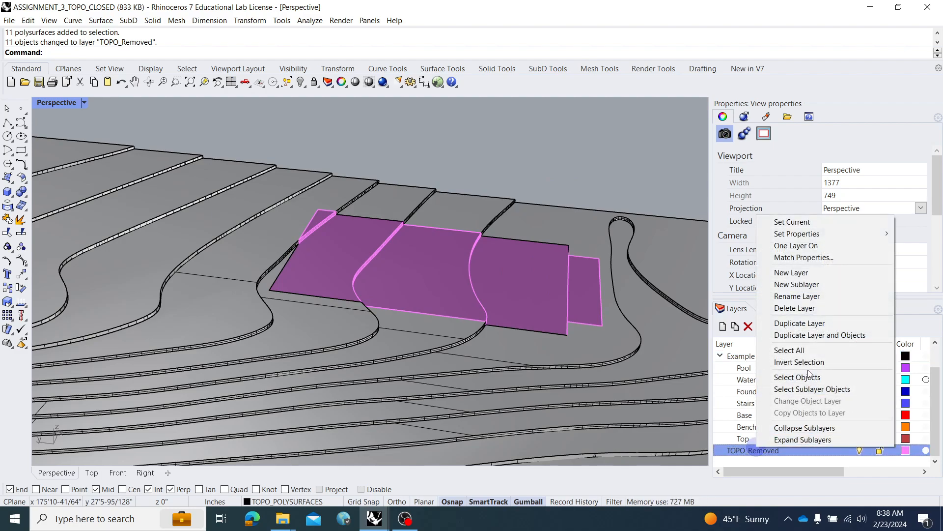
left_click(810, 376)
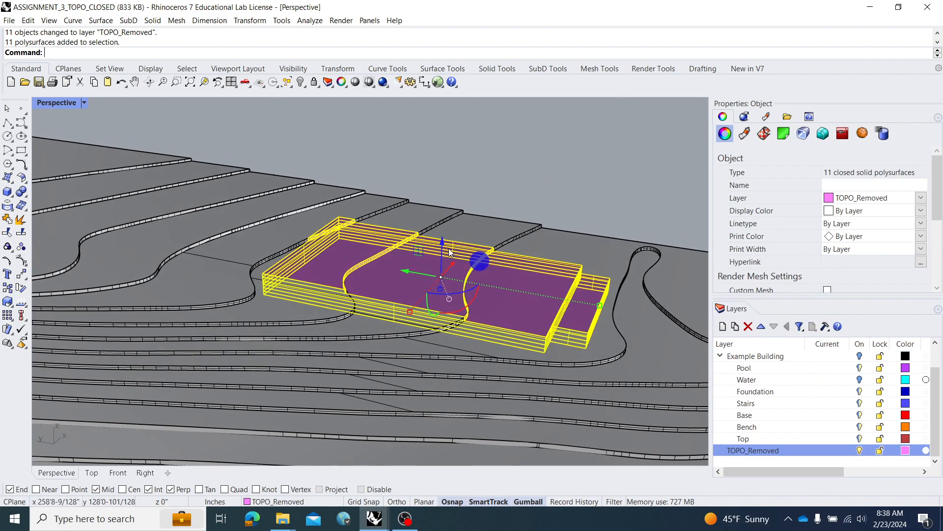
left_click_drag(496, 271, 455, 126)
right_click_drag(467, 133, 427, 160)
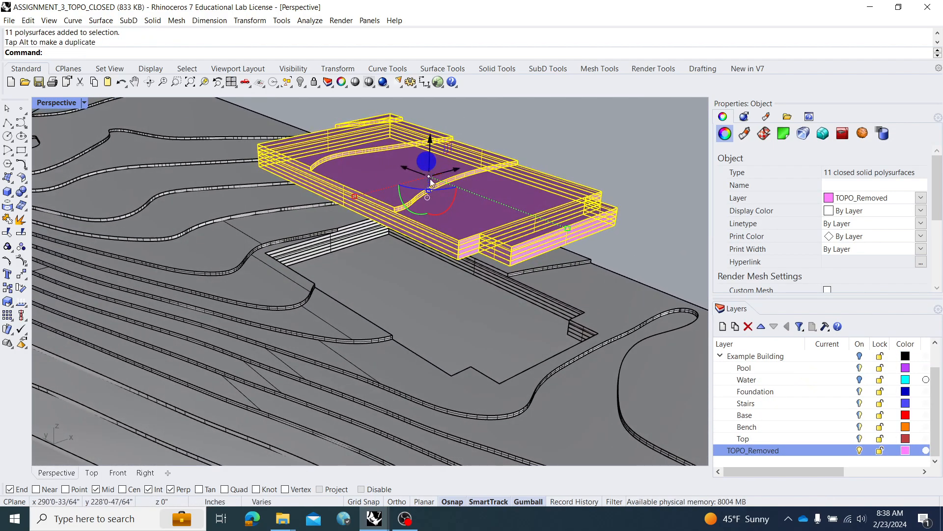
key("ctrl+z")
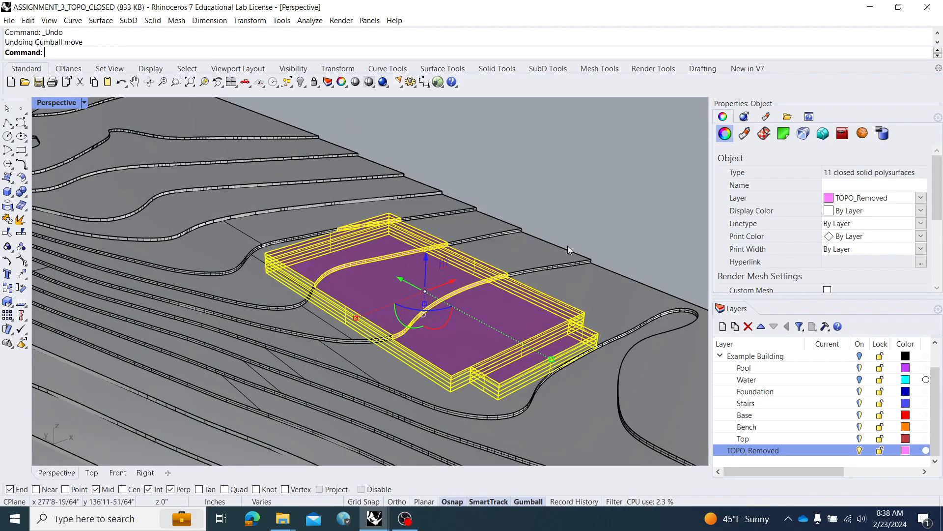
left_click(591, 218)
- Turn off the TOPO_Removed layer, turn on the Example Building layer and inspect the building in the excavated terrain
left_click(859, 450)
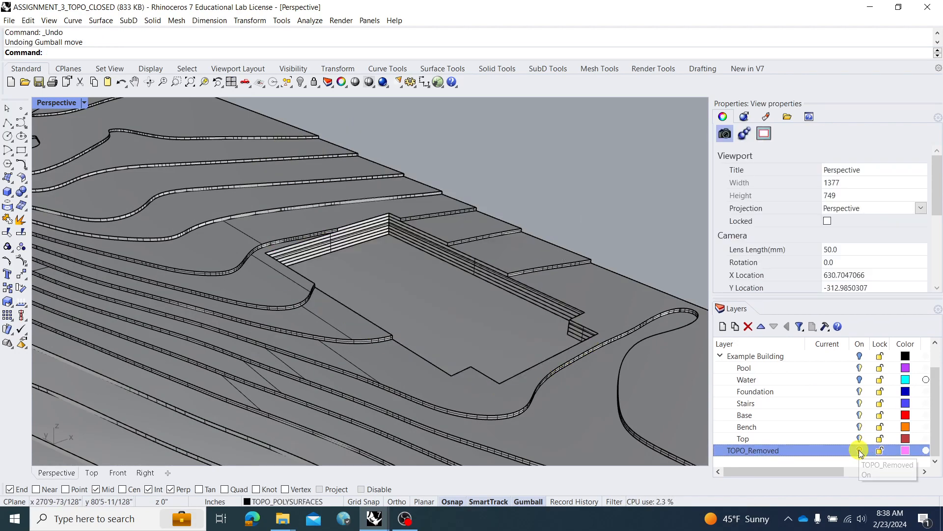
left_click(859, 356)
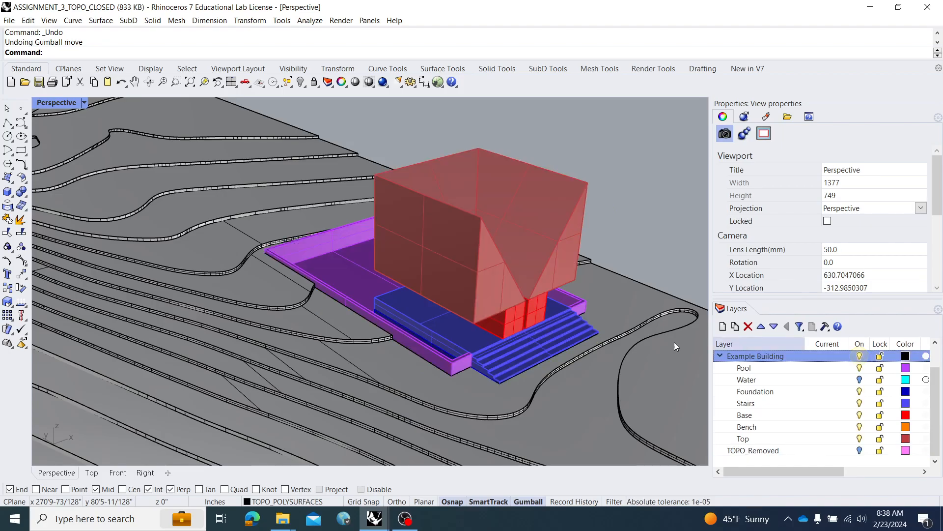
right_click_drag(523, 316, 426, 300)
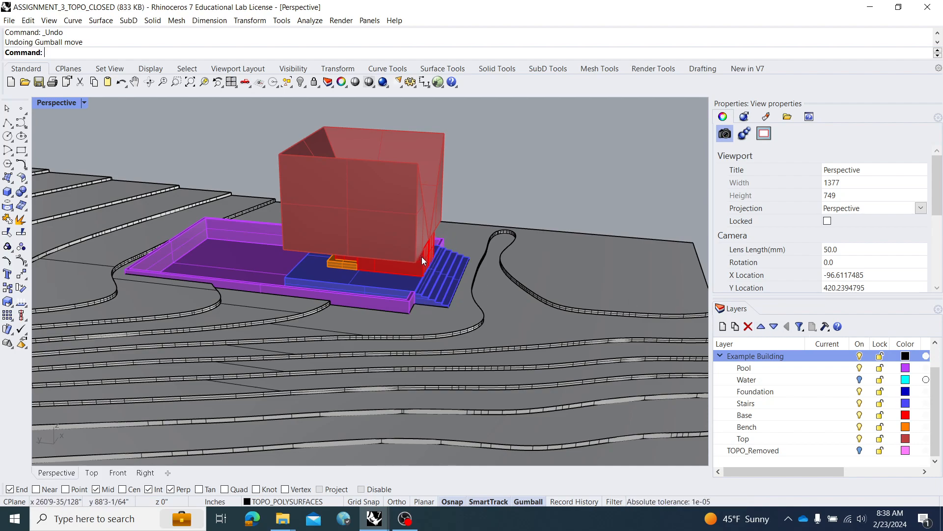
right_click_drag(422, 256, 394, 250)
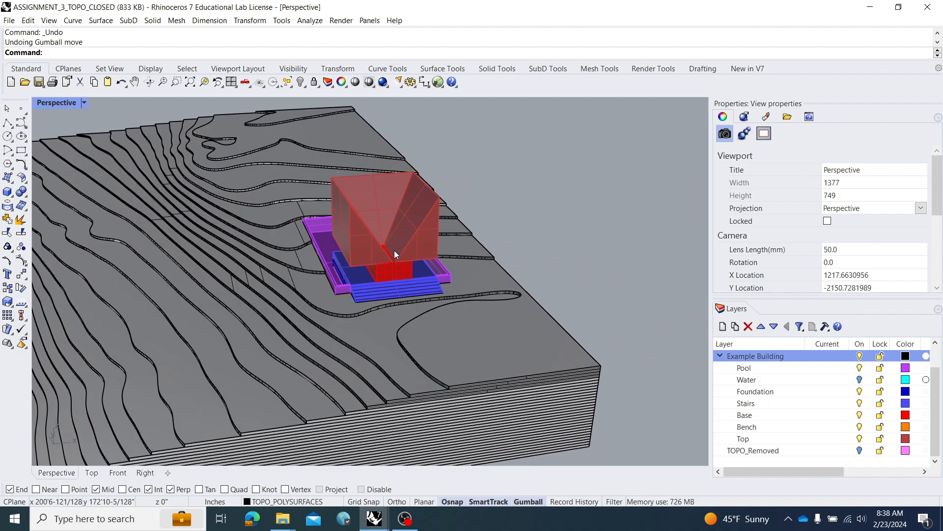
- Examine the pool walls, bench, foundation and stairs from several sides where they meet the surrounding terrain
right_click_drag(394, 265, 508, 263)
mouse_move(441, 248)
right_mouse_down("shift")
mouse_move(475, 238)
mouse_move(452, 238)
mouse_move(499, 242)
mouse_move(455, 231)
mouse_move(438, 240)
right_mouse_up("shift")
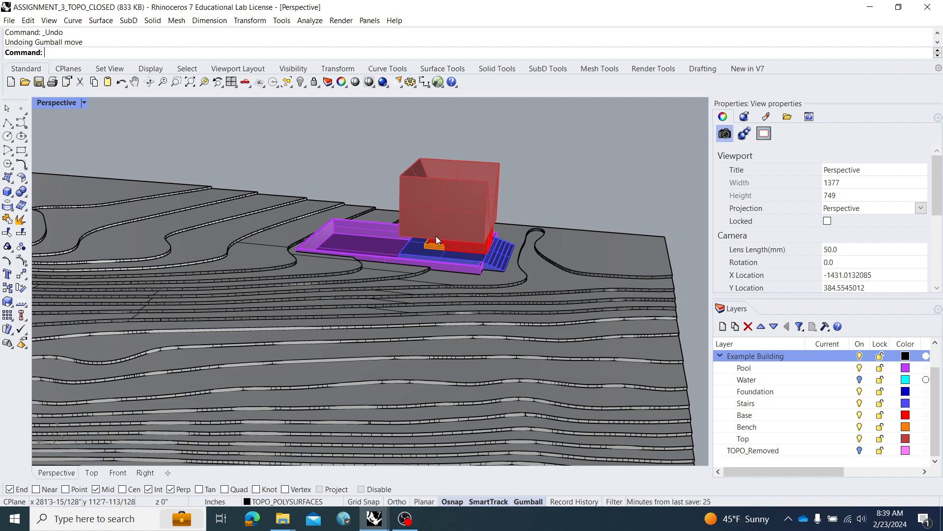
scroll(435, 236, "up", 5)
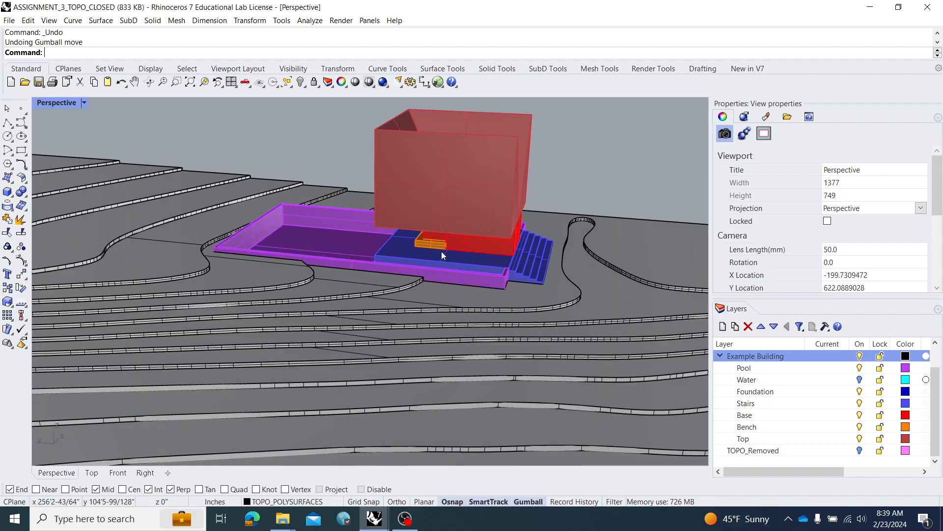
right_click_drag(450, 268, 538, 293)
mouse_move(358, 276)
right_mouse_down()
mouse_move(442, 275)
mouse_move(340, 281)
mouse_move(350, 285)
right_mouse_up()
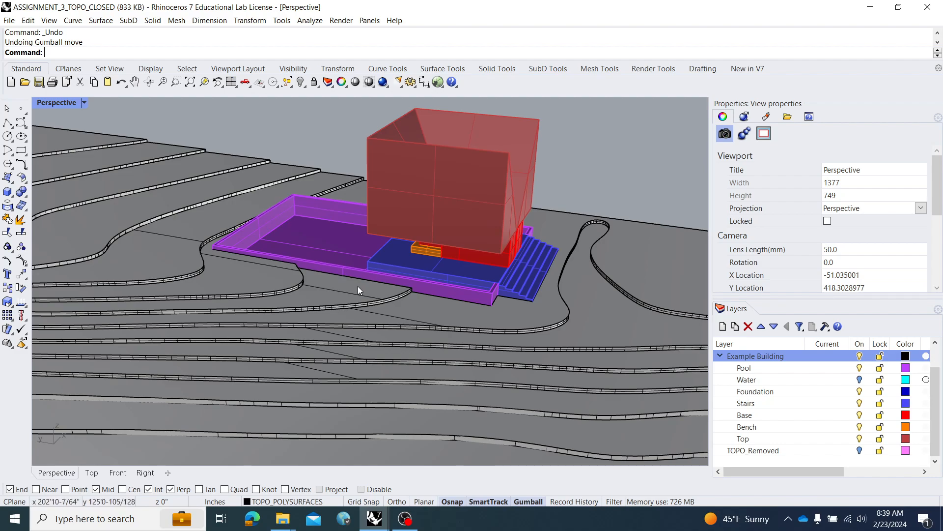
right_click_drag(419, 290, 409, 249)
scroll(423, 288, "up", 4)
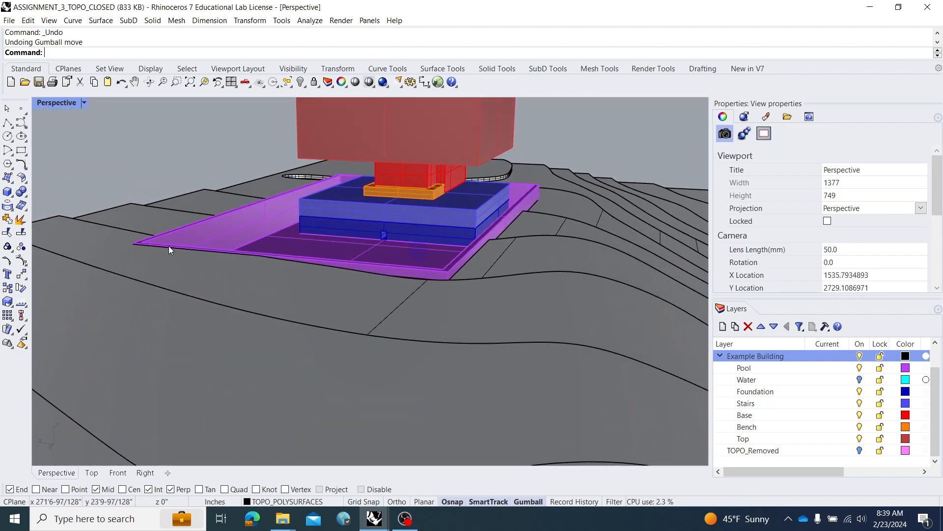
scroll(117, 241, "up", 5)
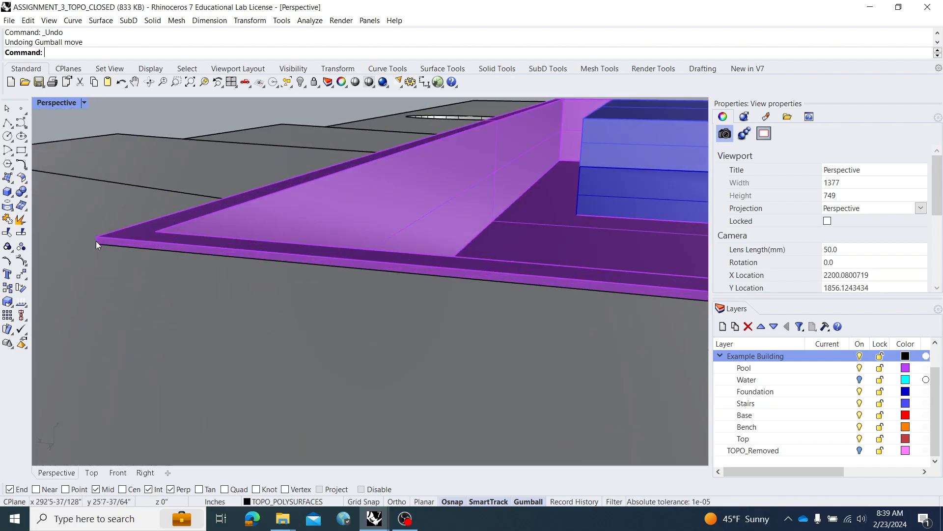
scroll(114, 246, "down", 5)
right_click_drag(355, 278, 296, 282)
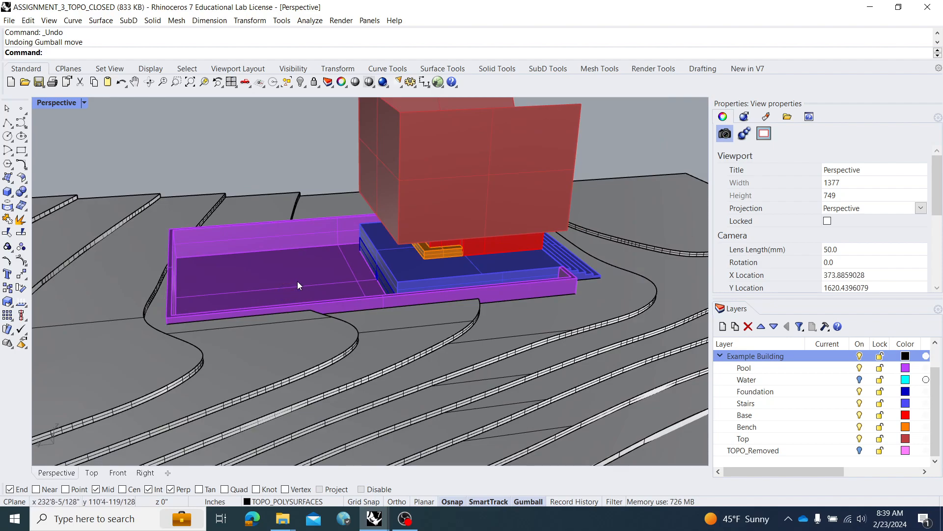
right_click_drag(360, 314, 375, 263, "shift")
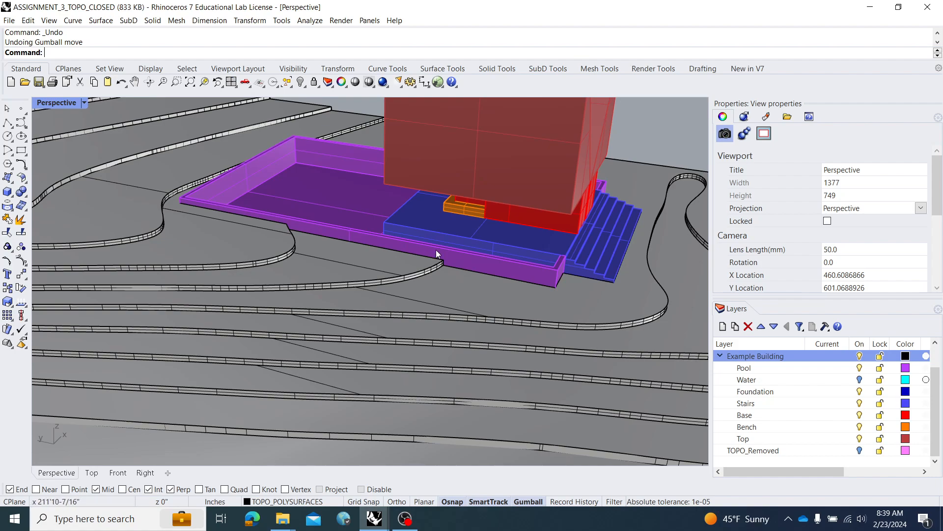
right_click_drag(434, 249, 463, 255, "shift")
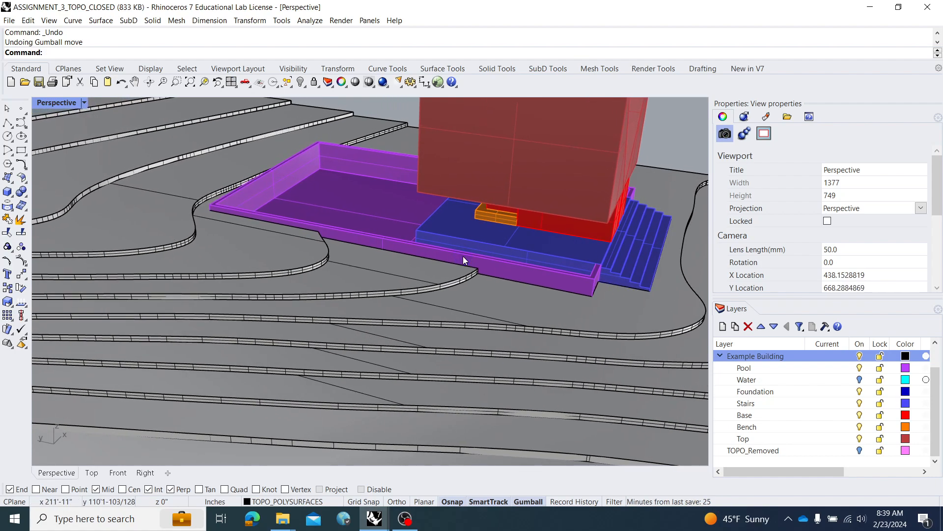
type("Dup")
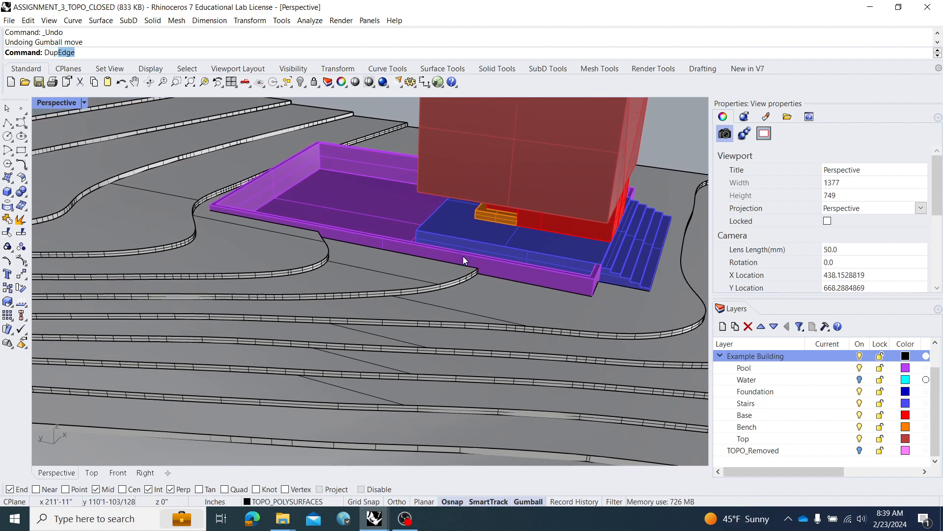
key("Escape")
- Create a new layer named TOPO_Added below the TOPO_Removed layer
left_click(756, 450)
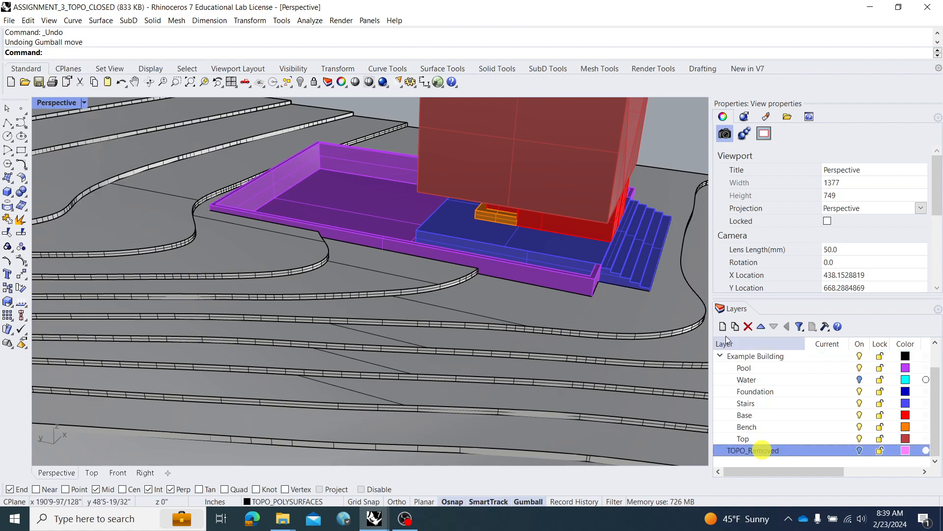
left_click(722, 326)
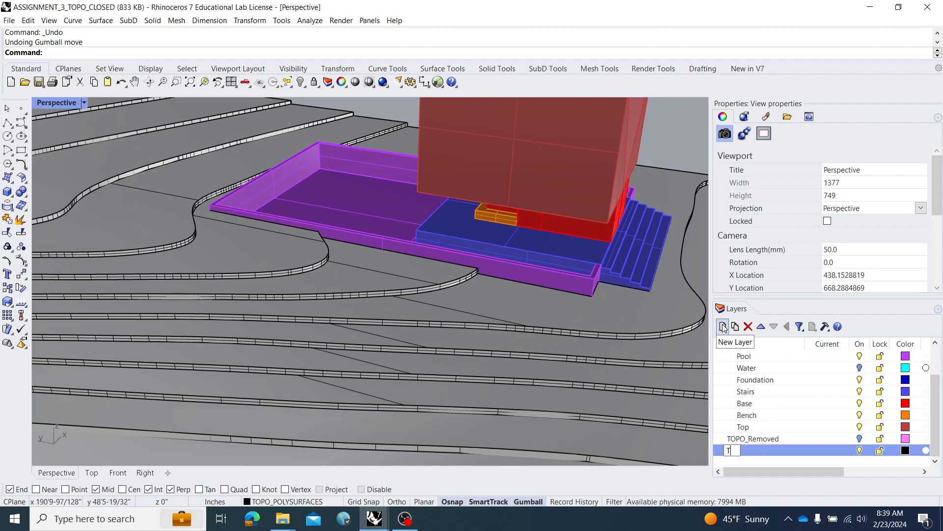
type("TOPT")
key("BackSpace")
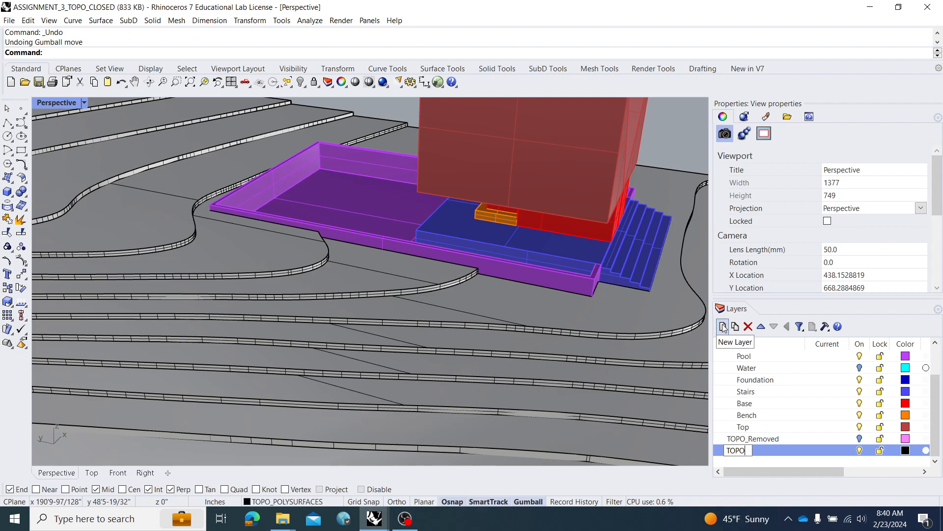
type("O_Added")
key("Return")
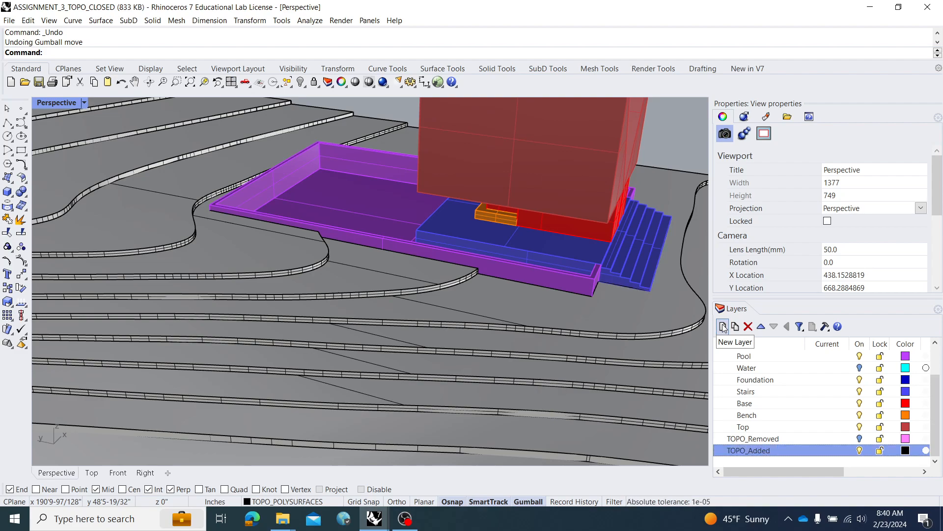
- Set the TOPO_Added layer's color to DarkGreen and make it the current layer
left_click(905, 451)
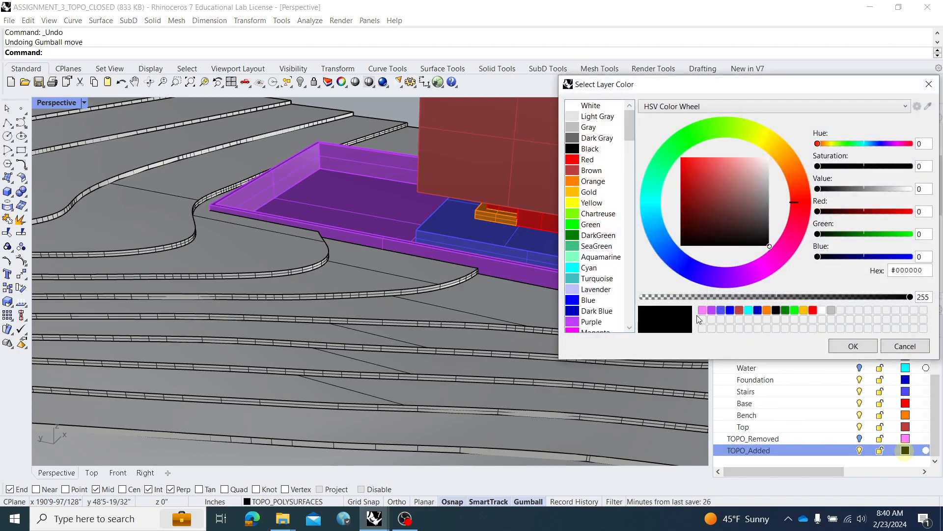
left_click(604, 236)
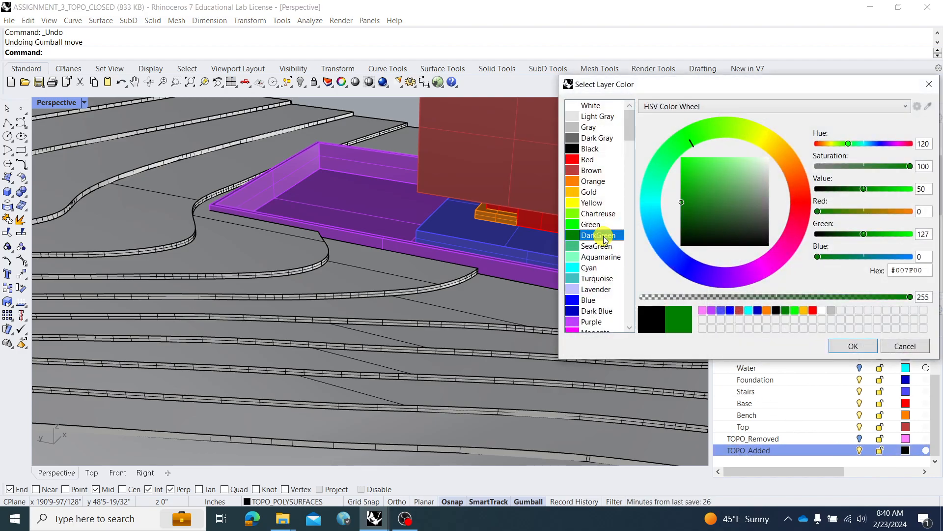
left_click(843, 348)
left_click(848, 452)
- In the Top view, draw a degree-3 curve from the stairs' front-left corner around the pool's left side, ending along a nearby contour
right_click_drag(288, 221, 338, 232, "shift")
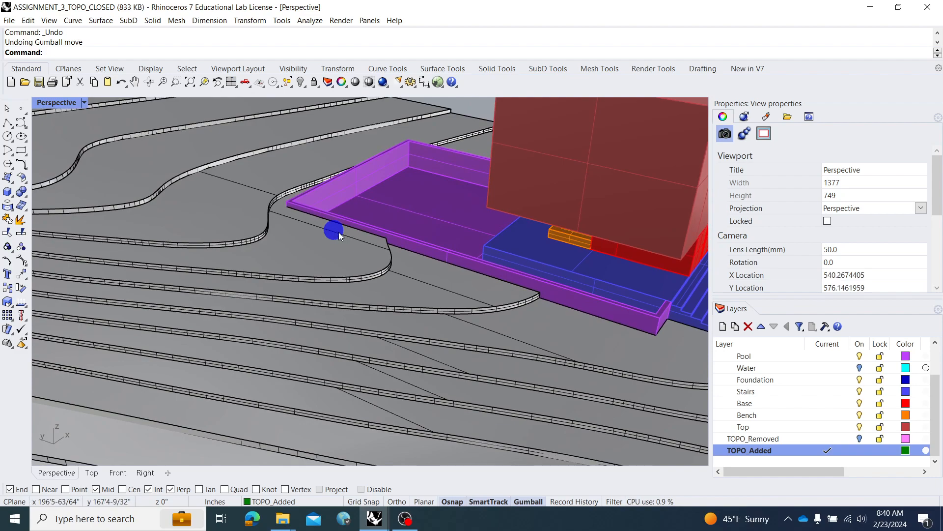
double_click(56, 103)
scroll(229, 237, "up", 3)
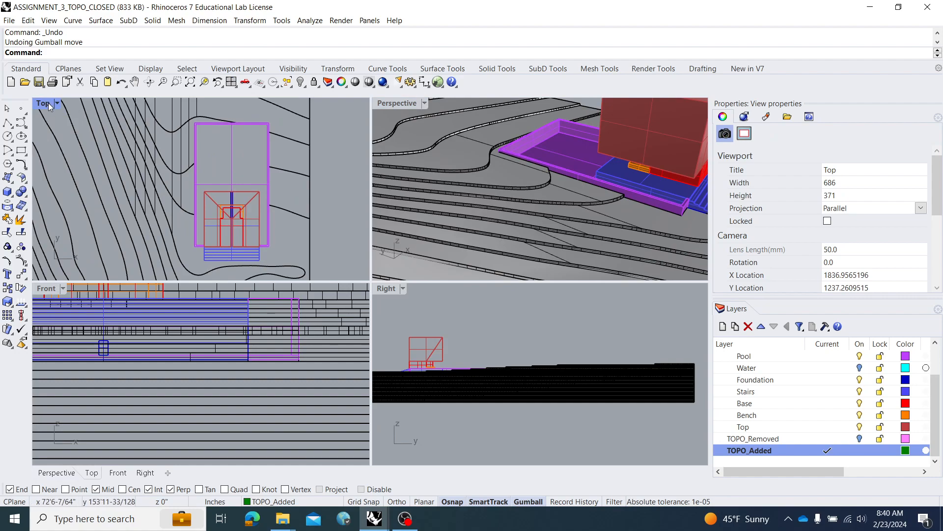
left_click(21, 128)
scroll(230, 235, "up", 3)
right_click_drag(230, 234, 260, 166)
scroll(209, 184, "up", 2)
scroll(209, 185, "up", 2)
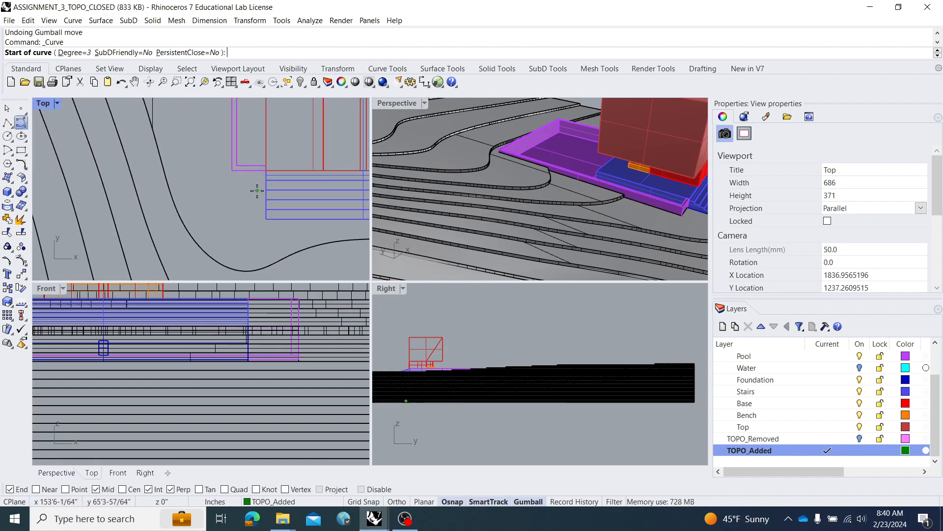
scroll(252, 190, "down", 3)
scroll(261, 180, "up", 5)
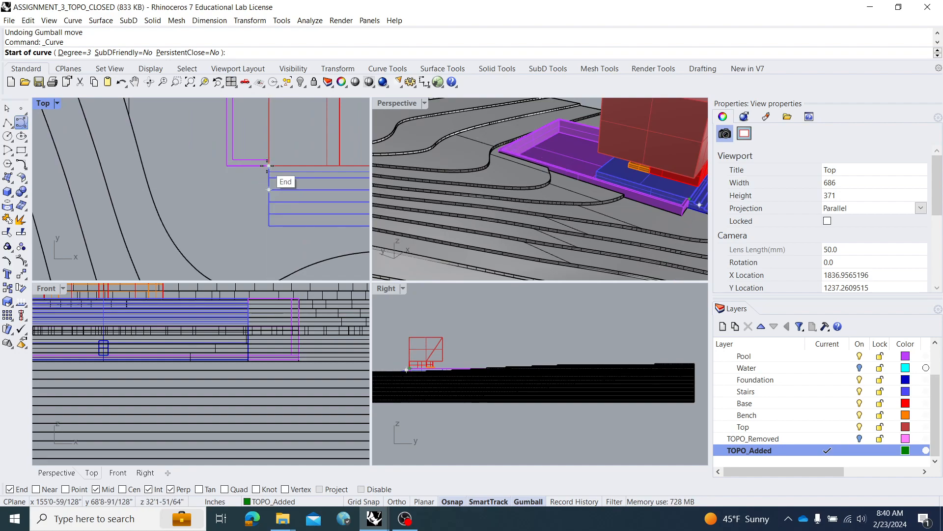
left_click(267, 226)
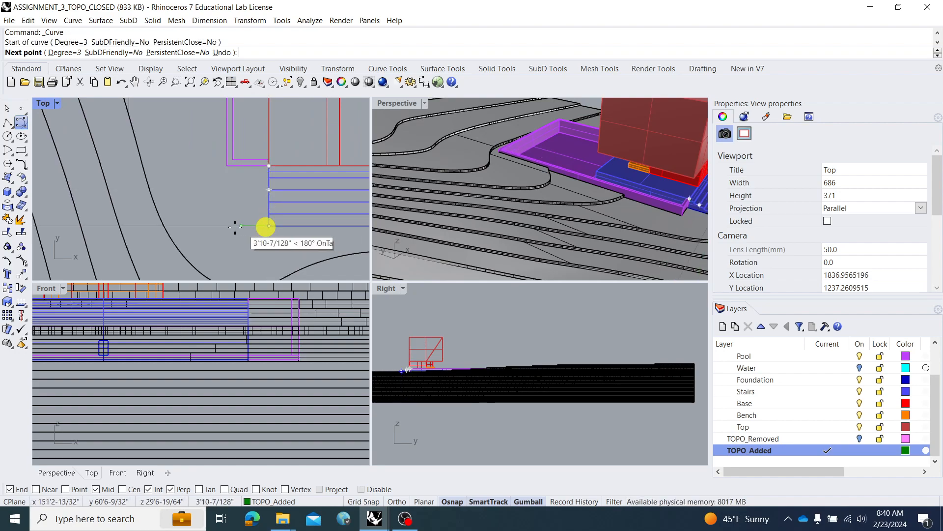
scroll(210, 219, "down", 2)
left_click(196, 213)
scroll(188, 190, "down", 4)
left_click(190, 196)
scroll(177, 182, "up", 1)
scroll(192, 197, "up", 1)
scroll(192, 191, "up", 3)
left_click(187, 180)
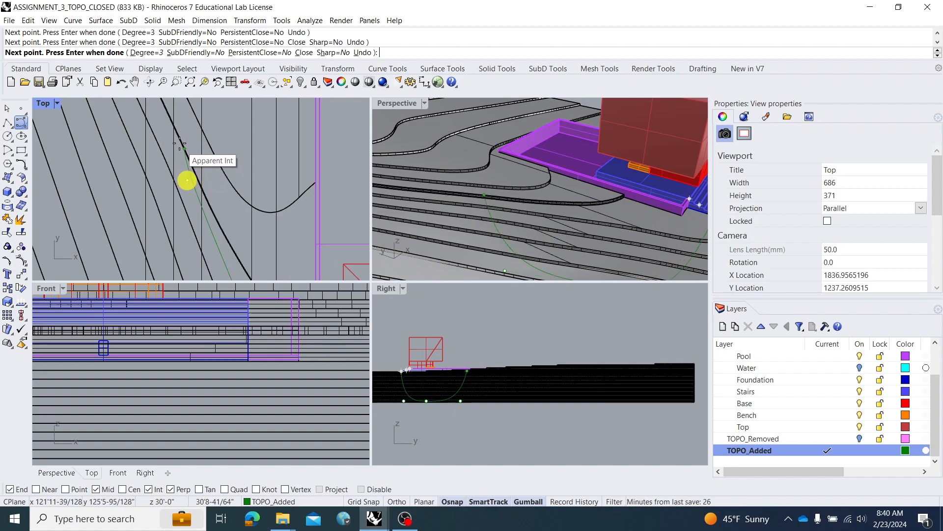
left_click(174, 126)
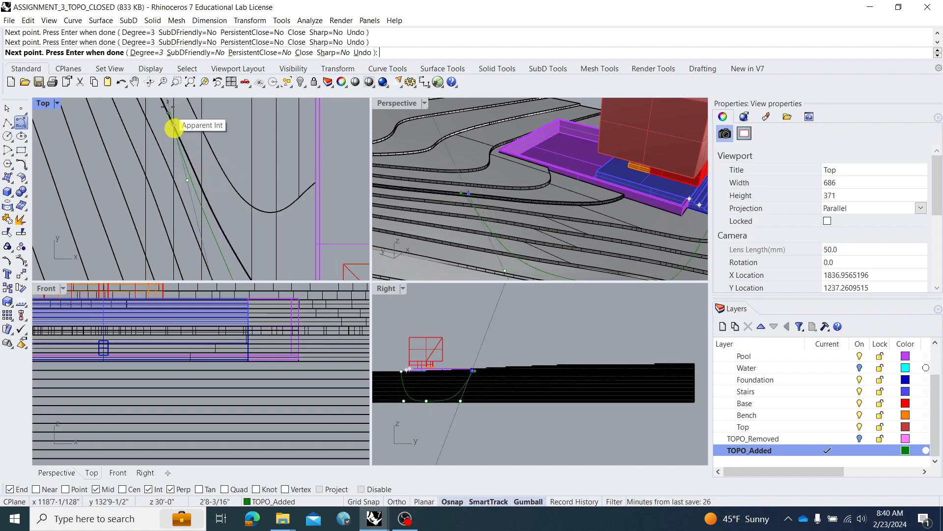
left_click(162, 103)
right_click(200, 151)
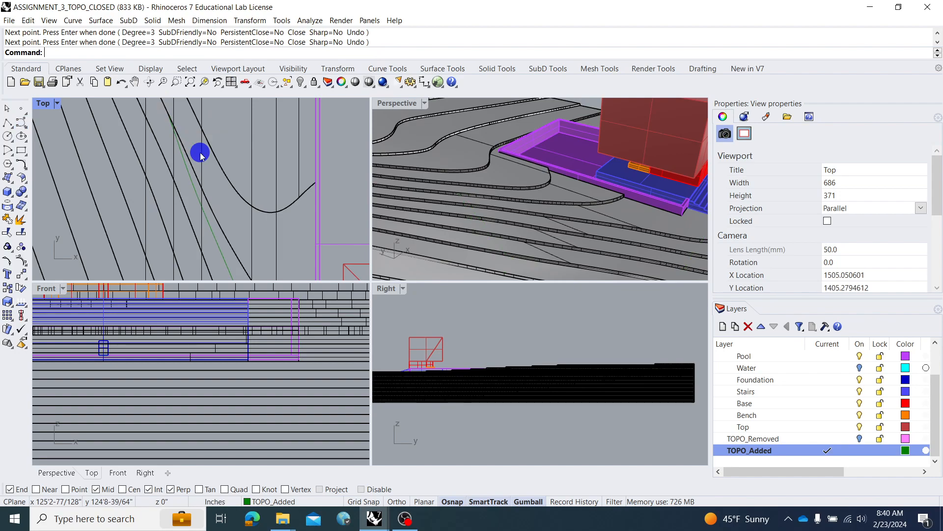
- Draw a second degree-3 curve from the stairs' front-right corner to the terrain's right edge in the Top view
scroll(199, 151, "down", 11)
right_click_drag(216, 187, 166, 141)
scroll(240, 194, "up", 6)
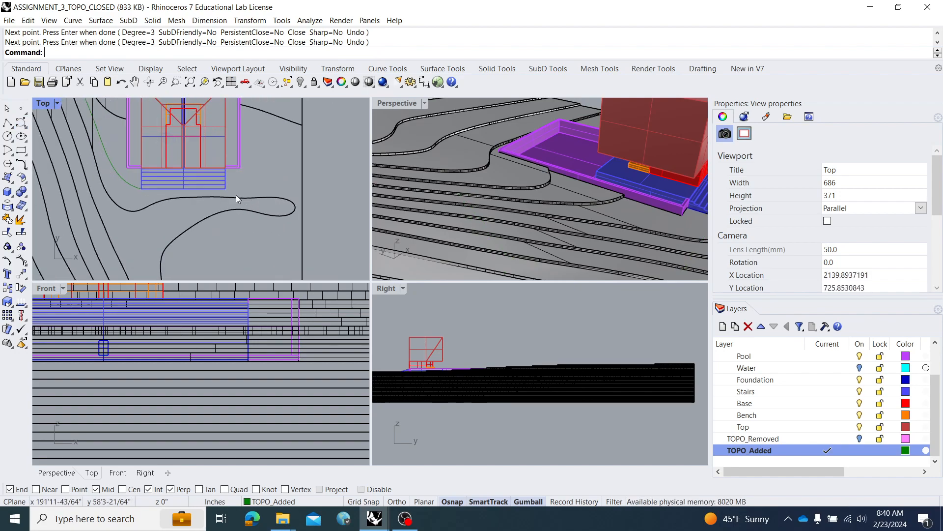
right_click(233, 192)
left_click(230, 188)
scroll(265, 189, "up", 1)
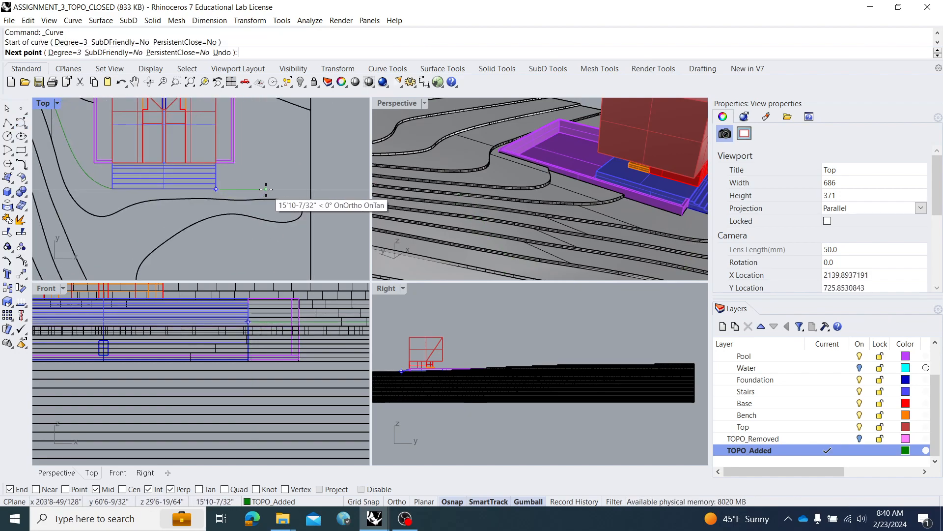
left_click(266, 188)
left_click(290, 171)
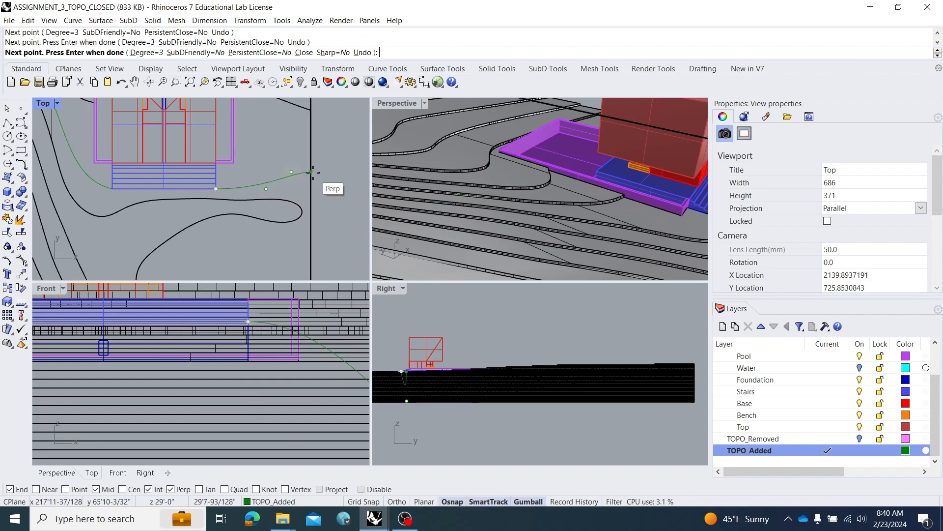
right_click(312, 172)
- Flatten both new curves with SetPt, setting only world Z to the level of the right curve's end at the terrain edge, and deselect them
left_click(288, 177)
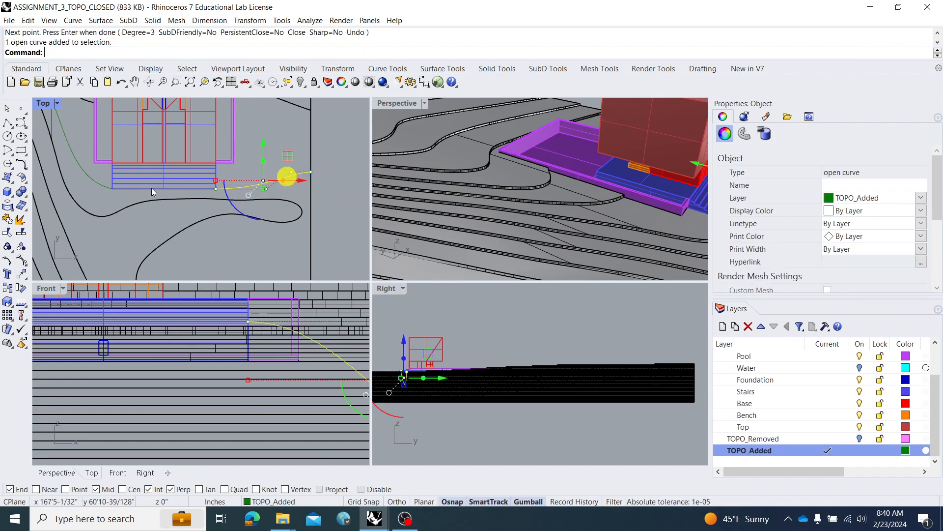
left_click(100, 183, "shift")
double_click(402, 102)
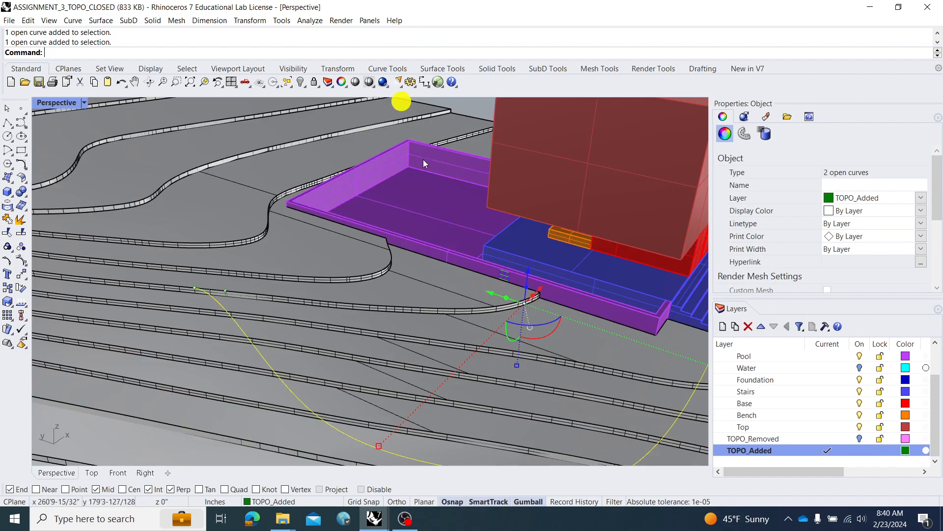
right_click_drag(498, 244, 429, 238, "shift")
mouse_move(469, 266)
right_mouse_down()
mouse_move(431, 235)
mouse_move(252, 249)
mouse_move(234, 266)
mouse_move(294, 266)
mouse_move(439, 221)
mouse_move(404, 238)
mouse_move(375, 271)
mouse_move(384, 266)
mouse_move(337, 249)
mouse_move(276, 250)
mouse_move(428, 264)
right_mouse_up()
type("SetPt")
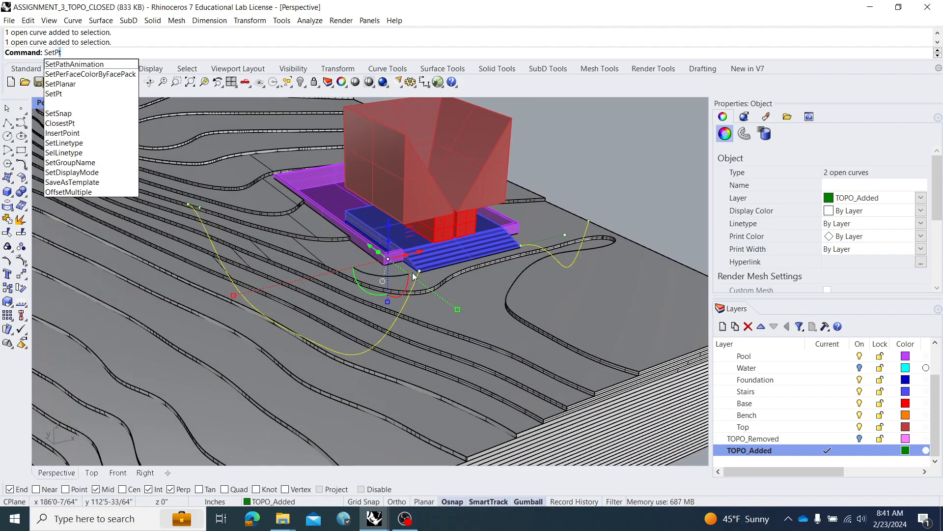
key("Return")
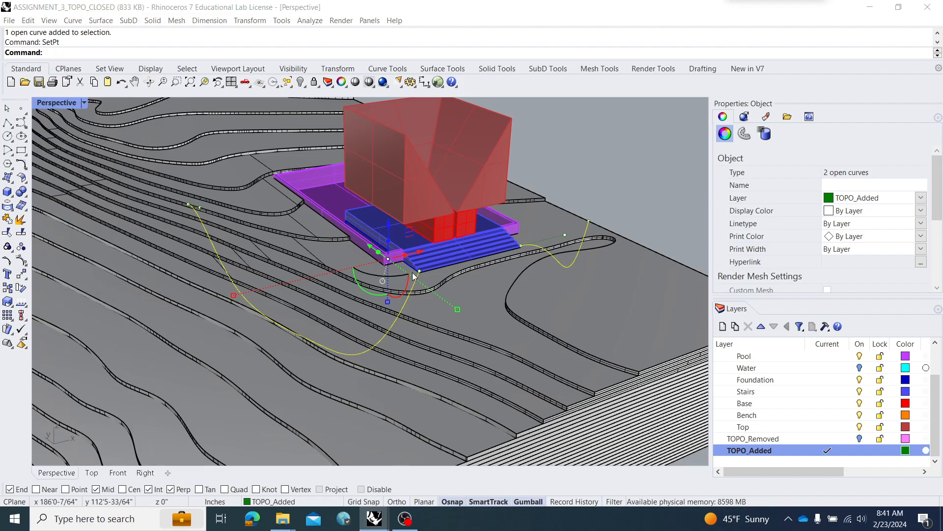
left_click_drag(780, 24, 777, 104)
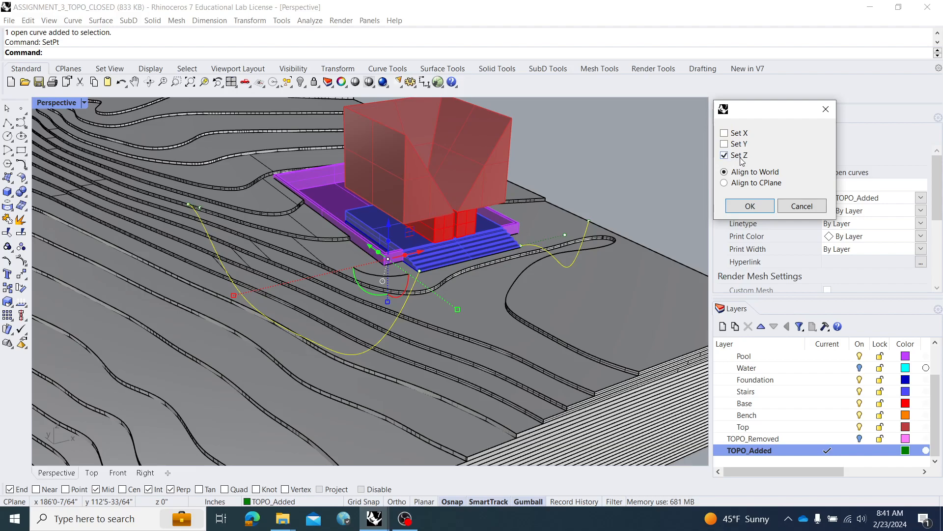
left_click(745, 207)
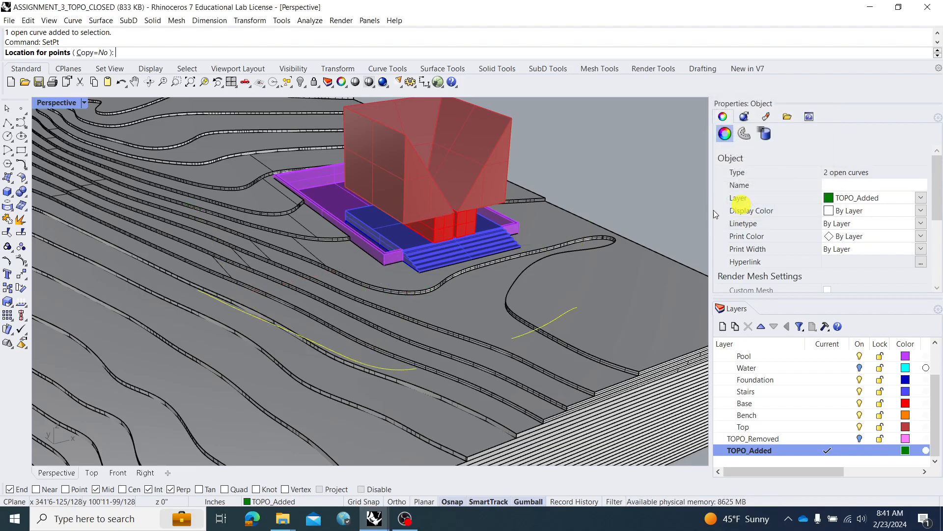
left_click(592, 221)
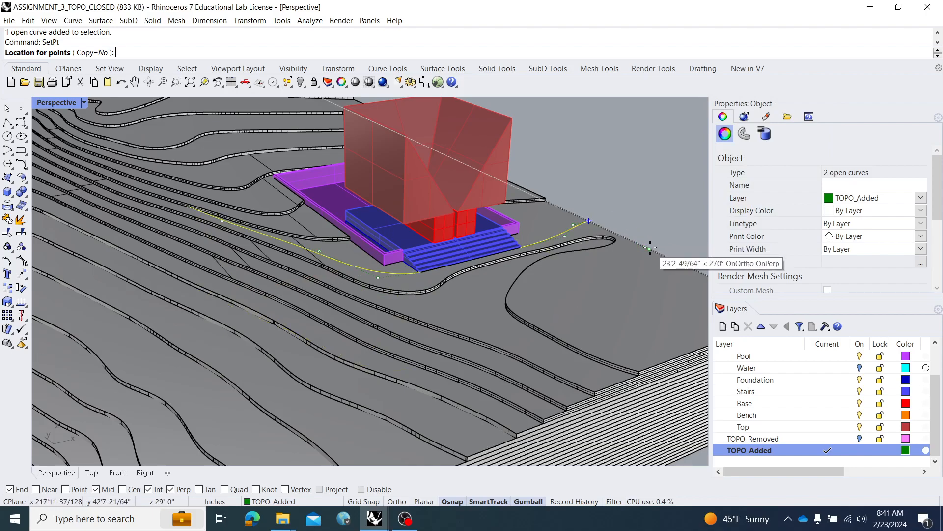
right_click_drag(514, 247, 496, 258)
key("Escape")
key("Escape")
- Check the height and fit of the two flattened curves against the stairs, pool and nearby contours in the Top and Perspective views
scroll(324, 279, "up", 2)
right_click_drag(355, 281, 299, 263)
double_click(42, 104)
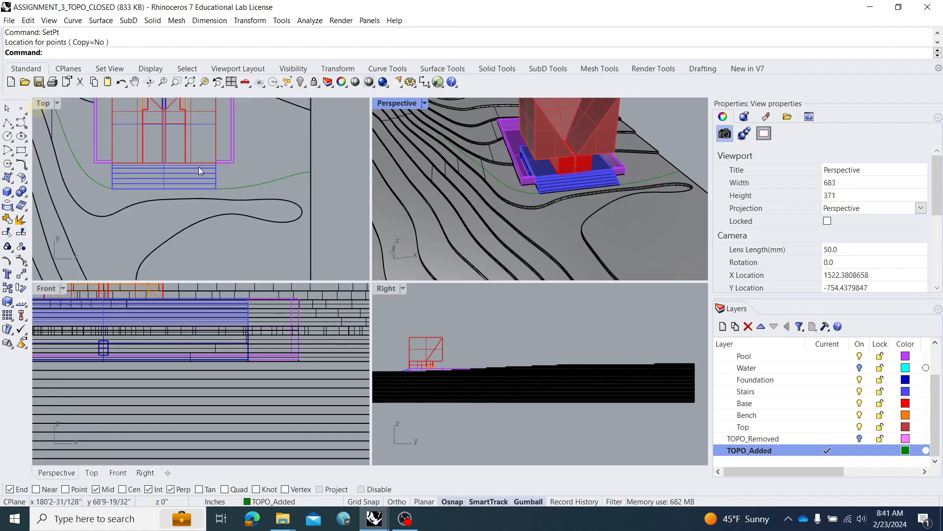
right_click_drag(154, 183, 234, 219)
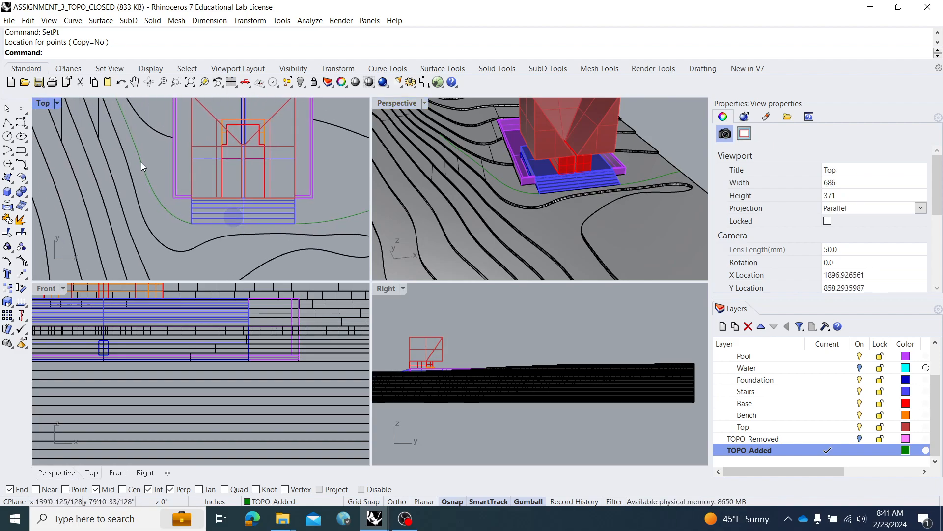
double_click(393, 105)
right_click_drag(420, 230, 518, 235)
left_click(552, 258)
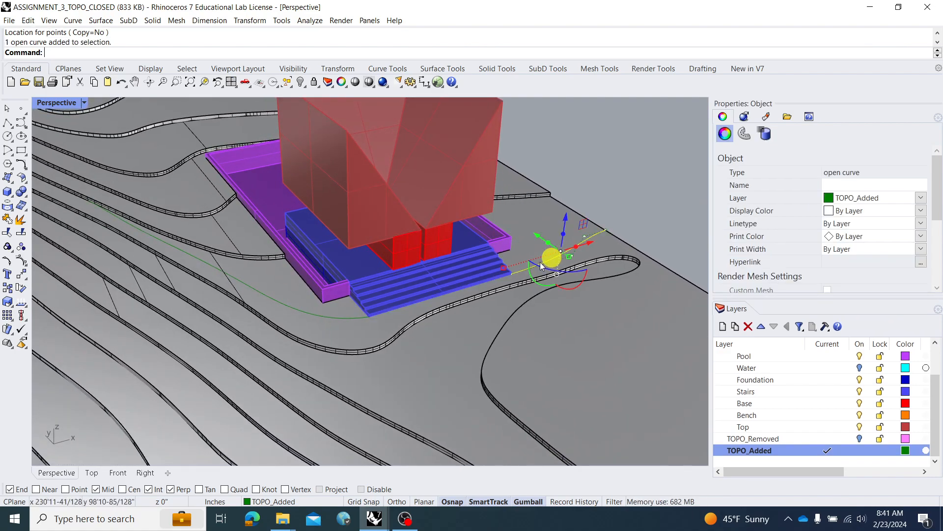
left_click(345, 318)
left_click(379, 349)
right_click_drag(374, 347, 398, 329)
right_click_drag(396, 282, 337, 273, "shift")
right_click_drag(413, 265, 443, 257)
key("Escape")
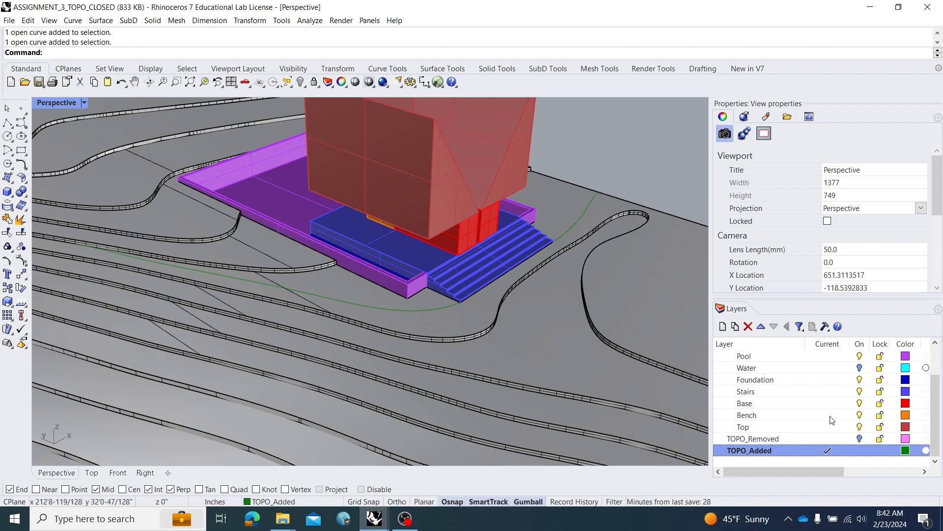
- Show the TOPO_CURVES_CLOSED layer and hide the TOPO_POLYSURFACES layer
scroll(847, 424, "up", 1)
left_click(859, 355)
left_click(859, 367)
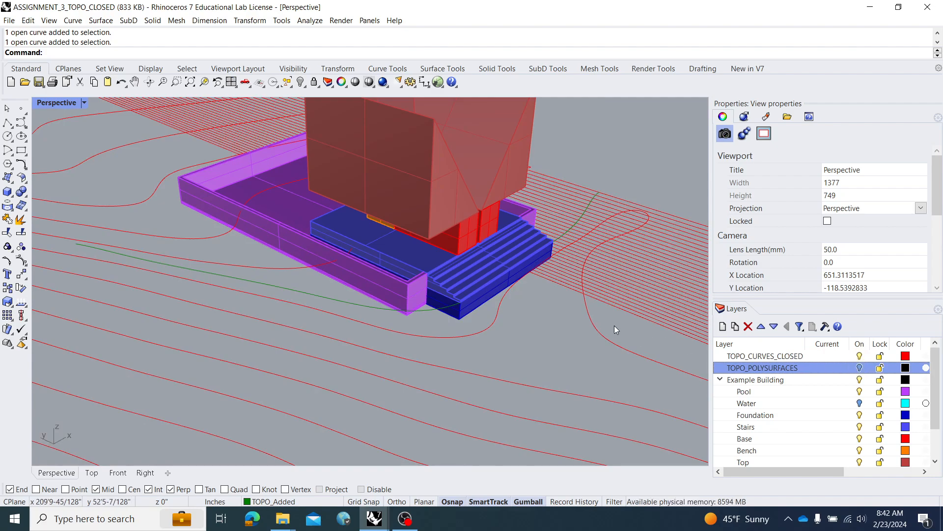
right_click_drag(484, 316, 458, 293)
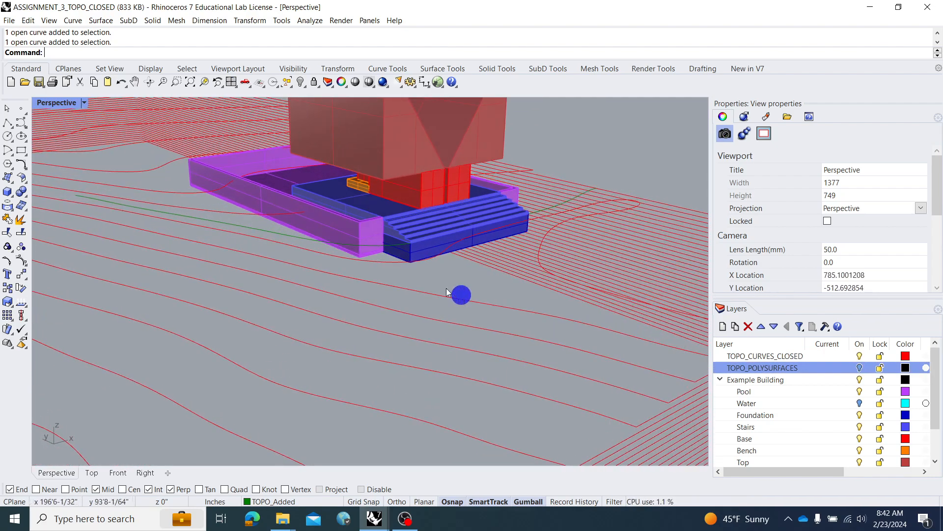
- Set only the world Z of both green curves with SetPt to the level of the contour beside the pool, using the Near snap
left_click(329, 244)
left_click(402, 275)
left_click(578, 195, "shift")
left_click(574, 201, "shift")
left_click(576, 197, "shift")
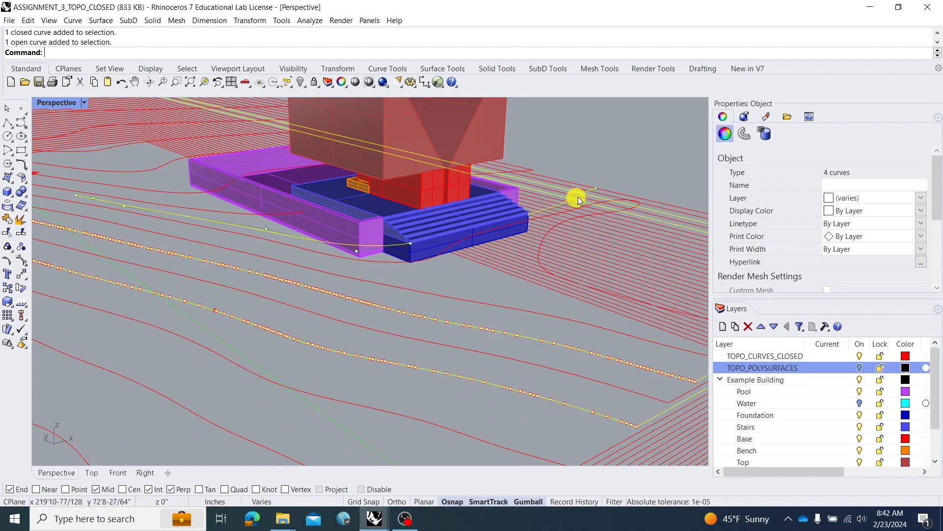
left_click_drag(667, 189, 646, 242, "ctrl")
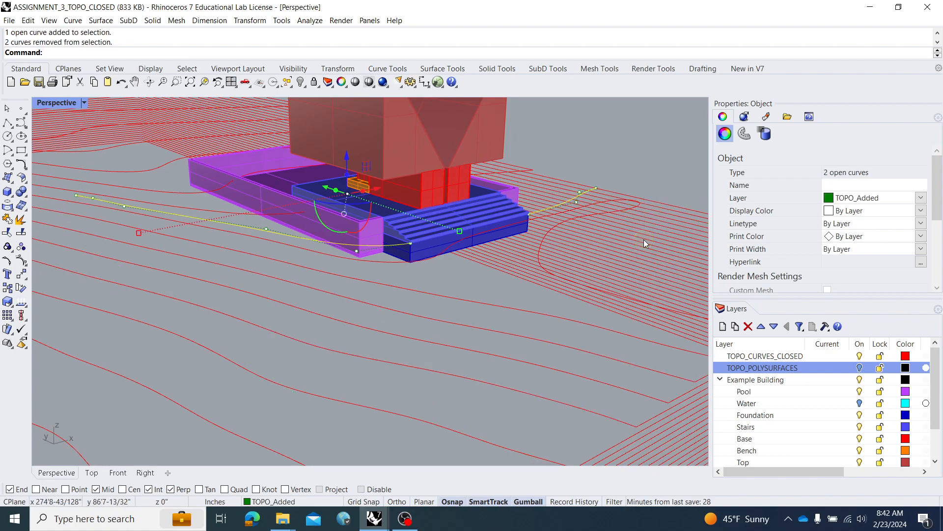
key("Return")
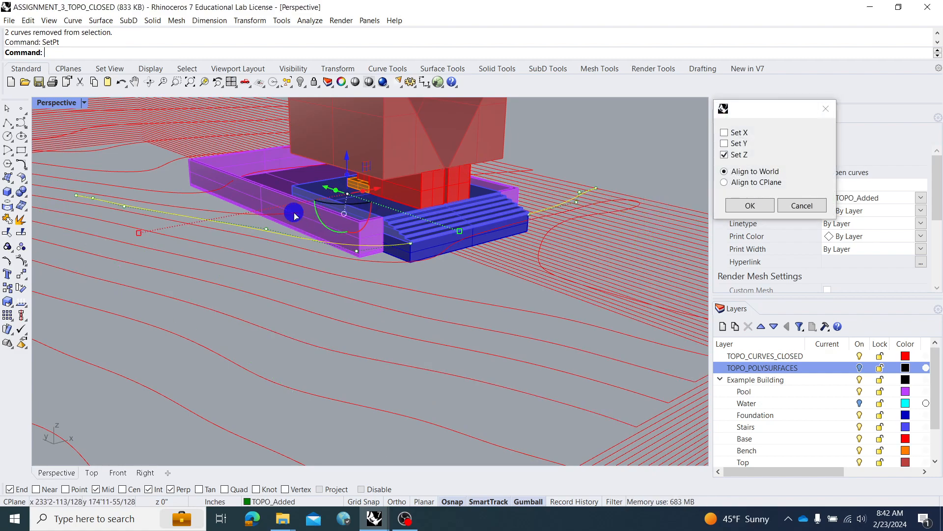
key("Return")
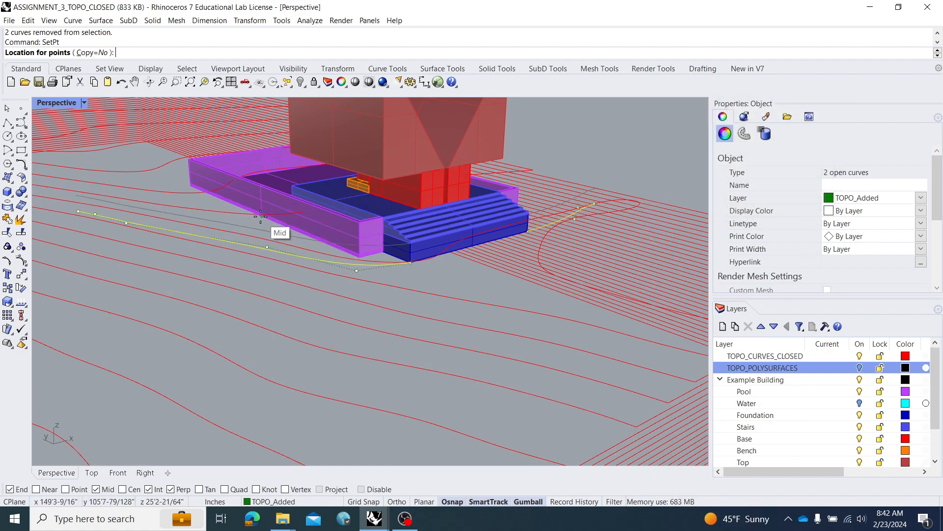
right_click_drag(274, 227, 255, 226)
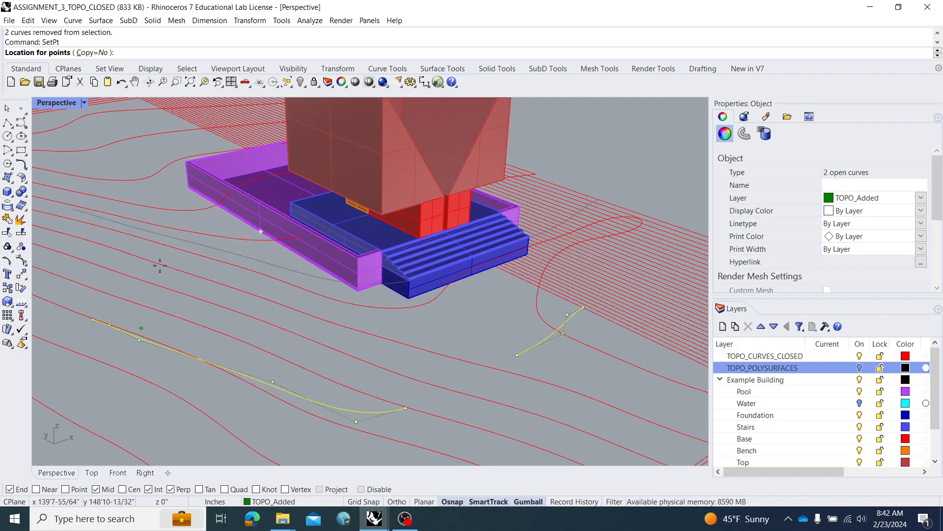
left_click(49, 490)
left_click(215, 234)
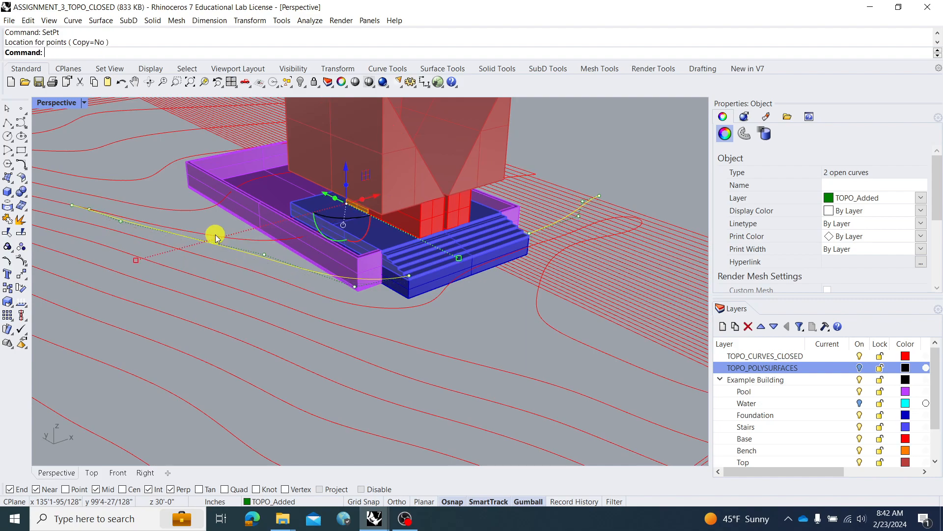
left_click(604, 154)
- Draw a polyline along the terrain's right edge from the contour's corner to the end of the right green curve
mouse_move(604, 154)
right_mouse_down()
mouse_move(590, 181)
mouse_move(109, 272)
right_mouse_up()
mouse_move(149, 222)
right_mouse_down()
mouse_move(152, 204)
mouse_move(156, 212)
right_mouse_up()
left_click(169, 206)
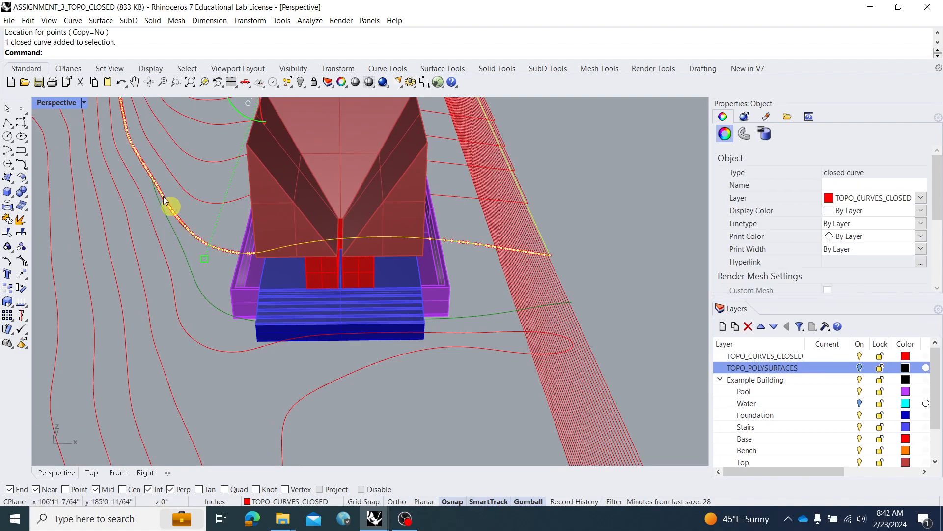
key("Escape")
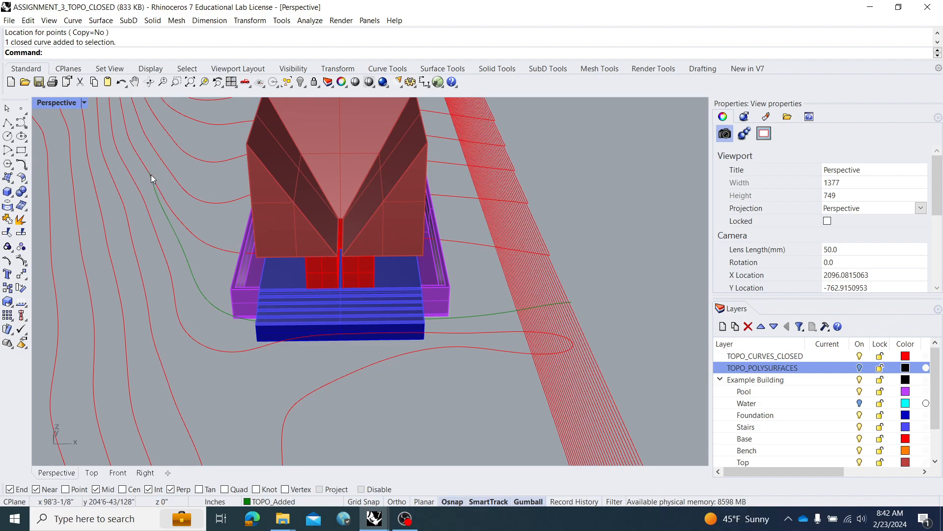
right_click_drag(339, 259, 434, 276)
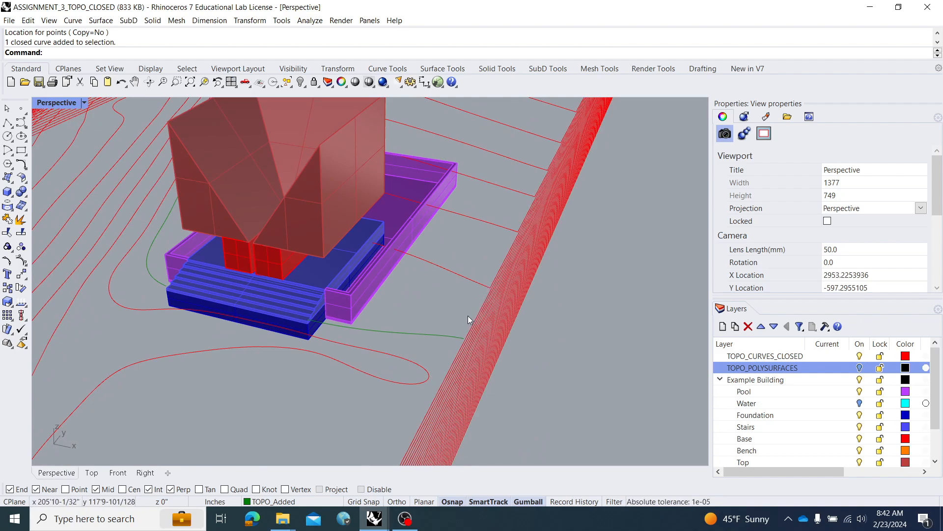
mouse_move(467, 336)
right_mouse_down()
mouse_move(493, 322)
mouse_move(509, 327)
mouse_move(468, 333)
right_mouse_up()
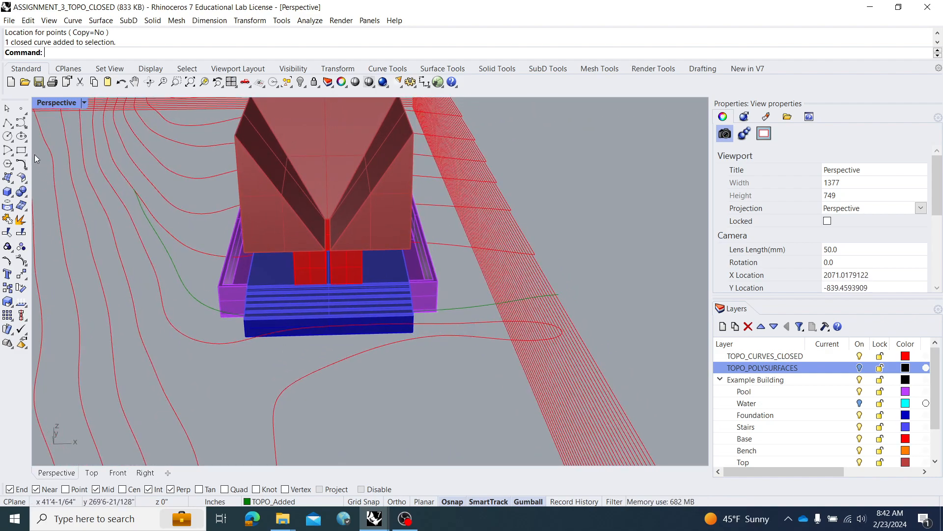
left_click(7, 122)
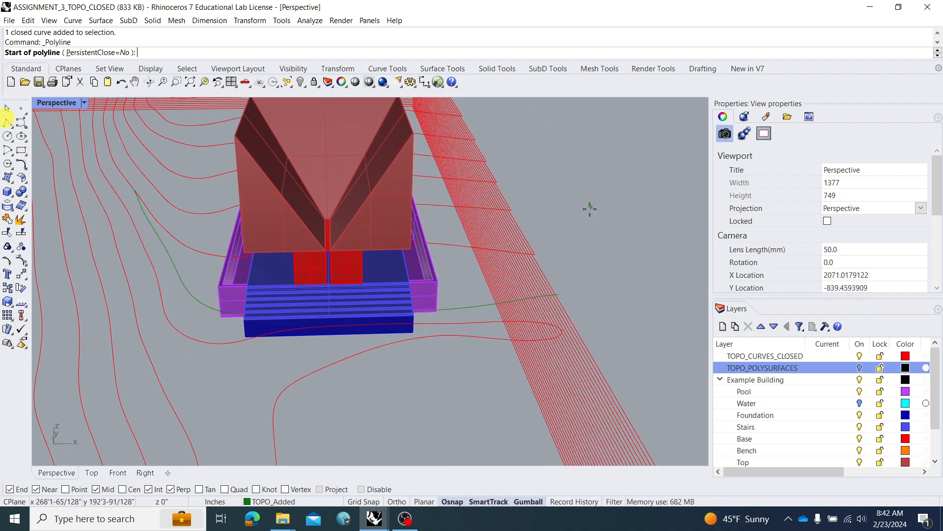
left_click(537, 252)
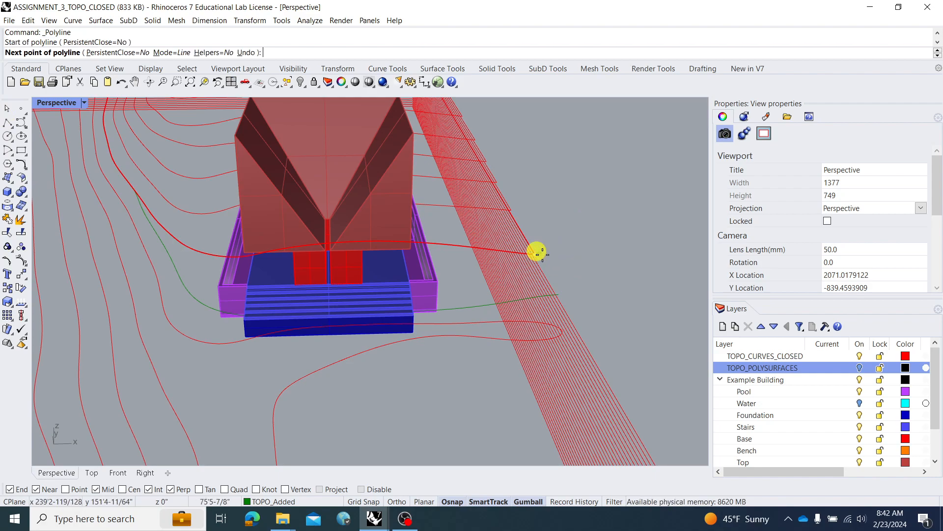
left_click(559, 295)
right_click(563, 293)
- Select the edge line, both green curves and the contour, and join the curve ends across the stairs' front with a polyline
left_click(554, 281)
left_click(482, 306, "shift")
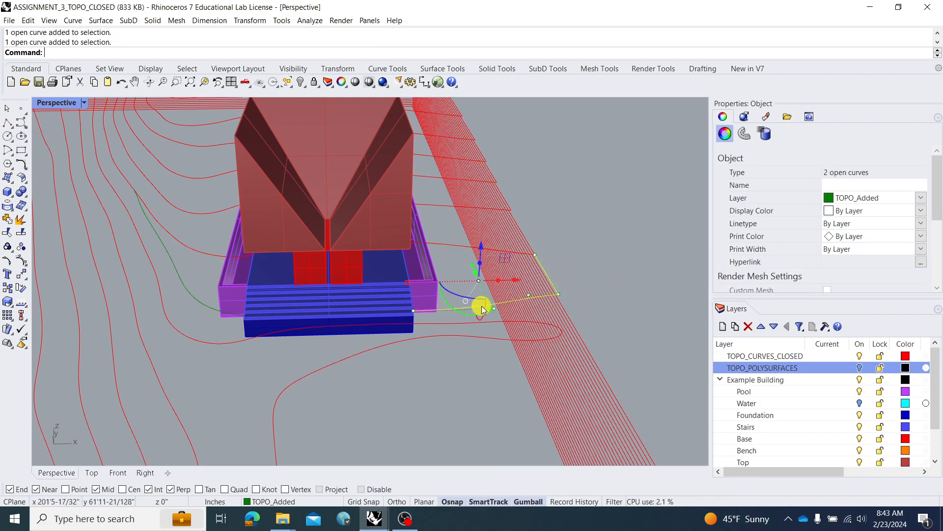
left_click(200, 297, "shift")
left_click(206, 253, "shift")
right_click_drag(379, 294, 428, 303)
right_click(428, 304)
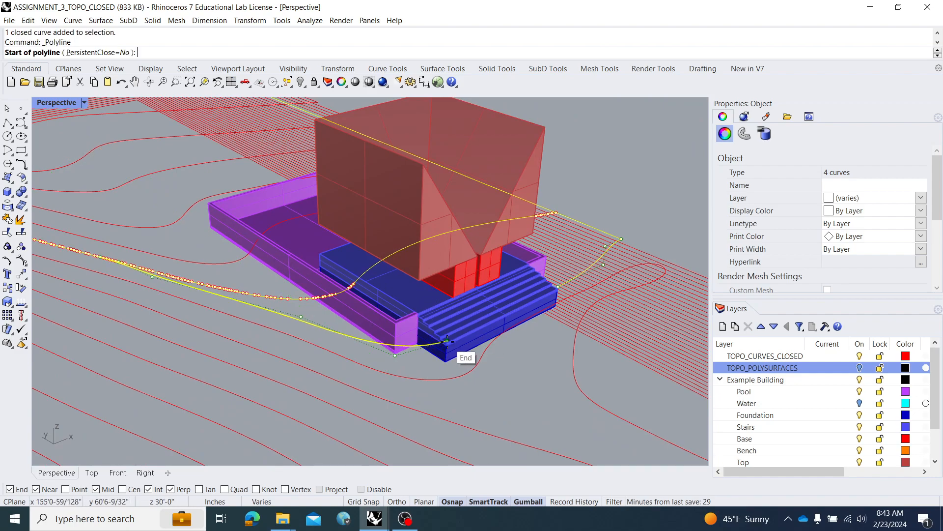
left_click(447, 341)
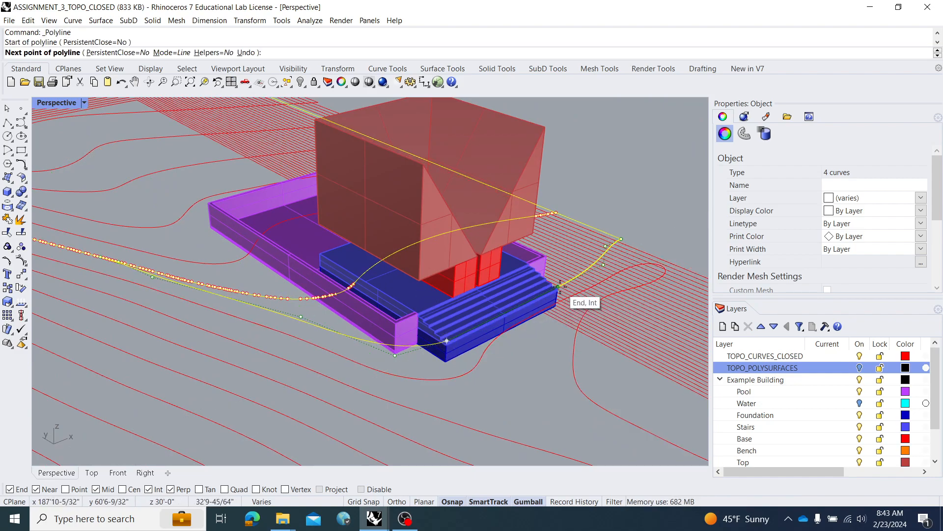
left_click(560, 287)
right_click(563, 290)
- Create a closed curve with CurveBoolean from the region between the contour and the new boundary curves, keeping the input curves
right_click_drag(552, 295, 497, 306)
type("CurveBoolean")
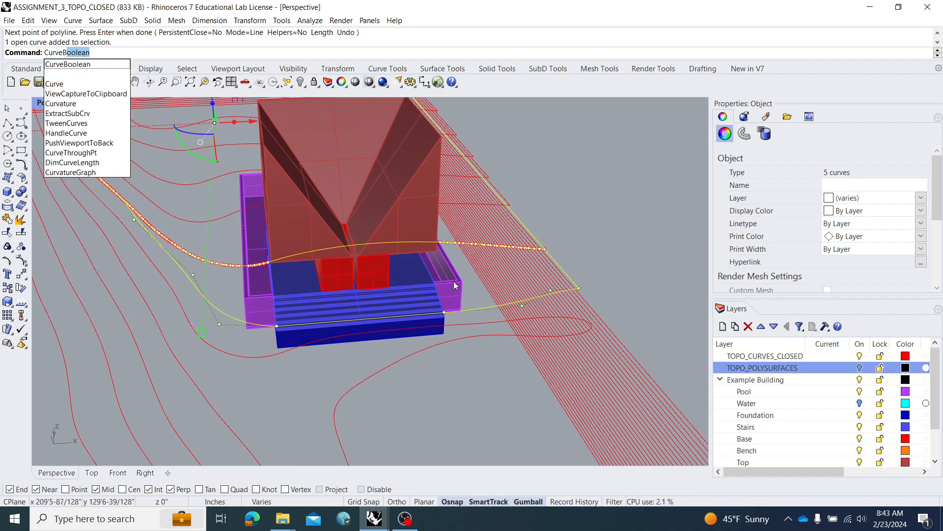
right_click(477, 242)
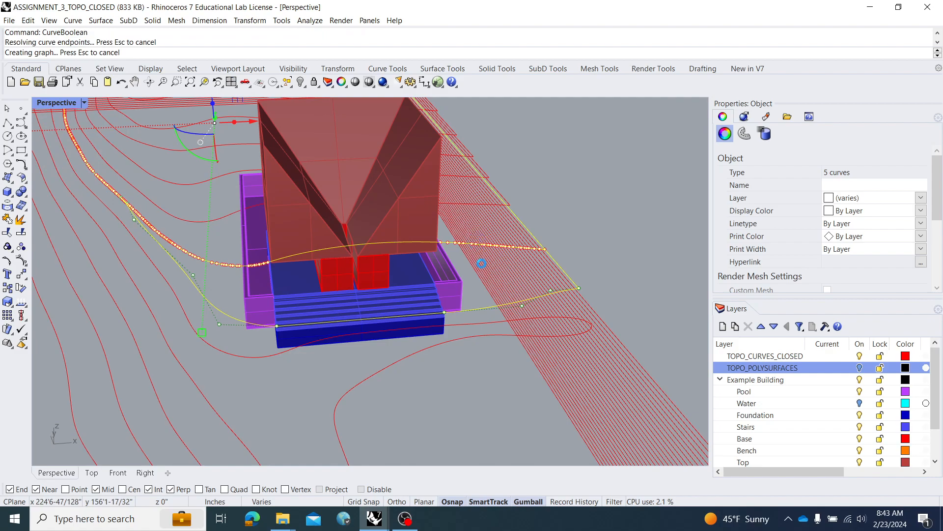
left_click(474, 280)
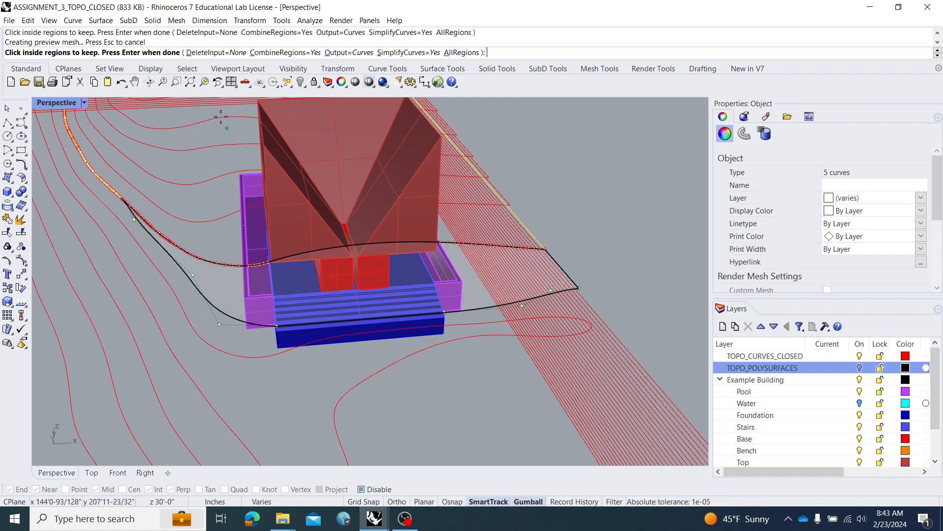
right_click(590, 213)
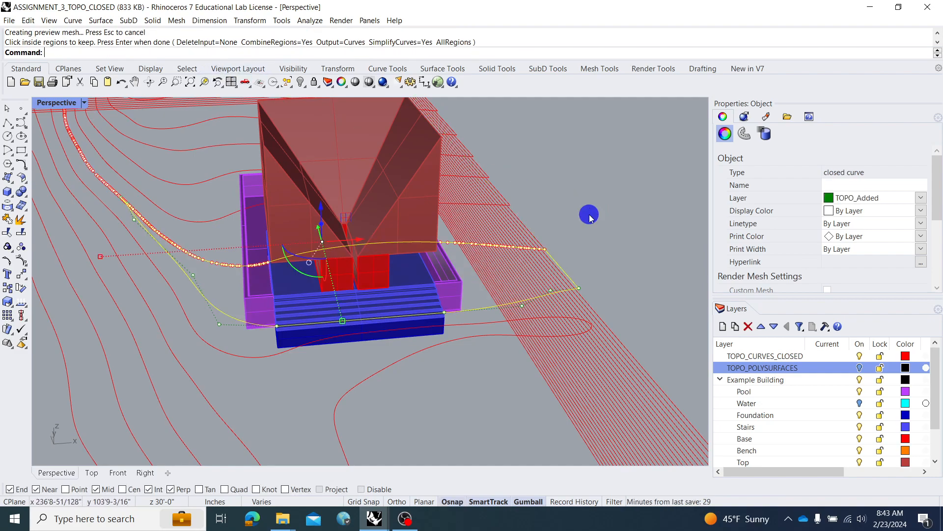
- Select the new closed boundary curve, show the TOPO_POLYSURFACES layer and hide TOPO_CURVES_CLOSED
left_click(571, 249)
left_click(565, 268)
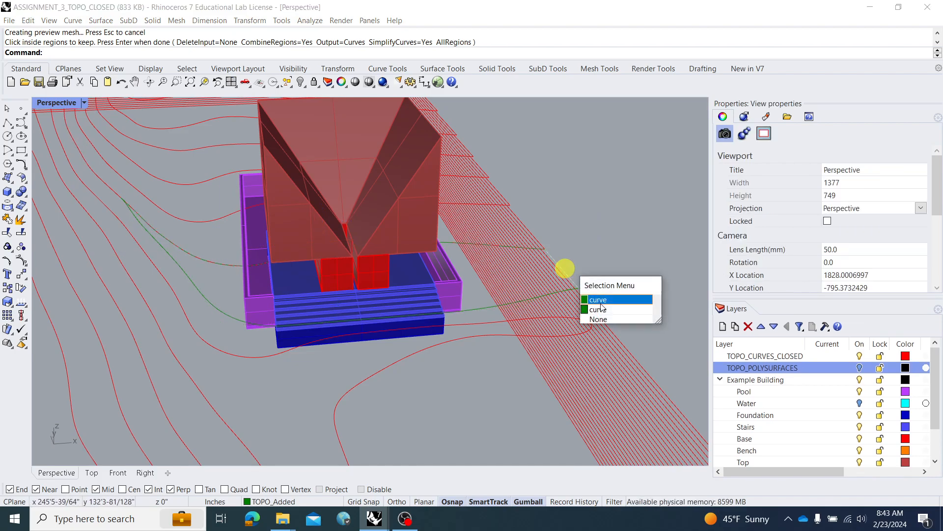
left_click(602, 309)
right_click_drag(604, 310, 619, 273)
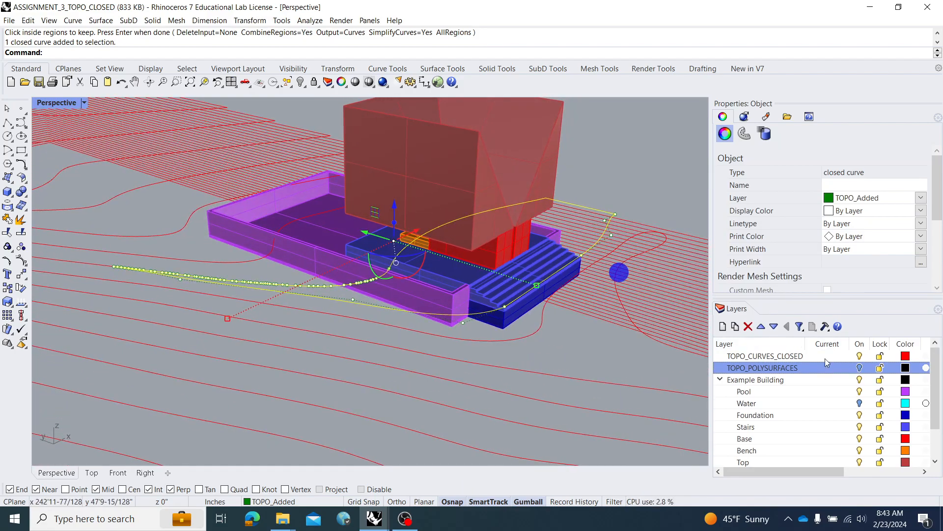
left_click(860, 368)
right_click_drag(641, 312, 504, 262)
left_click(859, 357)
- Try extruding the closed boundary curve as a solid down to the terrain surface with ExtrudeCrv, and undo the extrusion
type("ExtractSrf")
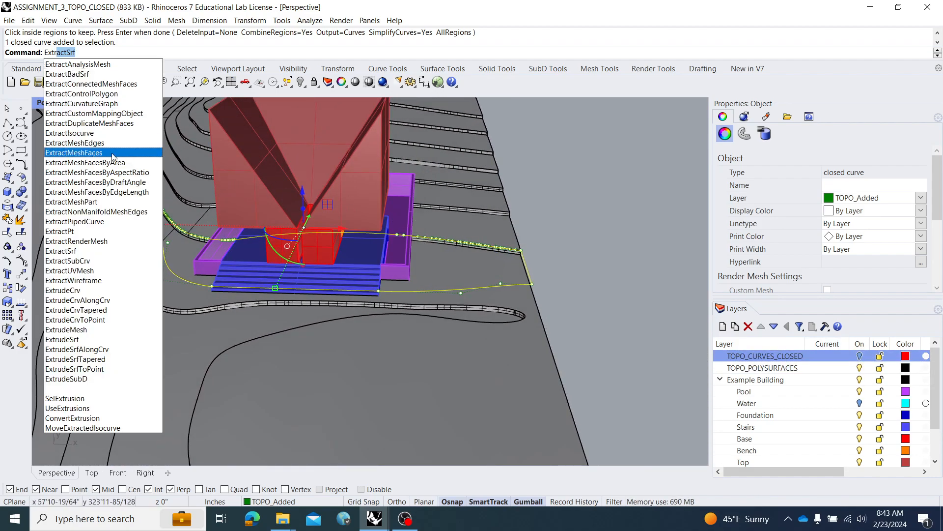
left_click(105, 290)
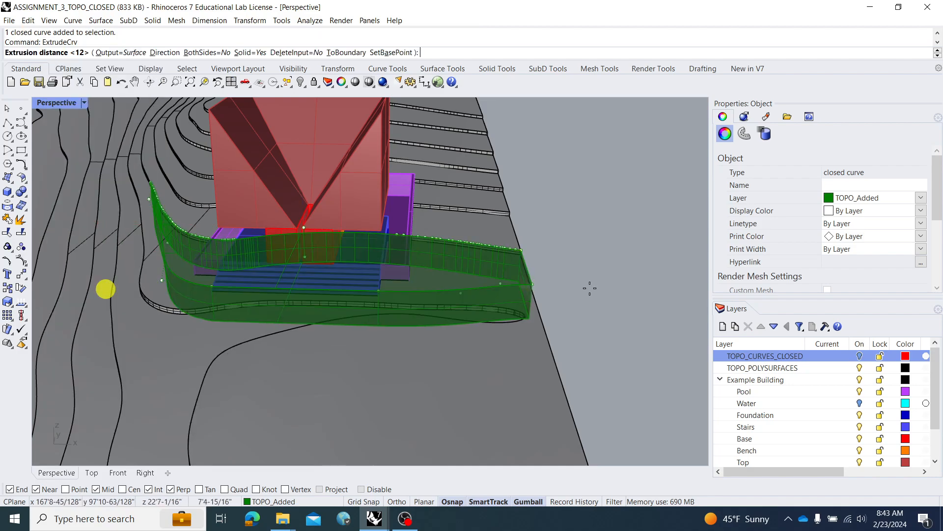
right_click_drag(577, 278, 557, 278)
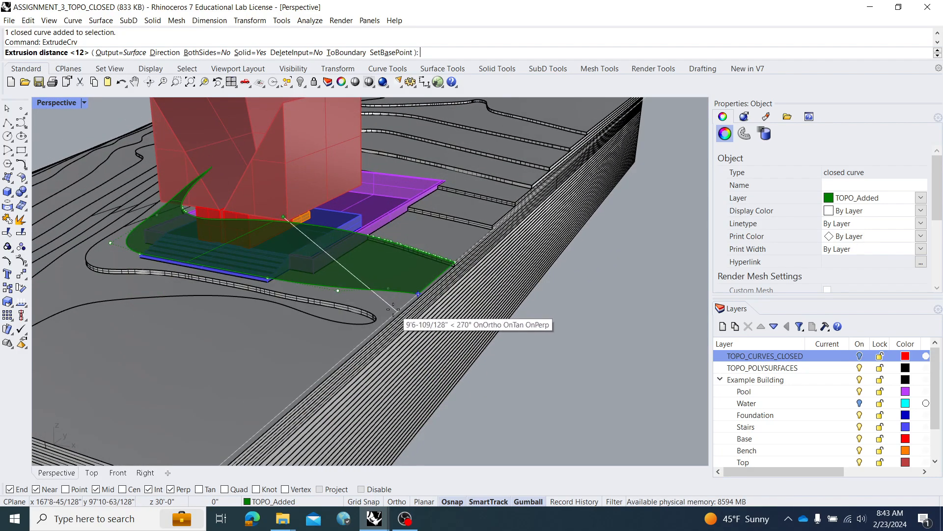
left_click(457, 266)
mouse_move(459, 267)
right_mouse_down()
mouse_move(446, 257)
mouse_move(531, 256)
mouse_move(552, 276)
mouse_move(448, 280)
right_mouse_up()
scroll(532, 276, "up", 3)
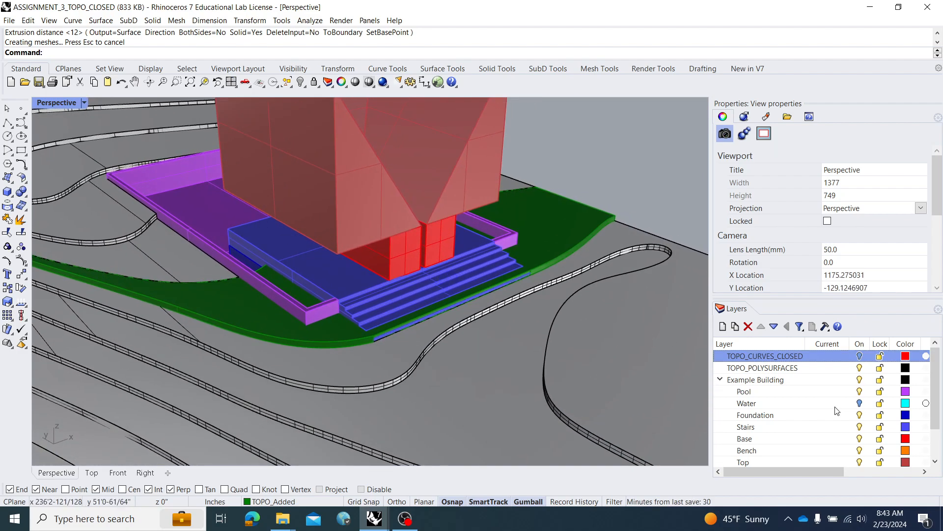
scroll(825, 408, "down", 2)
right_click_drag(421, 304, 437, 289)
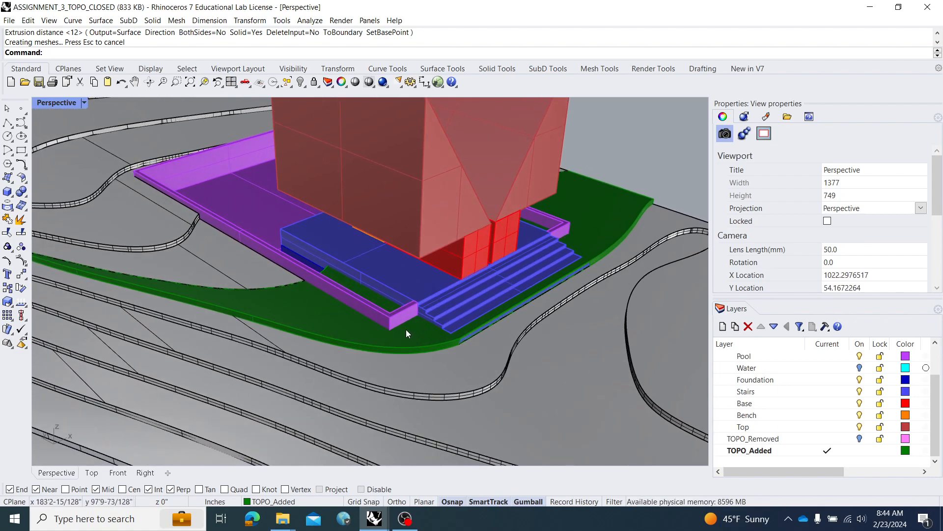
key("ctrl+z")
- Select the closed boundary curve and begin a polyline along the pool wall, around its corner and the stairs to their front corner
left_click(411, 347)
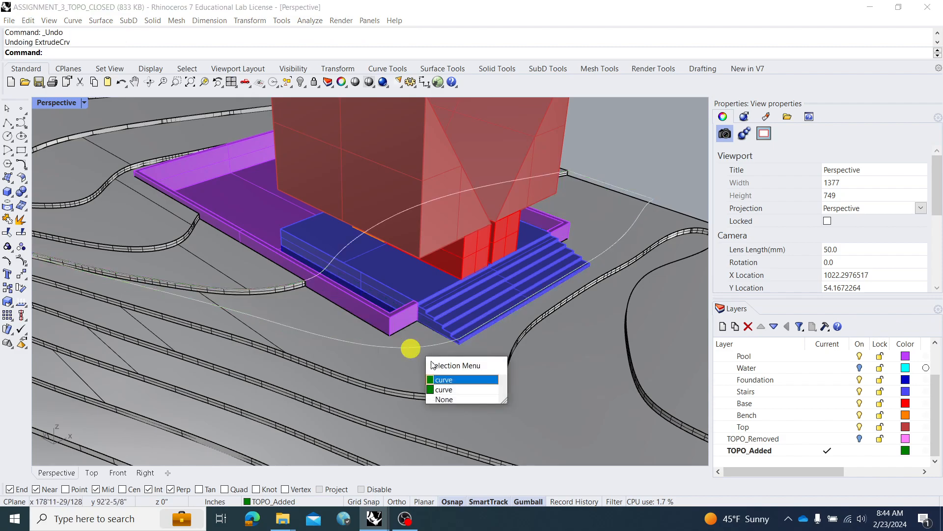
left_click(455, 381)
right_click_drag(405, 338, 376, 309)
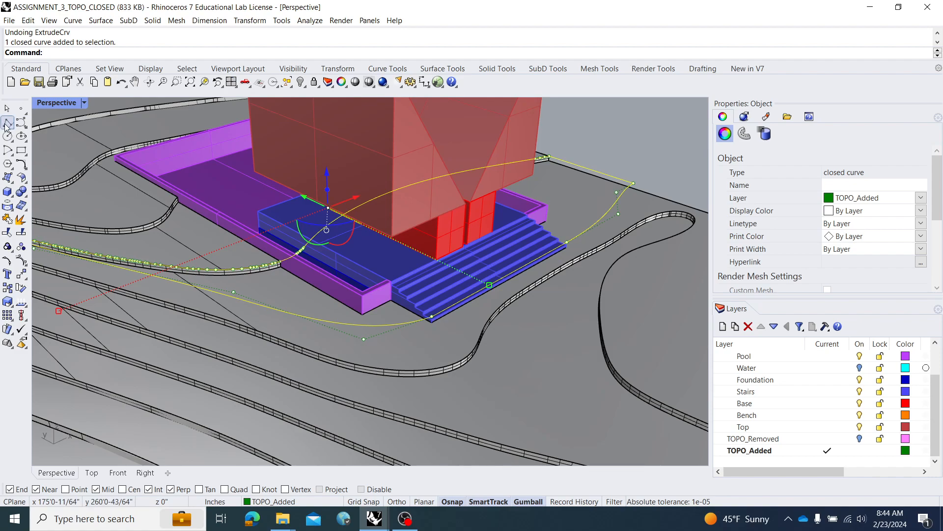
left_click(8, 122)
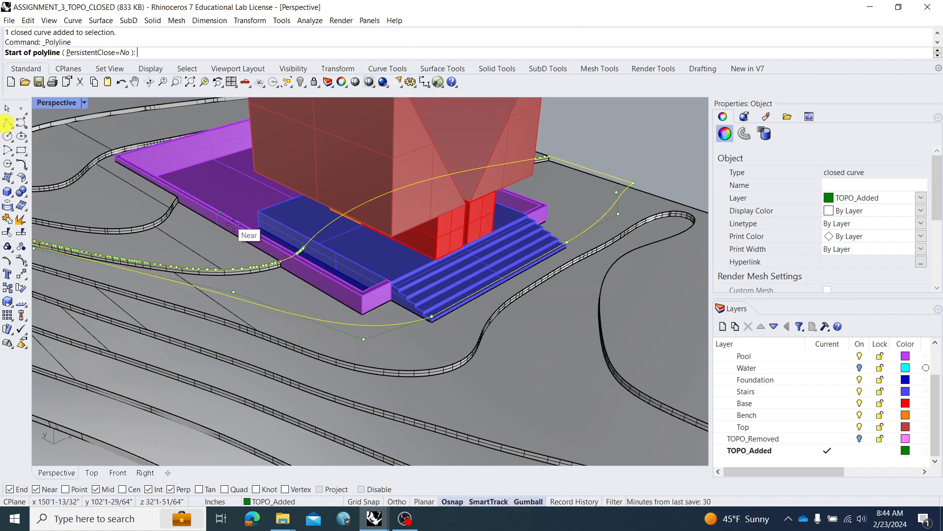
left_click(265, 242)
left_click(362, 296)
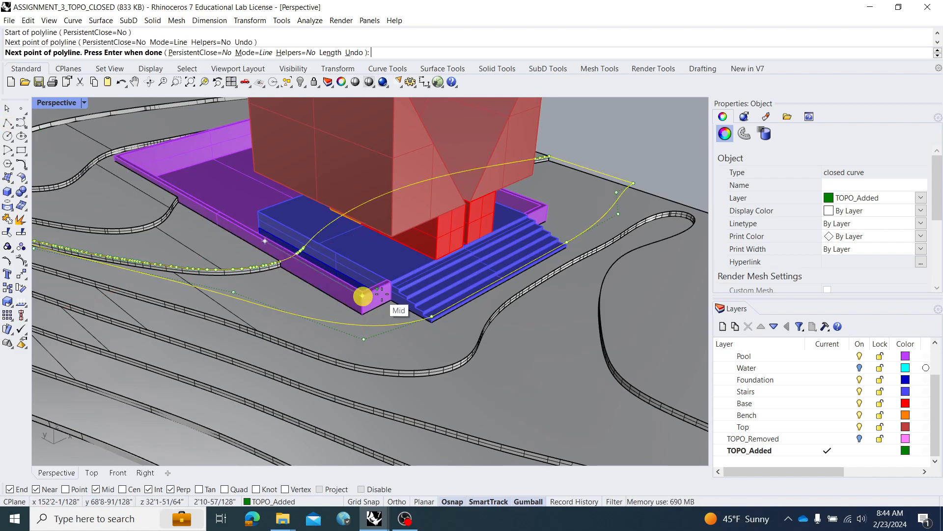
scroll(383, 293, "up", 3)
left_click(400, 273)
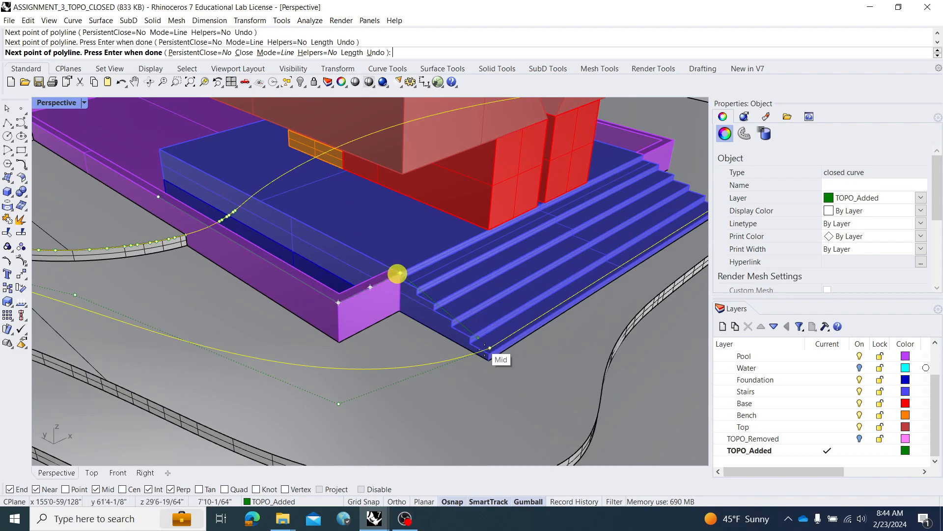
left_click(489, 356)
- Continue the polyline across the stairs' front, around the pool's far corner and past the contour, and finish it
right_click_drag(491, 362, 457, 375)
left_click(598, 309)
right_click_drag(546, 224, 479, 234)
scroll(268, 278, "up", 5)
left_click(187, 302)
left_click(348, 342)
scroll(348, 342, "down", 5)
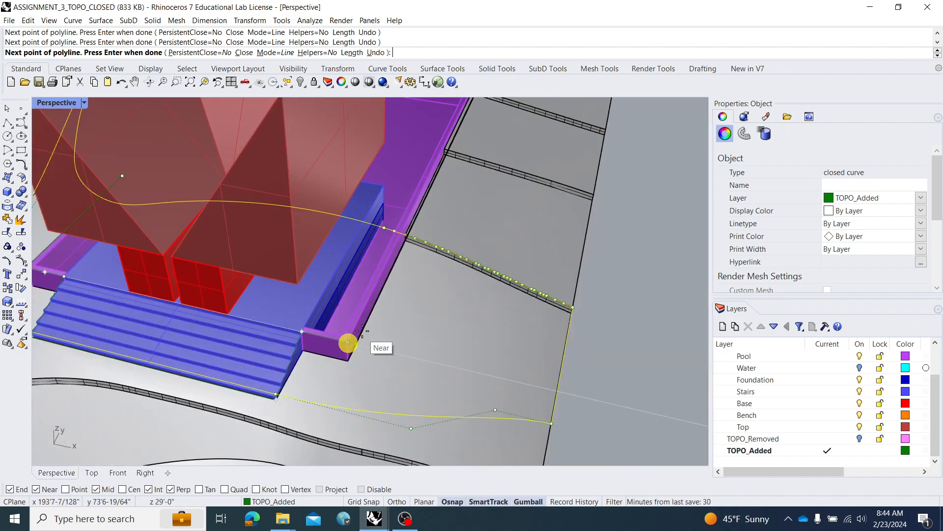
left_click(415, 202)
key("Return")
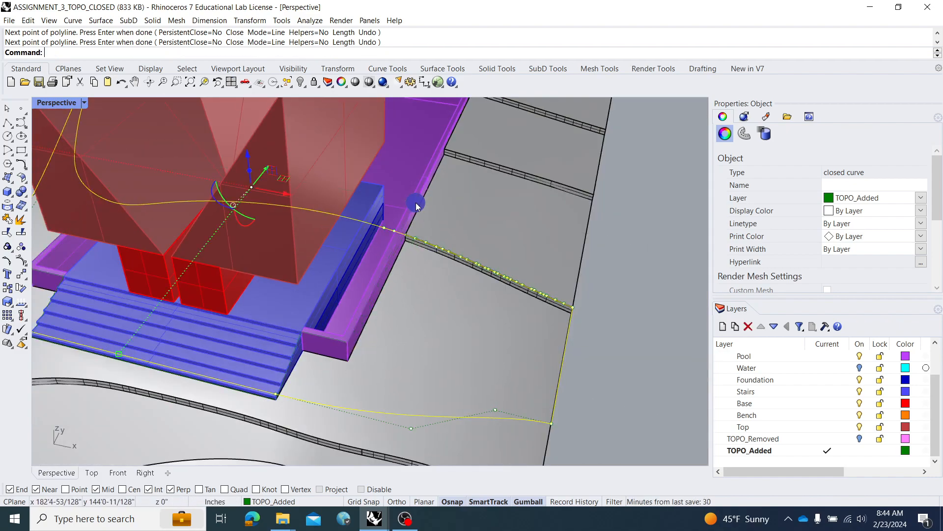
- Select the new polyline with the closed curve and run CurveBoolean in the Top view, picking the regions on both sides of the building
left_click(388, 264, "shift")
scroll(417, 304, "down", 6)
mouse_move(420, 304)
right_mouse_down()
mouse_move(484, 277)
mouse_move(433, 277)
right_mouse_up()
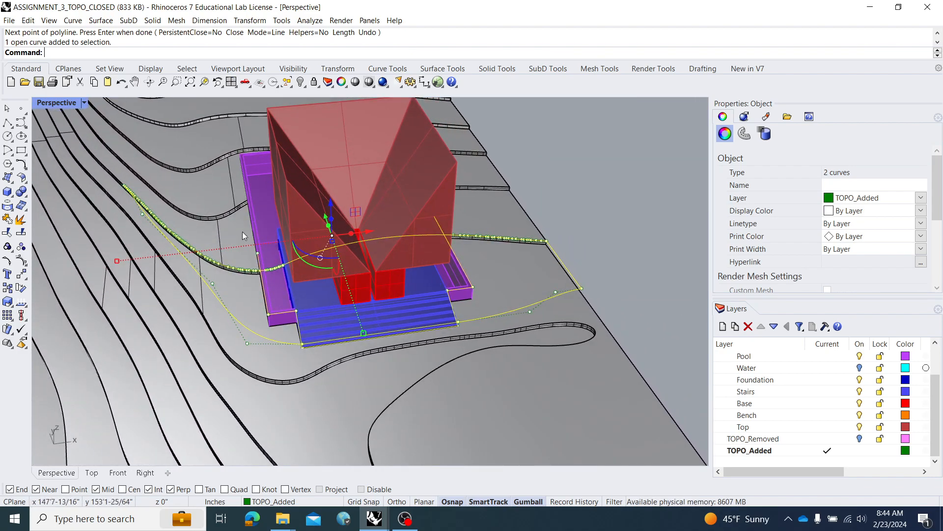
double_click(63, 103)
right_click_drag(198, 160, 191, 194)
scroll(194, 180, "down", 2)
scroll(321, 192, "down", 2)
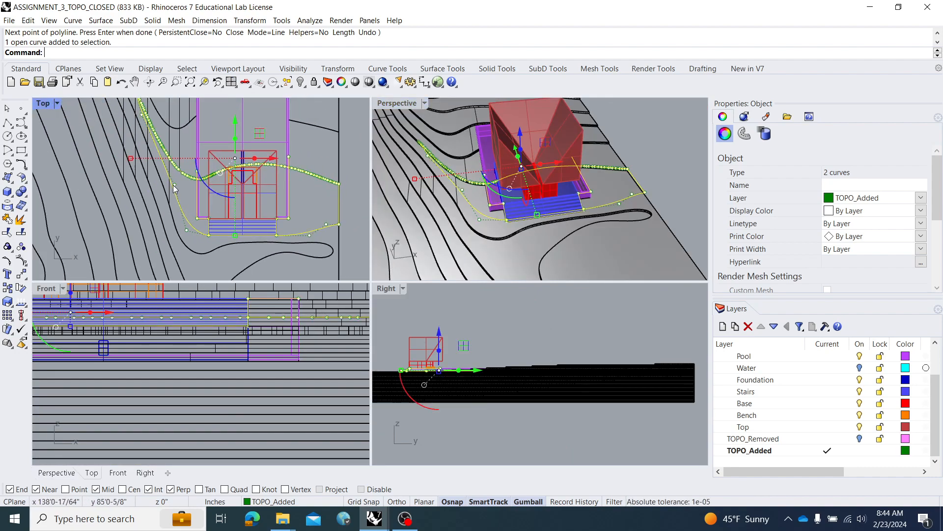
right_click_drag(186, 195, 202, 207)
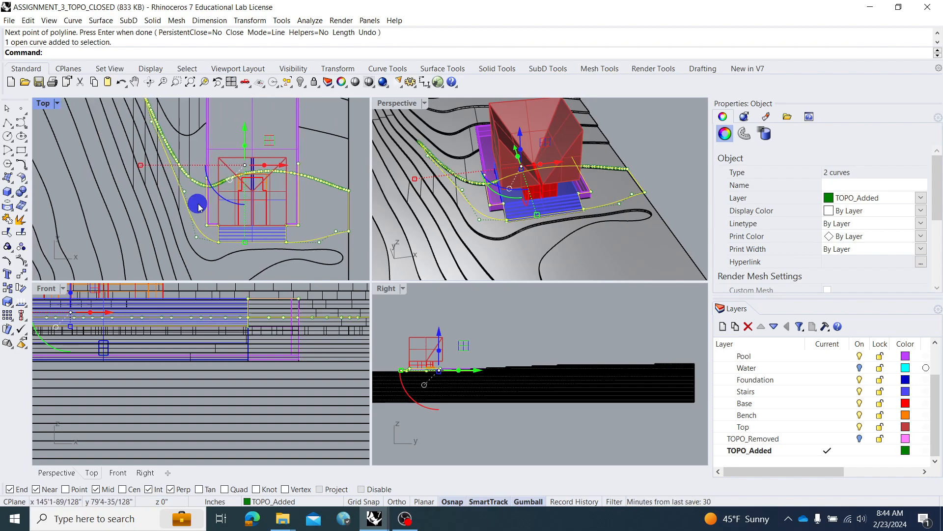
type("veB")
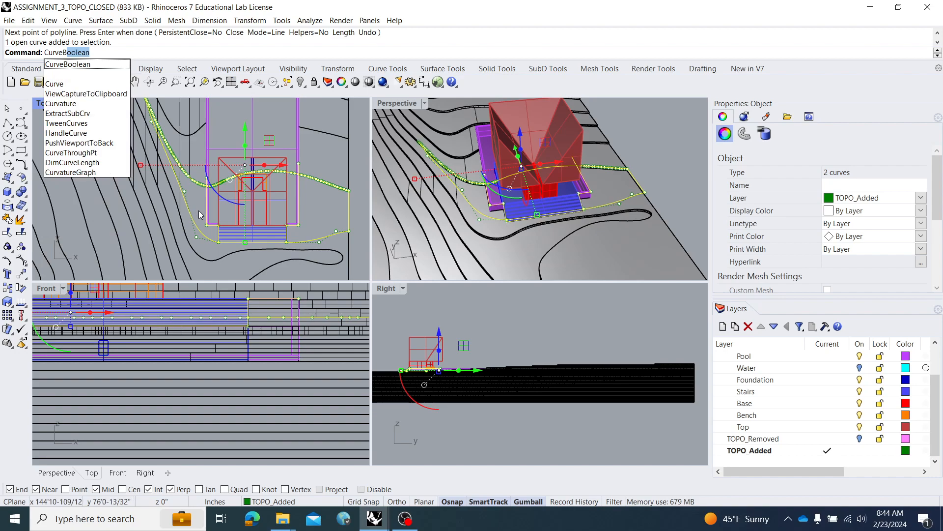
key("Return")
left_click(323, 212)
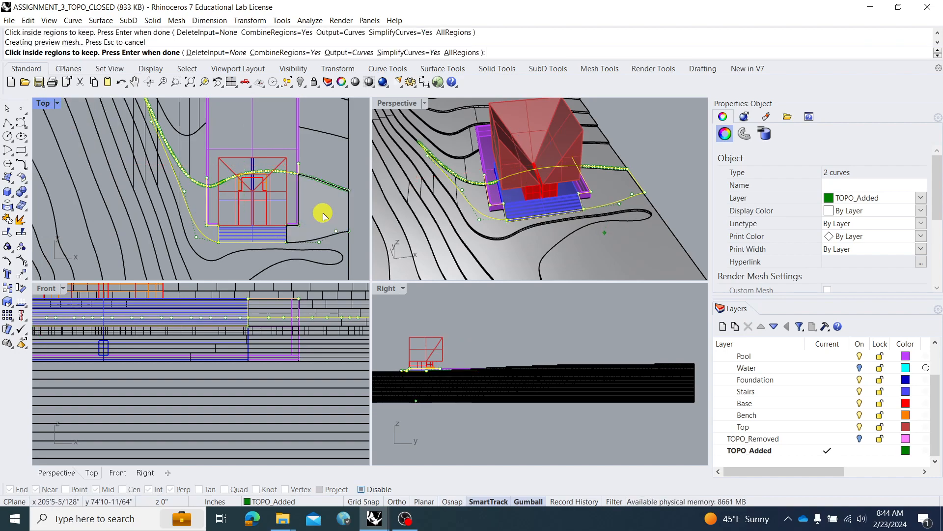
left_click(196, 199)
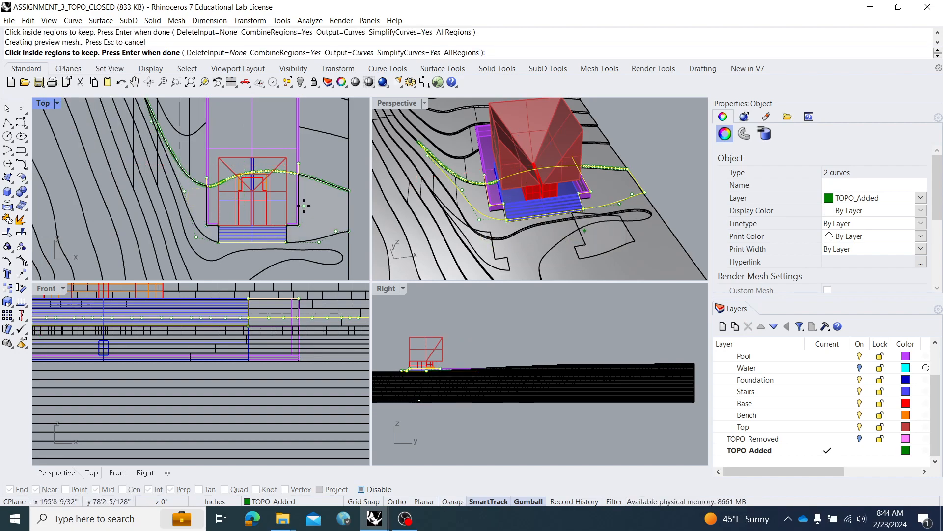
- Set DeleteInput to All and create the closed curves of the regions on both sides of the building
left_click(210, 53)
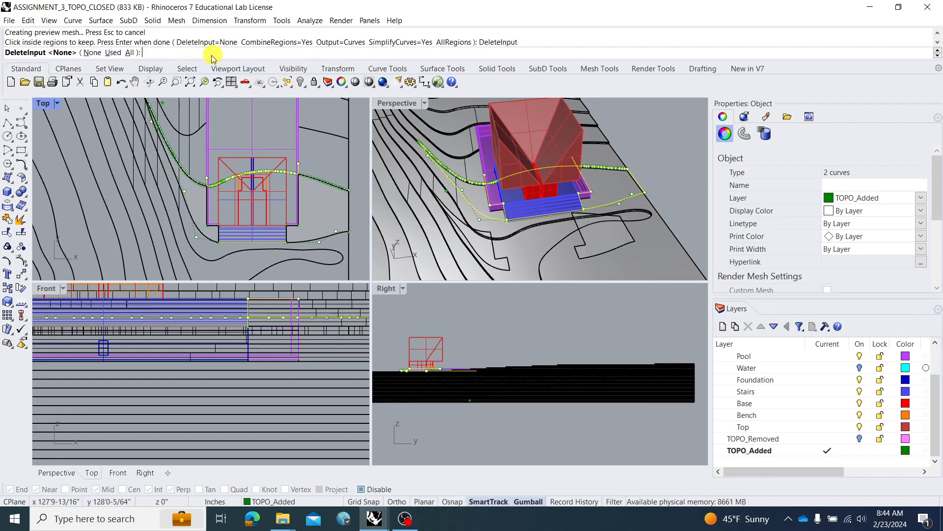
left_click(128, 52)
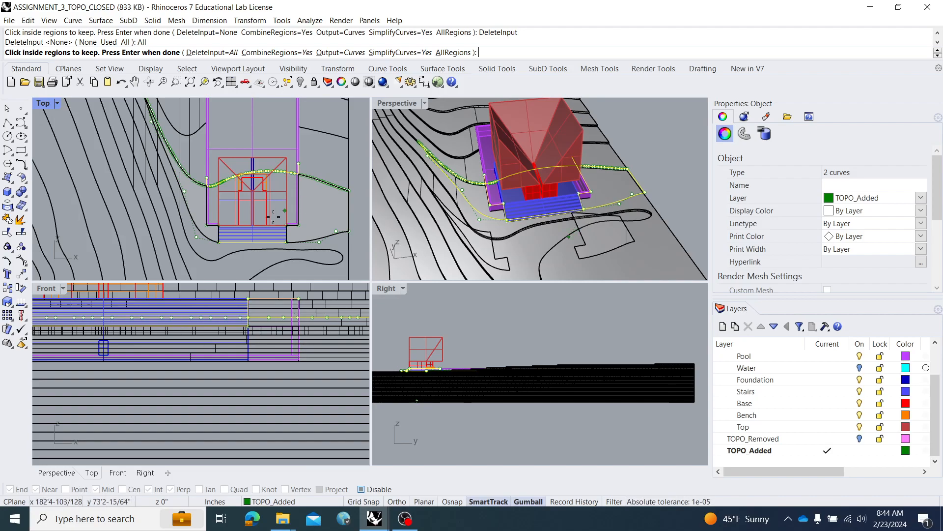
scroll(186, 177, "down", 2)
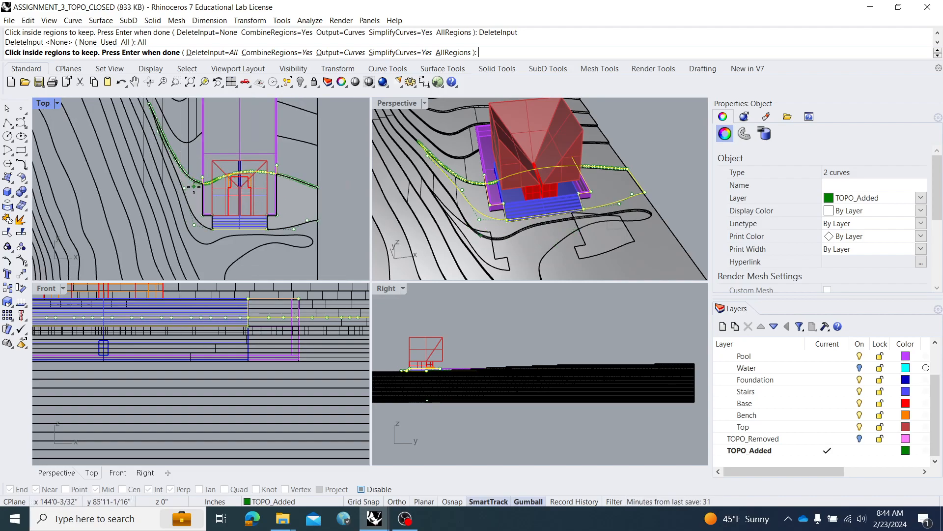
scroll(305, 196, "up", 5)
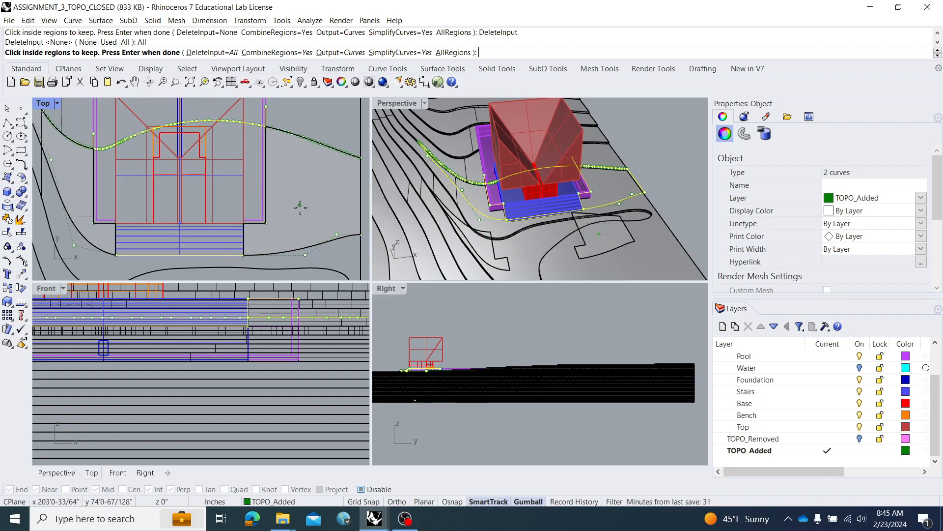
right_click_drag(63, 186, 137, 187)
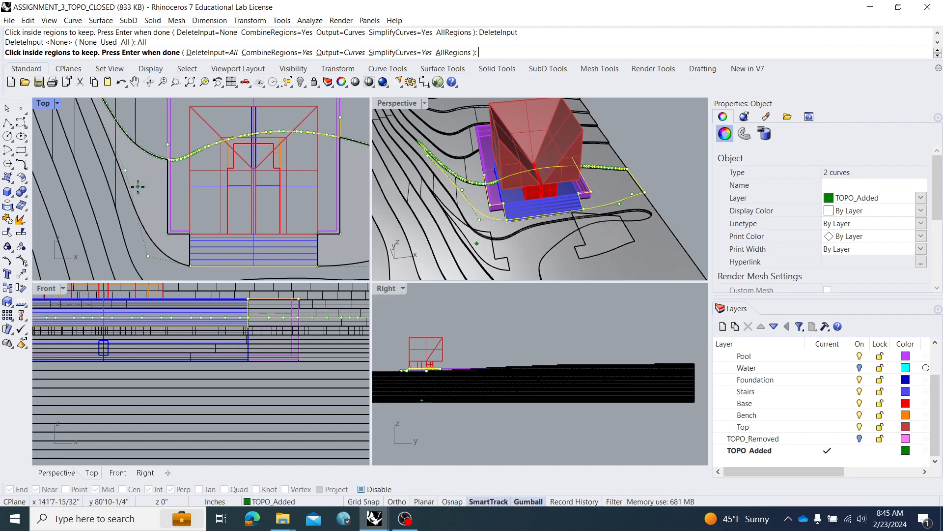
scroll(138, 186, "down", 1)
left_click(138, 186)
key("Return")
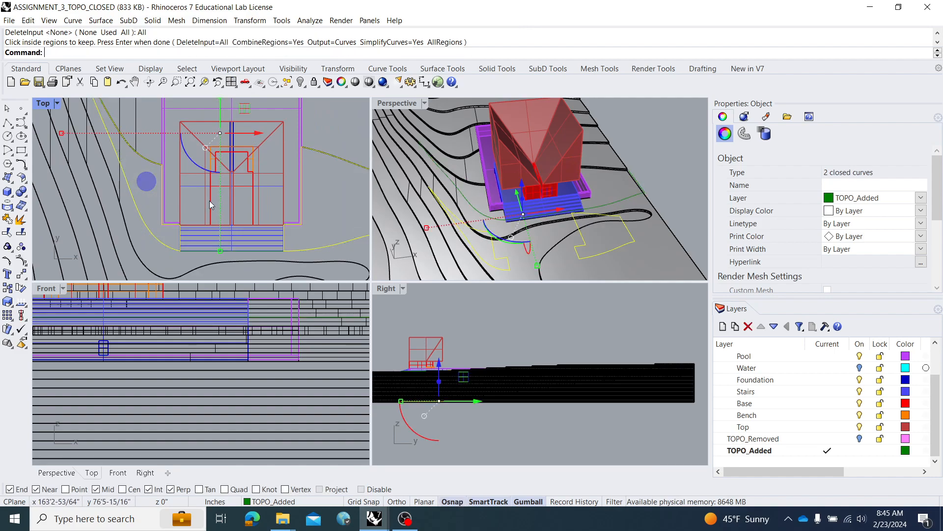
- Align both closed curves in world Z with SetPt to the height of the existing green contour
mouse_move(547, 215)
right_mouse_down()
mouse_move(525, 162)
mouse_move(610, 211)
mouse_move(559, 205)
mouse_move(554, 216)
right_mouse_up()
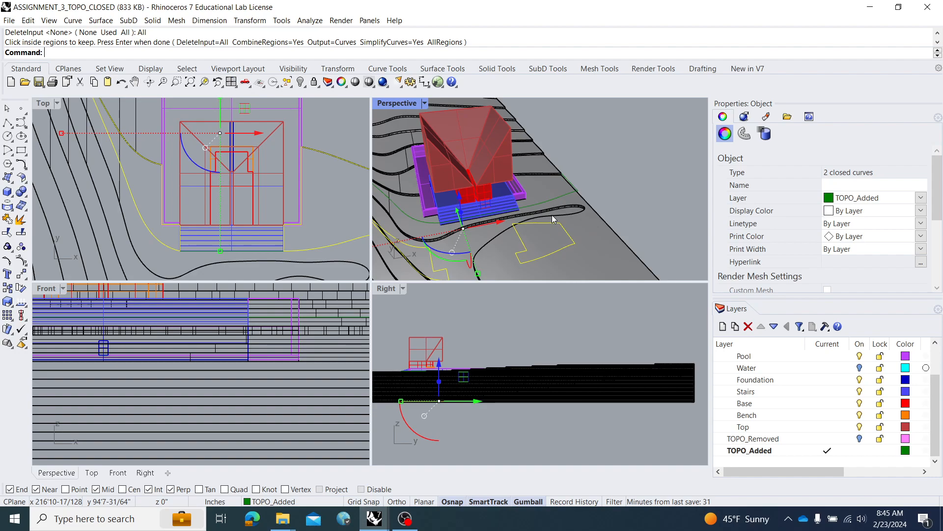
type("SetPt")
key("Return")
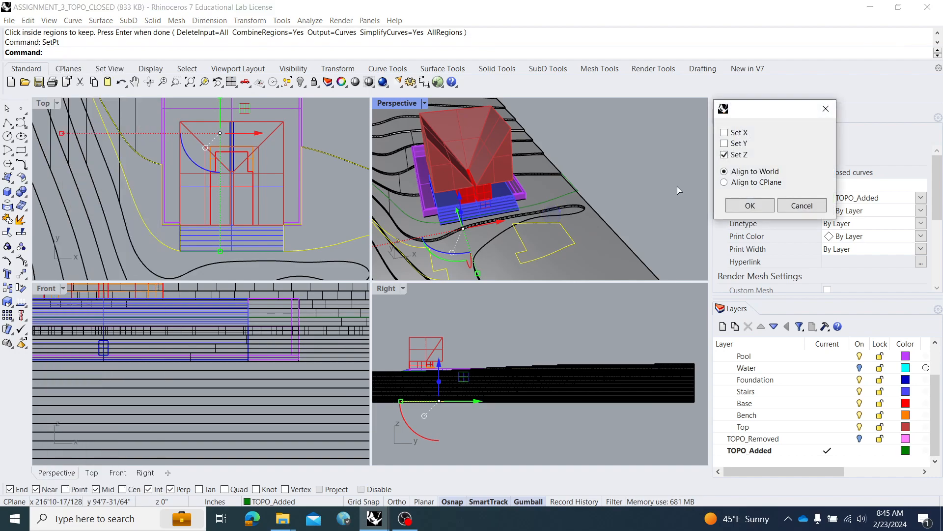
key("Return")
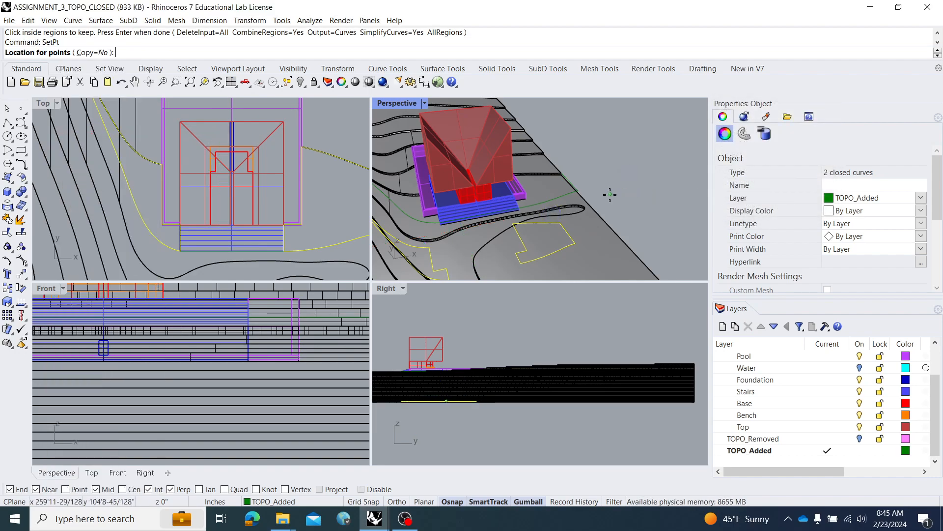
left_click(599, 208)
- Extrude both closed curves as solids down to the terrain surface with ExtrudeCrv, then deselect them
type("ExtrudeCrv")
key("Return")
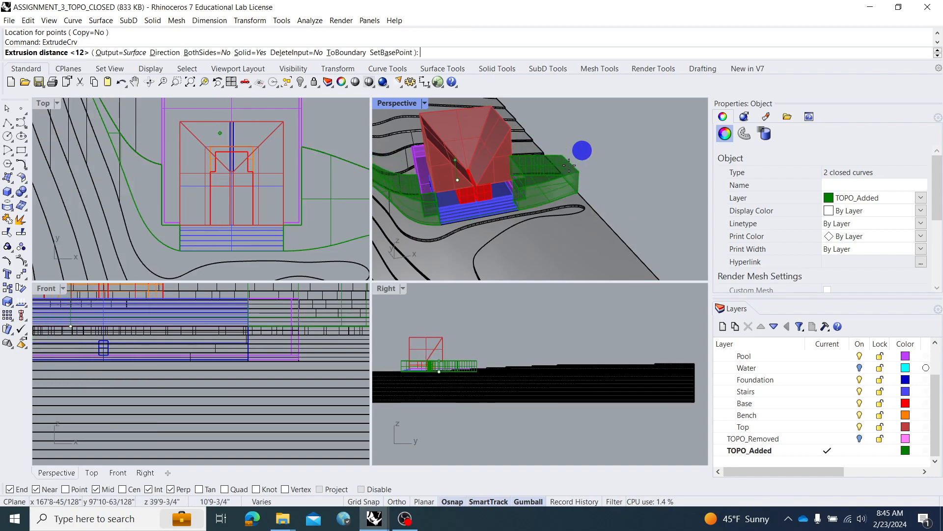
left_click(563, 171)
left_click(594, 163)
- Examine the added terrain solids around the pool and stairs from several angles in the maximized Perspective view
right_click_drag(594, 164, 514, 196)
scroll(511, 169, "up", 5)
scroll(576, 173, "up", 8)
right_click_drag(577, 169, 444, 195)
scroll(607, 190, "down", 8)
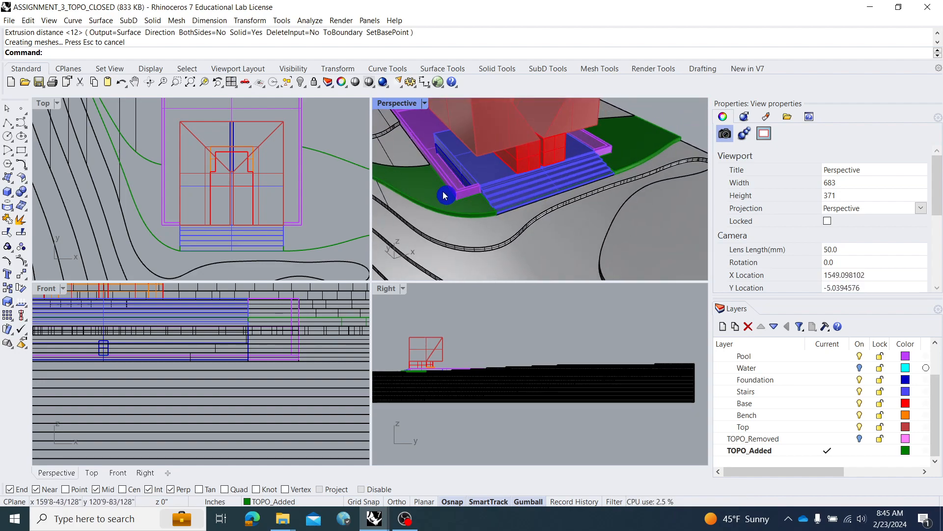
double_click(408, 102)
right_click_drag(362, 270, 515, 286)
scroll(492, 276, "down", 3)
right_click_drag(448, 287, 423, 299)
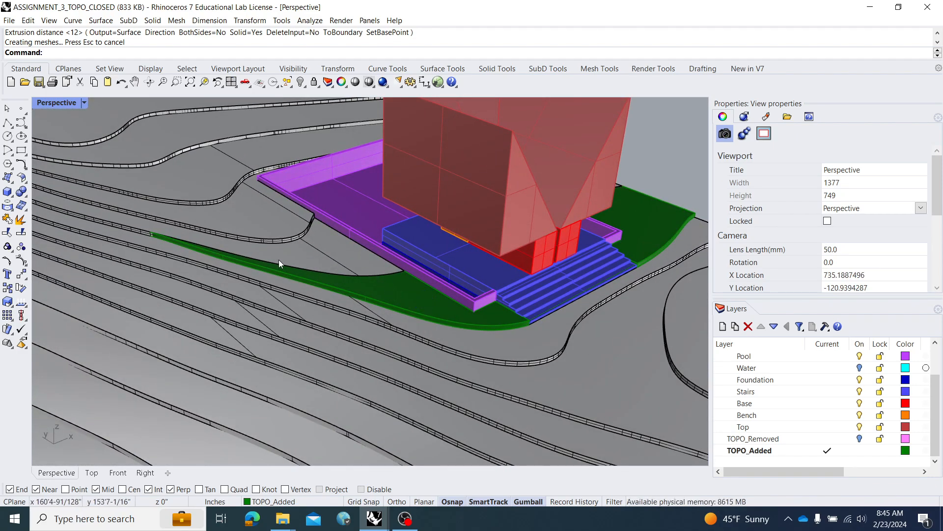
- Draw a degree 3 curve from the added terrain's narrow tip past the pool corner to the stairs' front corner, and select it
left_click(21, 123)
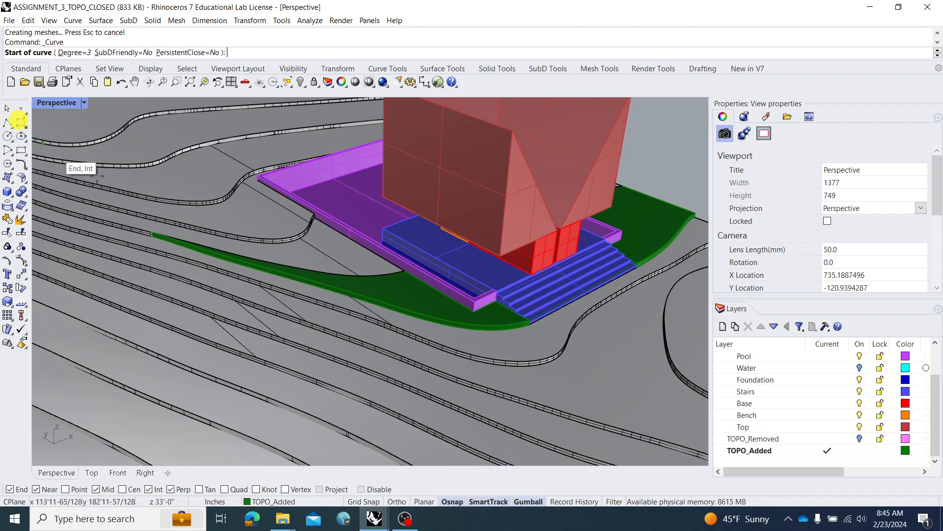
left_click(155, 220)
scroll(501, 317, "up", 2)
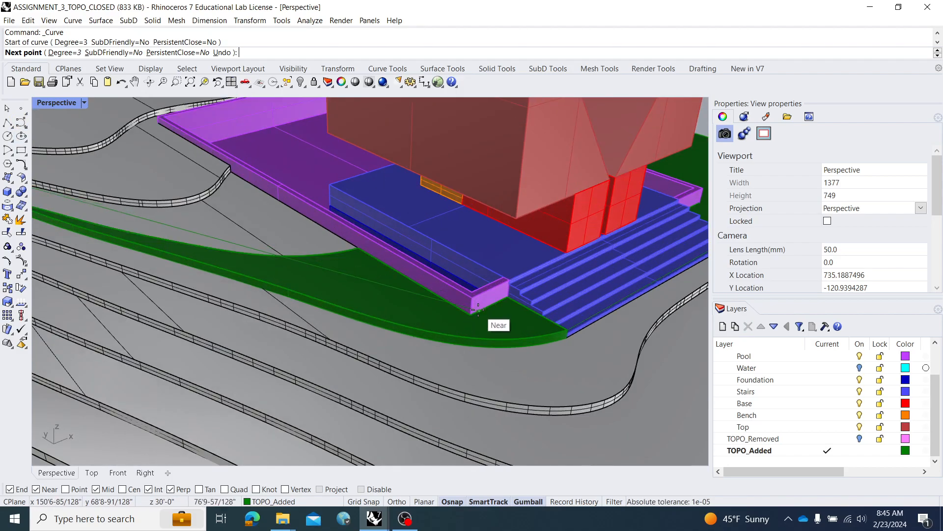
left_click(467, 335)
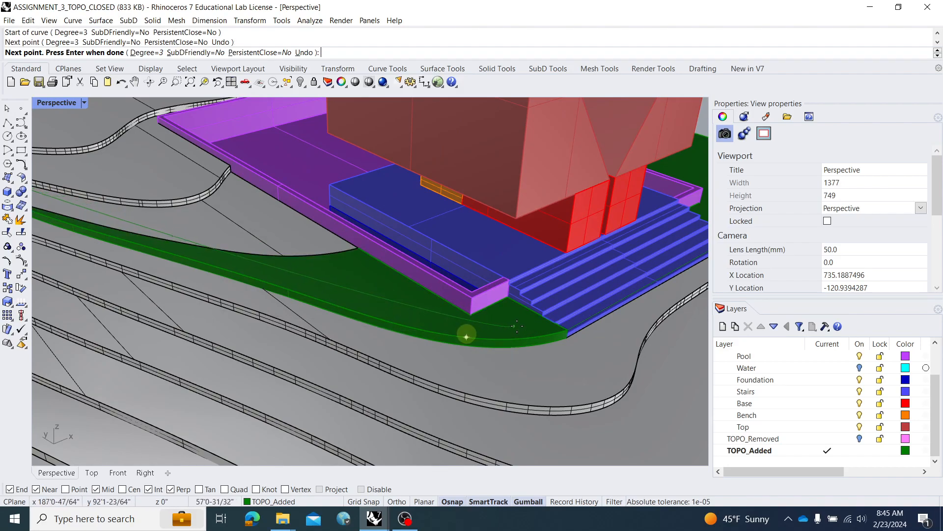
left_click(501, 328)
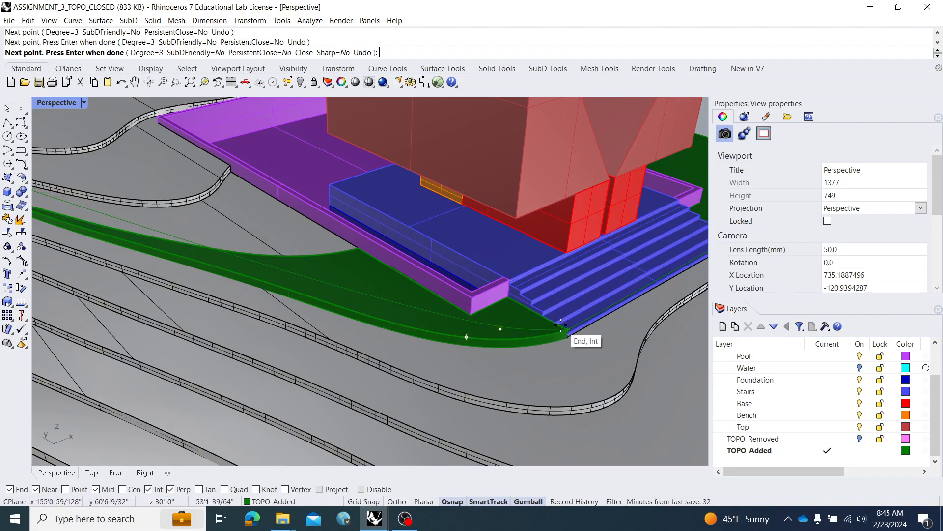
left_click(568, 329)
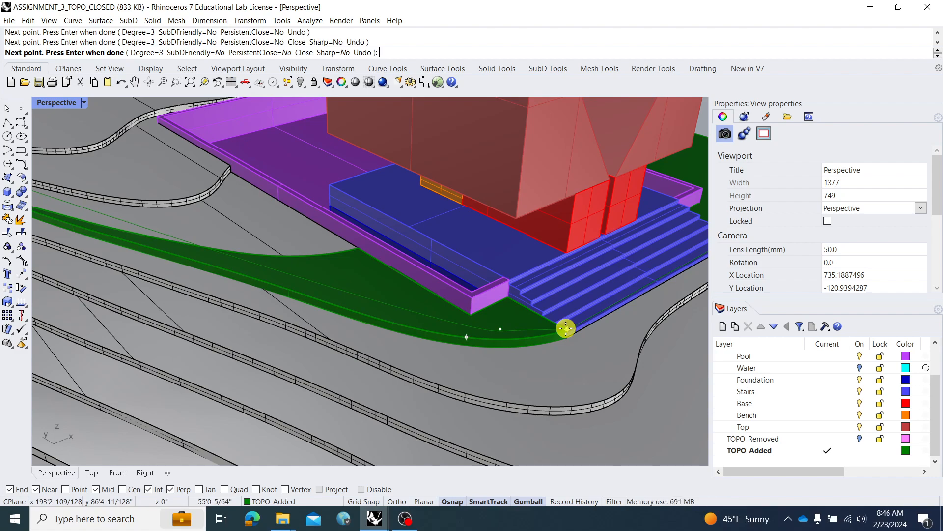
left_click(476, 316)
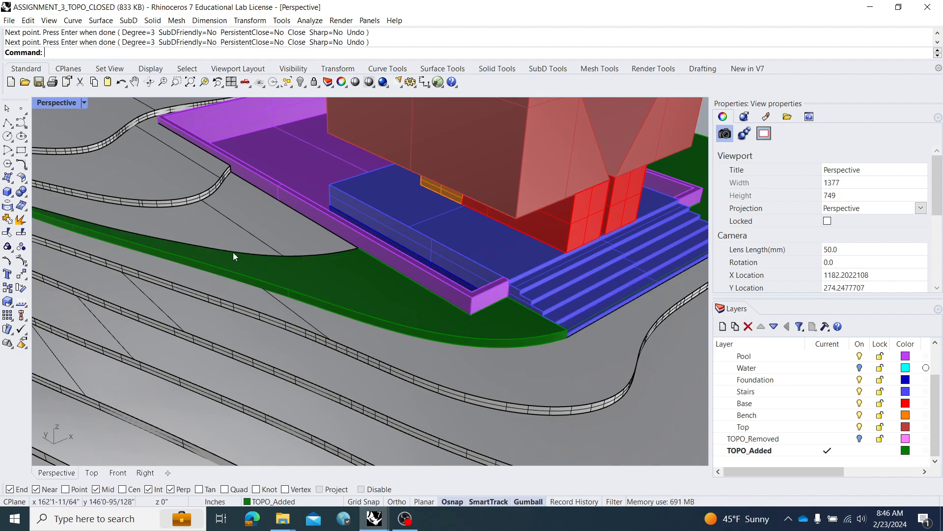
scroll(294, 241, "down", 2)
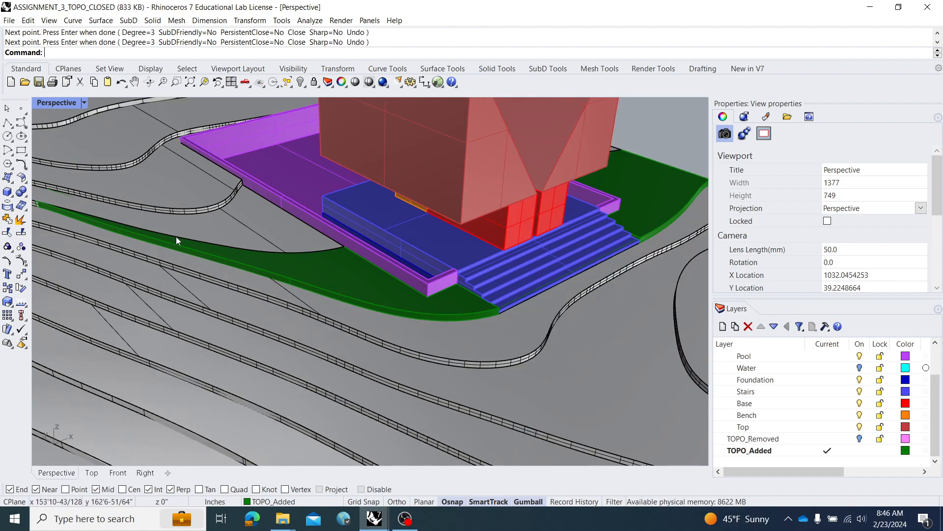
left_click(70, 197)
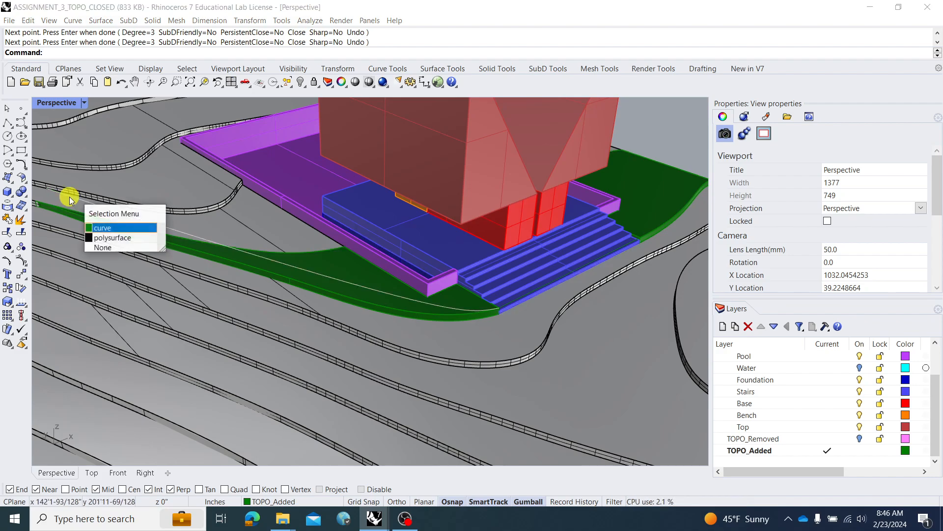
left_click(136, 226)
- Draw a second degree 3 curve from the stairs' other front corner across the added terrain and over the contour
right_click_drag(203, 243, 336, 292)
right_click_drag(544, 325, 367, 284, "shift")
right_click(293, 298)
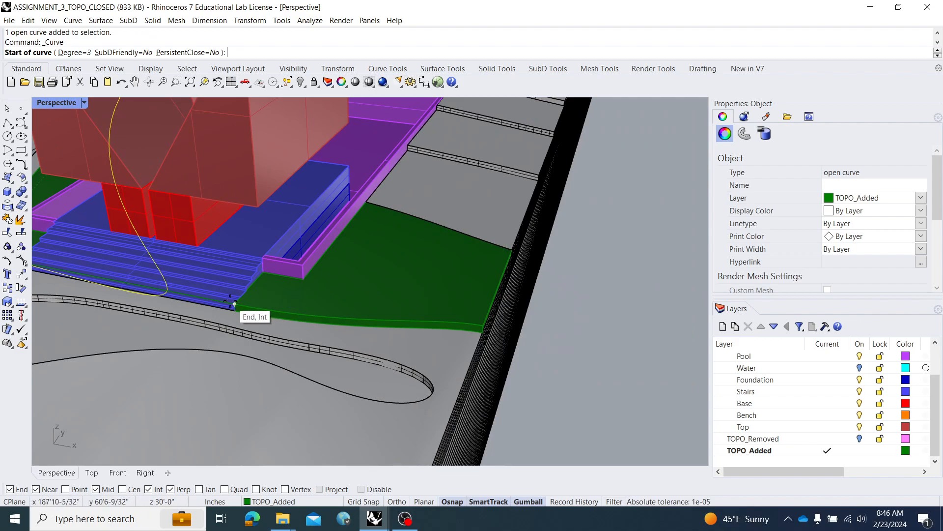
left_click(234, 304)
left_click(346, 317)
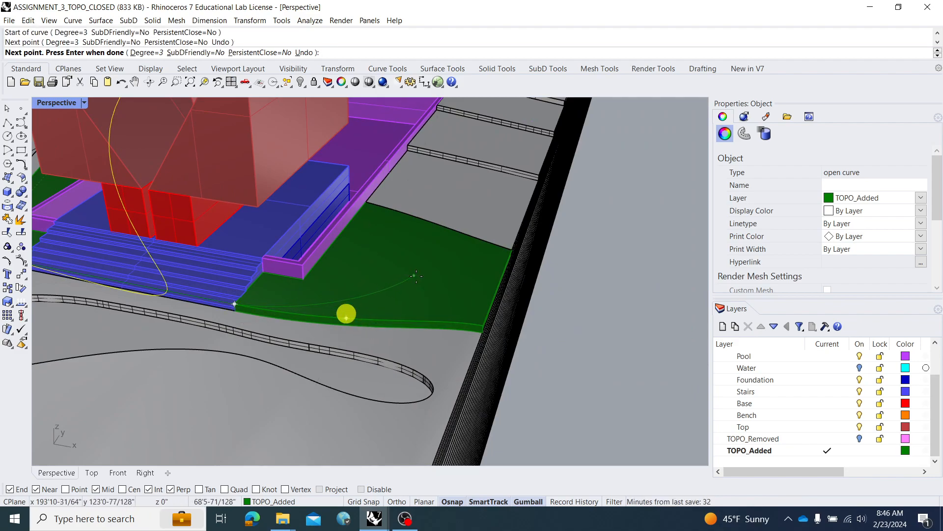
left_click(440, 259)
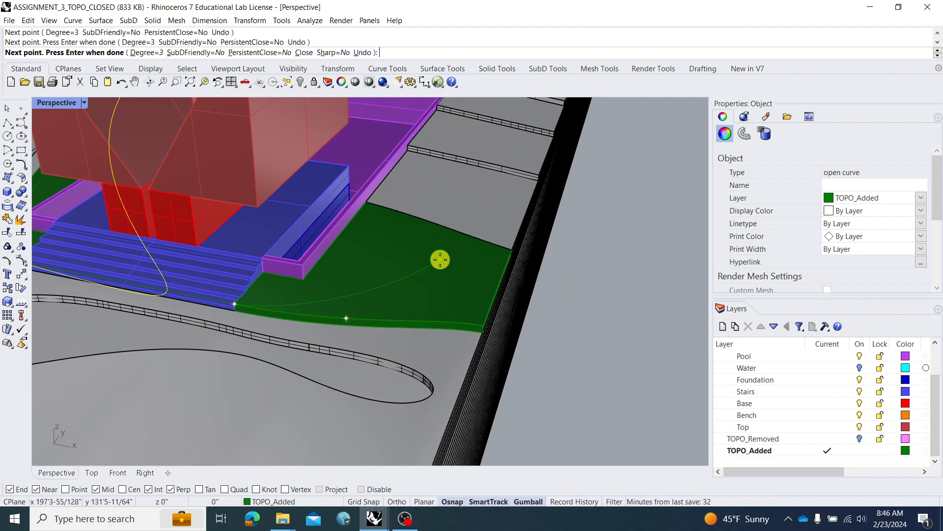
left_click(487, 199)
left_click(537, 182)
key("Return")
left_click(480, 213, "shift")
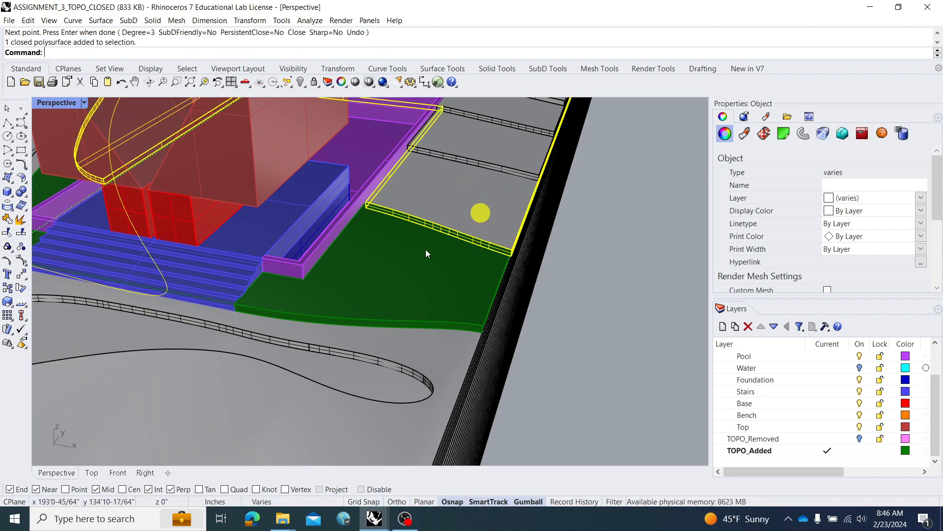
left_click(425, 250, "shift")
left_click(409, 270, "shift")
left_click(396, 276, "shift")
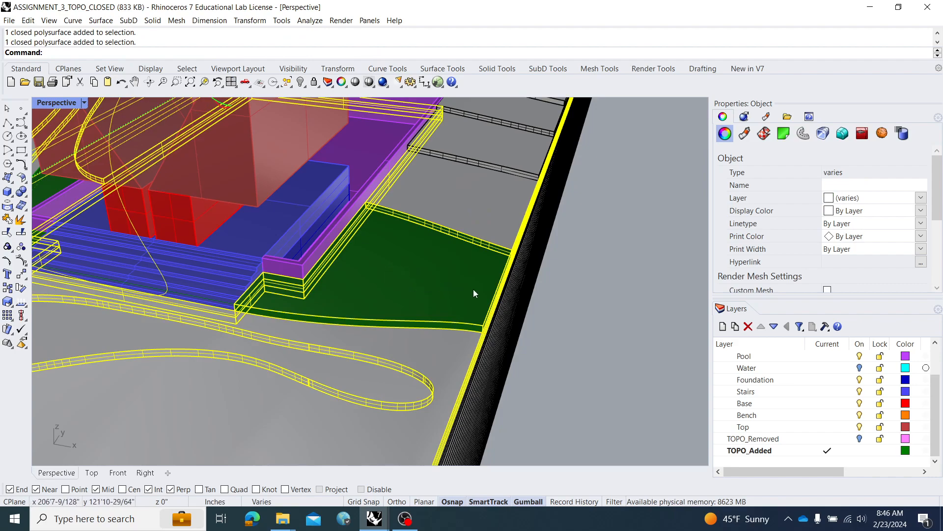
key("Escape")
- Open the layer commands for TOPO_Added
right_click(780, 450)
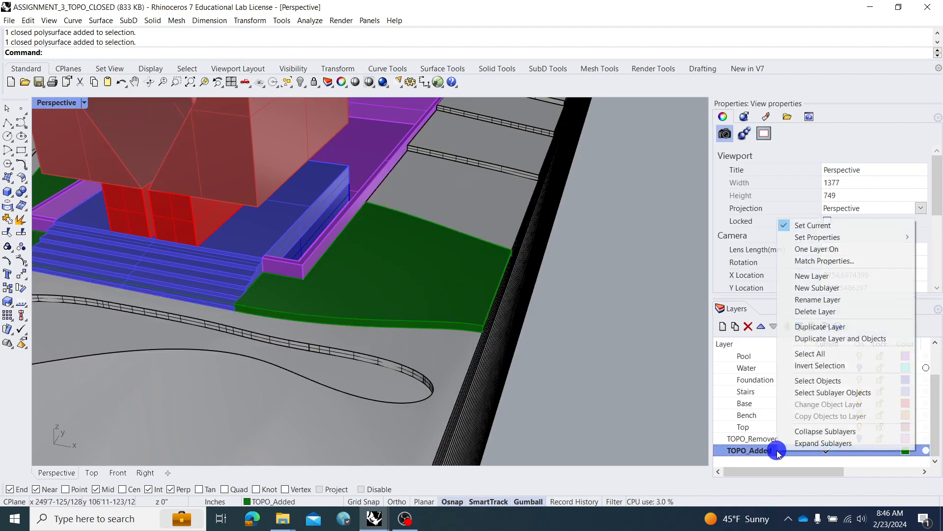
- Select the objects on the TOPO_Added layer and deselect the solids and unwanted curves, leaving only four open curves
left_click(818, 381)
left_click(493, 280, "ctrl")
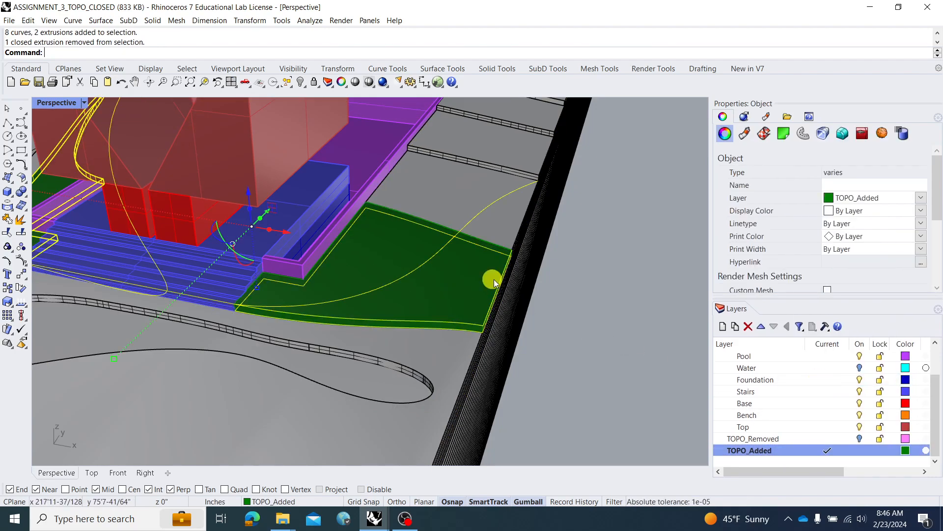
scroll(489, 289, "down", 3)
left_click(480, 299, "ctrl")
left_click(476, 301, "ctrl")
right_click_drag(476, 301, 306, 278)
left_click(263, 253, "ctrl")
left_click(256, 253, "ctrl")
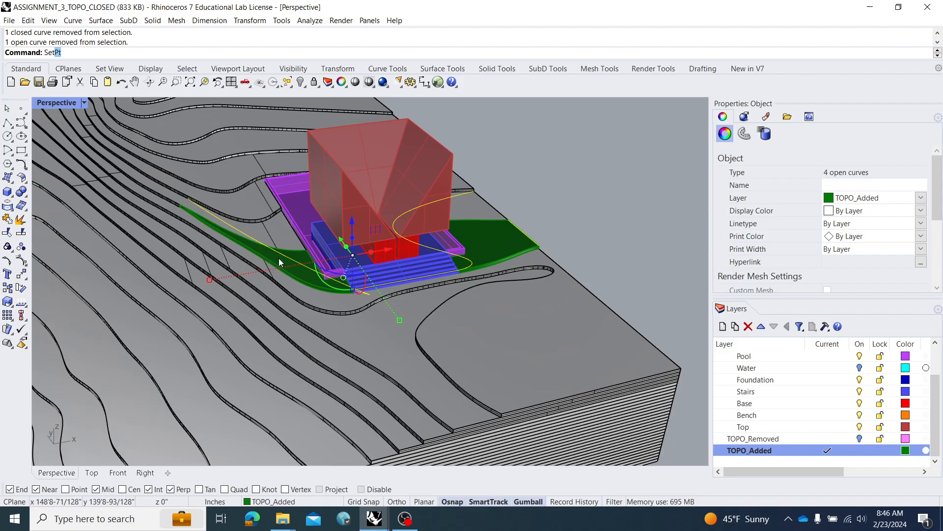
- Flatten the four selected open curves onto the added terrain's edge elevation using SetPt on Z
key("Return")
key("Return")
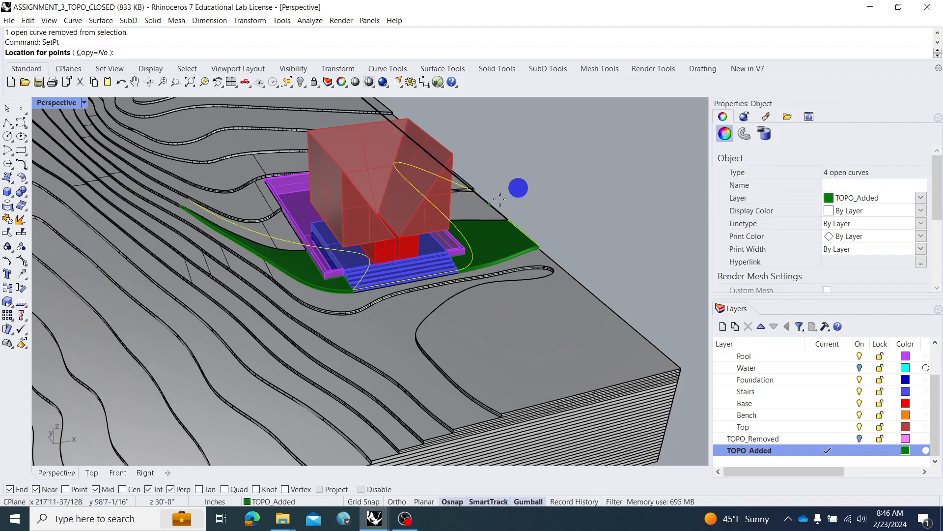
left_click(493, 203)
right_click_drag(490, 204, 351, 270)
scroll(524, 257, "up", 2)
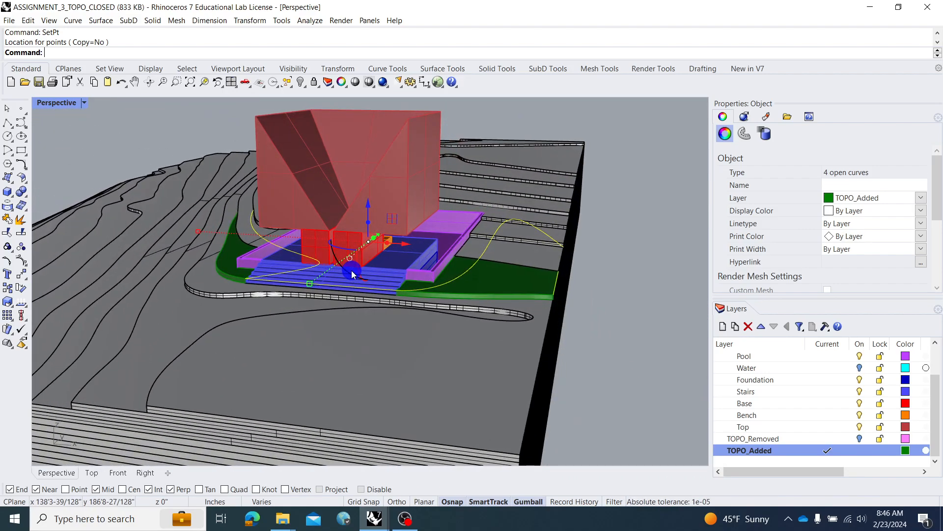
- Delete the four selected open curves and restore the four-viewport layout
right_click_drag(470, 299, 578, 312)
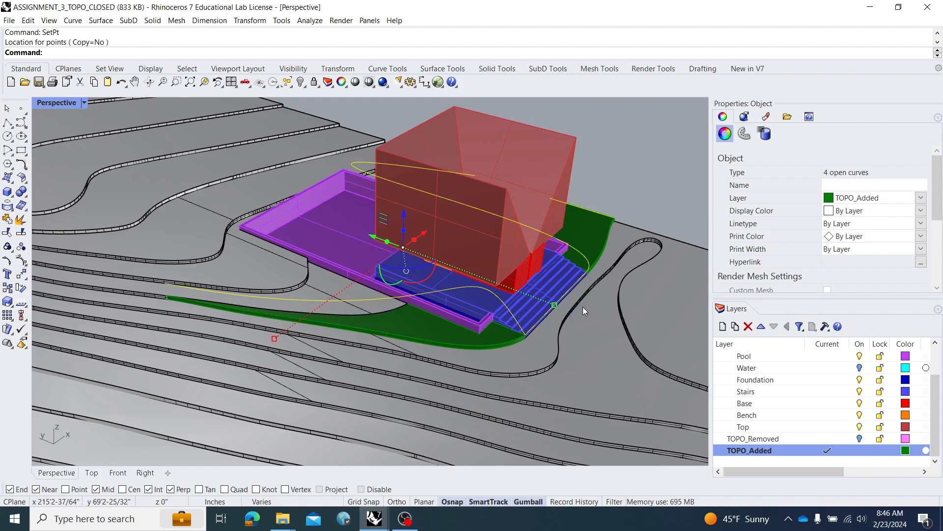
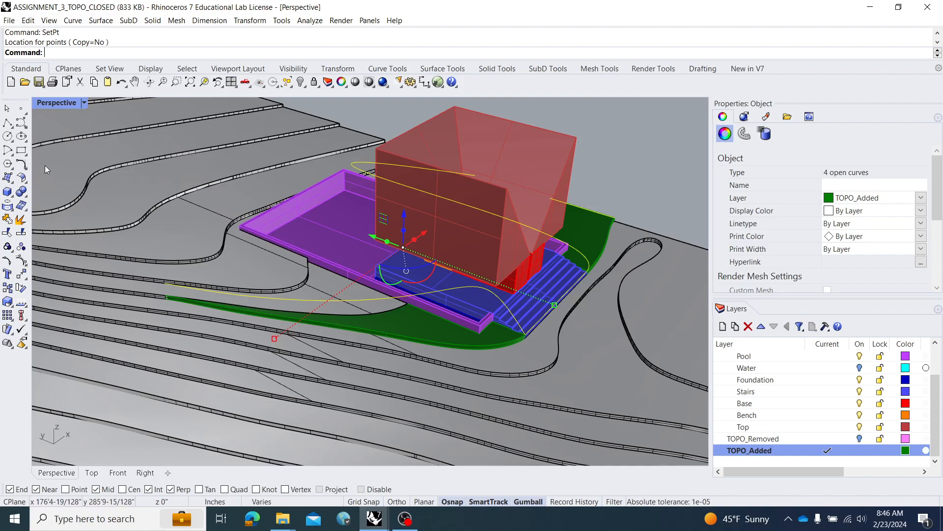
key("Delete")
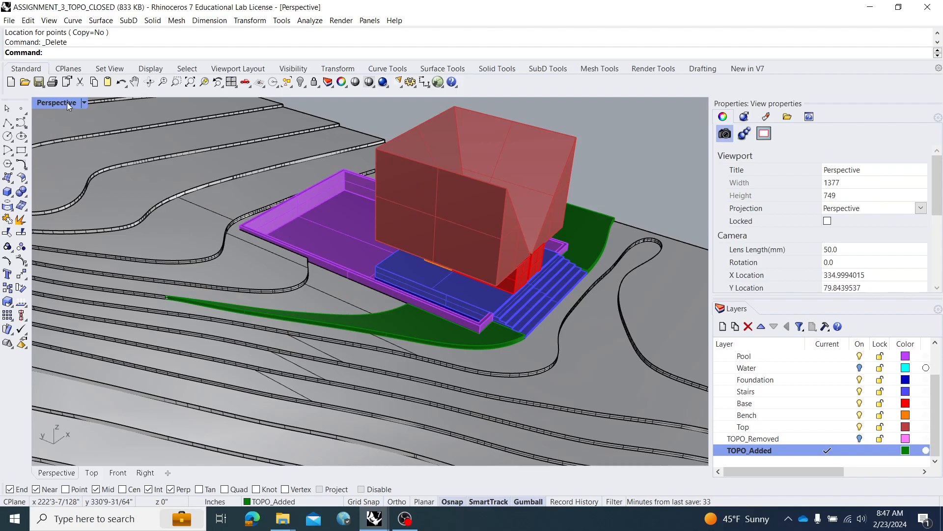
double_click(66, 102)
scroll(234, 176, "down", 2)
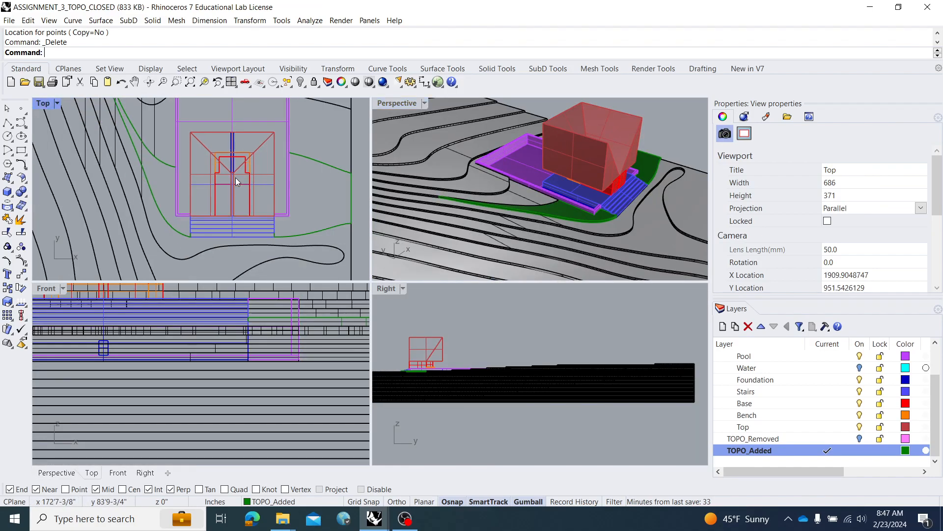
- Draw a degree-3 control point curve in the Top view from the contour west of the pool to the stairs' lower-left corner
right_click_drag(178, 137, 183, 181)
scroll(206, 162, "down", 2)
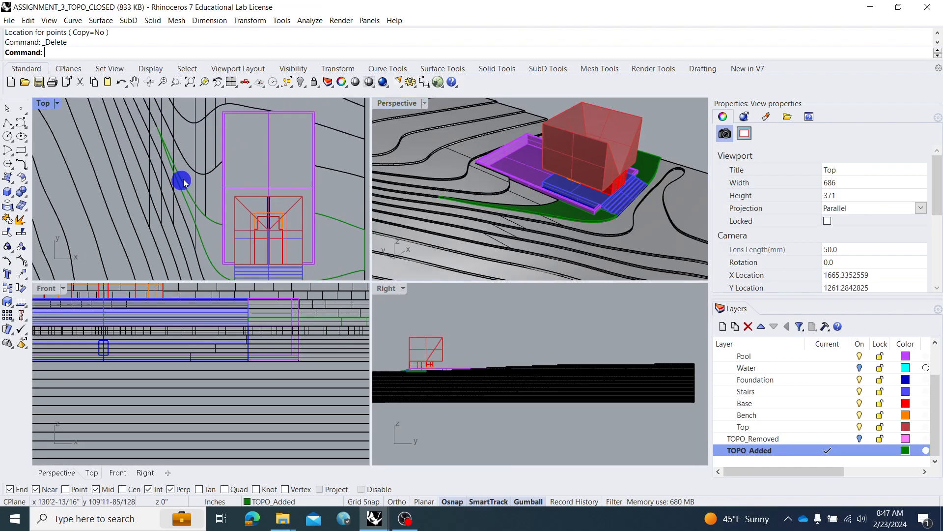
right_click(172, 139)
right_click(182, 149)
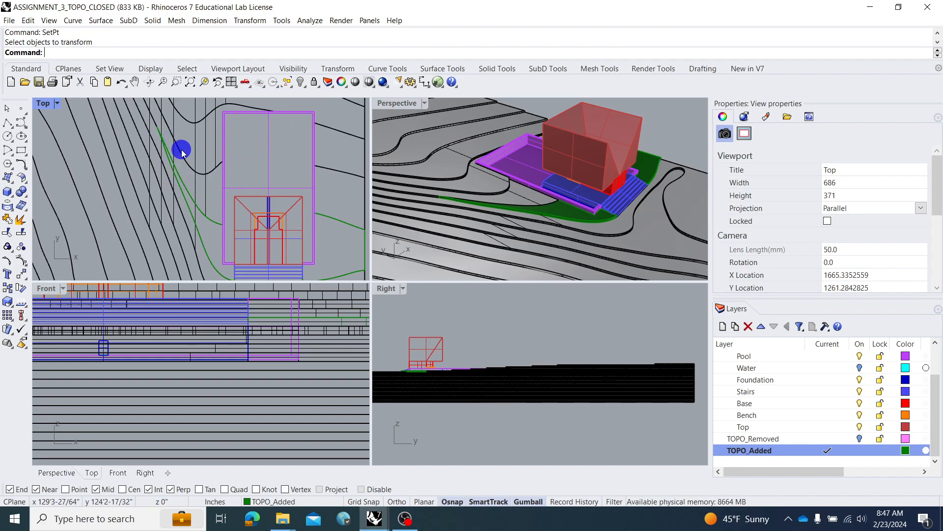
left_click(21, 137)
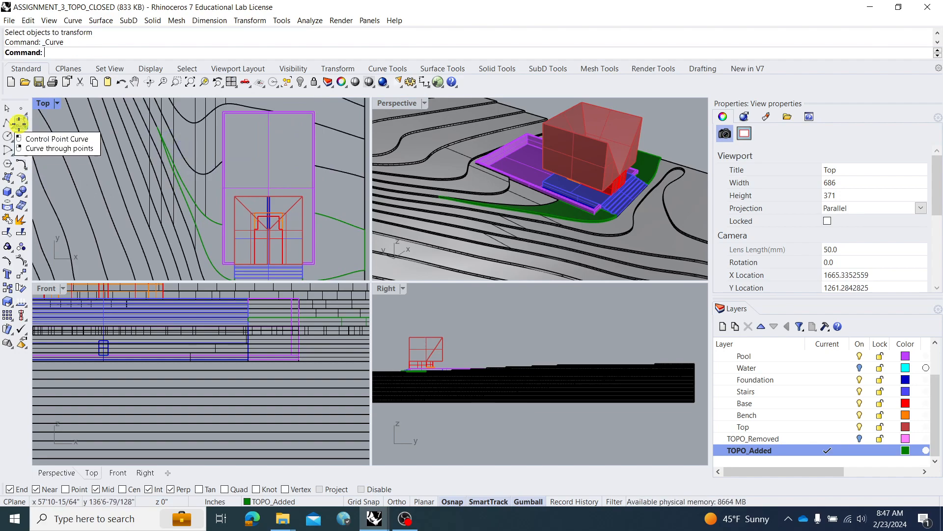
left_click(157, 107)
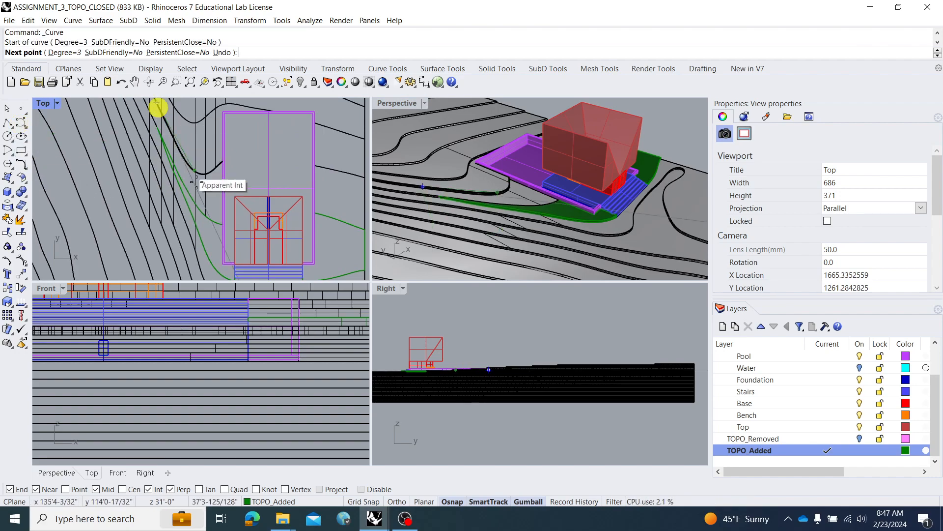
scroll(202, 191, "up", 3)
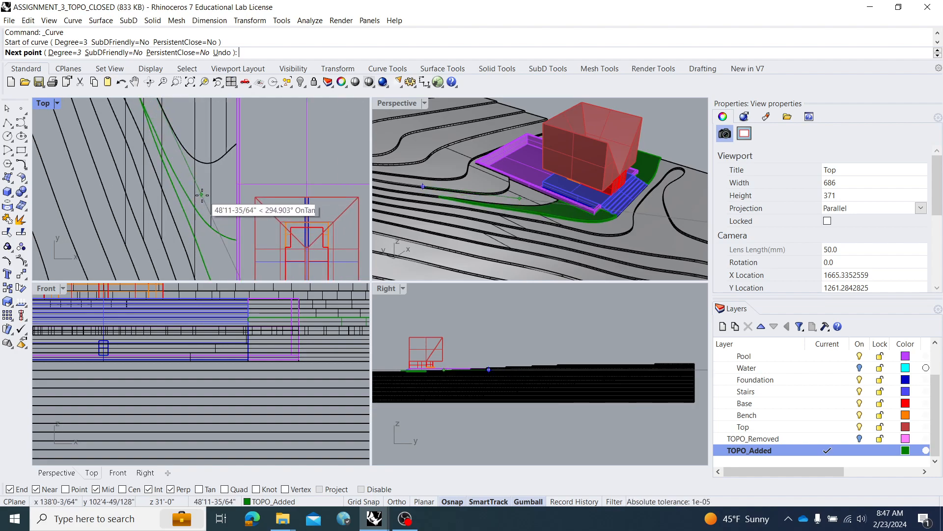
scroll(210, 245, "up", 3)
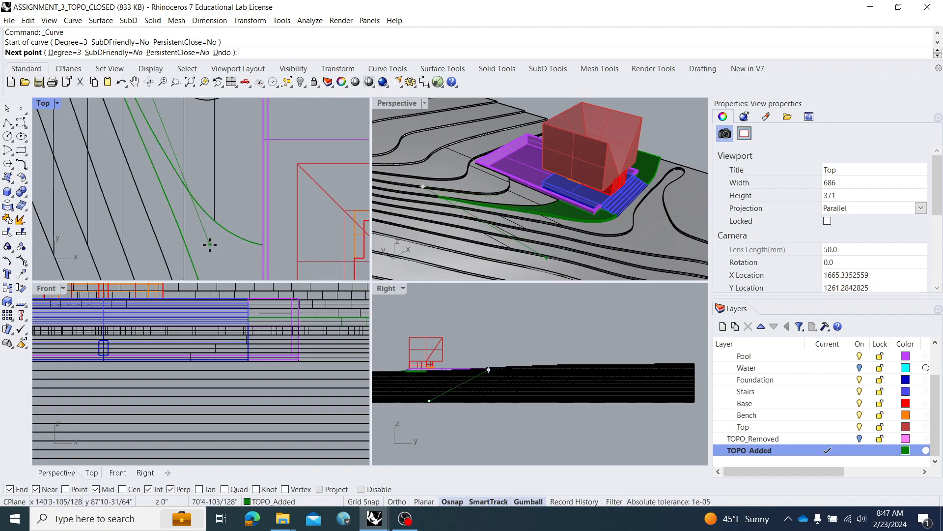
left_click(210, 244)
scroll(204, 210, "down", 5)
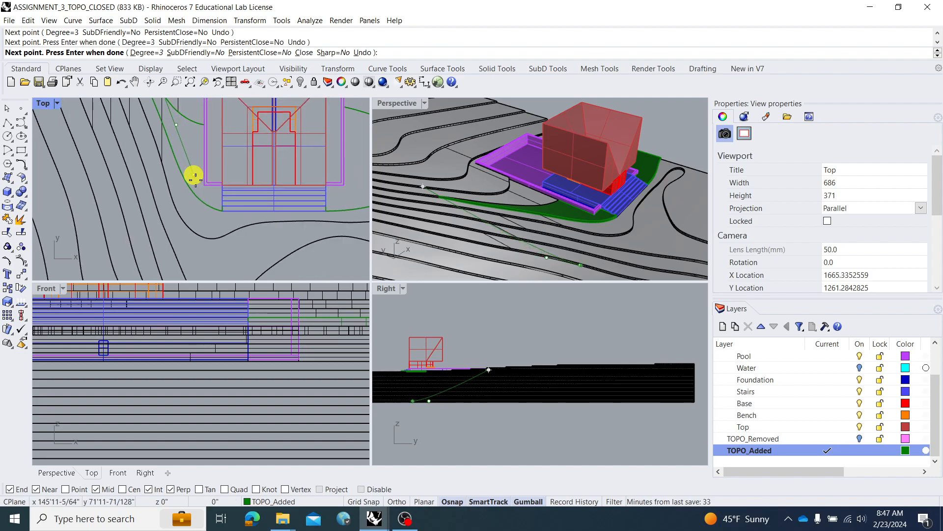
scroll(195, 177, "up", 6)
left_click(201, 183)
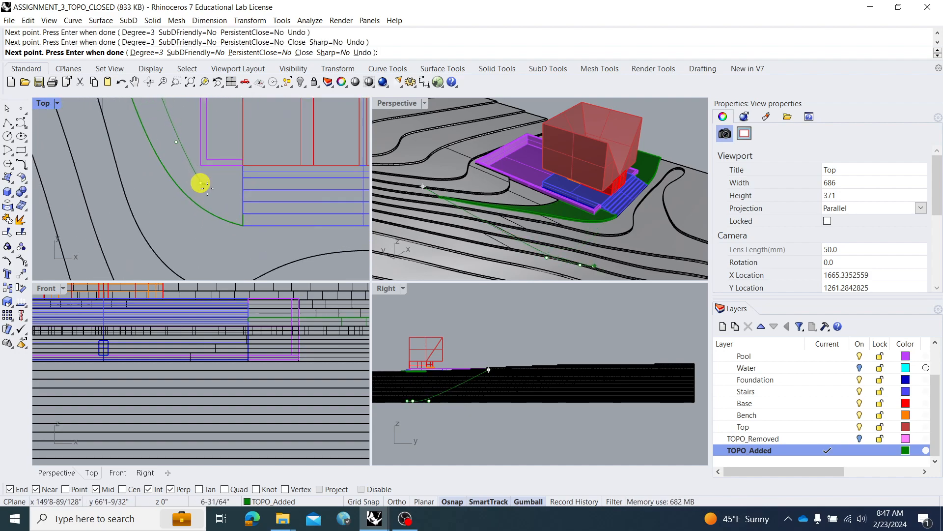
left_click(241, 225)
scroll(240, 225, "down", 4)
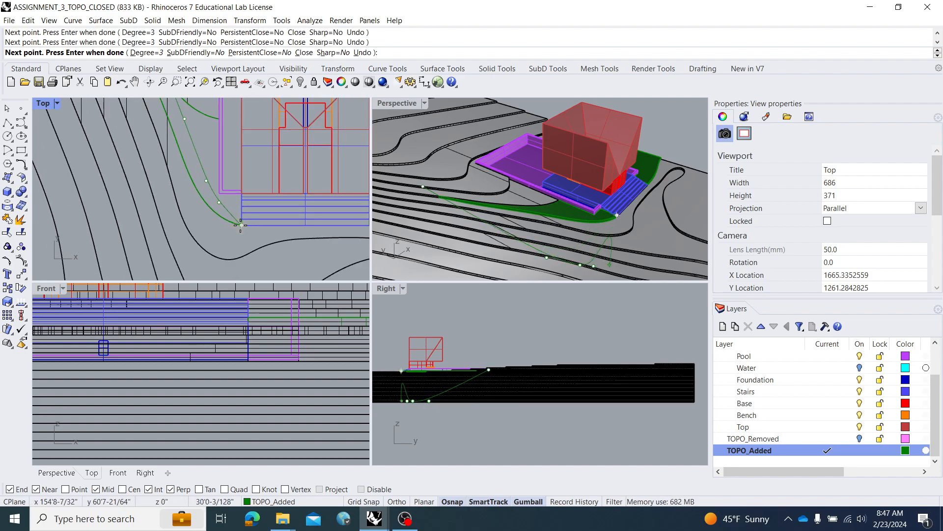
right_click(249, 232)
- Draw a second control point curve in the Top view from the stairs' lower-right corner up to the site's right edge
right_click_drag(244, 216, 106, 193)
key("Return")
left_click(228, 204)
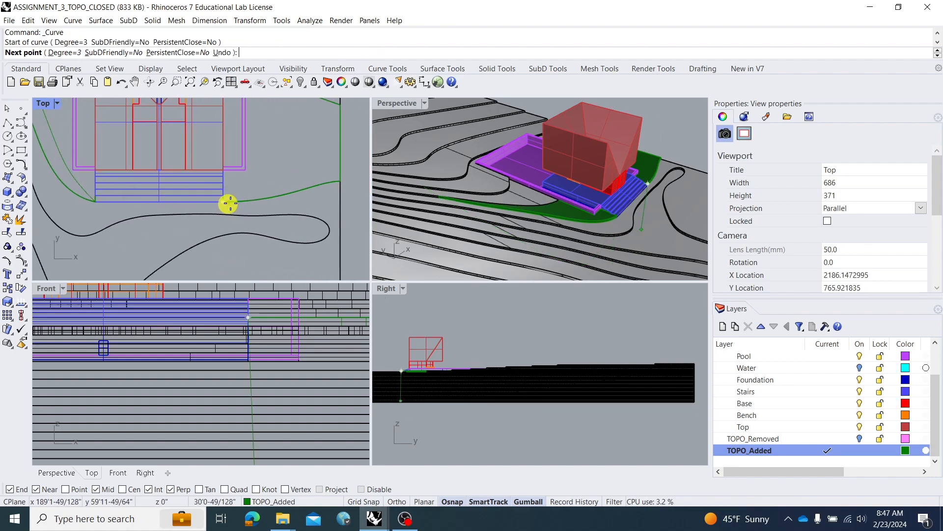
left_click(256, 183)
left_click(304, 122)
right_click_drag(304, 123, 234, 221)
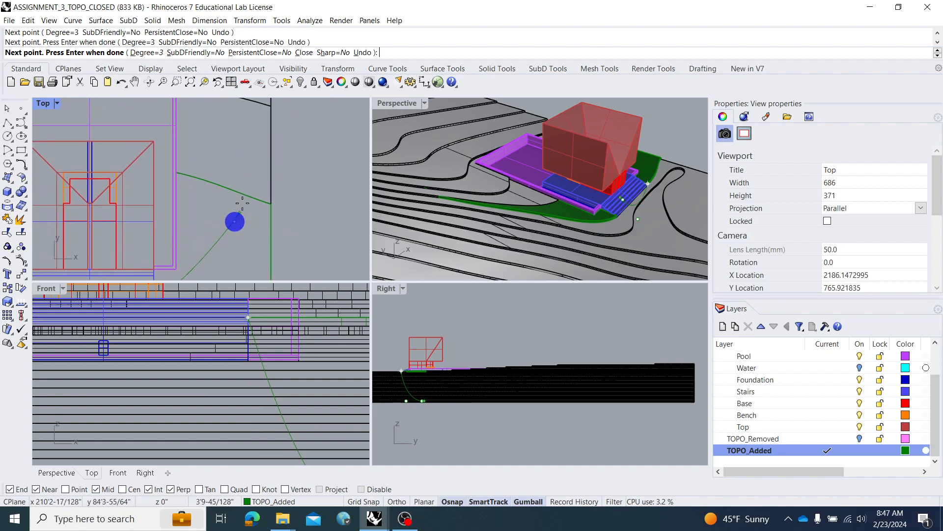
left_click(251, 161)
right_click(273, 152)
scroll(297, 152, "down", 5)
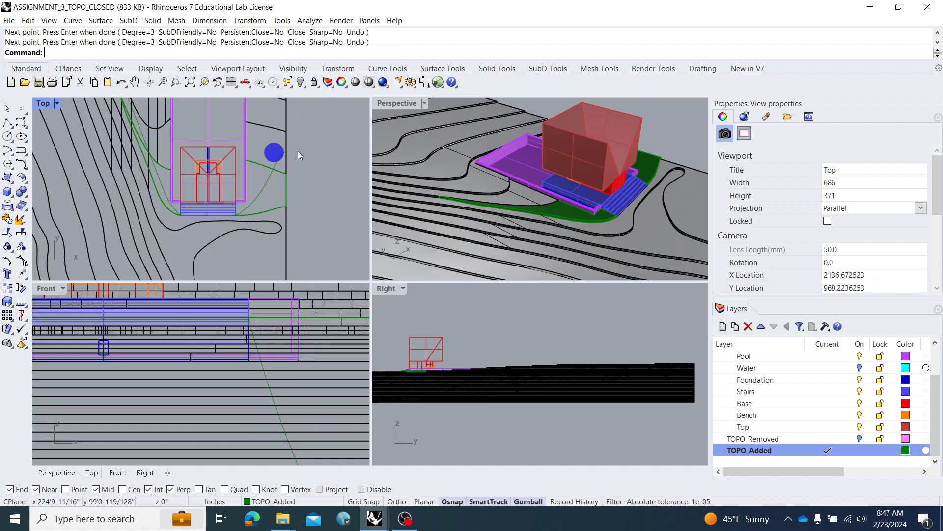
- Select both new curves and trace a polyline around the stairs' sides and pool outline, connecting the curves' ends at the stairs
left_click(267, 191)
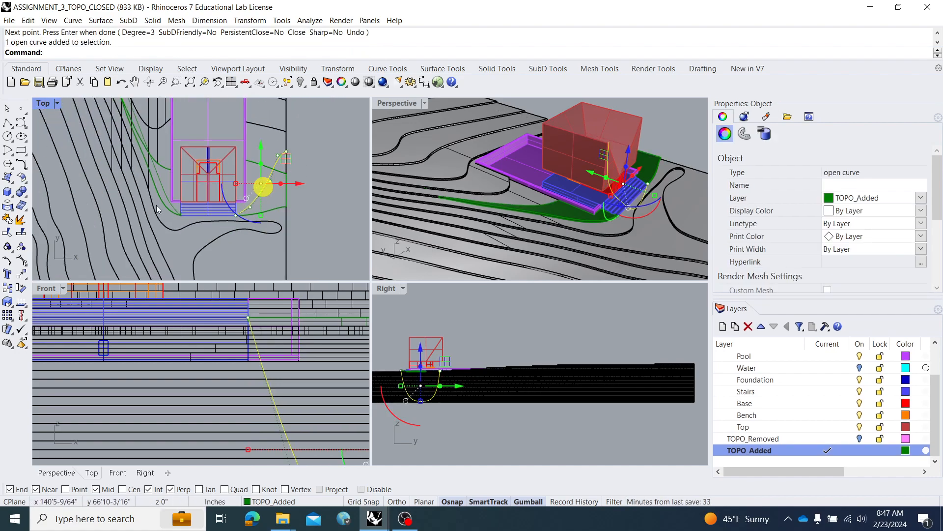
left_click(169, 201, "shift")
left_click(7, 122)
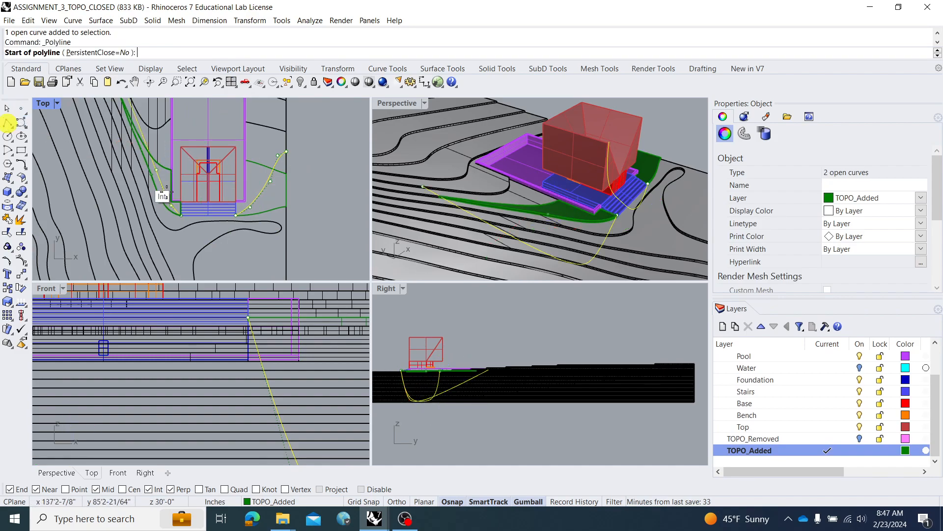
scroll(179, 208, "up", 3)
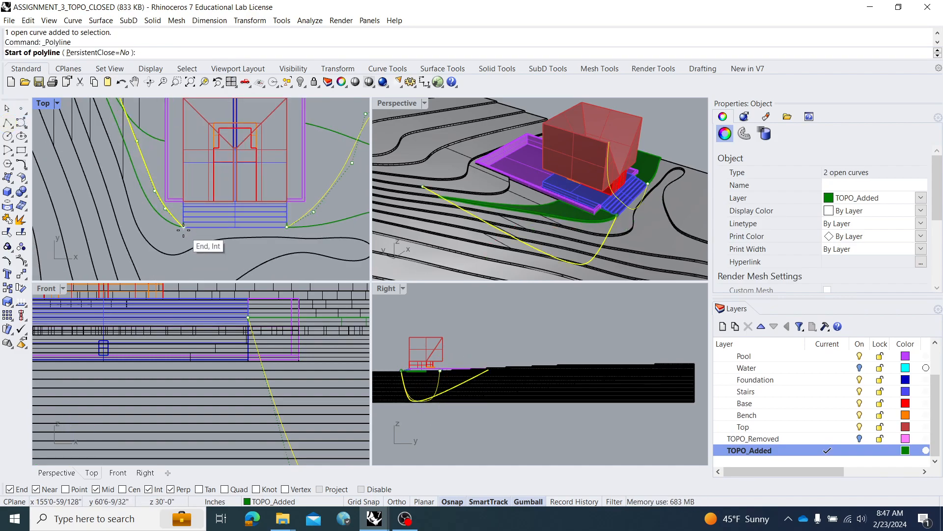
left_click(183, 226)
scroll(185, 224, "up", 3)
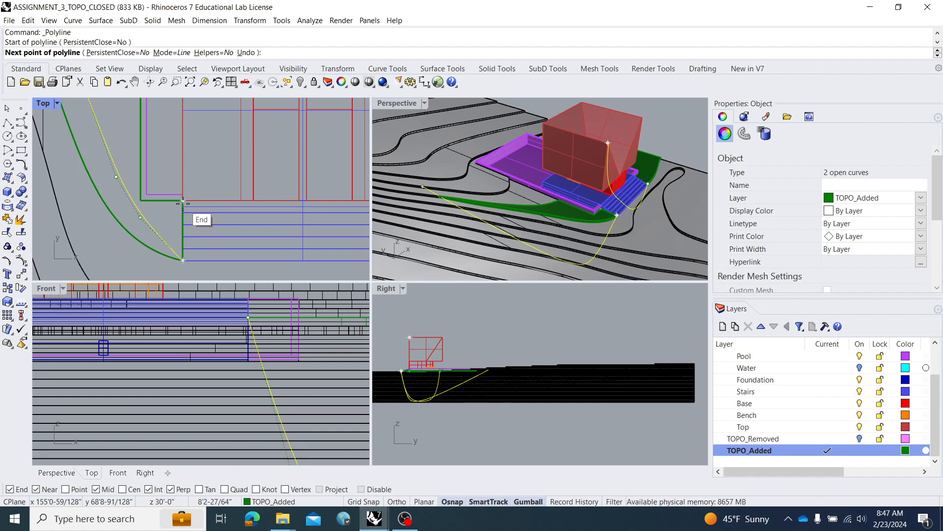
left_click(183, 201)
left_click(141, 204)
scroll(141, 202, "down", 3)
right_click_drag(142, 202, 164, 99)
left_click(160, 129)
left_click(273, 127)
right_click_drag(289, 205, 259, 114)
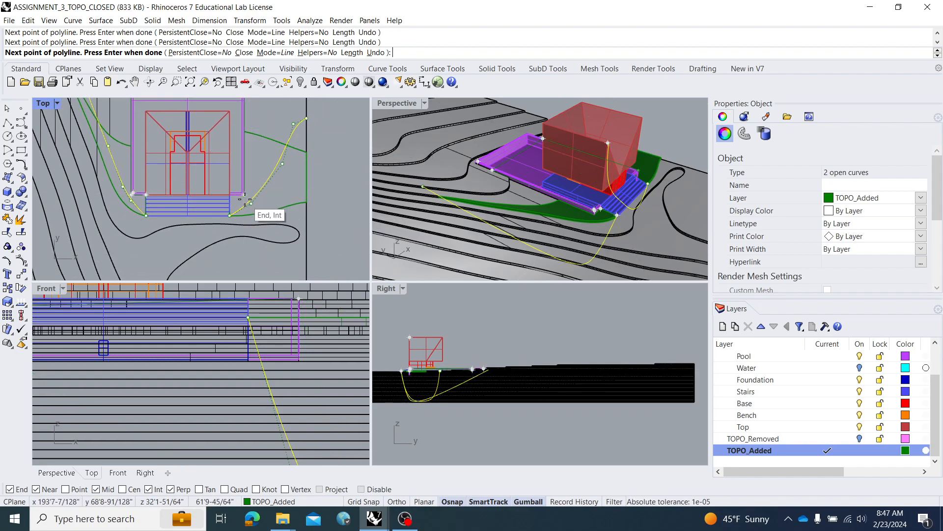
scroll(245, 202, "up", 3)
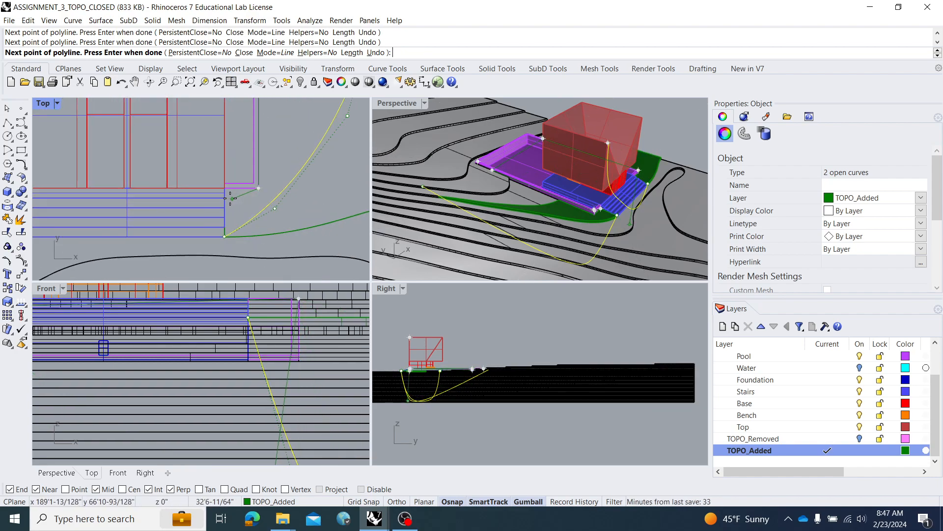
left_click(225, 236)
right_click(245, 197)
- Add the new polyline to the selection and draw a short line up the site's right edge from the right curve's end
left_click(224, 213, "shift")
left_click(251, 243)
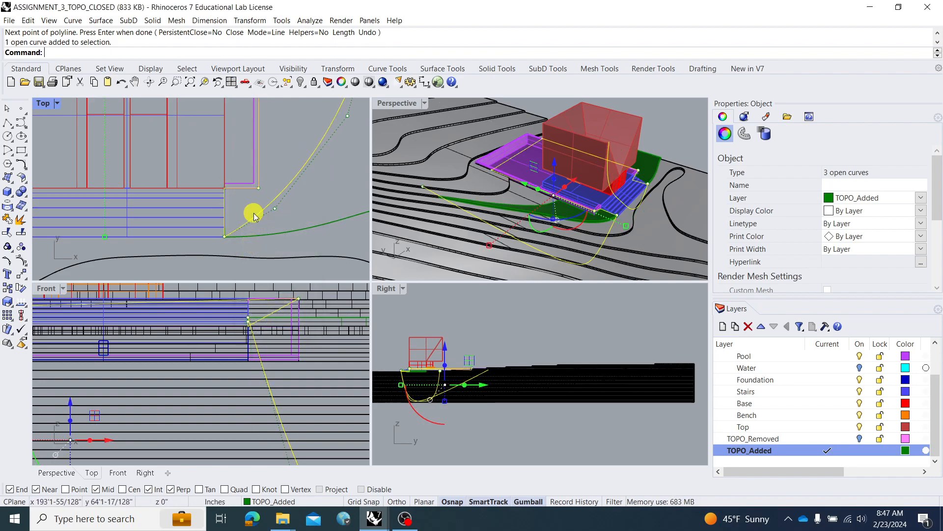
scroll(267, 208, "down", 5)
scroll(261, 165, "up", 5)
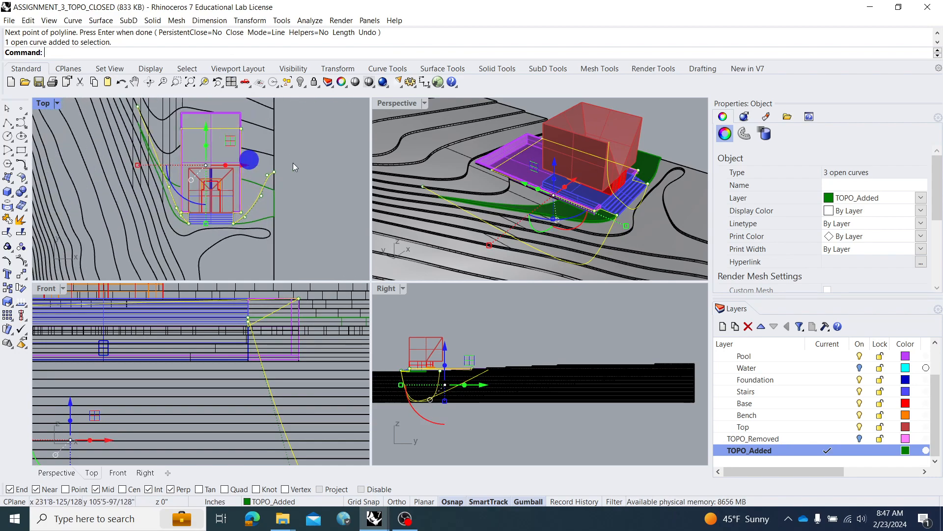
right_click(265, 177)
left_click(267, 178)
left_click(265, 151)
right_click(267, 152)
- Add the short site-edge line to the selected boundary curves, excluding the terrain polysurface
left_click(265, 163, "shift")
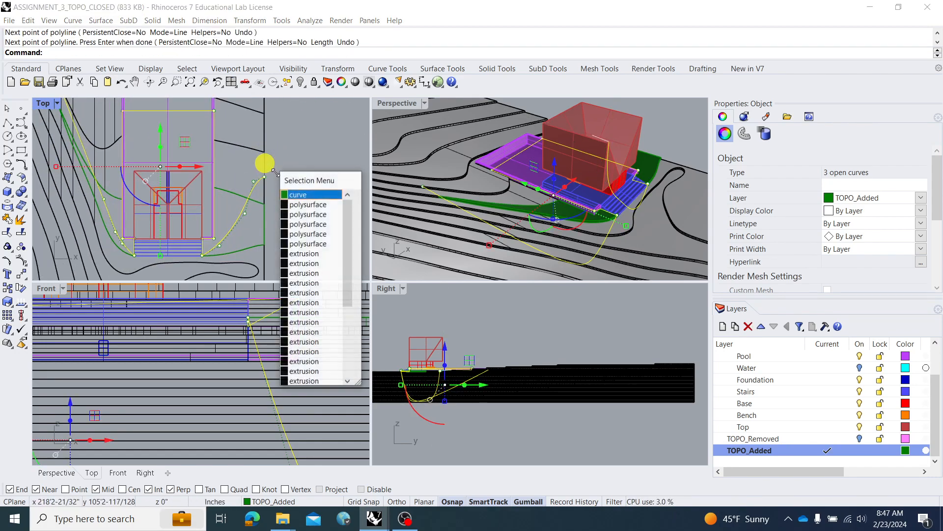
left_click(294, 203)
left_click(266, 163, "shift")
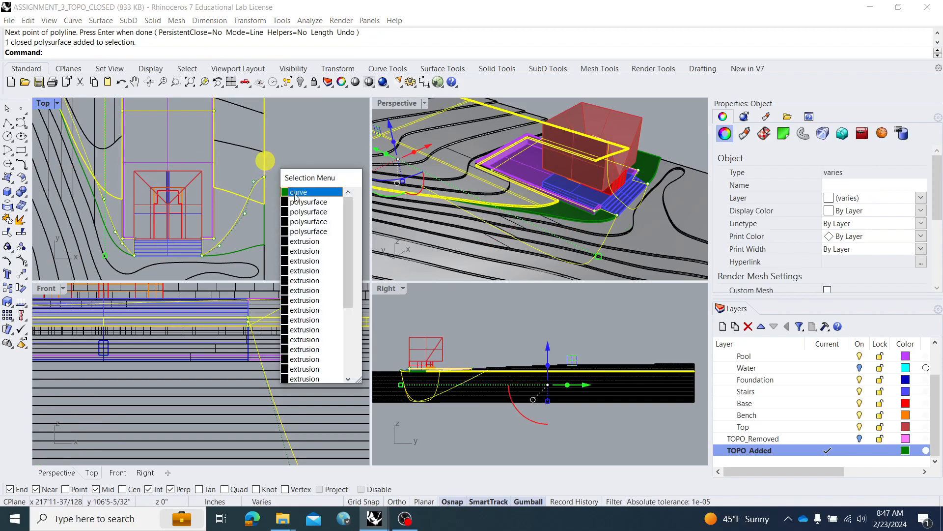
left_click(295, 193)
left_click(264, 137, "ctrl")
scroll(275, 147, "down", 4)
right_click_drag(209, 143, 236, 175)
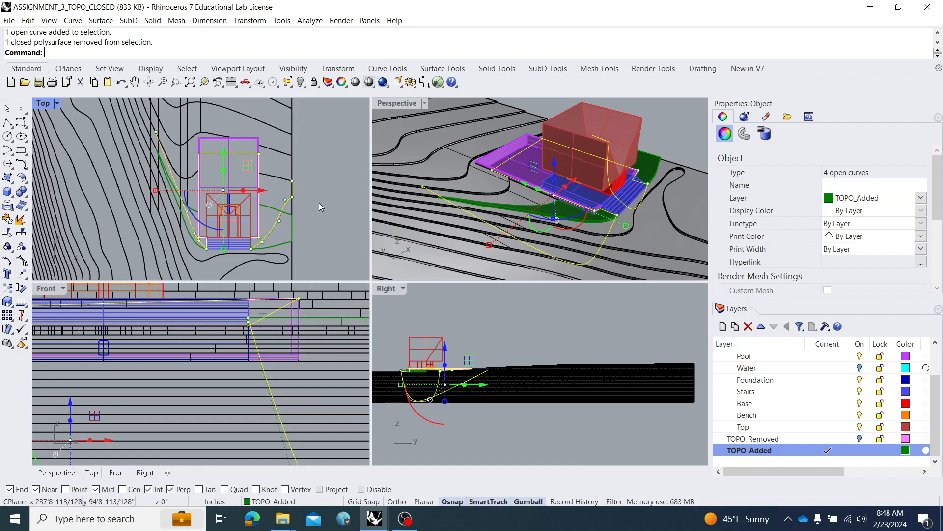
- Flatten the four selected curves with SetPt, Z only and aligned to World, onto the green added terrain's corner at 30'-0"
type("SetPt")
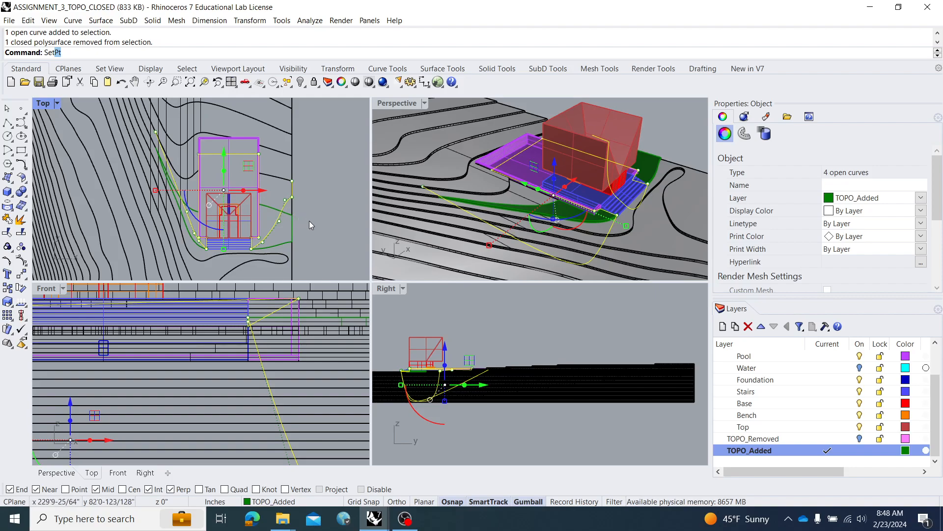
key("Return")
right_click_drag(667, 158, 630, 153)
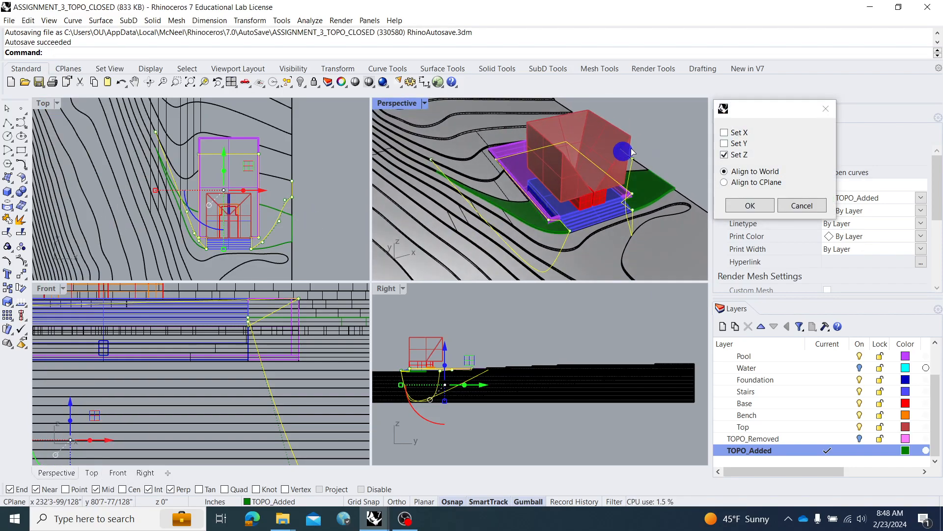
key("Return")
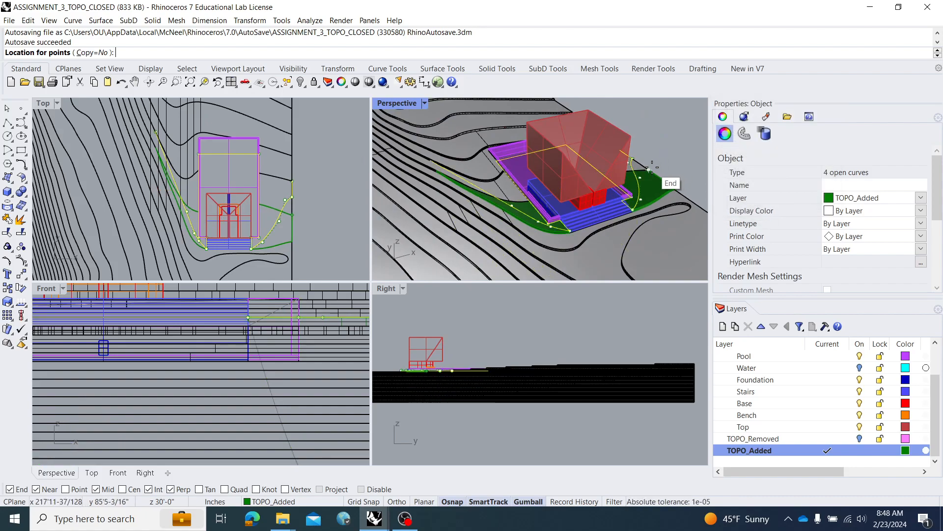
left_click(652, 167)
right_click_drag(652, 167, 540, 177)
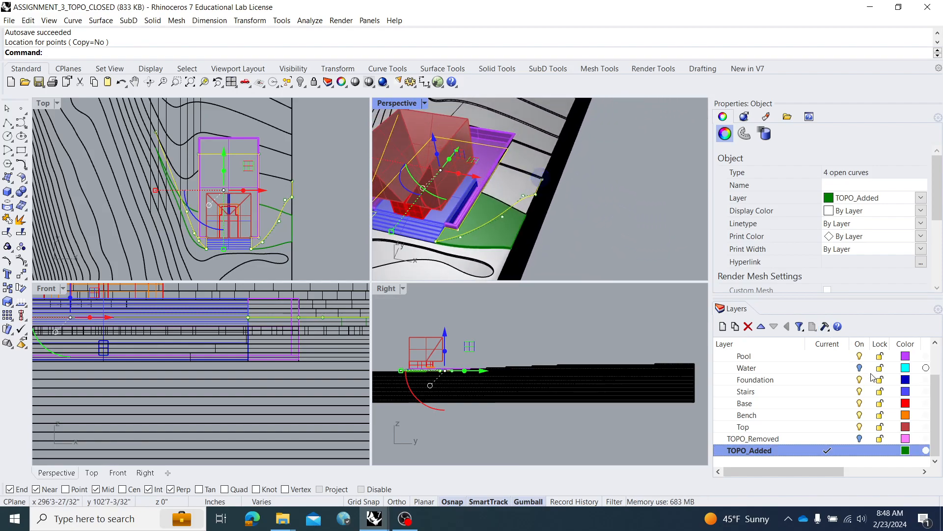
- Show the TOPO_CURVES_CLOSED layer and add the contour crossing the pool to the selected boundary curves, excluding the green extrusion
scroll(860, 398, "up", 3)
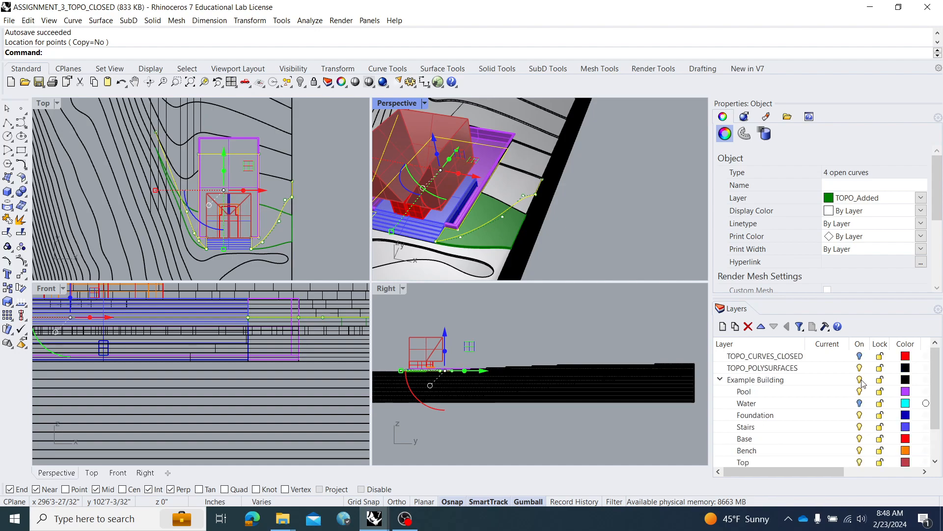
left_click(859, 356)
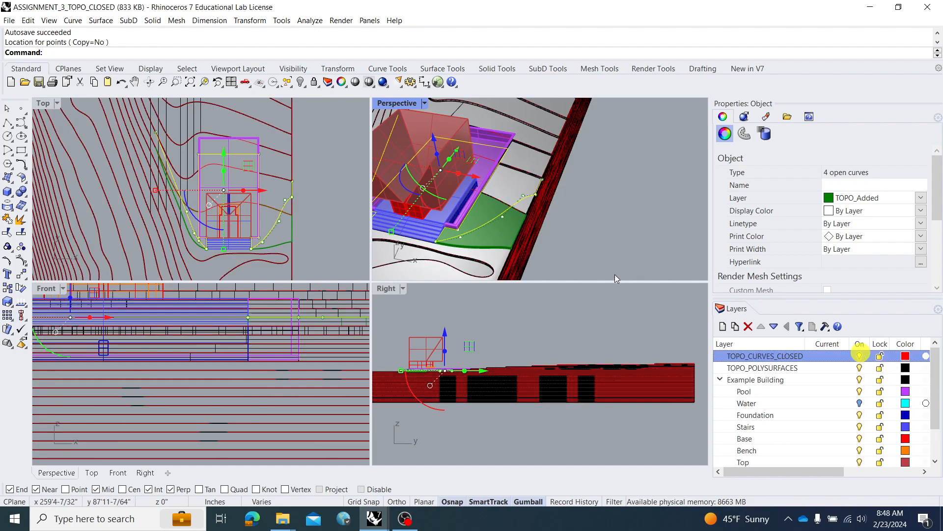
left_click(499, 202, "shift")
left_click(523, 172, "shift")
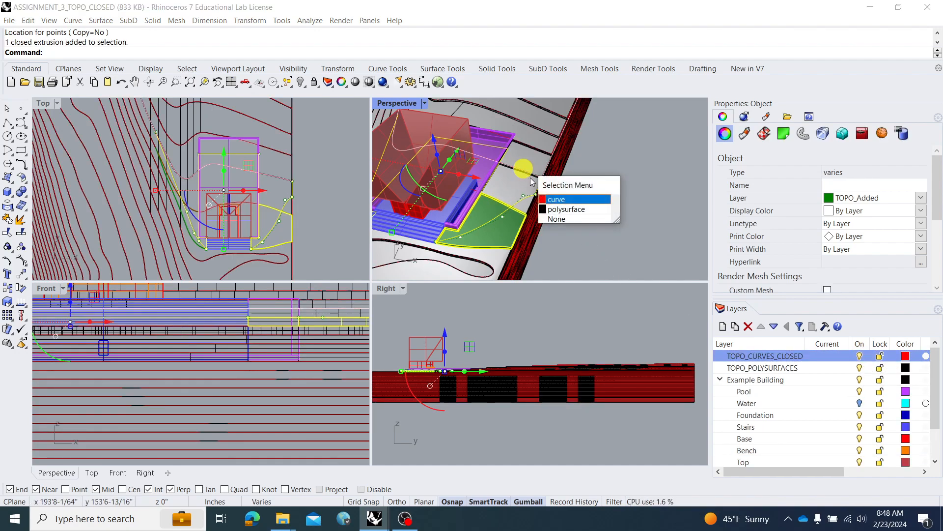
left_click(552, 200)
left_click(500, 197, "ctrl")
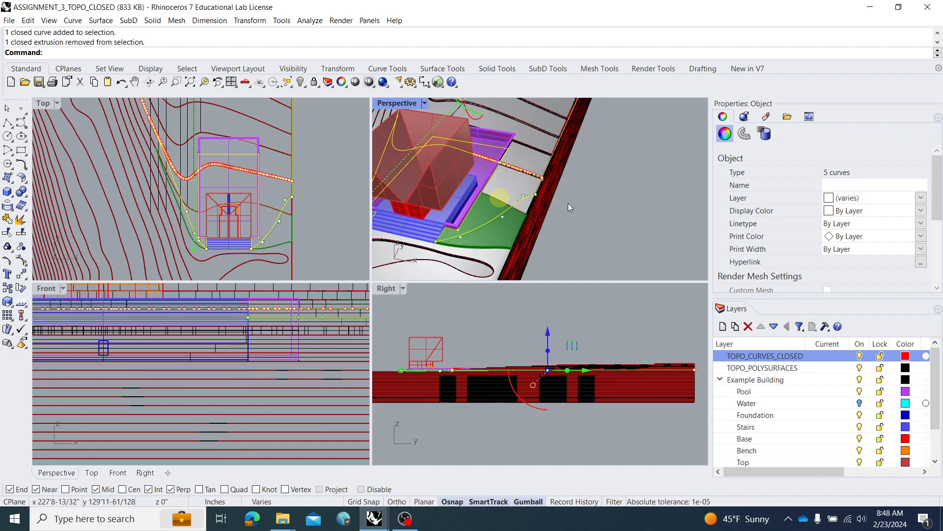
- Use CurveBoolean to keep the two regions on either side of the pool between the boundary curves and the contour
type("CurveB")
right_click(280, 169)
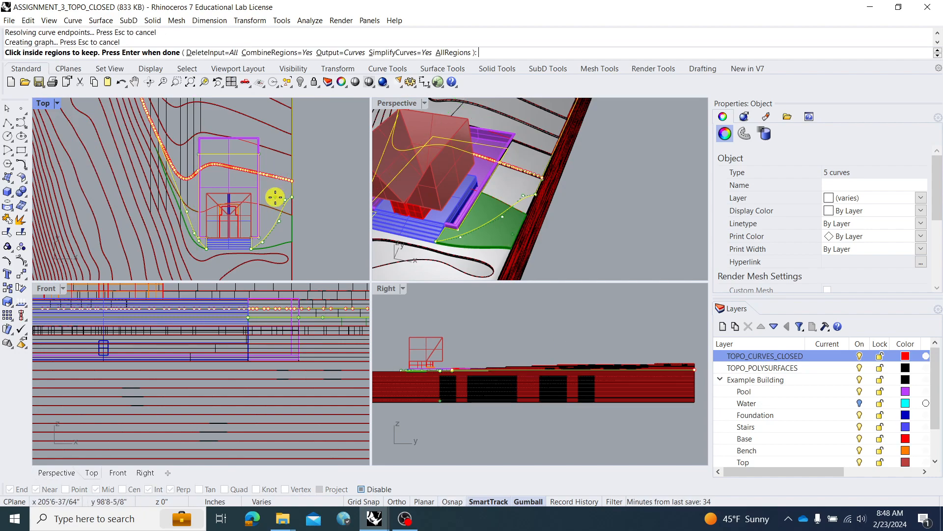
left_click(273, 198)
left_click(188, 192)
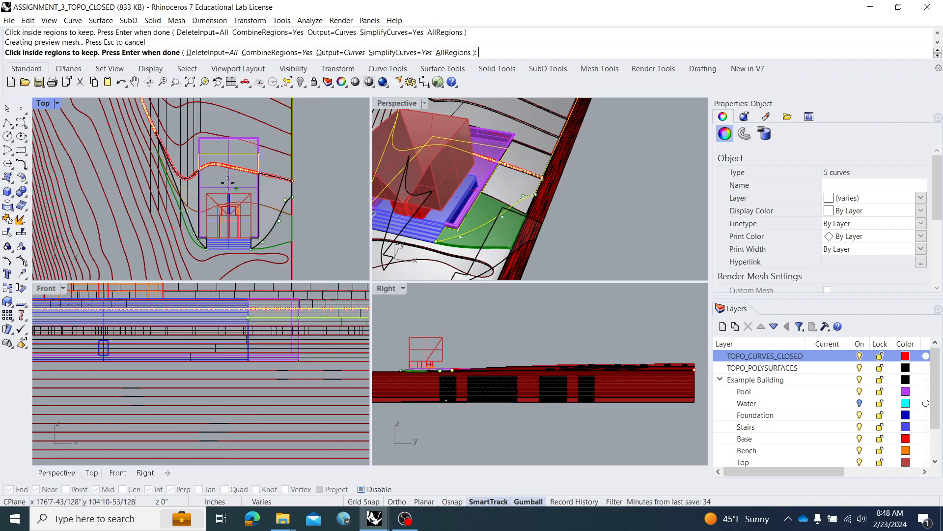
scroll(203, 207, "up", 2)
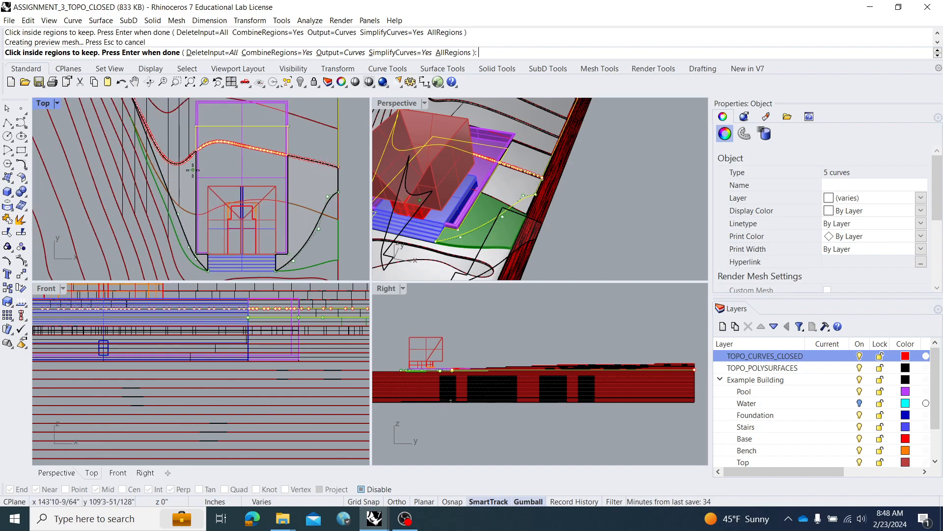
right_click(301, 182)
- Flatten the two closed curves with SetPt, Z only and aligned to World, onto the top of the existing green added terrain
type("SetPt")
right_click(543, 177)
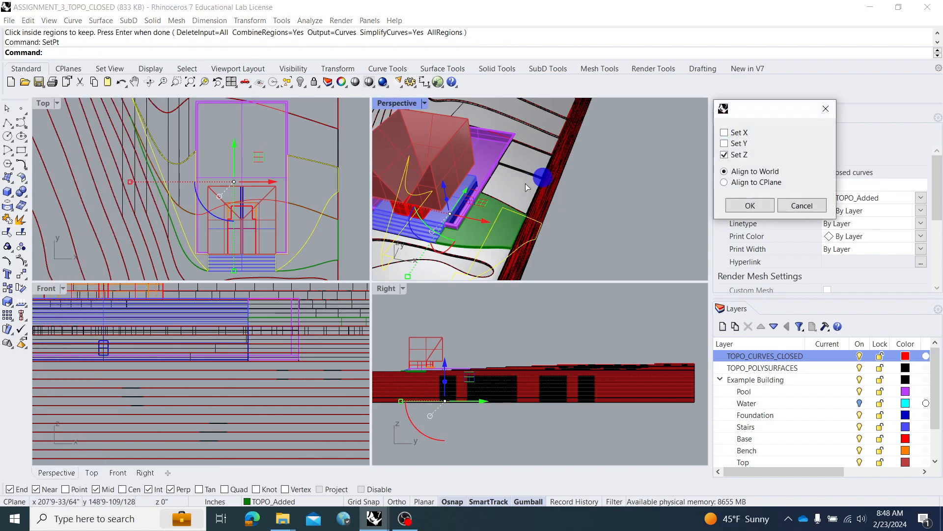
key("Return")
left_click(498, 194)
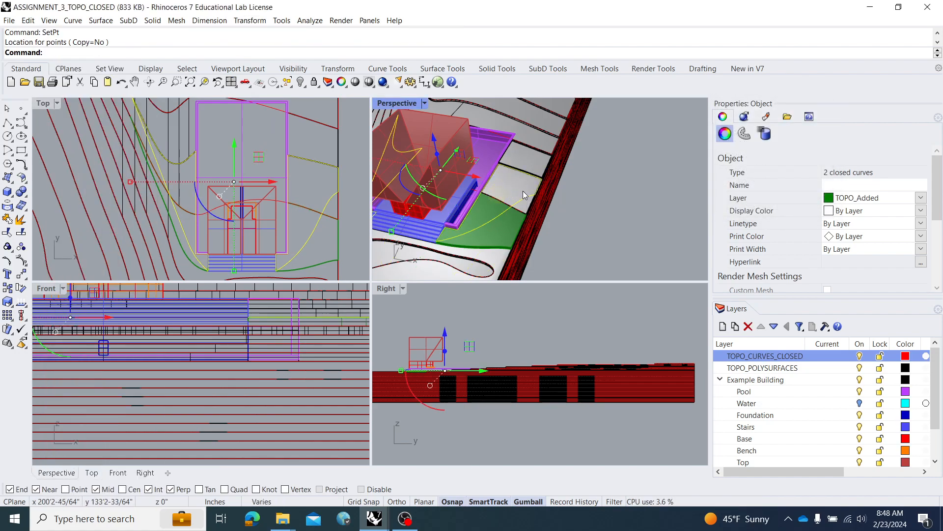
- Extrude the two closed curves as solids up to the corner of the adjoining terrain step beside the pool
type("ExtrudeCrv")
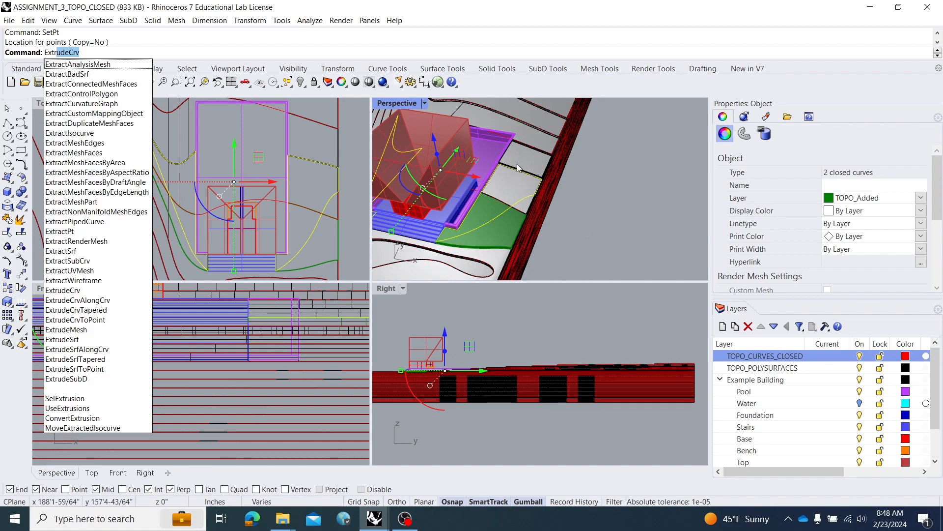
key("Return")
scroll(529, 166, "up", 5)
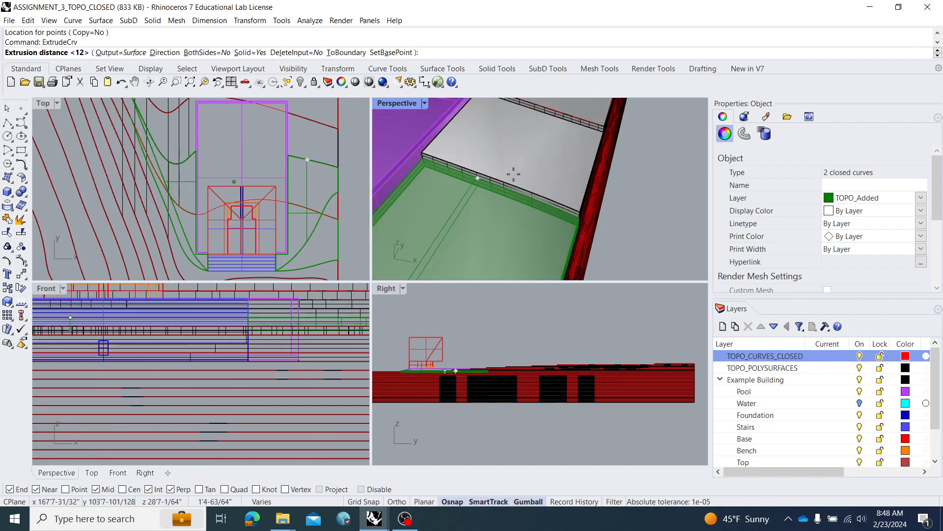
left_click(422, 151)
- Maximize the Perspective viewport, inspect both sides of the new terrain layer, and turn off the TOPO_CURVES_CLOSED layer
scroll(528, 166, "down", 6)
mouse_move(565, 199)
right_mouse_down()
mouse_move(612, 167)
mouse_move(629, 173)
mouse_move(487, 150)
mouse_move(499, 167)
mouse_move(408, 165)
mouse_move(598, 259)
right_mouse_up()
double_click(398, 102)
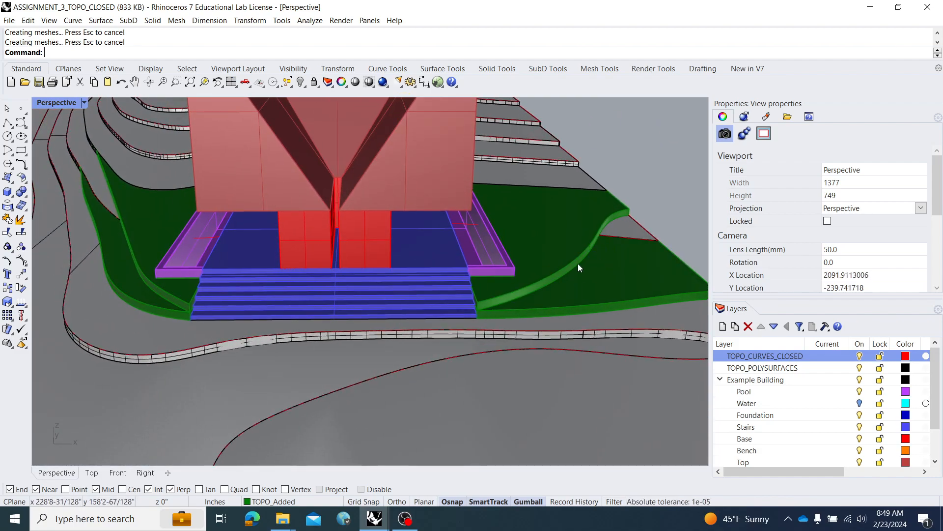
mouse_move(574, 263)
right_mouse_down()
mouse_move(526, 283)
mouse_move(563, 286)
right_mouse_up()
mouse_move(431, 262)
right_mouse_down()
mouse_move(558, 280)
mouse_move(542, 274)
right_mouse_up()
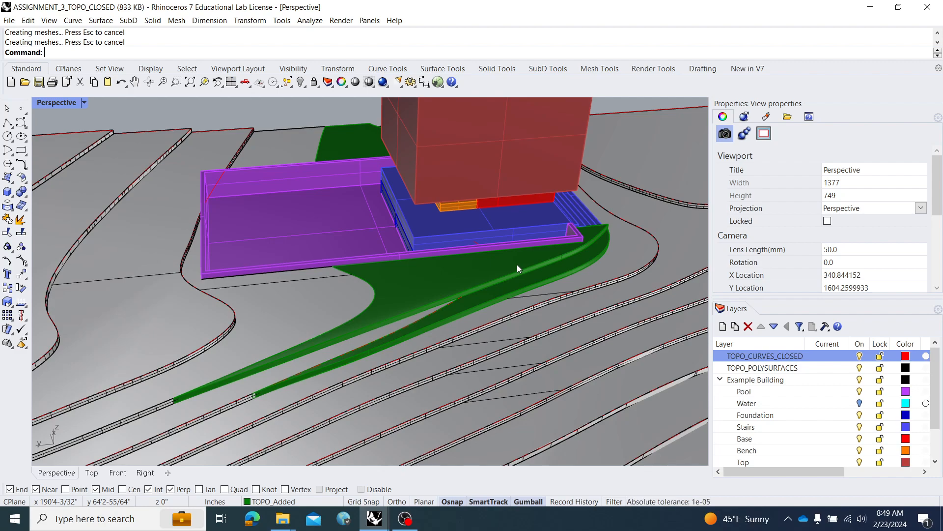
right_click_drag(513, 261, 482, 240)
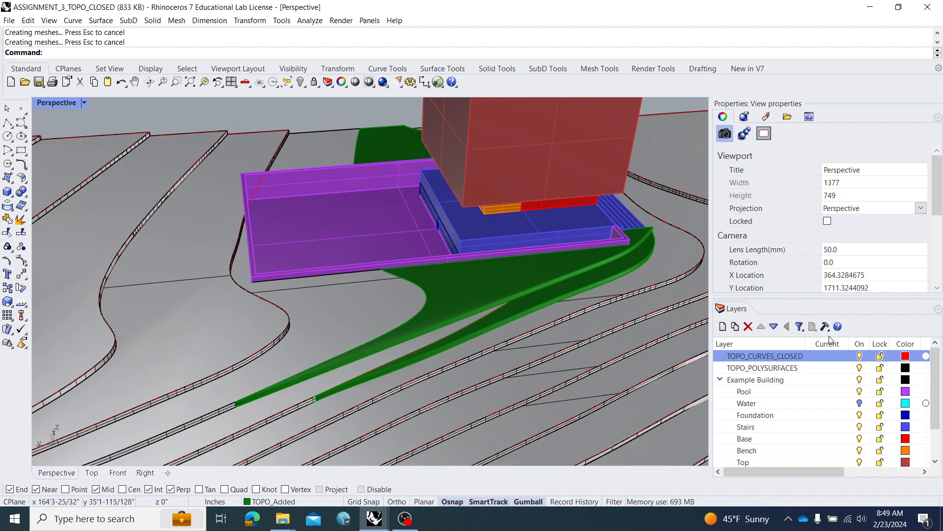
left_click(860, 357)
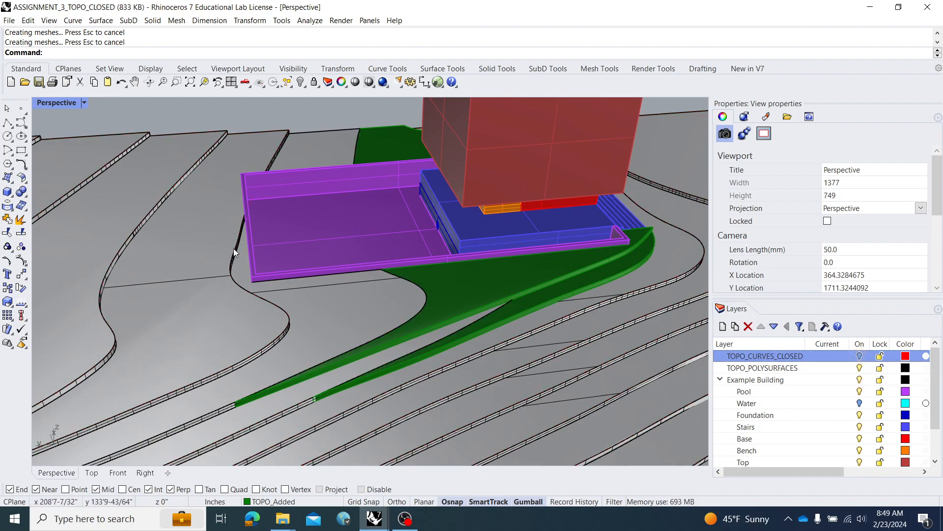
- Draw a thin flat box across the house and pool area, from the contour behind the pool to beside its front-right corner
left_click(9, 192)
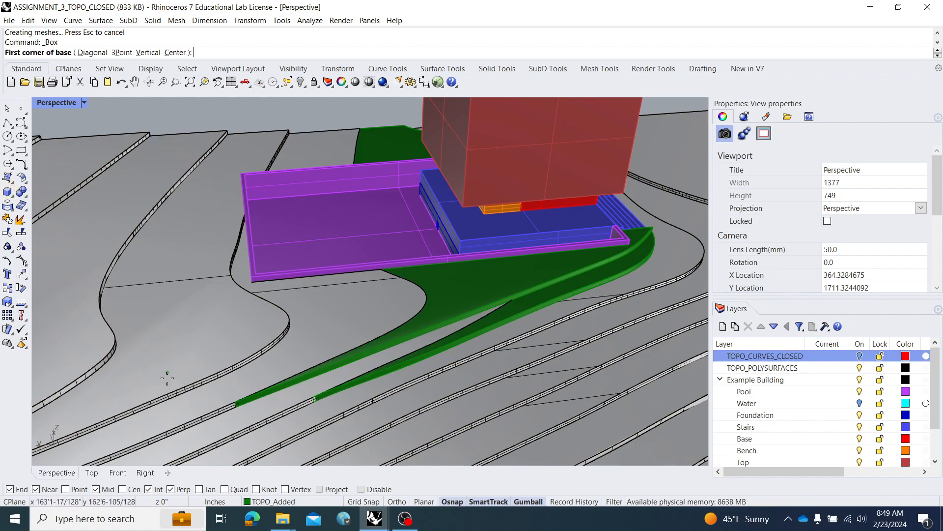
left_click(250, 352)
right_click_drag(249, 352, 132, 308)
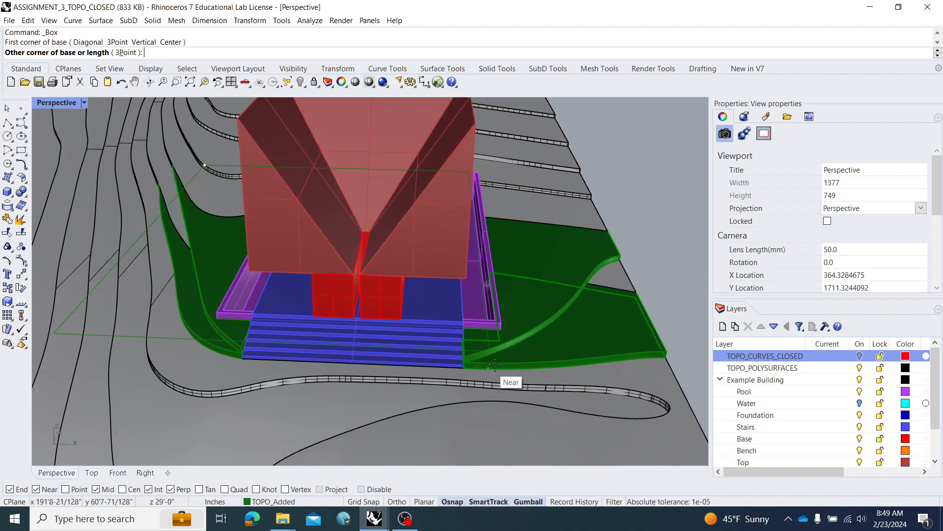
left_click(538, 325)
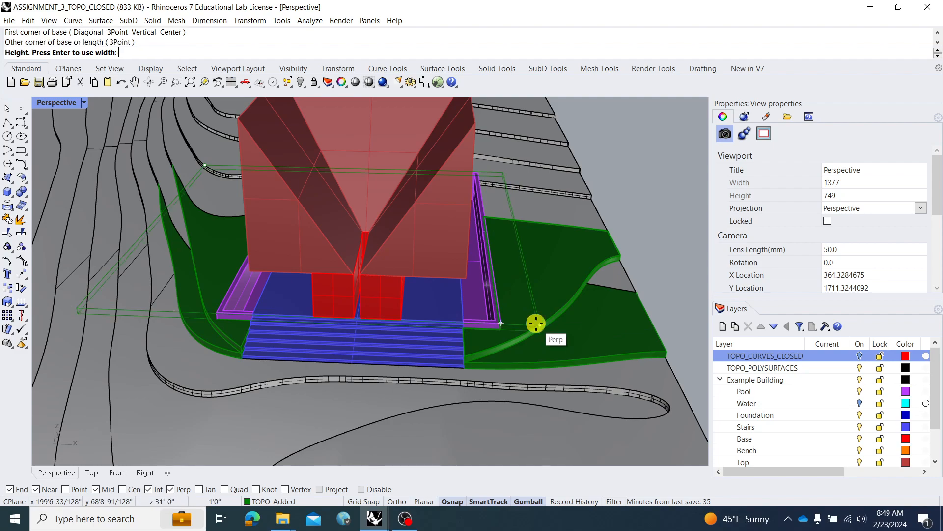
left_click(605, 227)
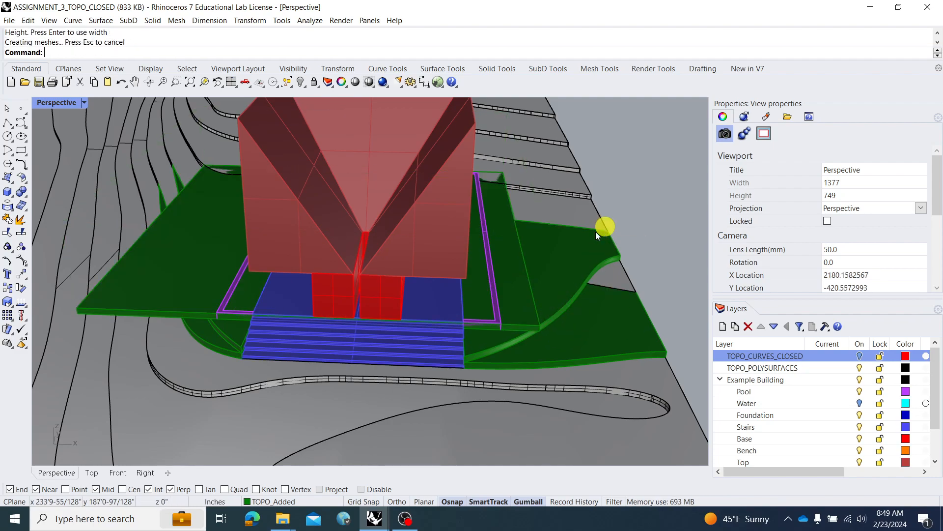
- Move the box sideways past the site's right edge and use Scale1D from its front-left corner to fit it to that edge
left_click(523, 254)
left_click_drag(375, 230, 474, 245)
type("Scale1D")
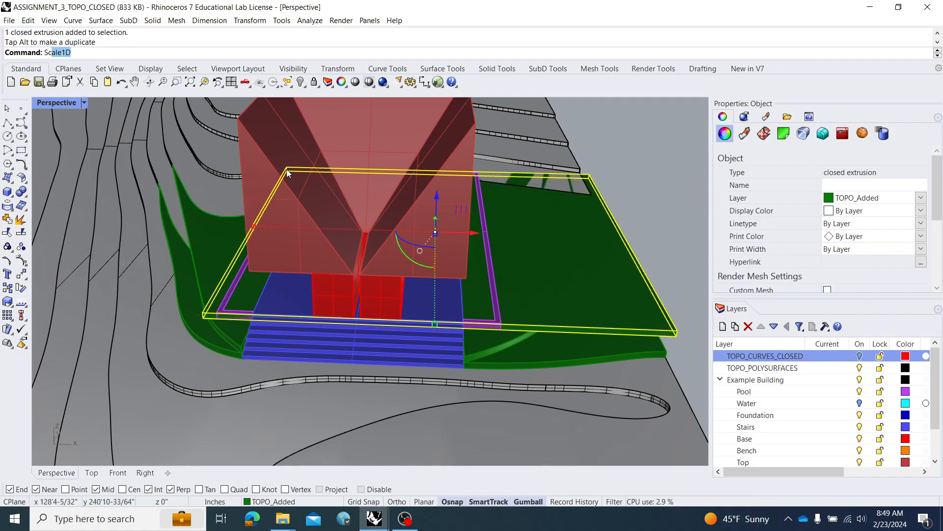
key("Return")
left_click(203, 313)
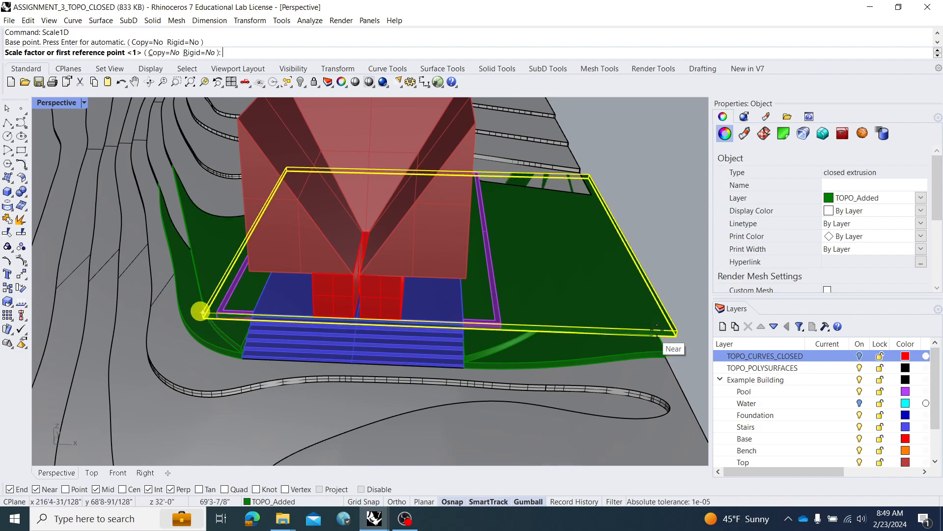
left_click(682, 328)
left_click(669, 347)
- Use Scale1D from the box's front-right corner to widen its left side outward beyond the pool
right_click(671, 331)
left_click(671, 331)
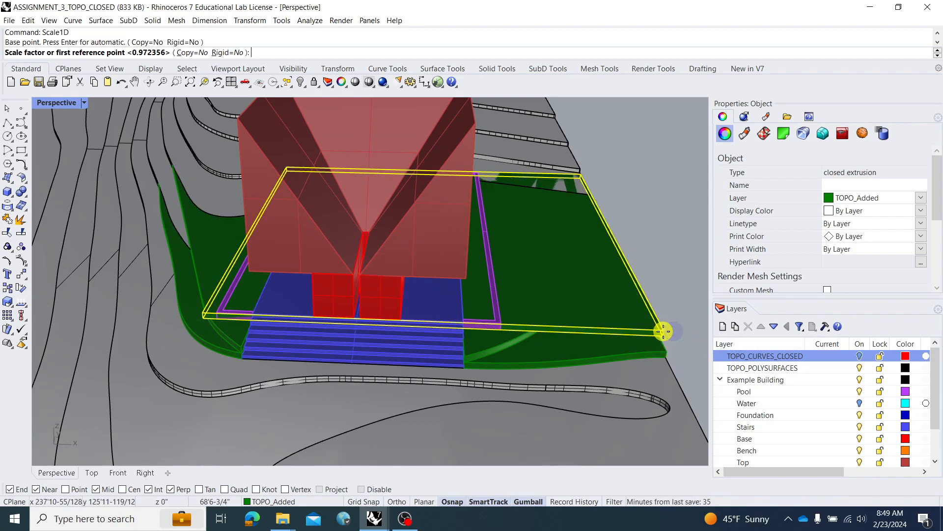
left_click(199, 309)
right_click_drag(224, 286, 249, 282)
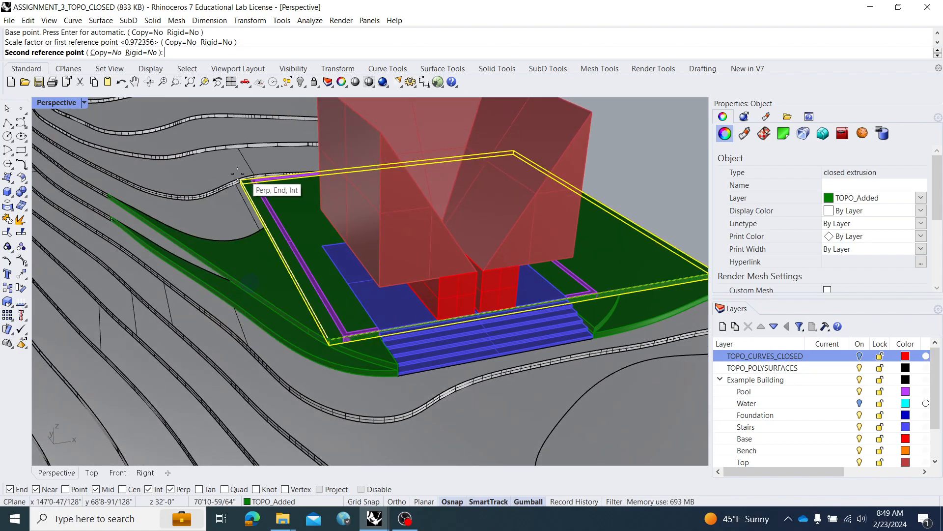
left_click(219, 181)
- Use Scale1D from the box's front-left corner to extend its back side farther behind the pool
right_click(219, 182)
left_click(295, 344)
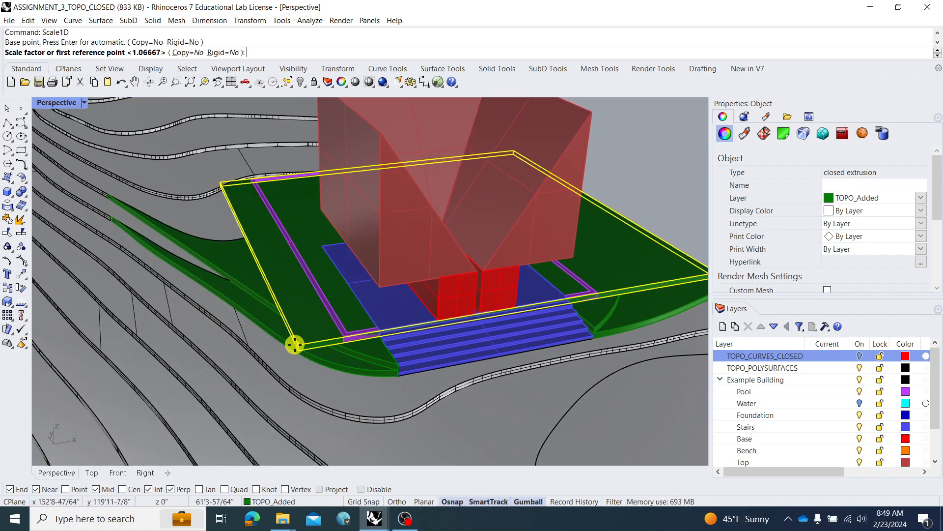
left_click(212, 178)
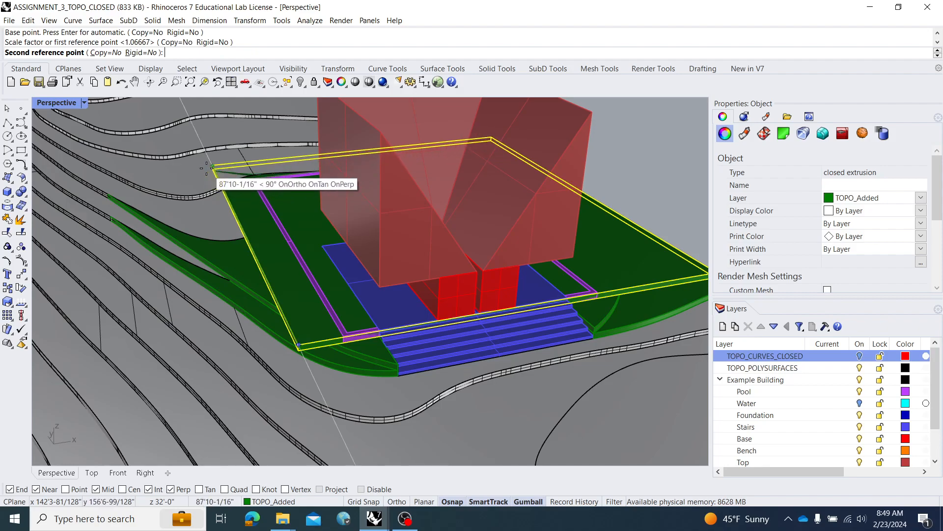
left_click(207, 169)
right_click_drag(222, 176, 175, 159)
right_click_drag(212, 197, 270, 194)
- Use Scale1D from the box's back-left corner to fit its front side to the pool's front corner, and deselect it
right_click(92, 190)
left_click(85, 199)
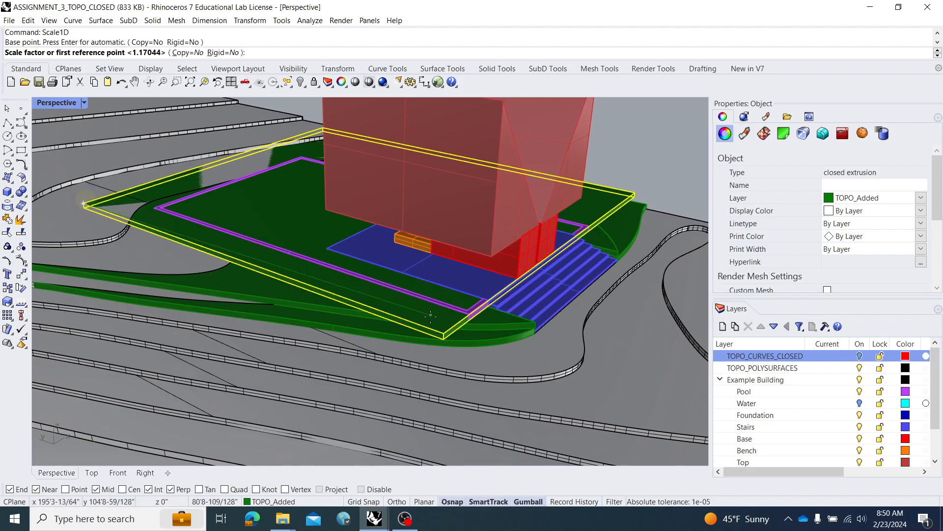
left_click(444, 337)
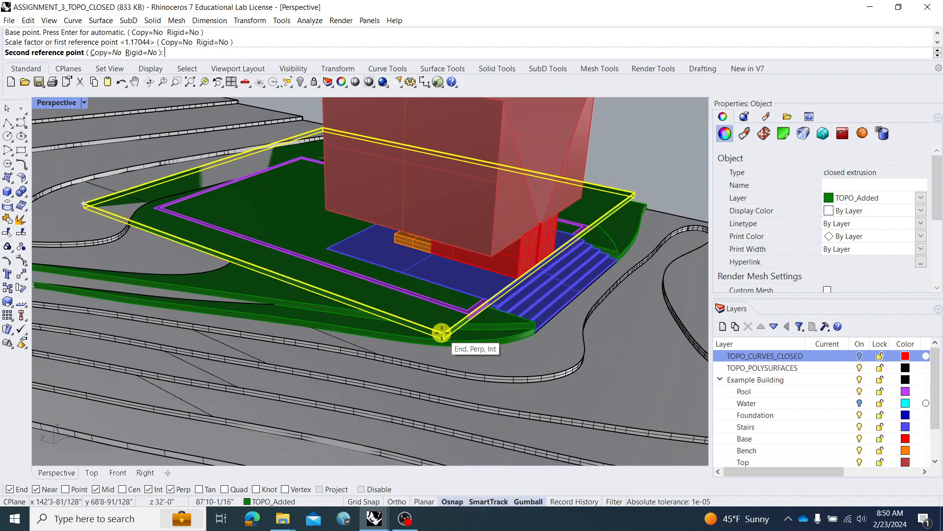
left_click(470, 312)
left_click(632, 174)
right_click_drag(629, 177, 585, 192)
right_click_drag(394, 339, 363, 327)
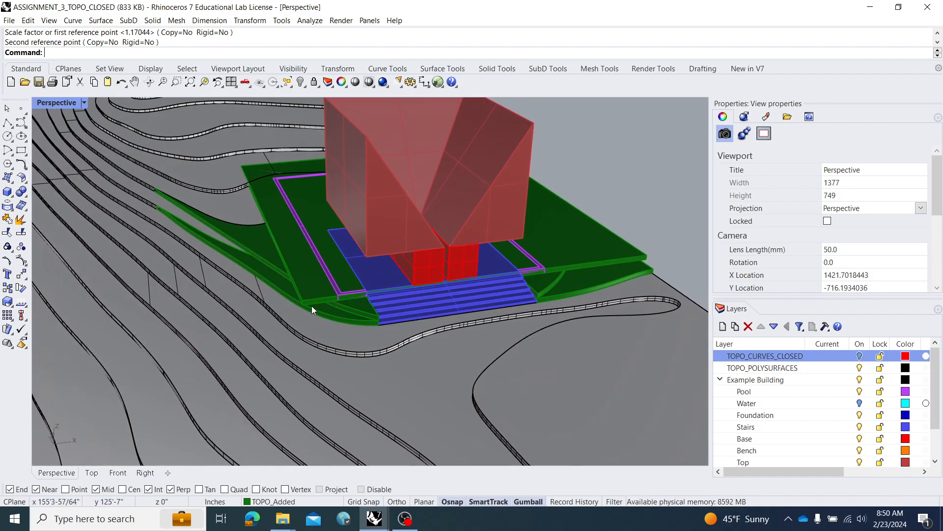
- Select the box's front-left vertical edge and move it inward toward the pool and back from the terrain's curved boundary
scroll(311, 306, "up", 6)
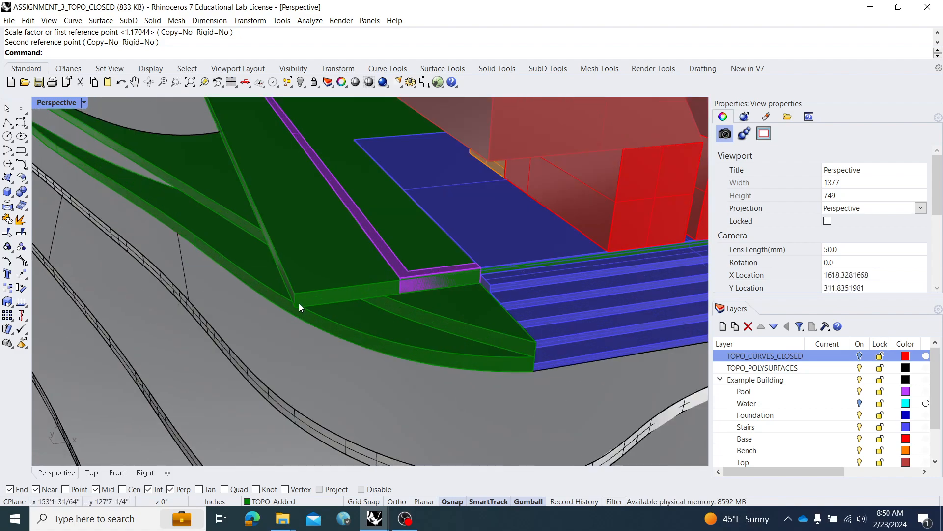
scroll(303, 301, "up", 3)
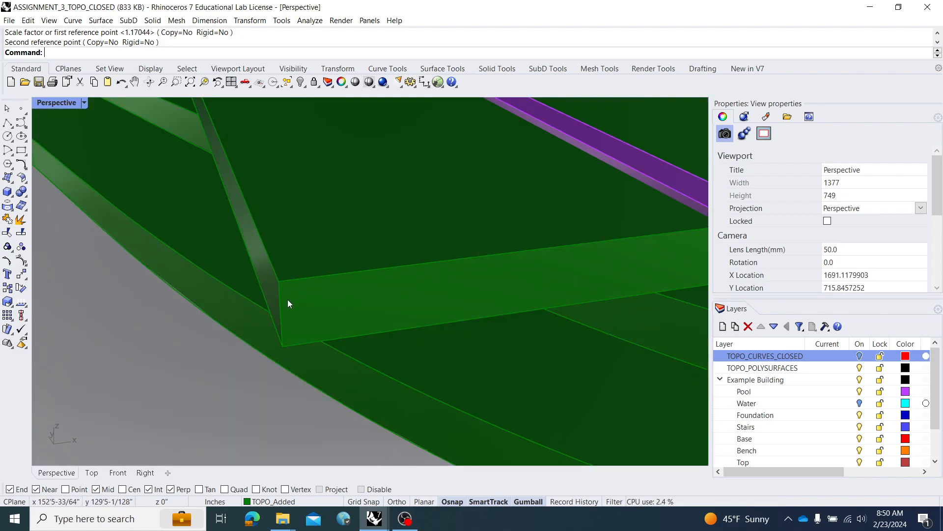
left_click(279, 301, "ctrl+shift")
right_click_drag(311, 312, 337, 292)
scroll(286, 306, "down", 4)
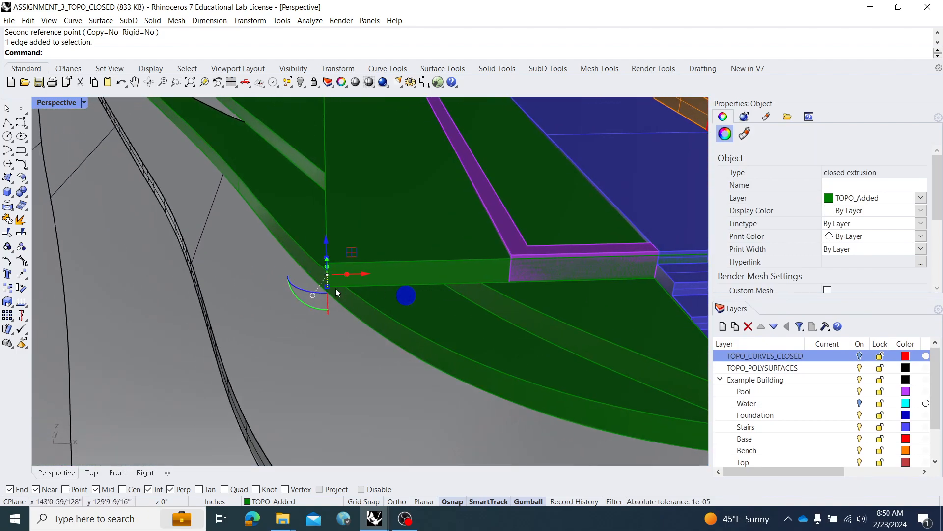
left_click_drag(361, 274, 450, 274)
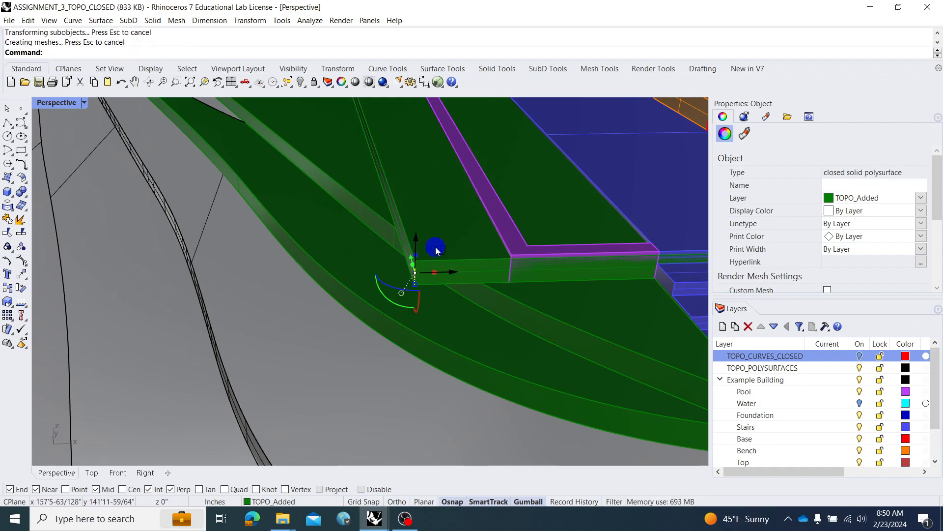
right_click_drag(434, 247, 450, 252)
left_click_drag(612, 337, 525, 224)
- Select the box's front-right vertical edge and move it back behind the curved terrain boundary and outward toward the site's side edge
scroll(467, 259, "down", 10)
right_click_drag(545, 283, 359, 278)
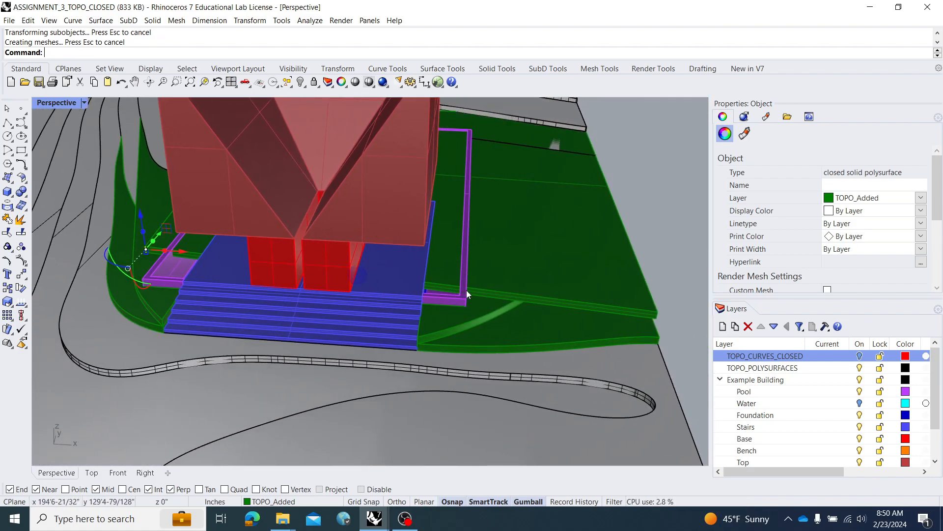
scroll(467, 294, "up", 5)
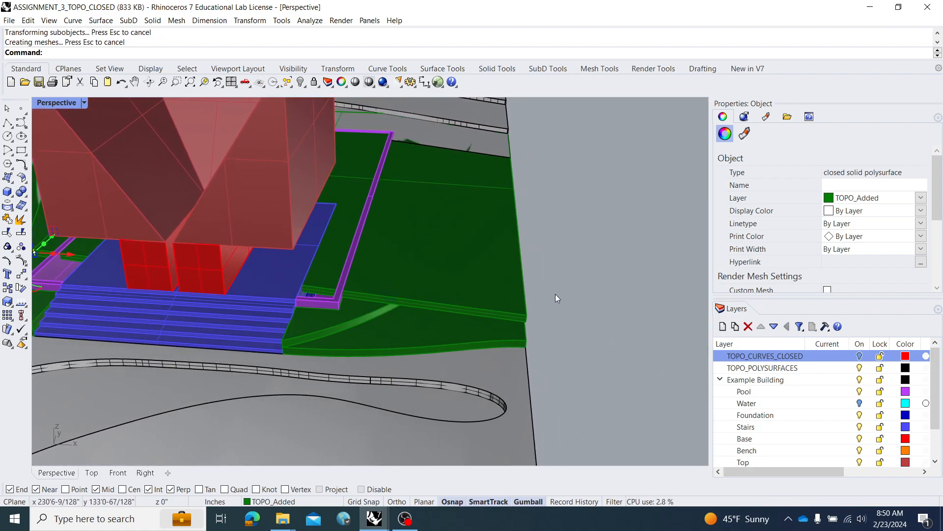
left_click(555, 297)
scroll(535, 320, "up", 3)
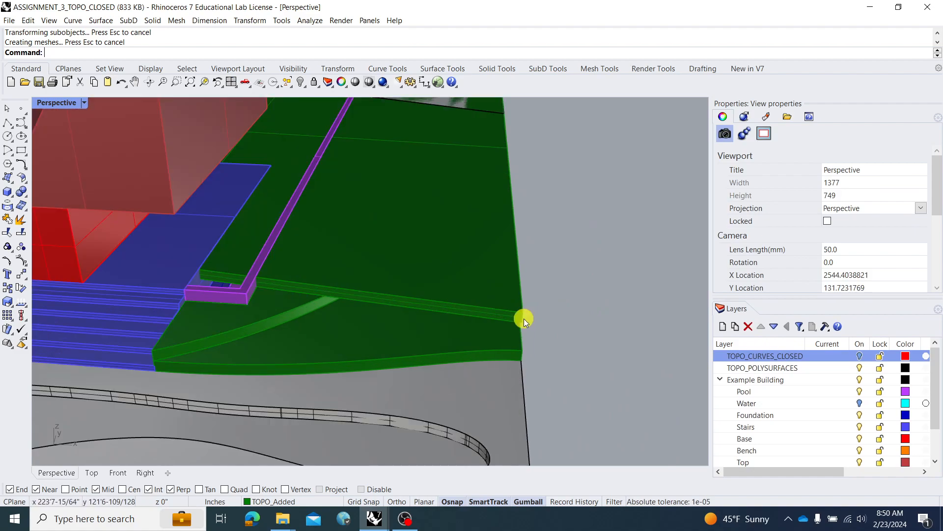
left_click(524, 319, "ctrl+shift")
left_click(554, 350)
left_click_drag(540, 323, 411, 168)
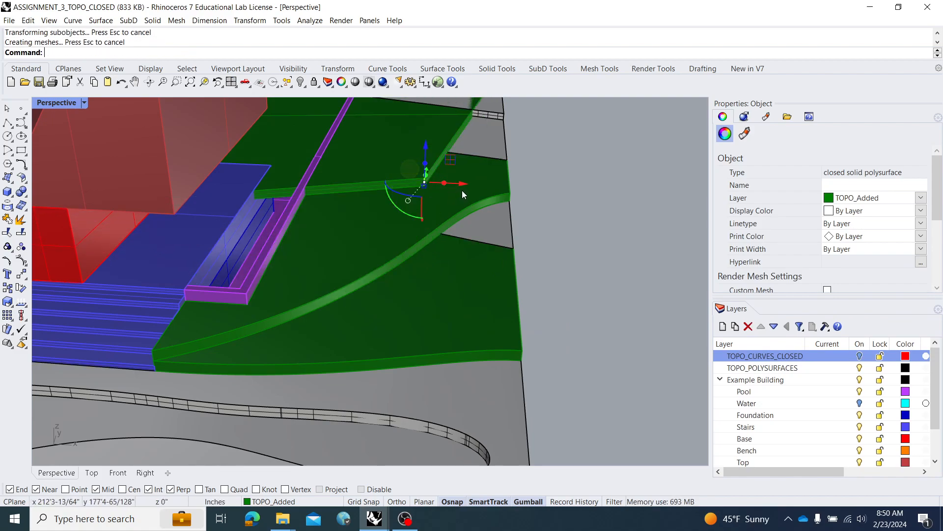
left_click_drag(465, 187, 513, 188)
- Move the same vertical edge from its endpoint onto the terrain's outer side boundary, and deselect it
right_click_drag(531, 177, 490, 184)
scroll(466, 189, "up", 4)
left_click_drag(378, 236, 403, 246)
type("m")
key("Return")
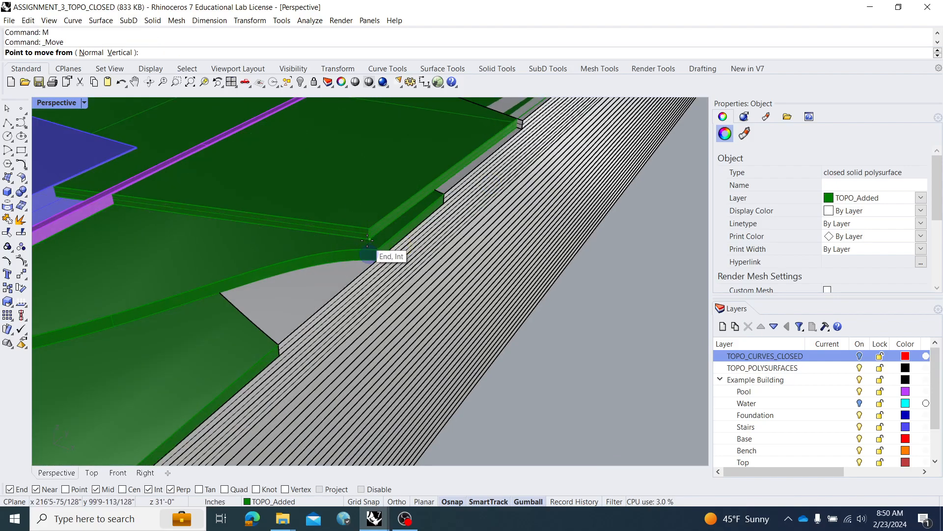
left_click(369, 239)
left_click(384, 242)
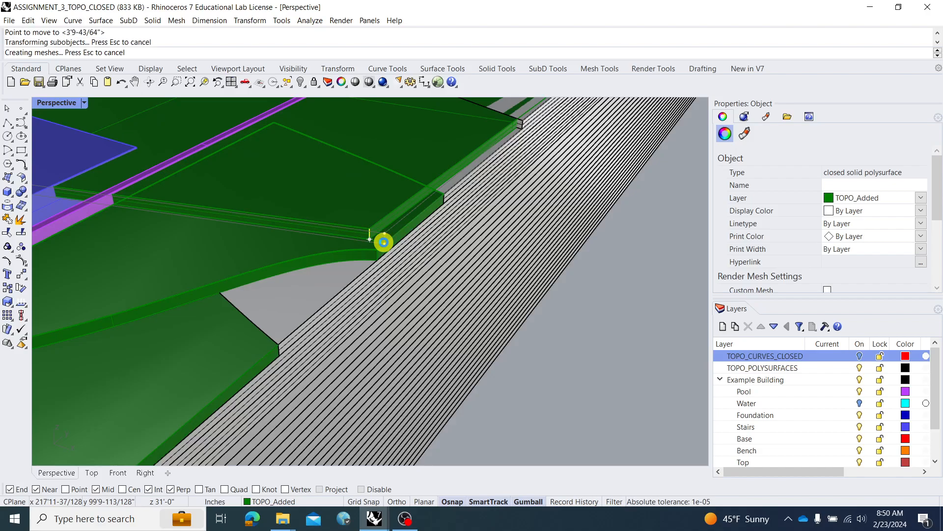
scroll(384, 243, "down", 5)
left_click(552, 320)
- Subtract the adjoining topo layer and the pool from the box with BooleanDifference, and delete the leftover piece inside the pool
right_click_drag(462, 302, 533, 305)
type("boo")
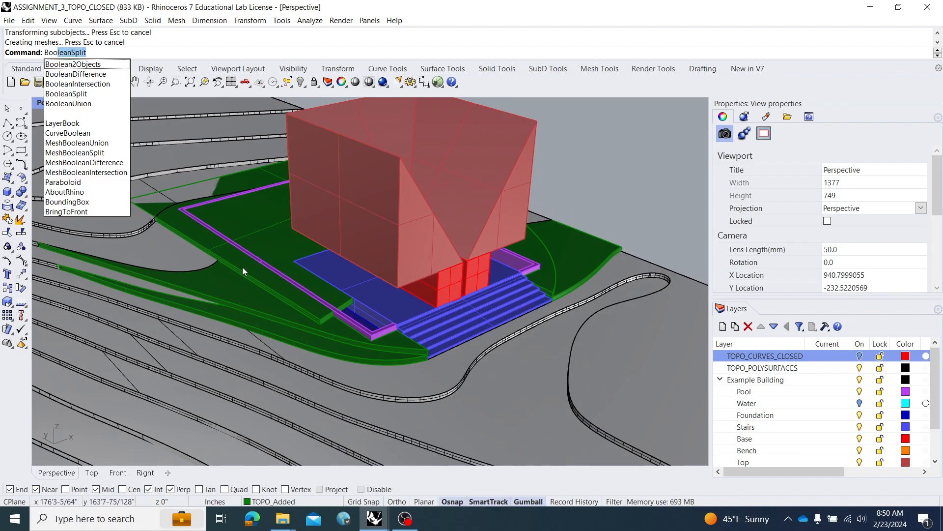
left_click(88, 76)
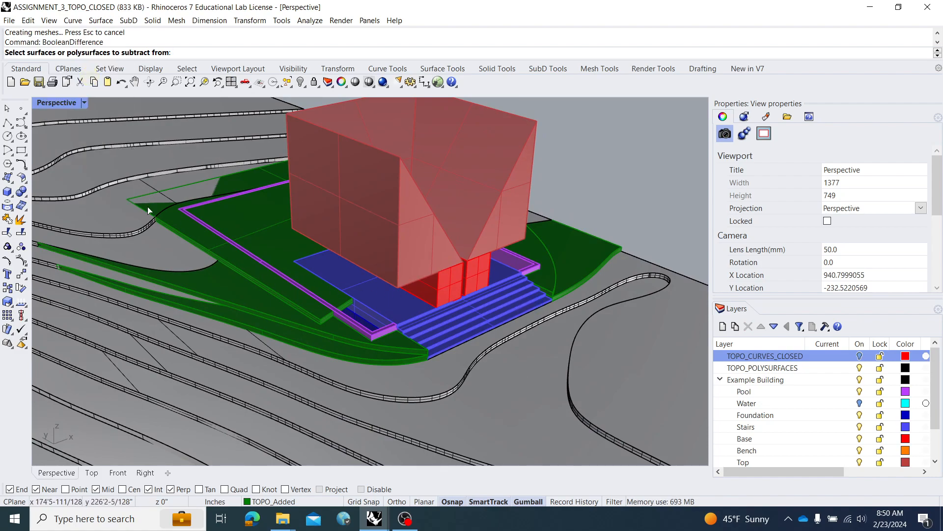
left_click(189, 238)
right_click_drag(215, 244, 229, 240)
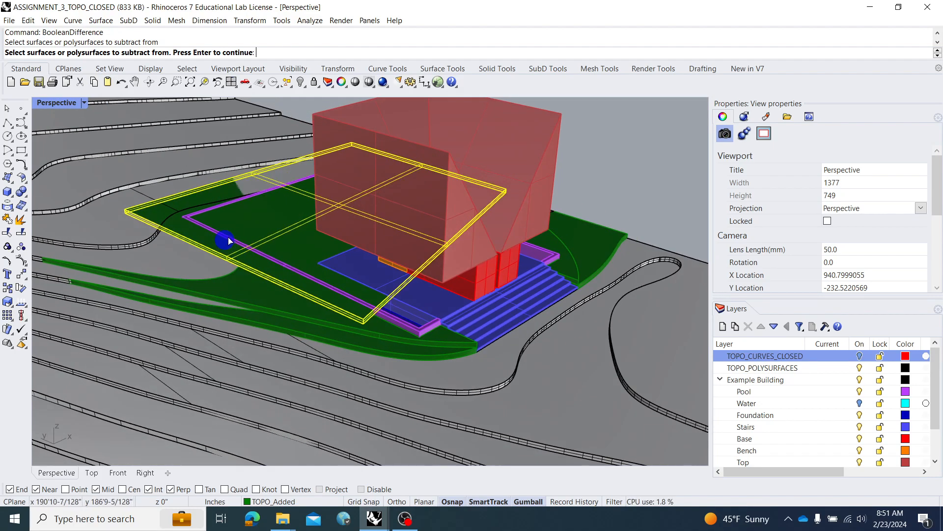
right_click(220, 195)
left_click(134, 230)
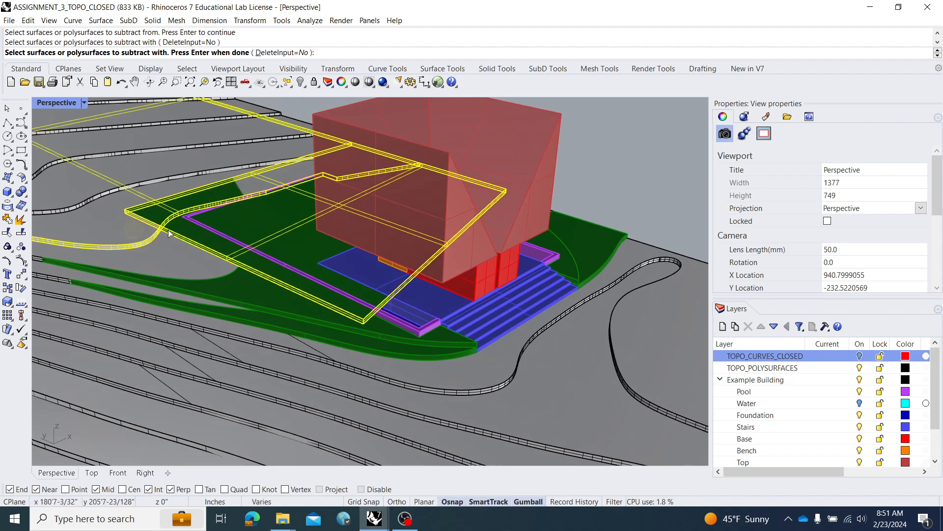
left_click(403, 326)
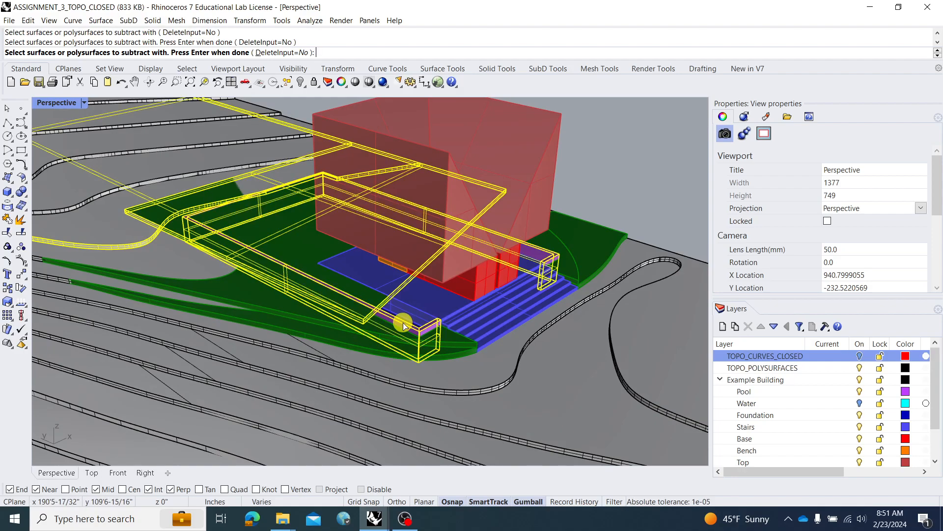
right_click(258, 216)
left_click(270, 227)
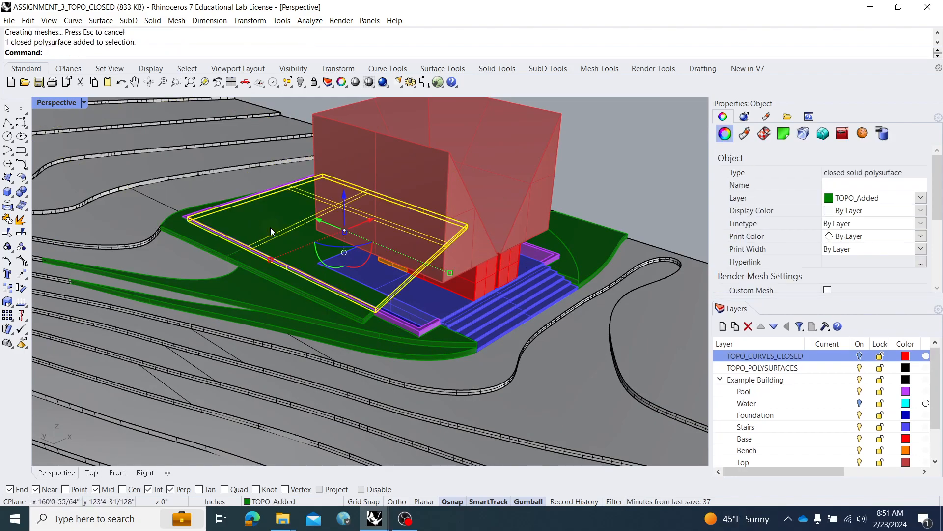
key("Delete")
- Examine the added-terrain pieces around the house and pool from the front, the back and the whole site
right_click_drag(270, 227, 362, 260)
left_click(362, 305)
right_click_drag(408, 307, 329, 288)
left_click(417, 239)
right_click_drag(417, 239, 274, 263)
scroll(444, 249, "up", 3)
key("Escape")
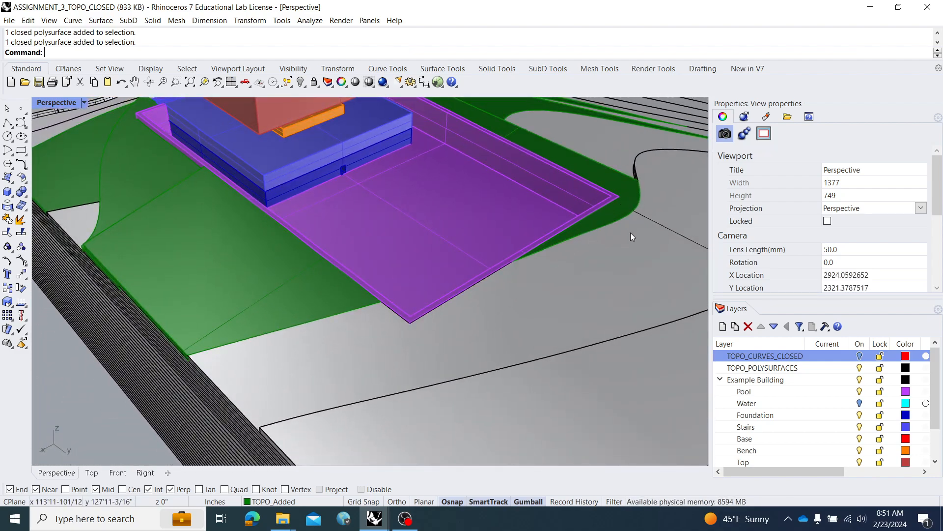
right_click_drag(314, 291, 592, 243)
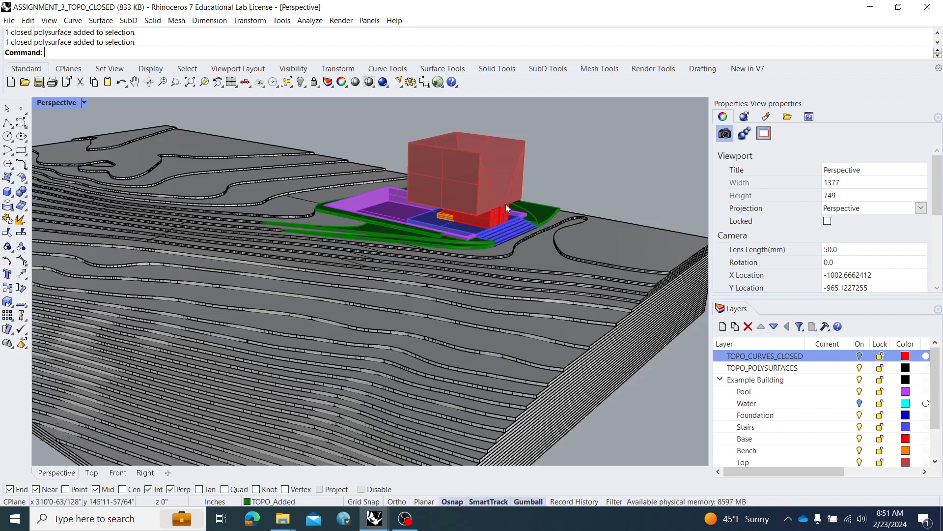
- Select all objects on the Example Building sublayers and group them
left_click(478, 209)
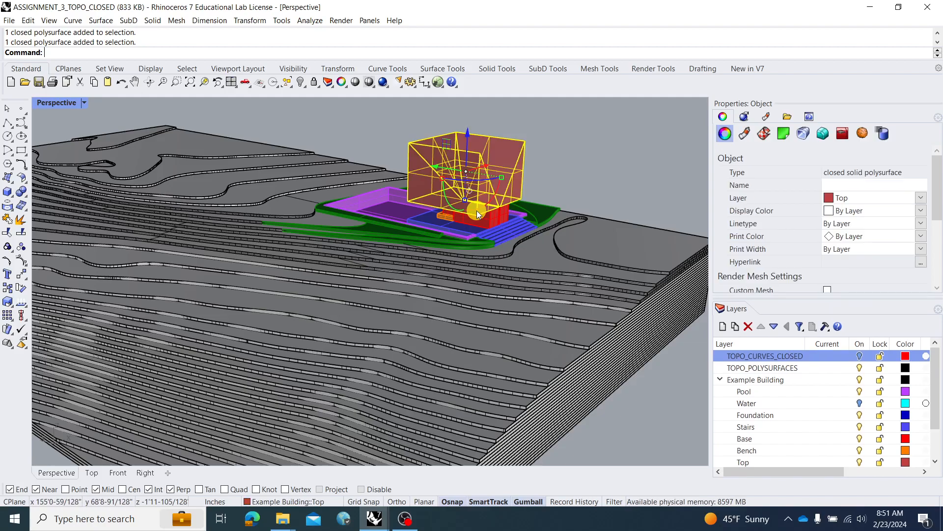
left_click(608, 165)
right_click(783, 384)
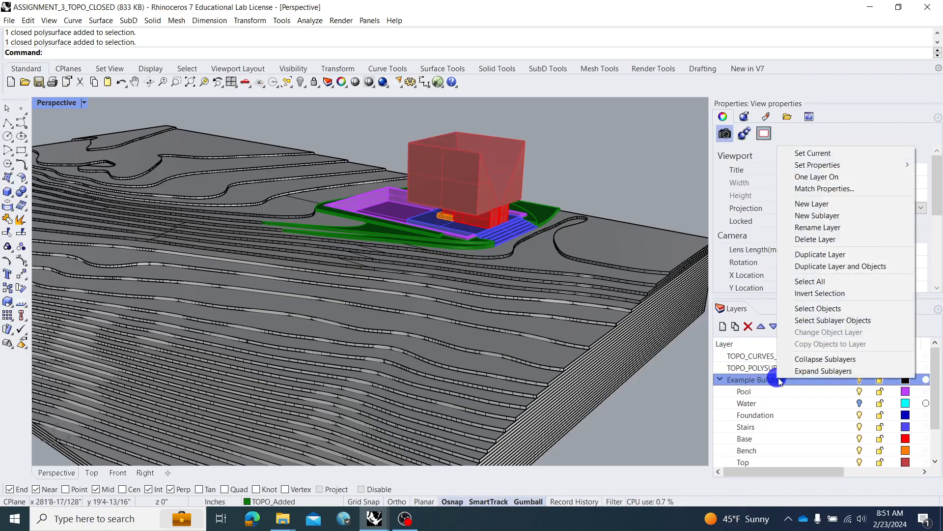
left_click(825, 310)
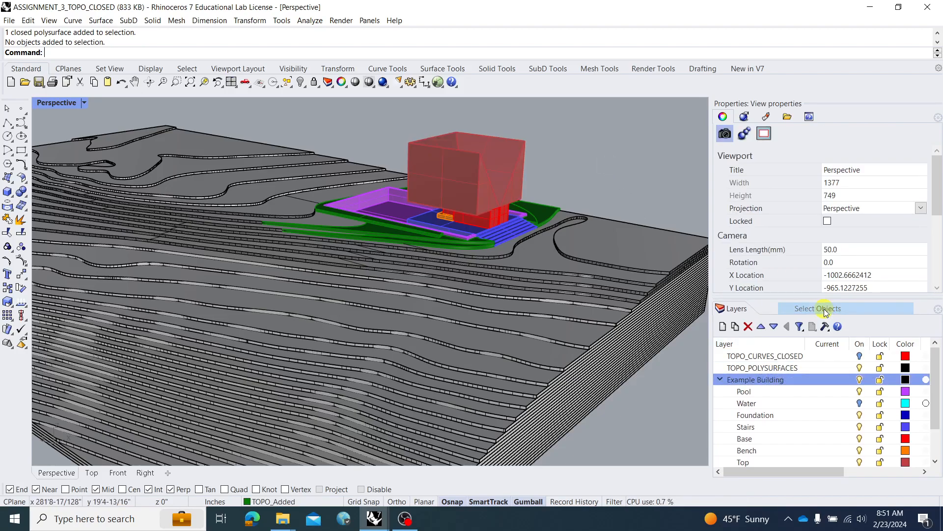
right_click(793, 381)
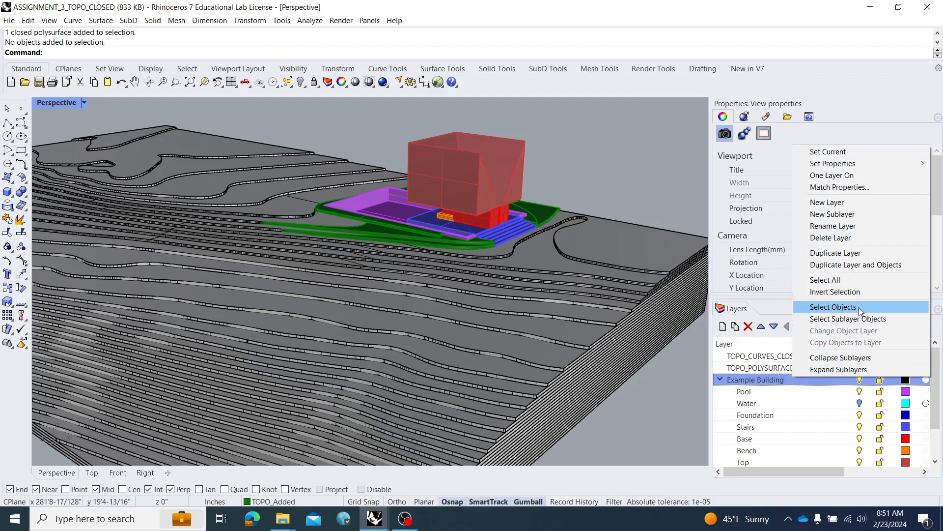
left_click(860, 310)
right_click(813, 381)
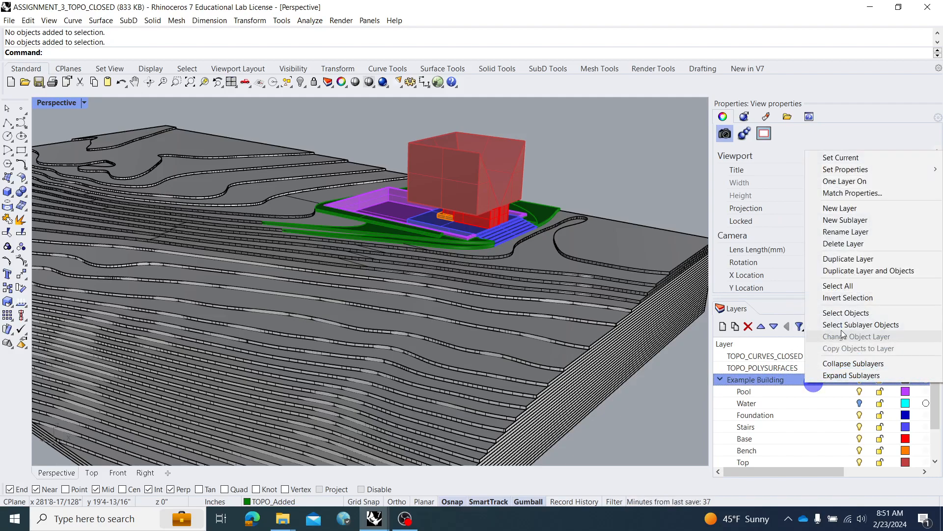
left_click(832, 325)
right_click_drag(586, 251, 569, 232)
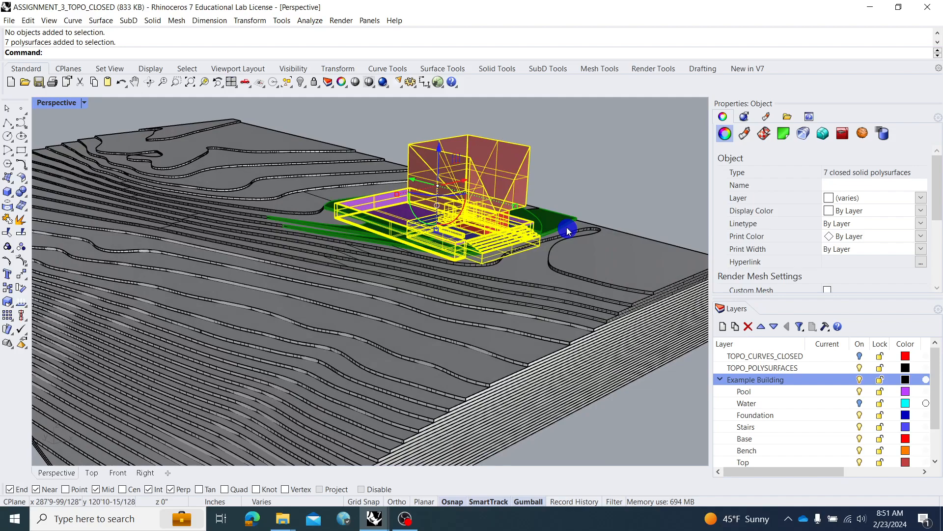
type("Group")
key("Return")
- Duplicate the building group onto the open slope and move the copy by its stairs' outer corner onto a terrain contour edge
scroll(468, 173, "down", 3)
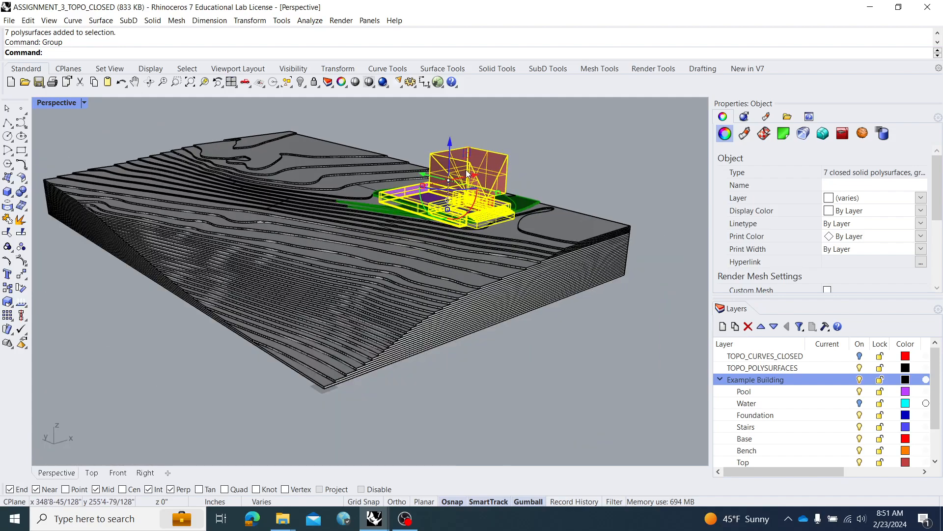
left_click_drag(470, 182, 330, 212)
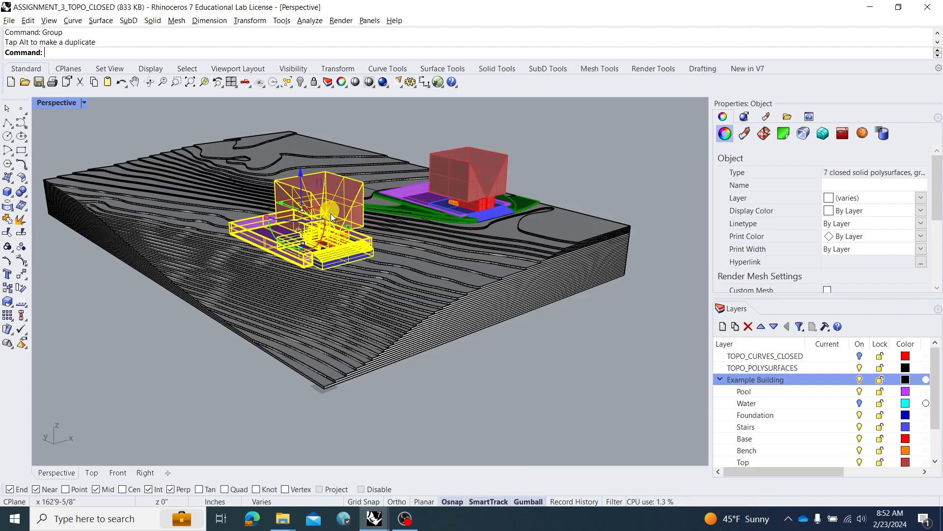
right_click_drag(388, 228, 523, 308)
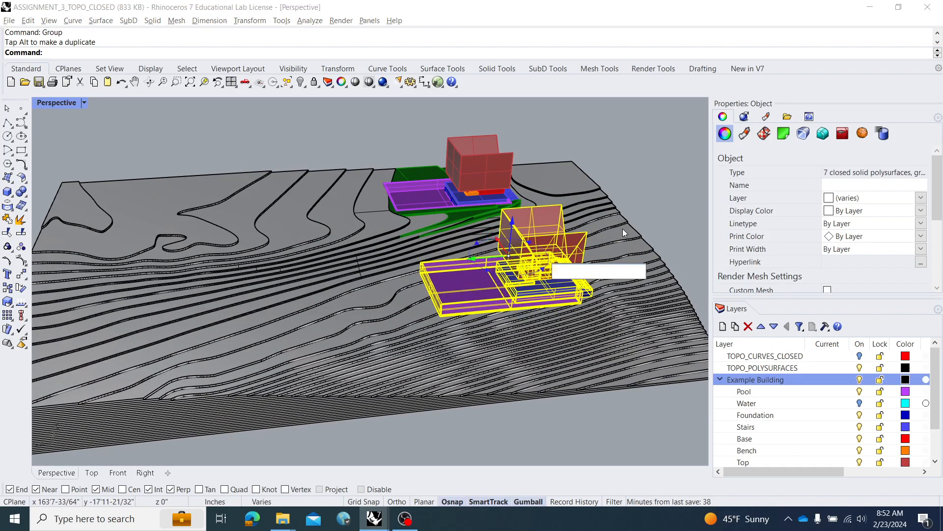
right_click_drag(623, 228, 493, 259)
key("Return")
scroll(418, 298, "up", 5)
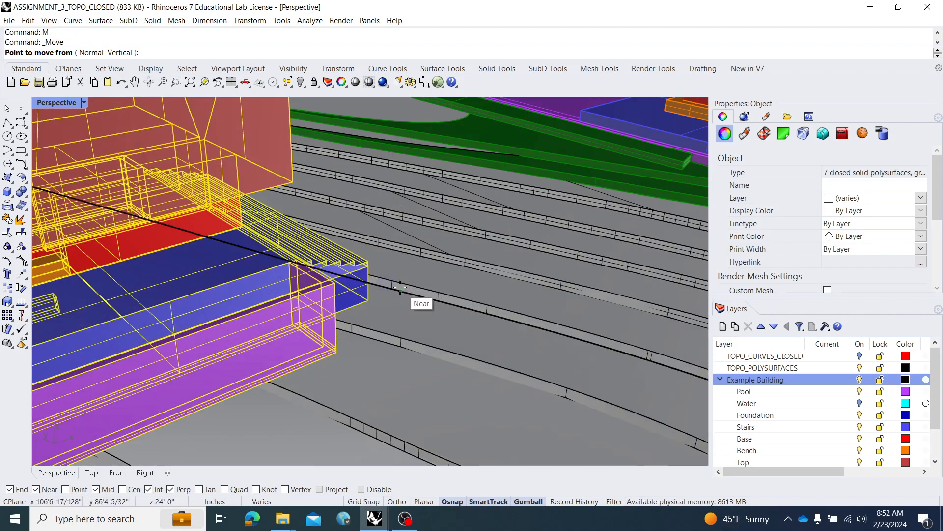
left_click(368, 266)
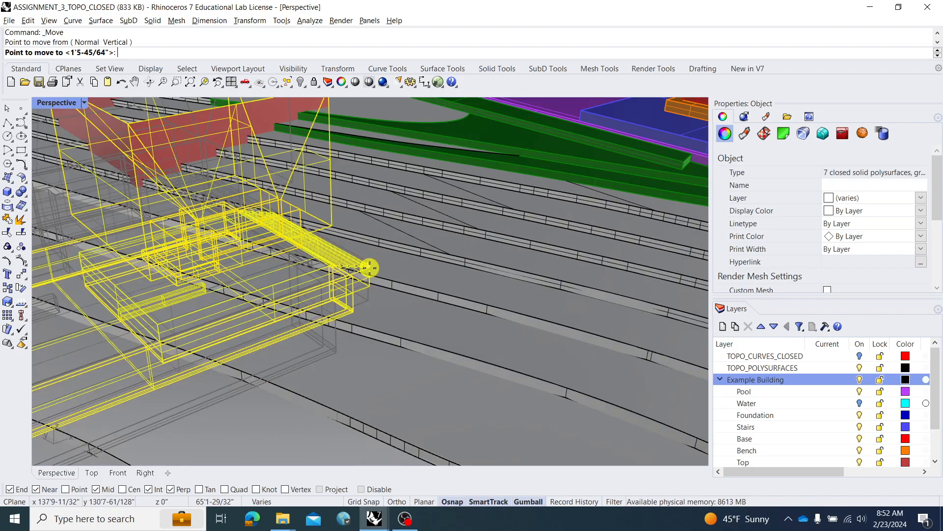
scroll(373, 267, "down", 5)
scroll(232, 155, "up", 5)
right_click_drag(237, 158, 465, 269, "shift")
left_click(415, 299)
scroll(306, 275, "down", 3)
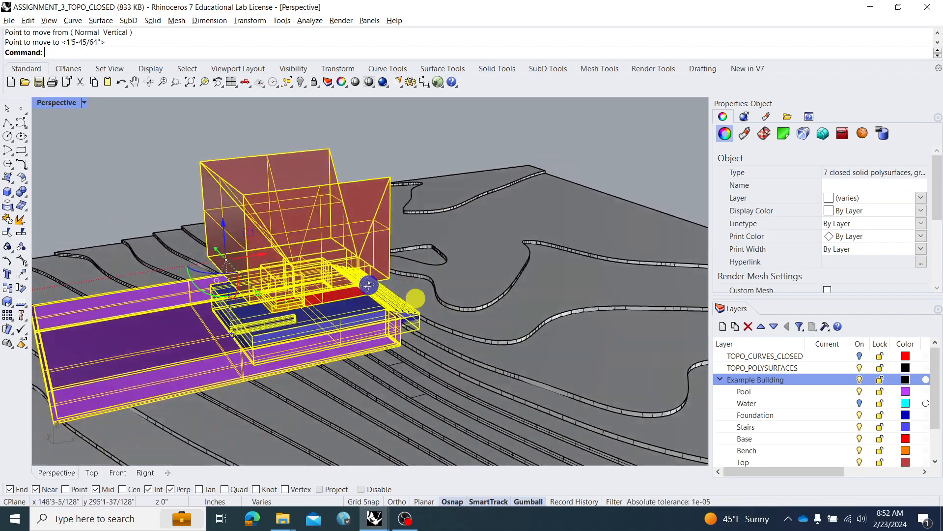
- Nudge the copied building group to adjust its position on the slope, deselect it, and toggle the Water layer's visibility
left_click_drag(296, 237, 317, 249)
left_click(476, 164)
right_click_drag(476, 164, 474, 187)
left_click(435, 299)
right_click_drag(362, 252, 452, 230)
left_click(558, 151)
right_click_drag(558, 150, 533, 200)
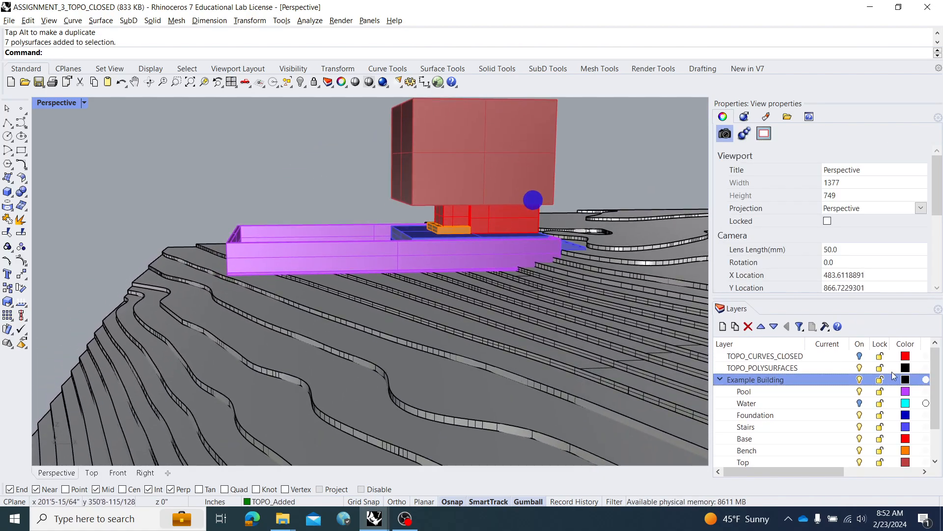
left_click(860, 405)
right_click_drag(484, 258, 438, 254)
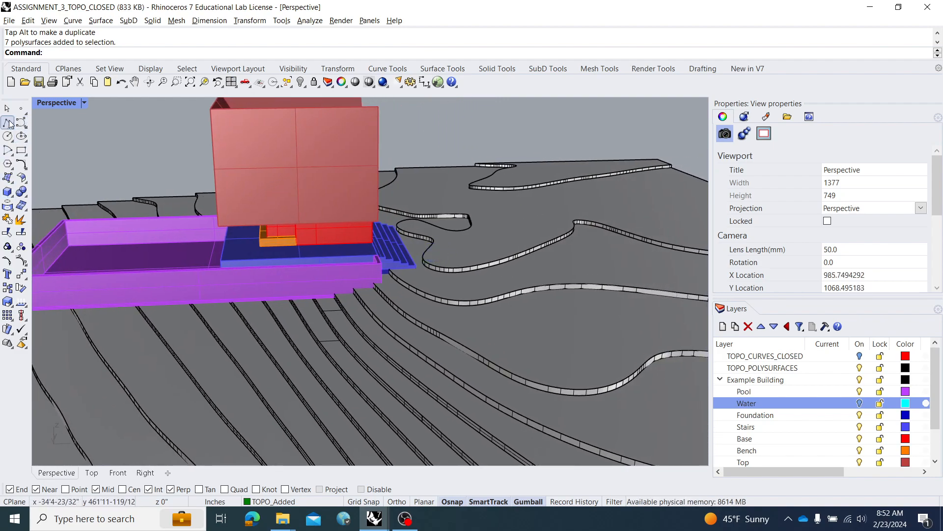
- Draw a single-segment polyline from the rounded contour tip beyond the stairs to the edge of the facing contour
left_click(8, 122)
left_click(475, 222)
left_click(527, 244)
right_click(528, 244)
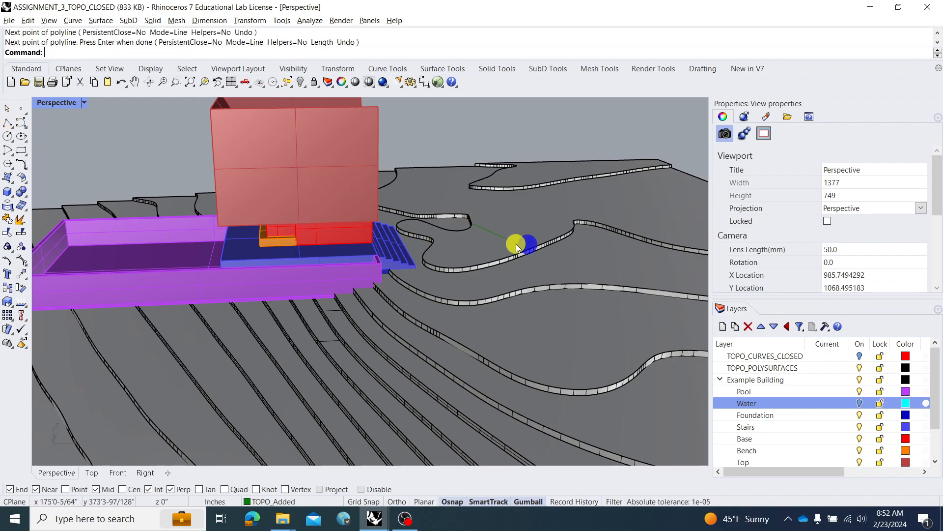
- Extrude the line downward through the terrain layer with ExtrudeCrv as a cutting surface
left_click(517, 244)
left_click(520, 246)
key("Return")
type("ExtrudeCrv")
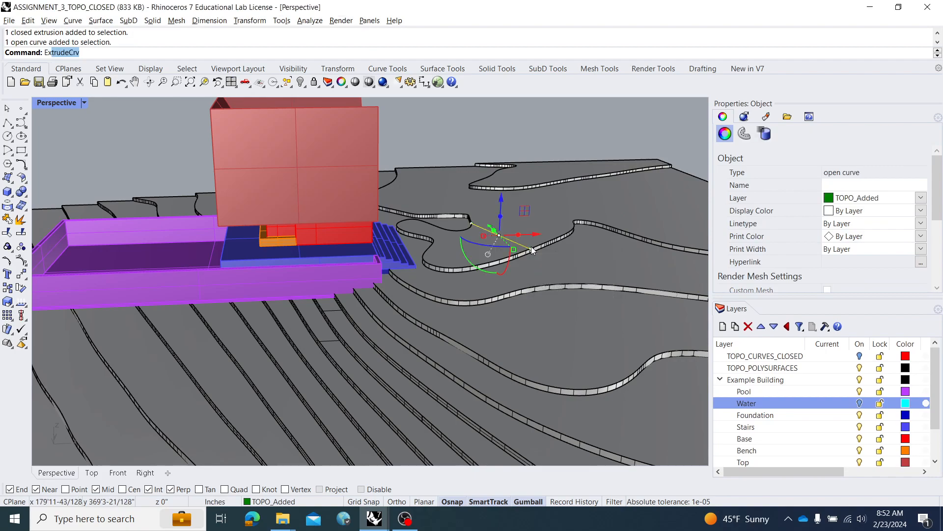
key("Return")
left_click(533, 268)
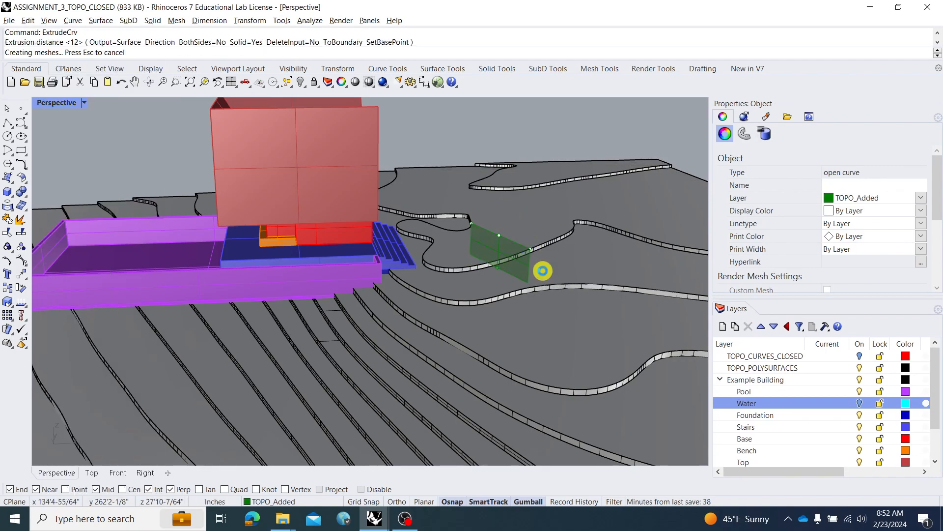
- BooleanSplit the terrain layer beyond the stairs using the vertical extruded surface as the cutter
right_click_drag(514, 249, 483, 255)
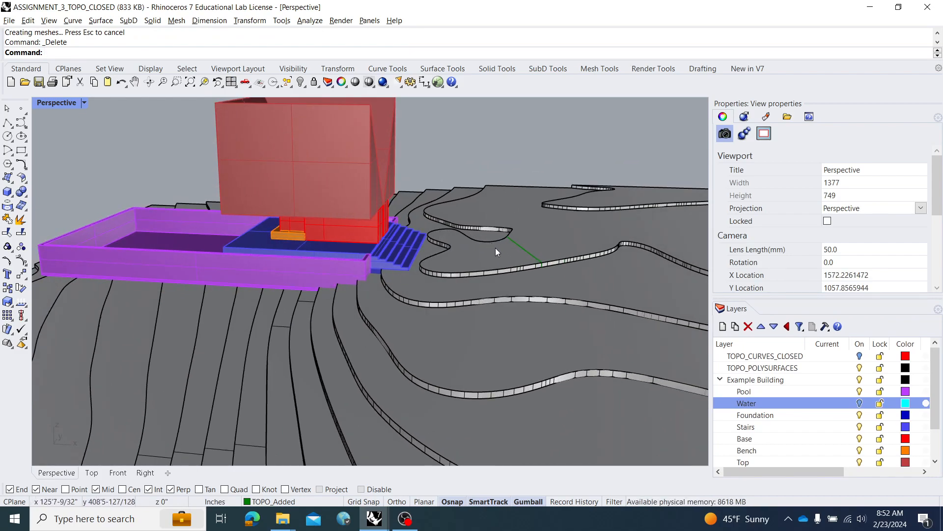
right_click_drag(504, 264, 531, 273)
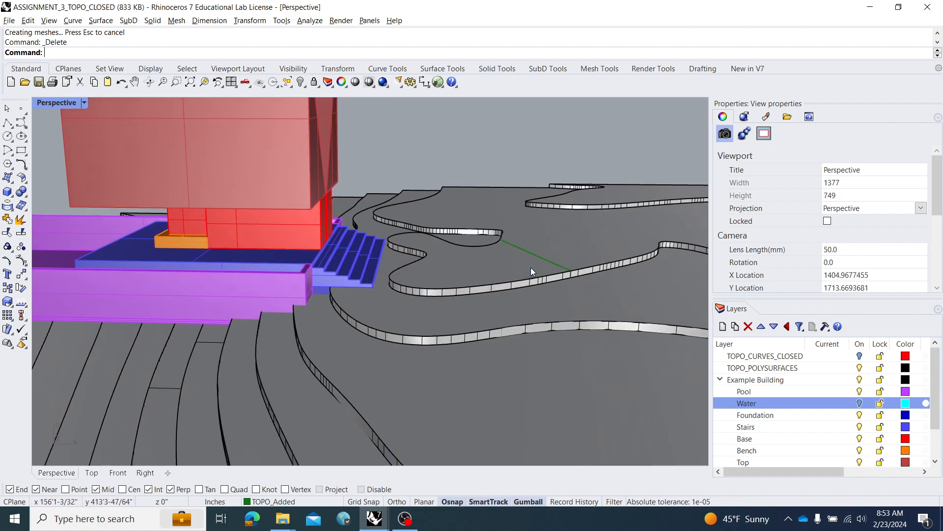
type("ooleanDifference")
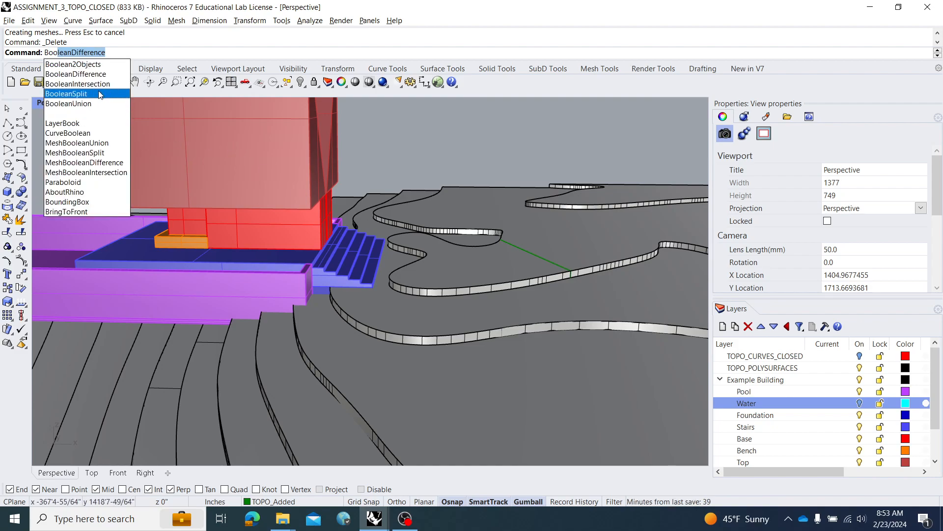
left_click(98, 94)
left_click(509, 237)
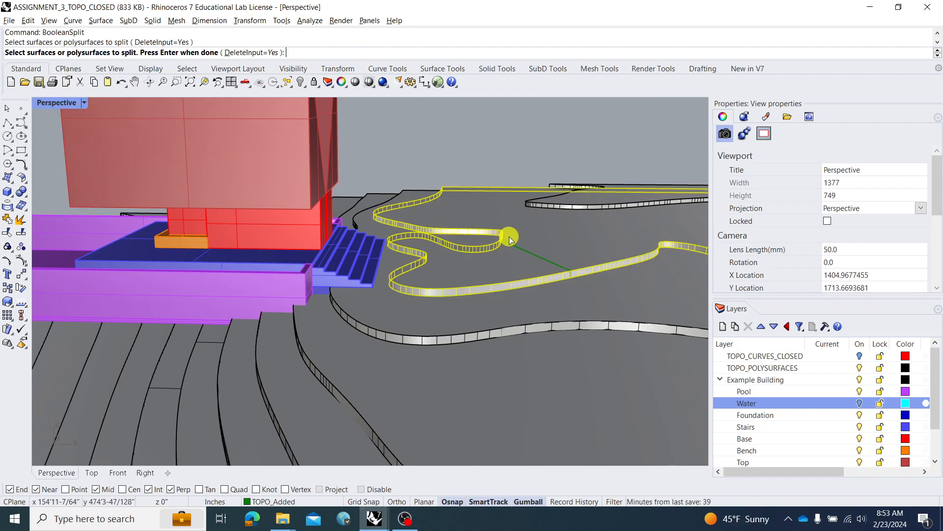
right_click(525, 249)
left_click(525, 249)
right_click(525, 249)
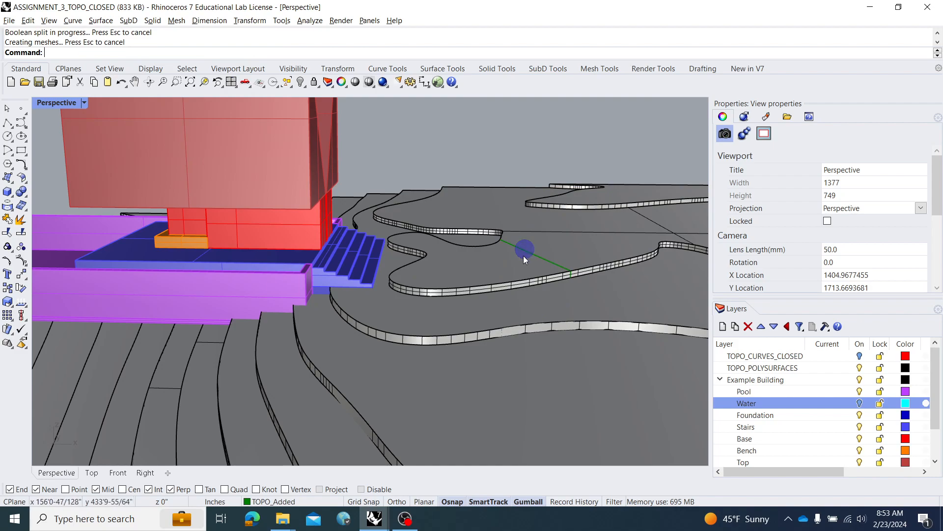
- Assign the split-off terrain piece beside the stairs to the TOPO_Removed layer and delete the extruded cutting surface
left_click(530, 253)
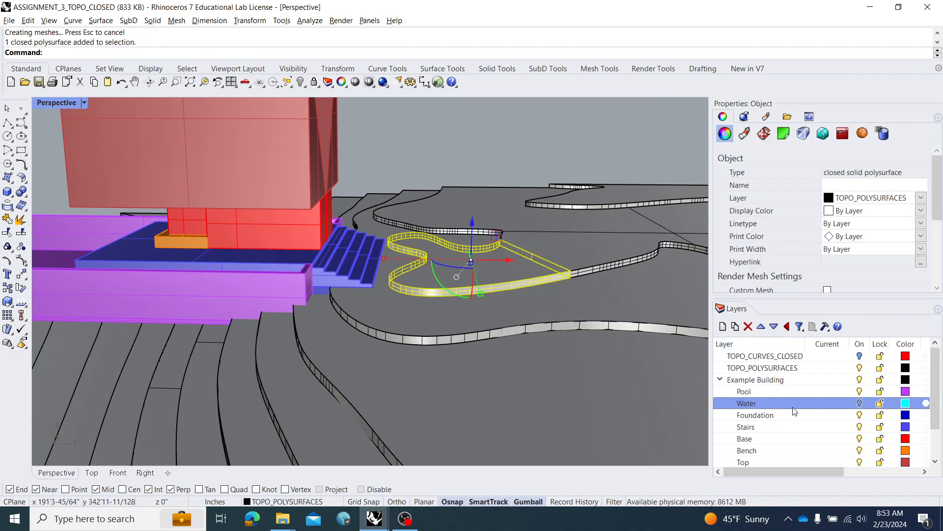
scroll(798, 406, "down", 1)
right_click(791, 437)
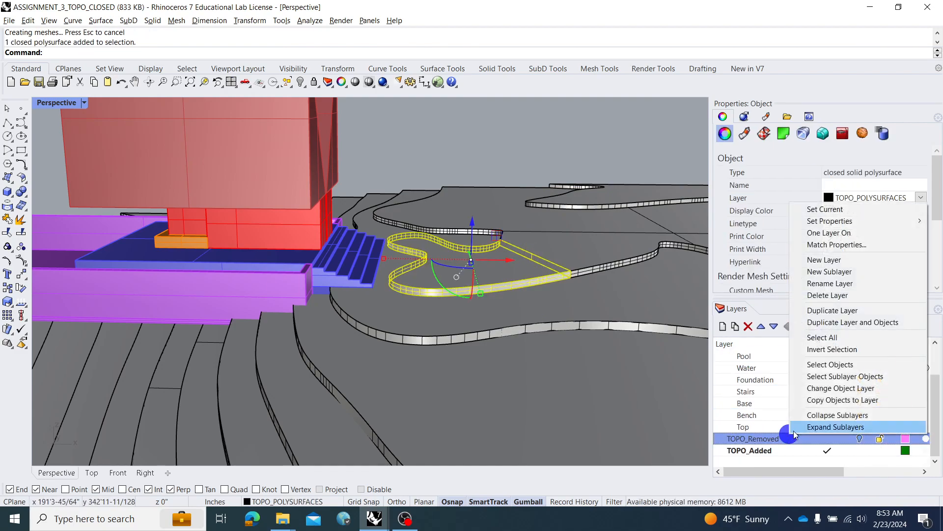
left_click(829, 386)
left_click(566, 266)
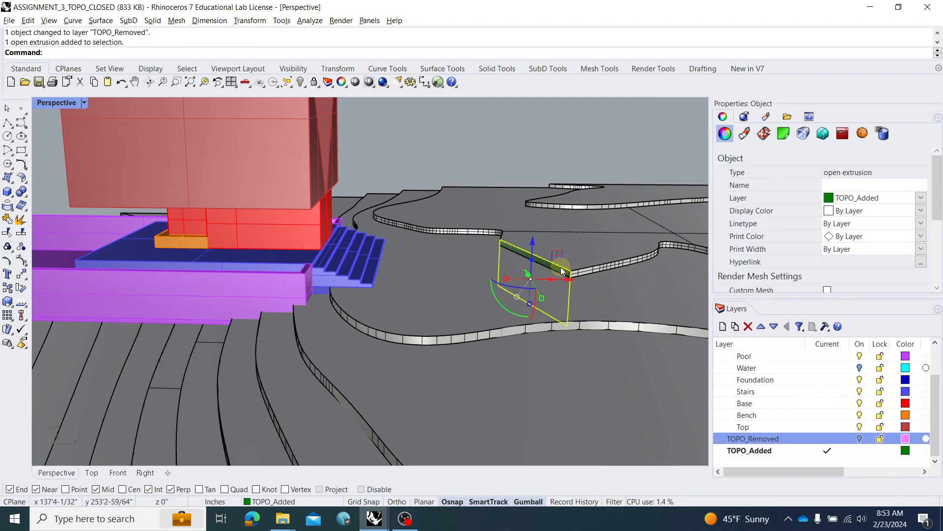
key("Delete")
scroll(554, 253, "down", 3)
right_click_drag(553, 253, 426, 278)
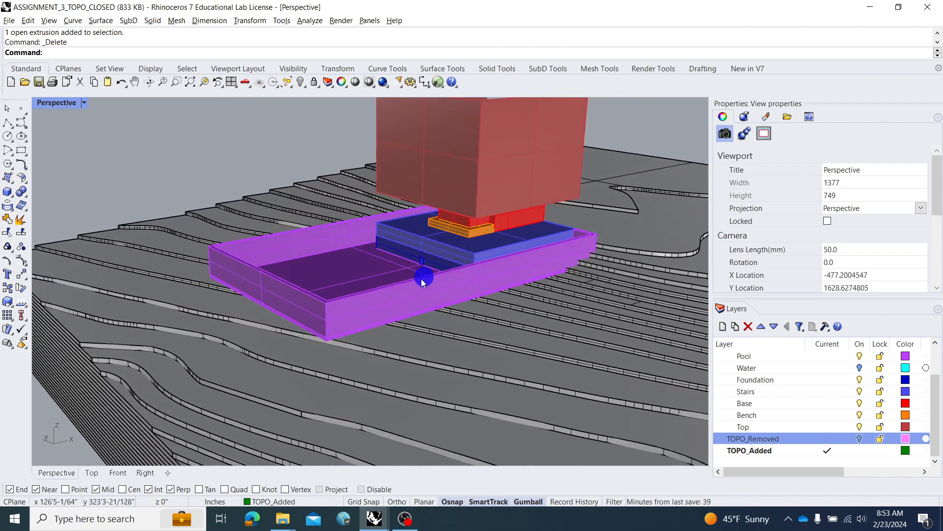
right_click_drag(459, 313, 320, 289)
left_click(8, 193)
right_click_drag(270, 257, 322, 268)
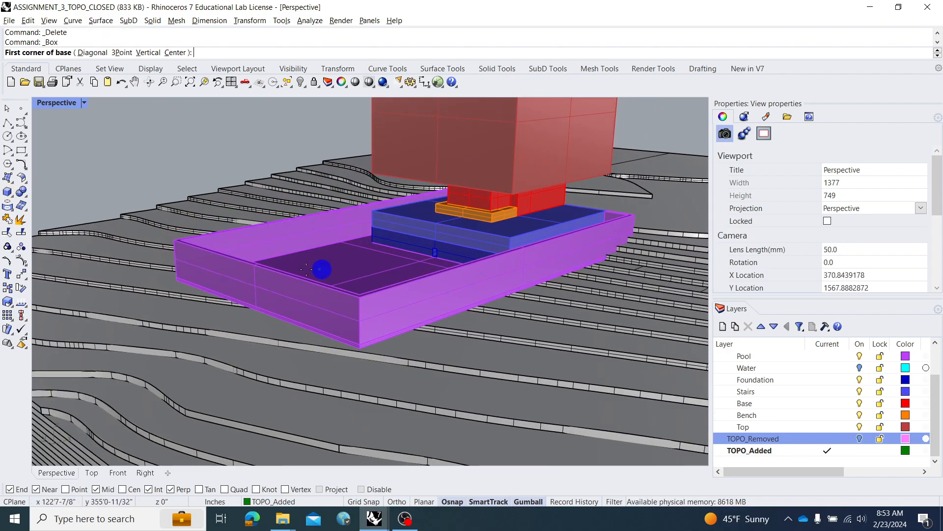
left_click(177, 281)
right_click_drag(177, 281, 147, 275)
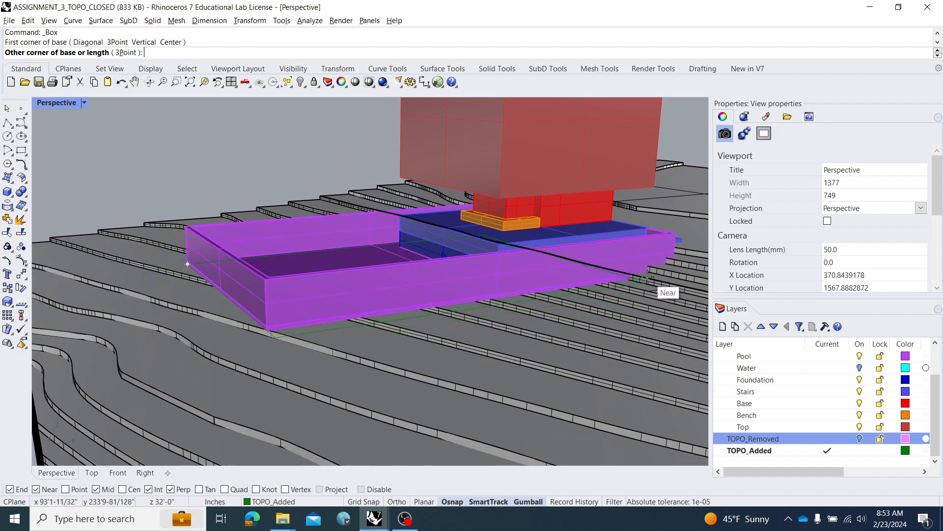
key("Escape")
- Draw a box from the terrain edge under the pool's uphill end to its opposite bottom corner, extending about 9' down to the terrain
key("Return")
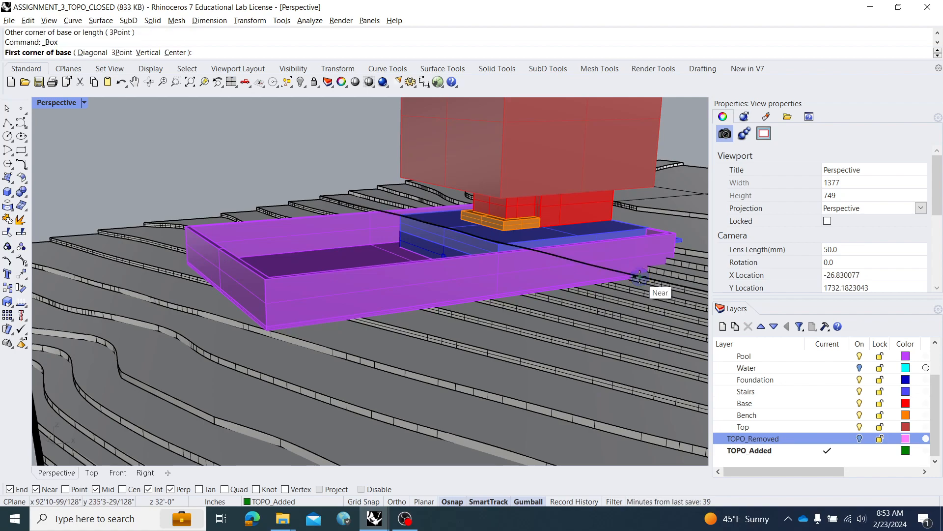
left_click(640, 276)
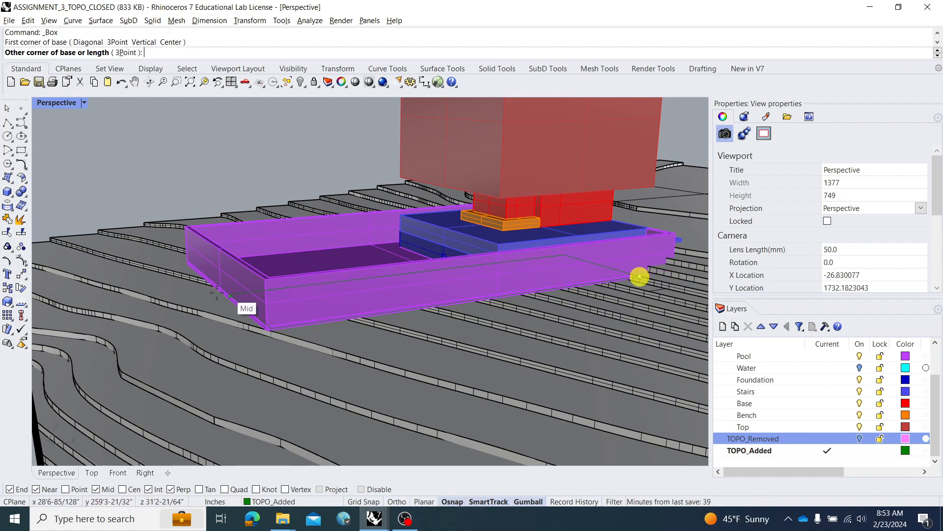
left_click(187, 260)
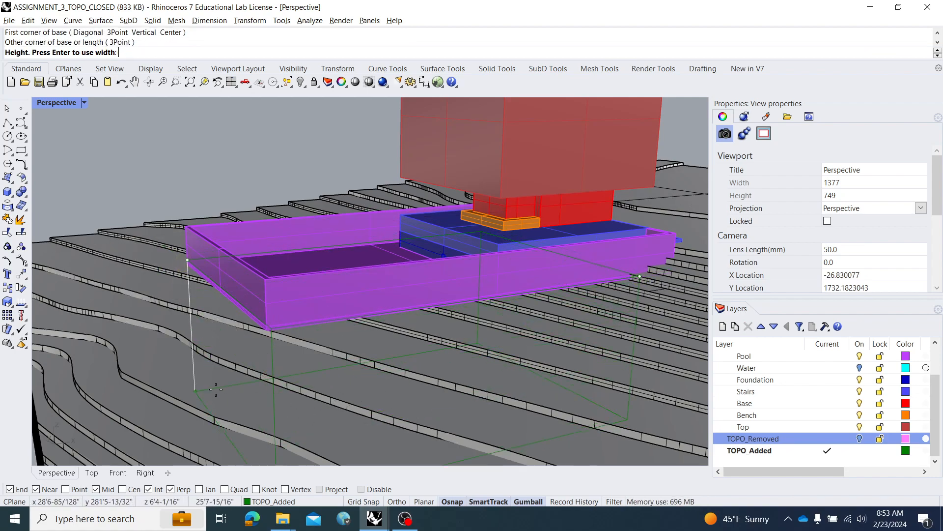
scroll(215, 370, "down", 5)
right_click_drag(215, 370, 186, 357)
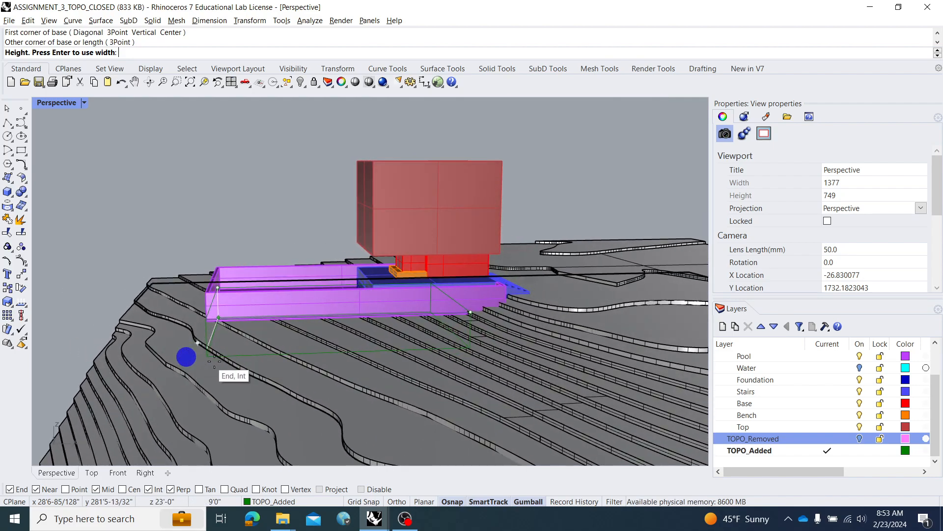
left_click(238, 369)
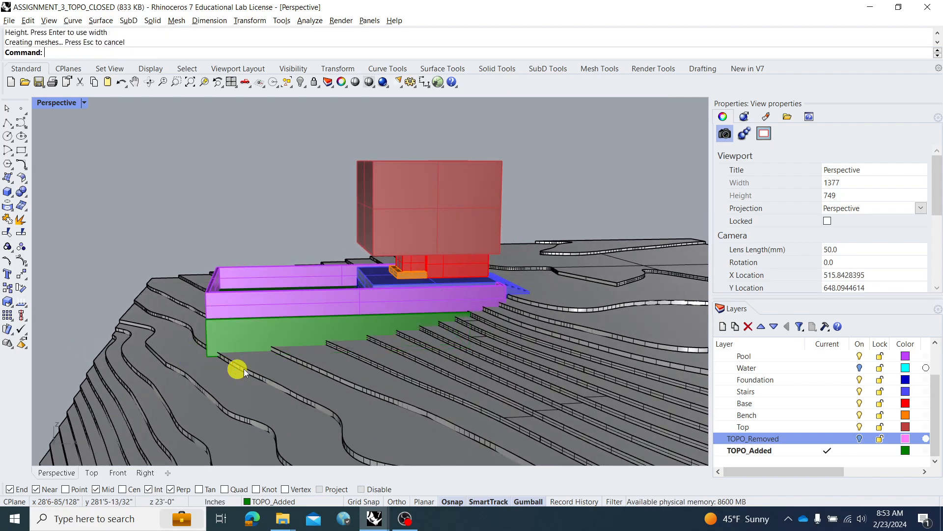
- Narrow the box with Scale1D so that its long outer side lines up with the pool wall
right_click_drag(264, 335, 352, 341)
left_click(207, 353)
type("sc")
key("Return")
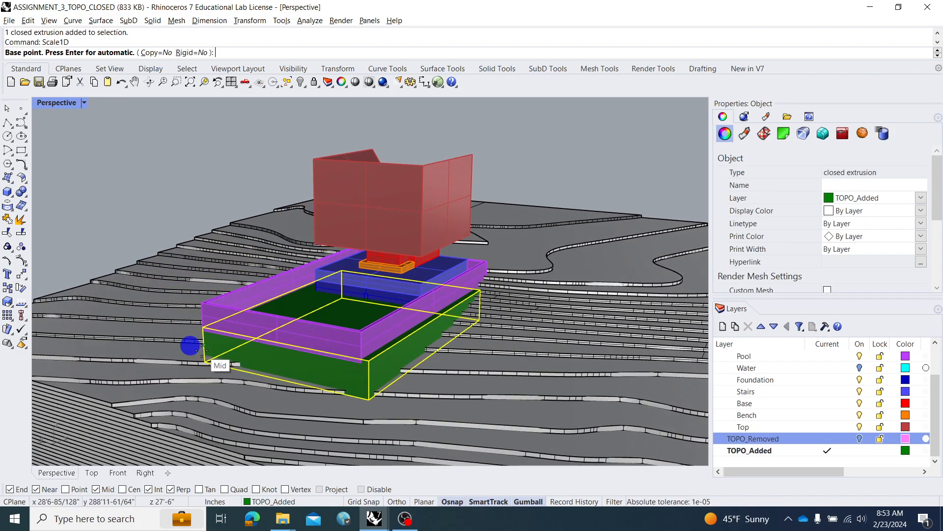
left_click(204, 345)
left_click(368, 377)
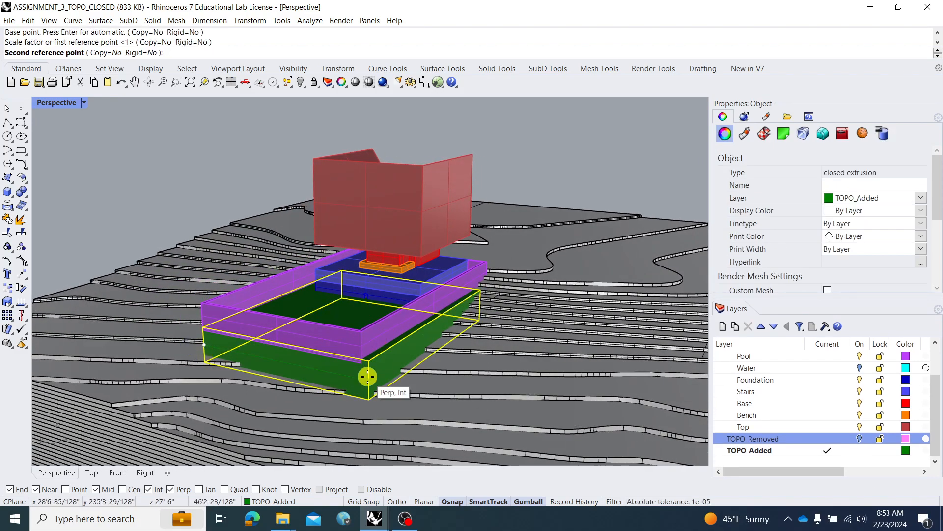
left_click(365, 342)
key("Escape")
right_click_drag(379, 346, 393, 331)
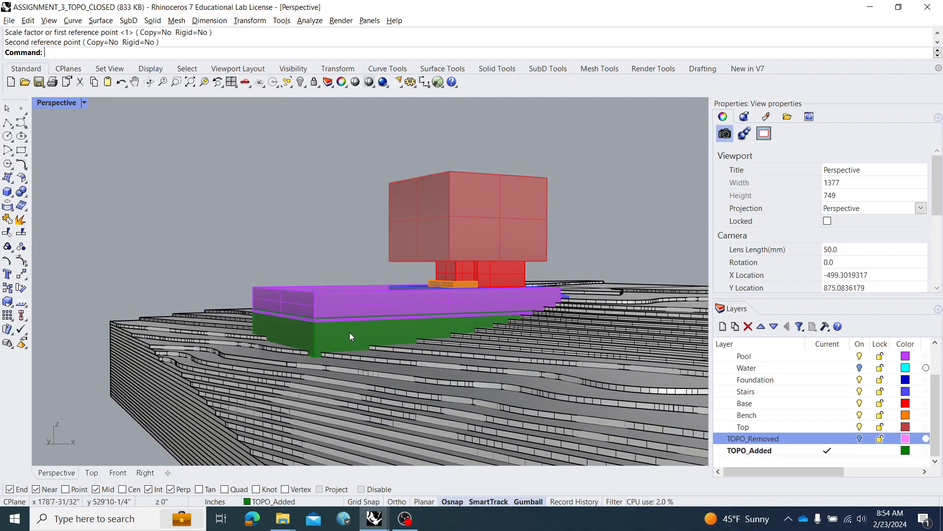
- Delete the added-terrain box under the pool and undo the deletion
right_click_drag(318, 355, 279, 369)
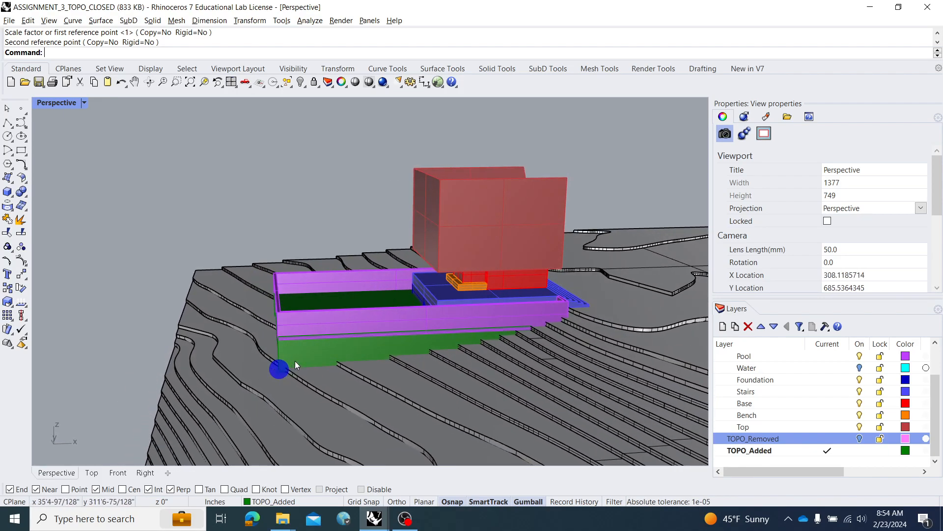
left_click(296, 359)
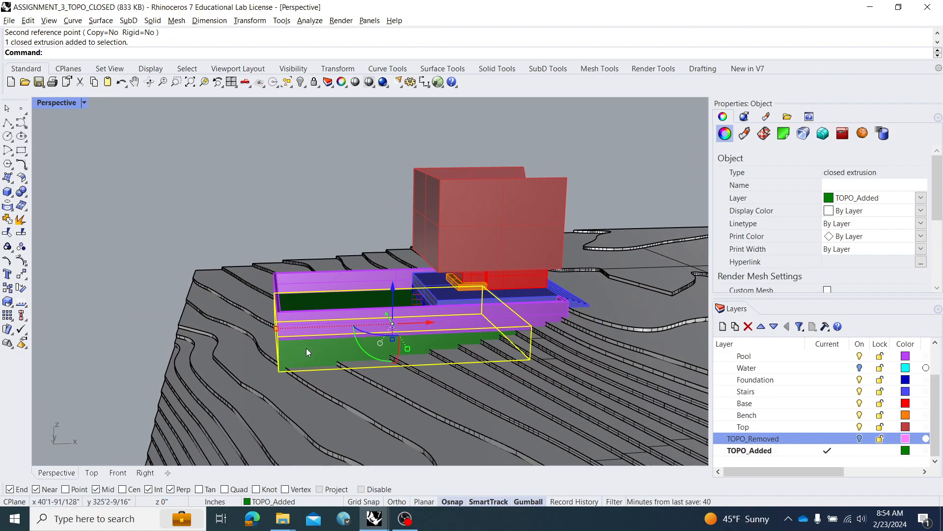
key("Delete")
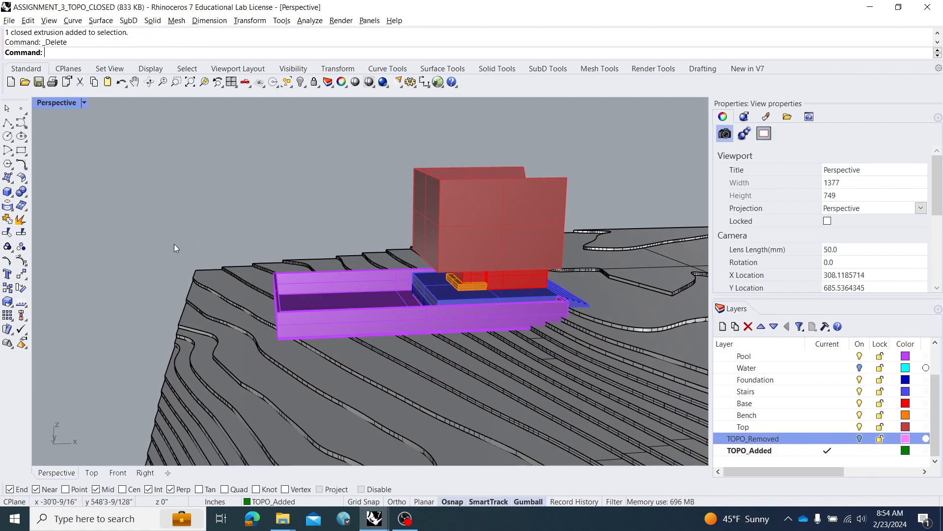
key("ctrl+z")
- Shorten the box with Scale1D from its uphill end so that its downhill end lines up with the top volume's facade
right_click_drag(170, 237, 182, 234)
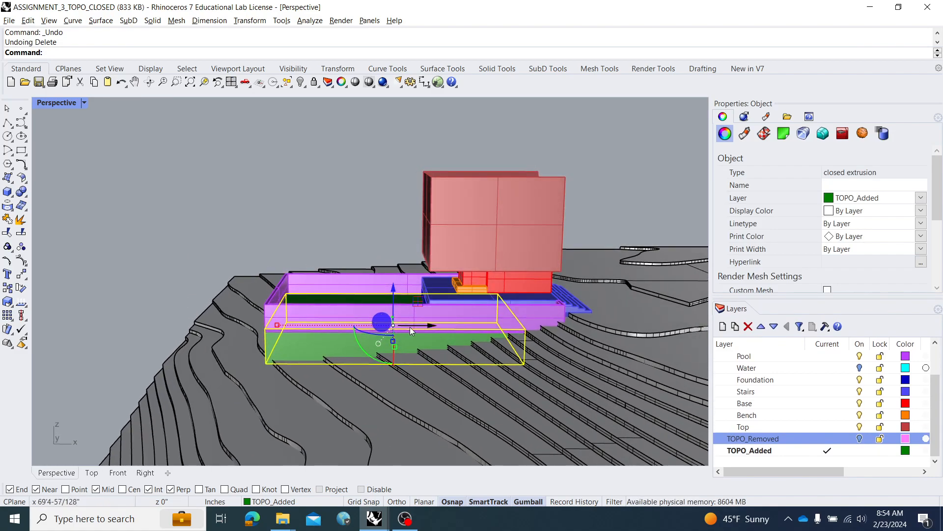
scroll(528, 344, "up", 5)
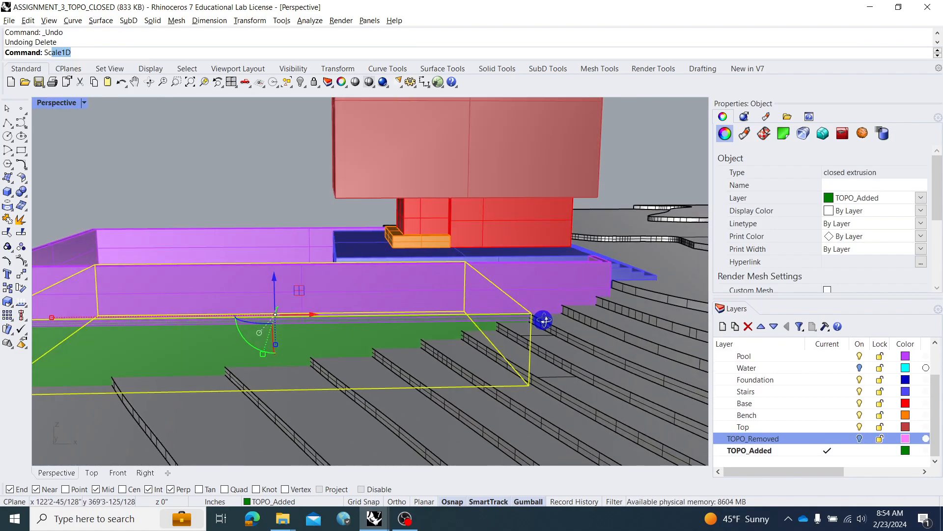
key("Return")
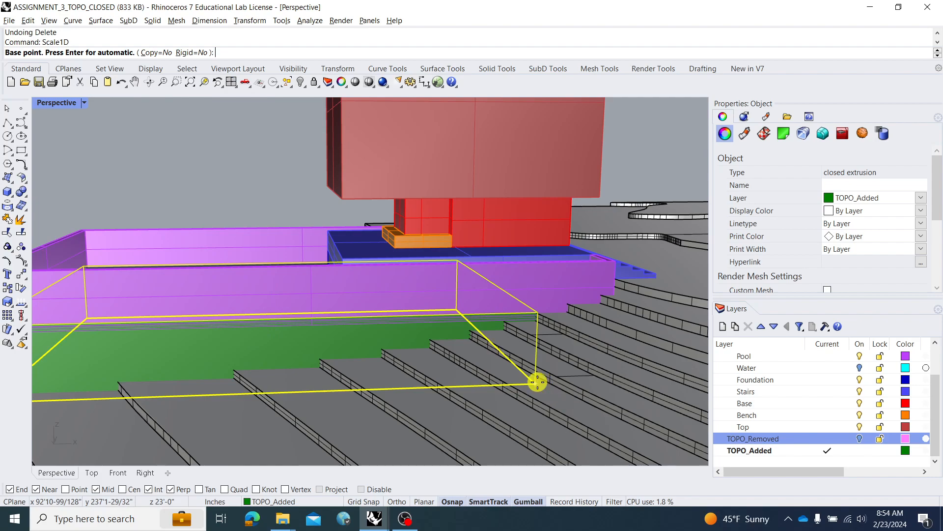
left_click(535, 383)
scroll(536, 382, "down", 3)
left_click(208, 393)
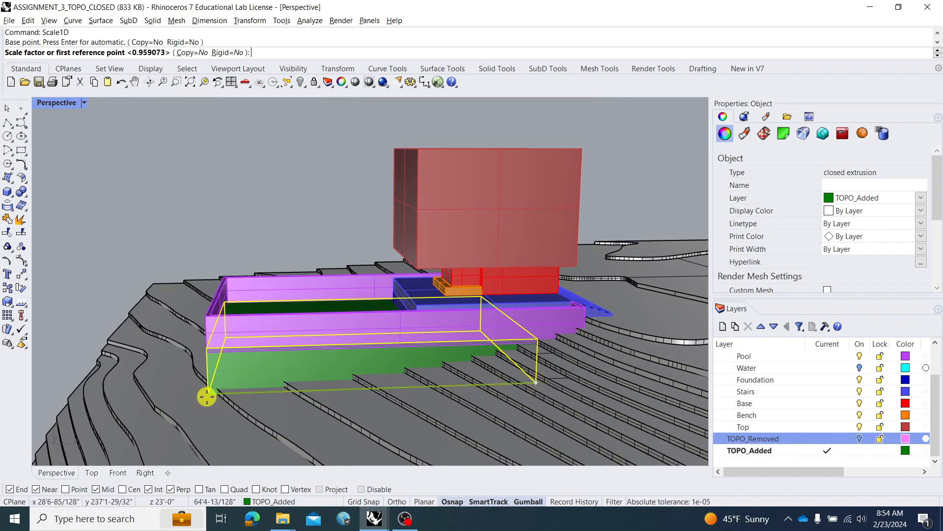
left_click(393, 241)
right_click_drag(432, 345, 549, 287)
key("Escape")
scroll(457, 315, "down", 2)
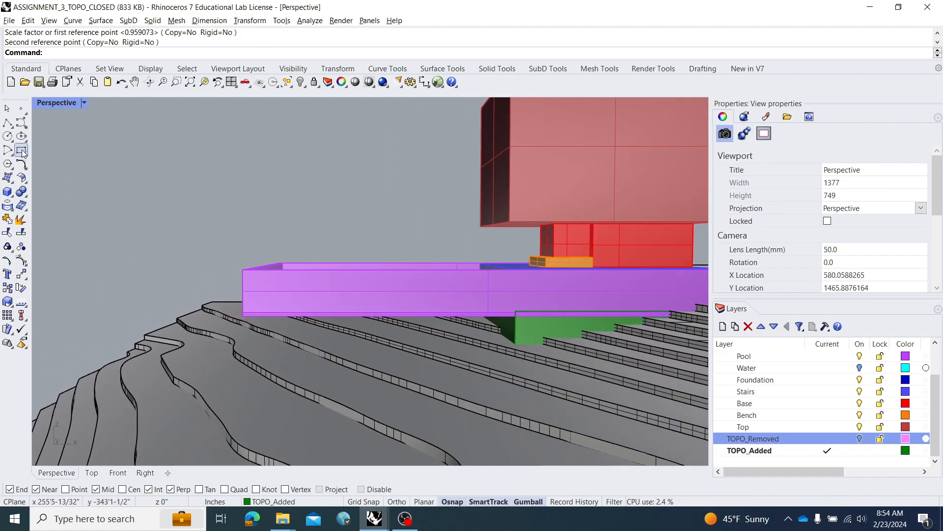
- Duplicate the border of the top volume's end face on the pool side with DupFaceBorder
right_click_drag(373, 243, 338, 269)
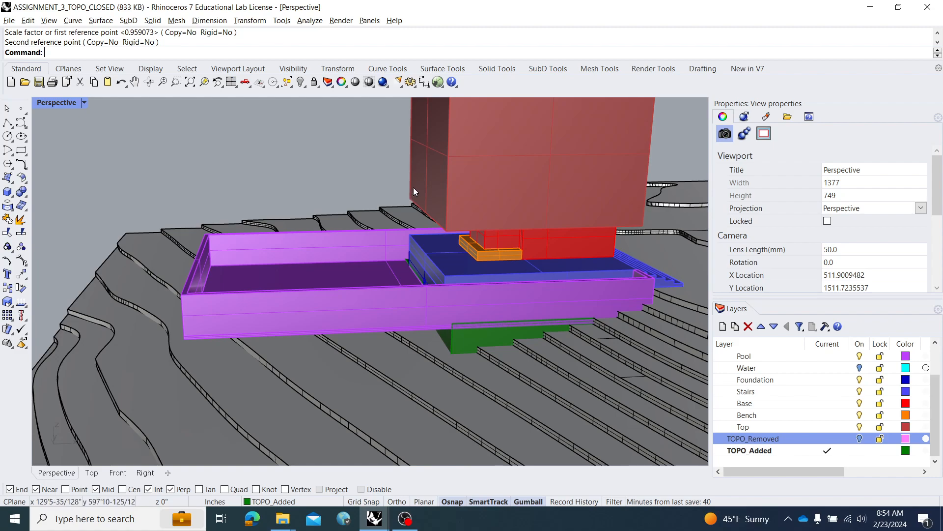
right_click_drag(440, 335, 438, 320)
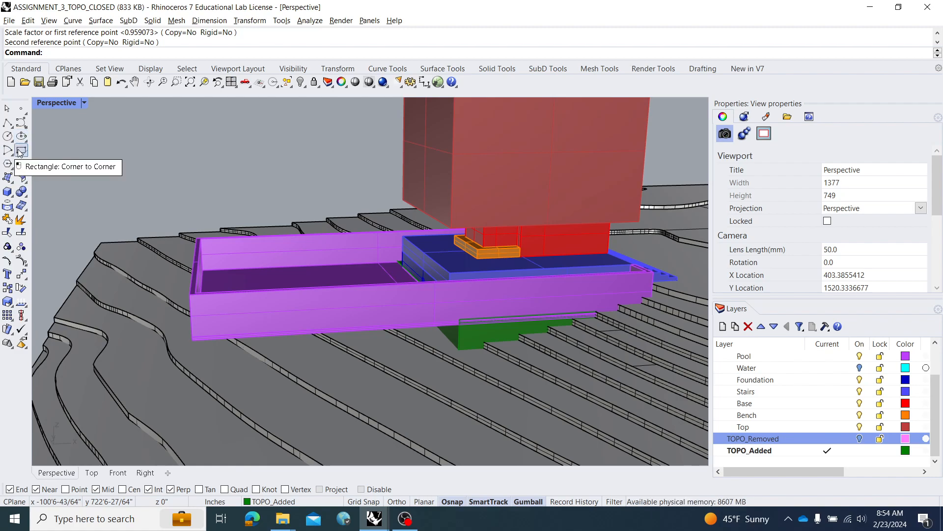
type("upEdge")
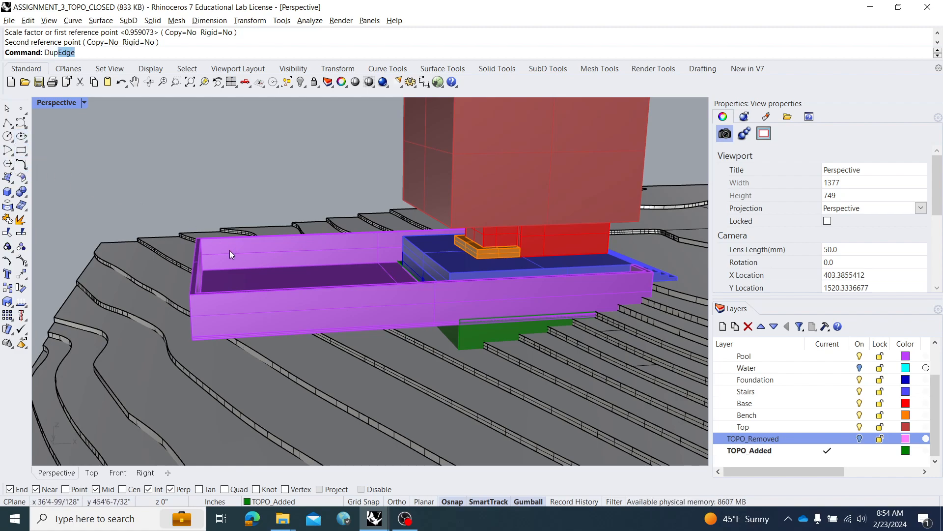
left_click(97, 101)
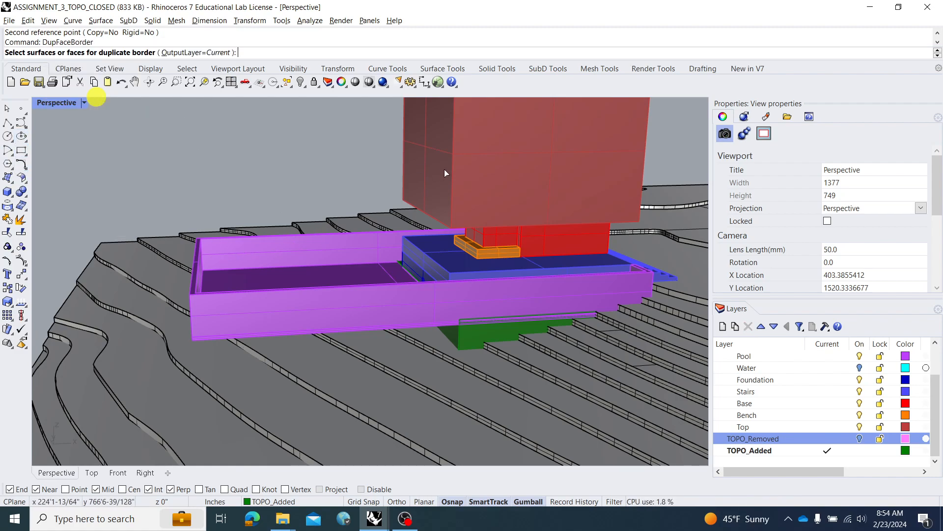
left_click(442, 164)
right_click(386, 204)
- Scale the duplicated border wider and taller until it crosses the pool and reaches the terrain, and fill it with PlanarSrf
right_click_drag(377, 182, 394, 232)
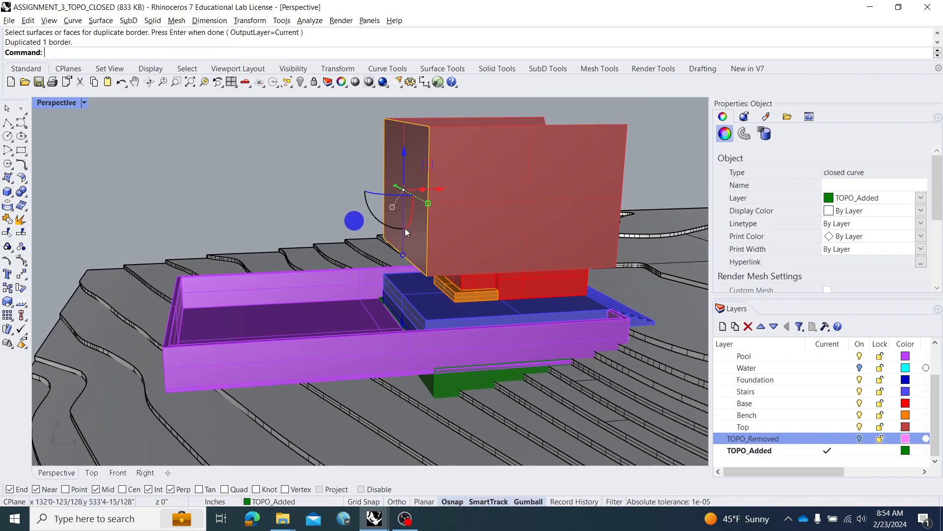
left_click_drag(430, 204, 475, 229)
left_click_drag(403, 257, 411, 378)
right_click_drag(411, 376, 348, 292, "shift")
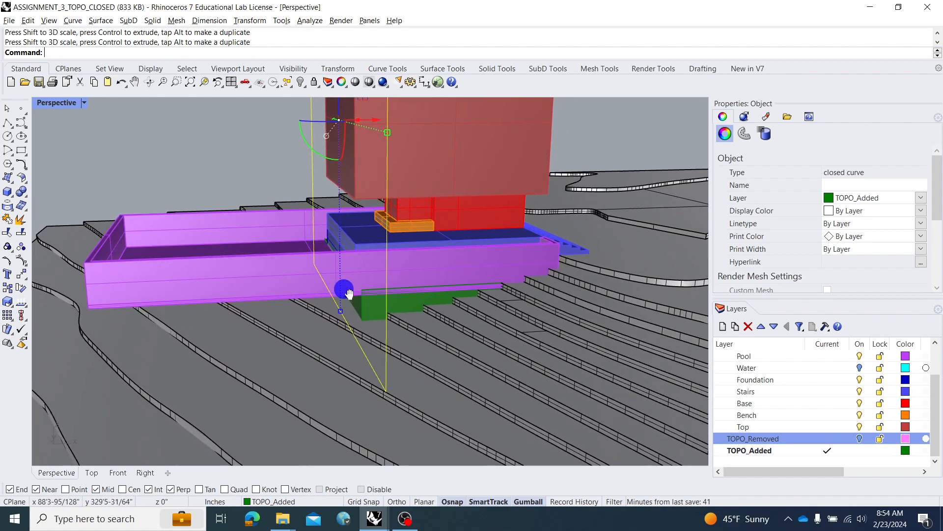
type("lanar")
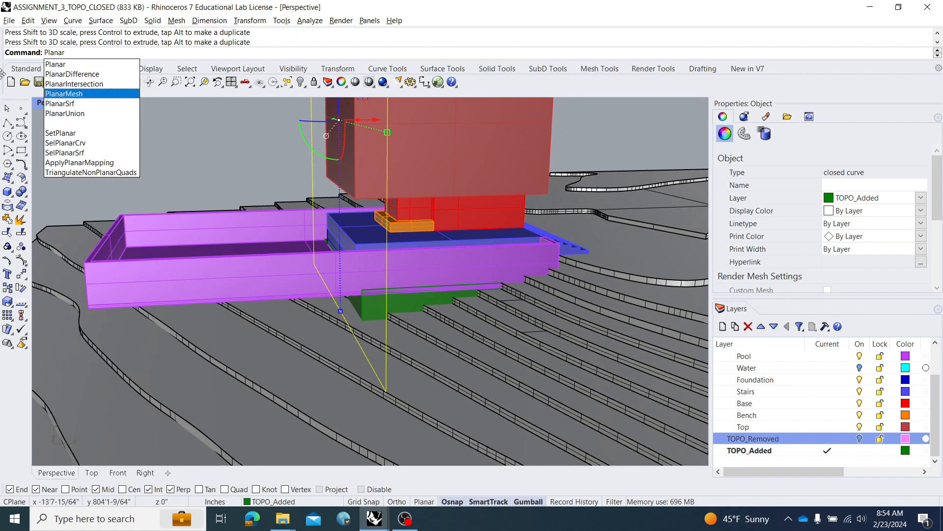
left_click(69, 104)
- Split the pool with BooleanSplit, using the vertical plane at the top volume's facade as the cutter
right_click_drag(339, 249, 340, 273)
type("BooleanSplit")
key("Return")
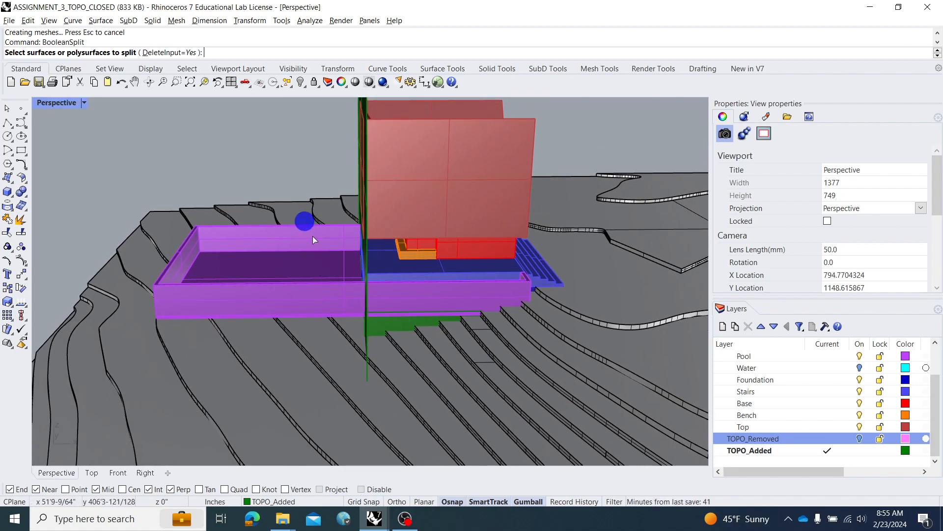
left_click(313, 237)
left_click(315, 265)
right_click_drag(343, 247, 345, 210)
right_click(345, 210)
left_click(327, 185)
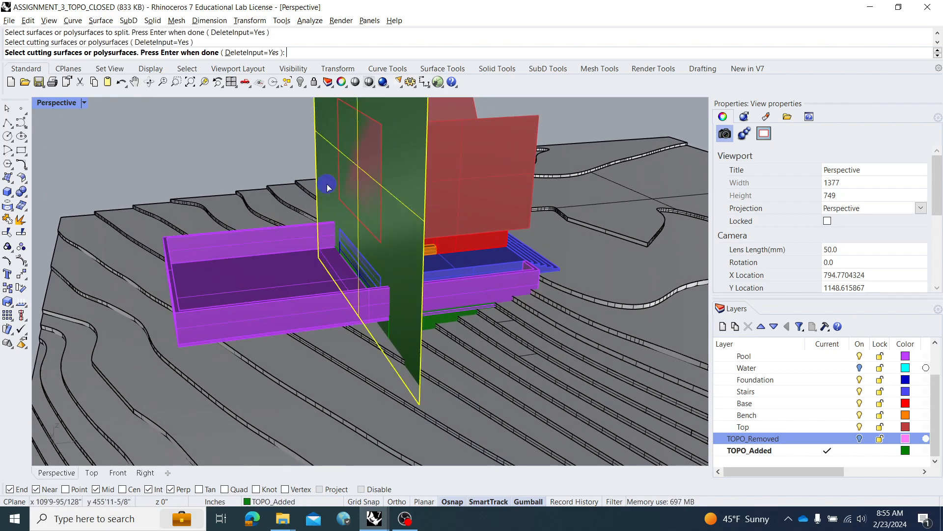
right_click(326, 185)
- Delete the vertical cutting plane and its leftover border curve
left_click(328, 191)
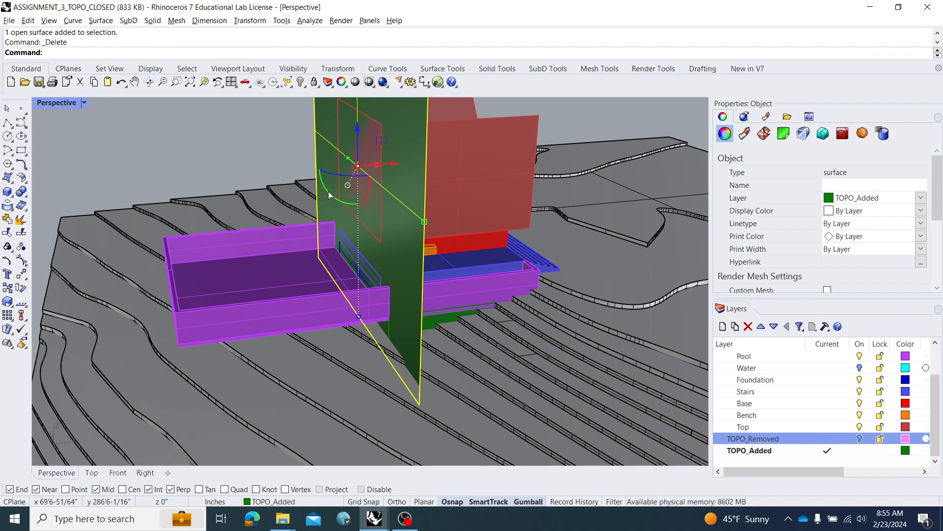
key("Delete")
left_click(316, 204)
key("Delete")
- Ungroup the building and move the two downhill pool pieces vertically down by about 8'2" into the terrain
left_click(290, 243)
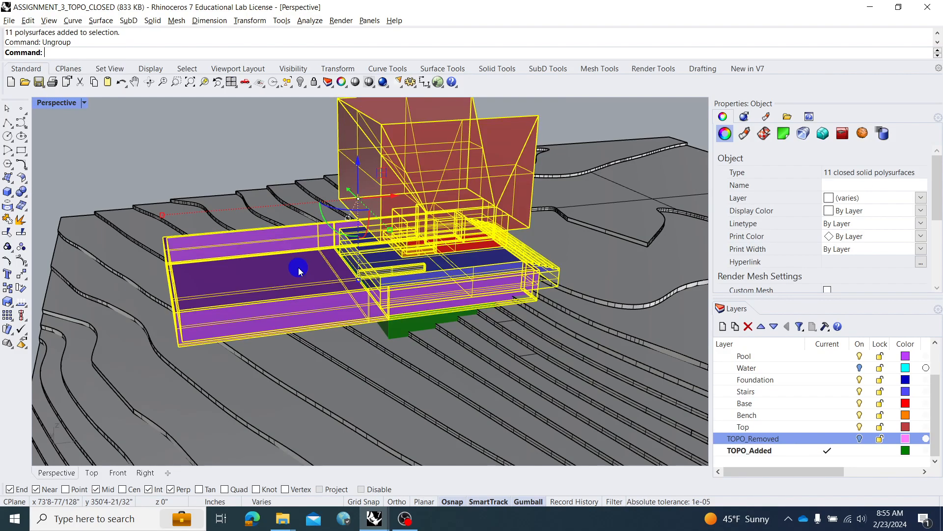
key("Return")
left_click(284, 239)
left_click(311, 282, "shift")
type("M")
right_click_drag(217, 240, 288, 254)
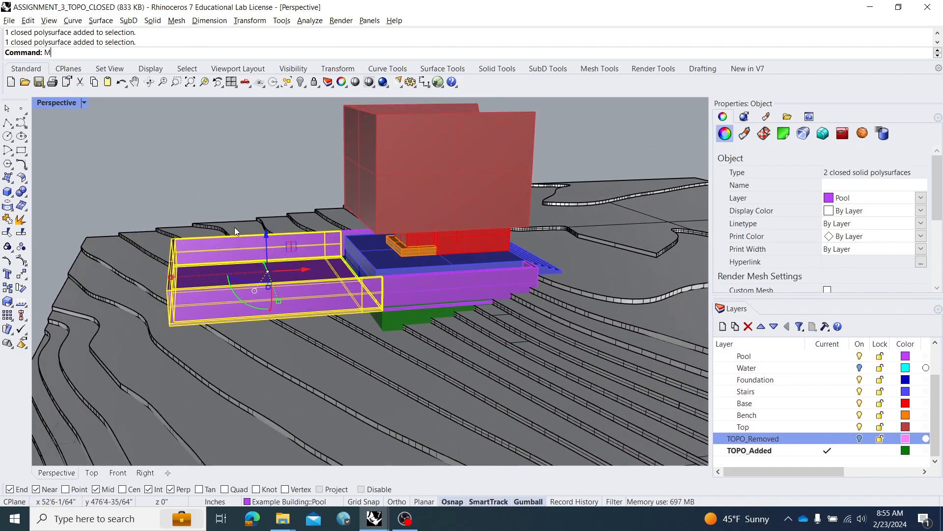
key("Return")
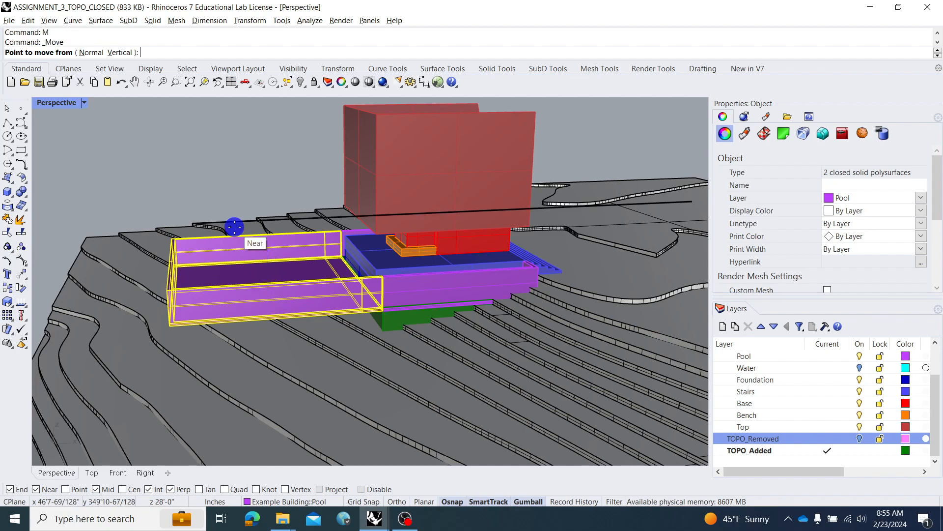
left_click(120, 52)
left_click(169, 326)
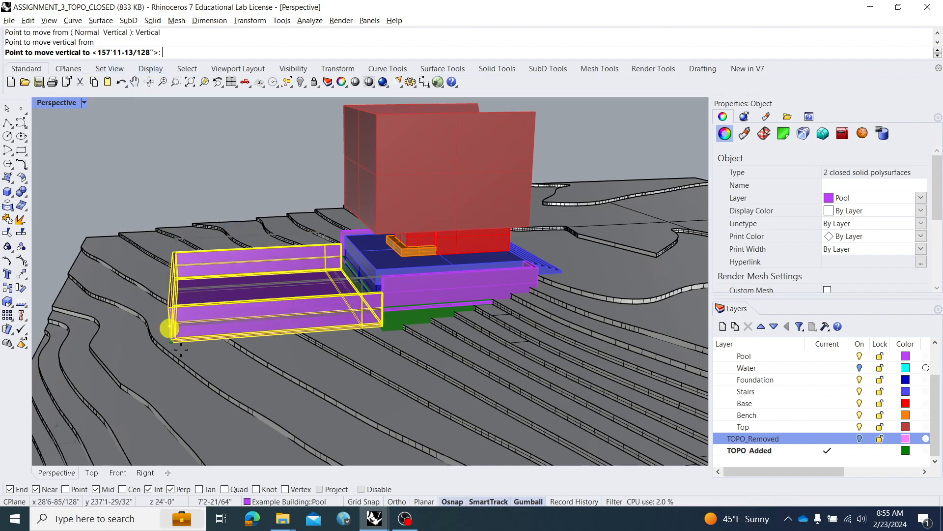
left_click(236, 411)
key("Escape")
right_click_drag(316, 359, 322, 305)
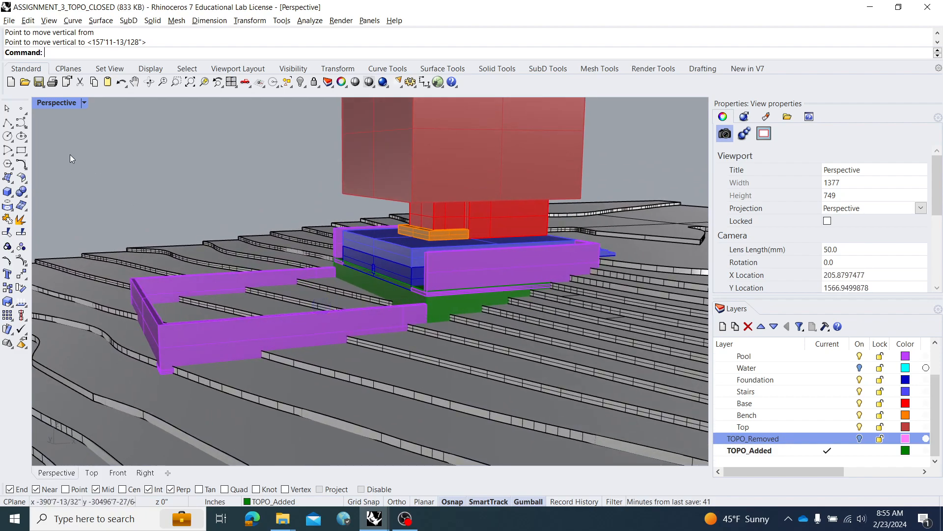
left_click(7, 123)
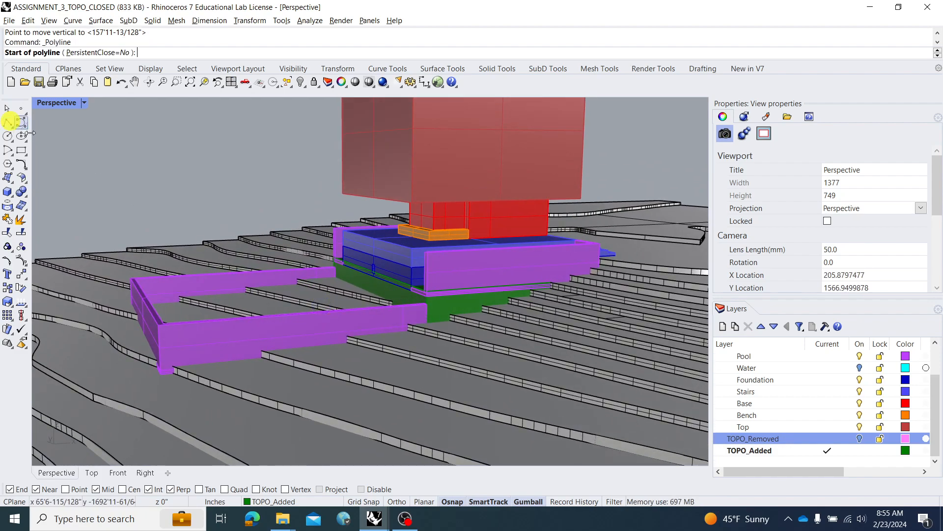
left_click(428, 254)
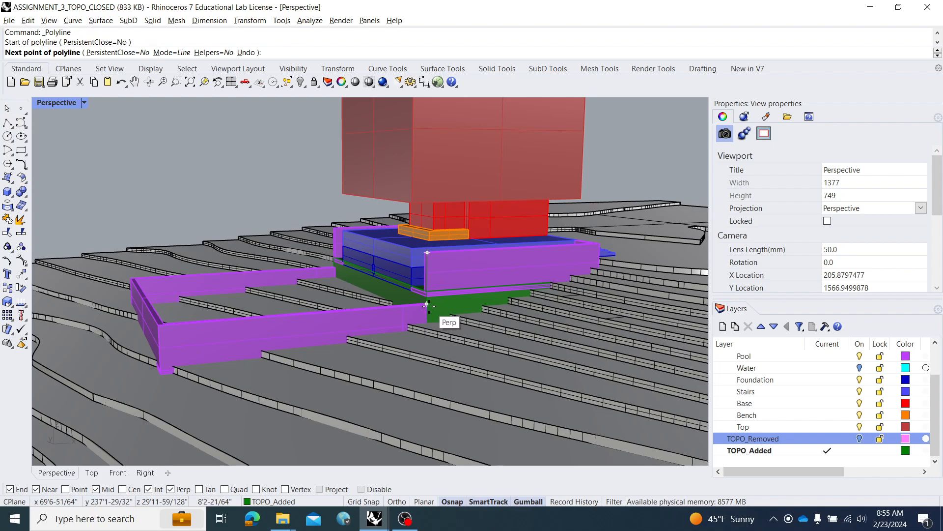
key("Escape")
right_click_drag(415, 299, 446, 293)
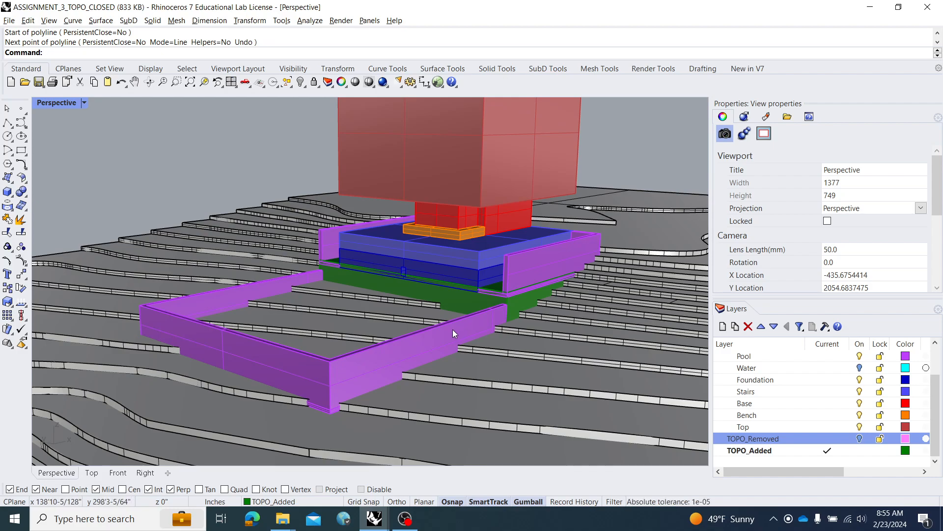
mouse_move(435, 306)
right_mouse_down()
mouse_move(362, 318)
mouse_move(343, 302)
mouse_move(448, 311)
mouse_move(441, 310)
right_mouse_up()
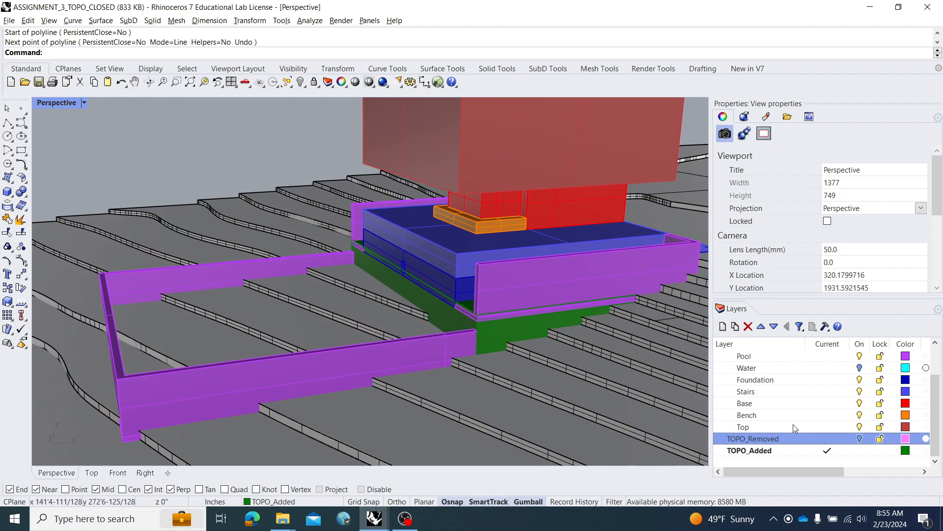
- Make Pool the current layer and draw a box post joining the upper pool wall's end to the lowered wall below
scroll(860, 427, "up", 1)
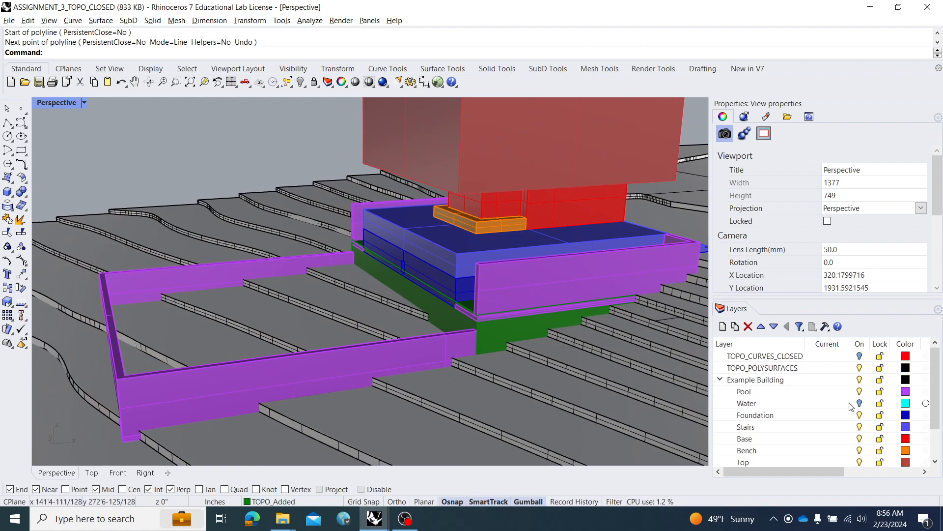
left_click(835, 391)
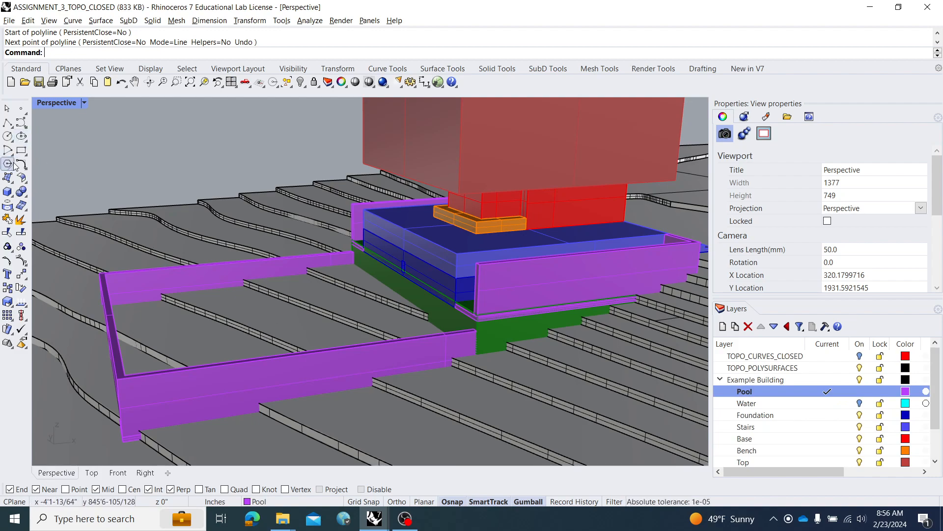
left_click(7, 193)
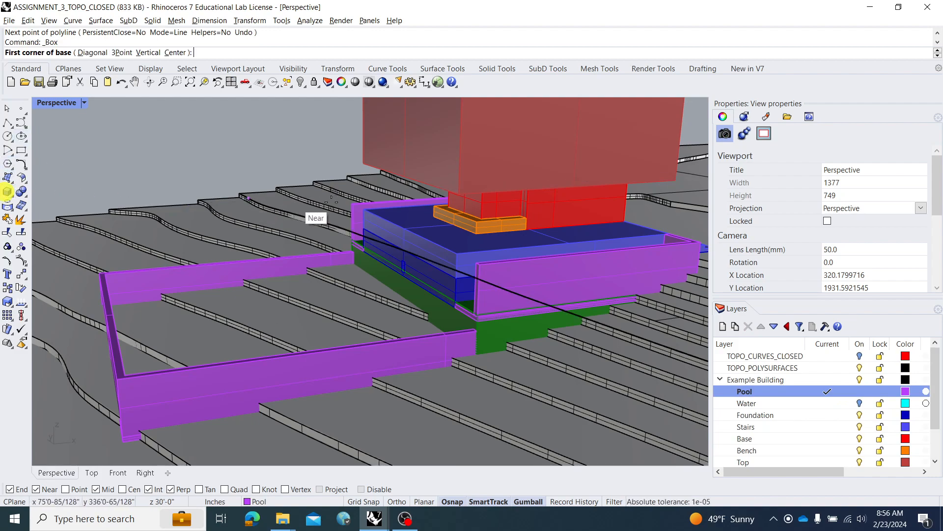
left_click(475, 261)
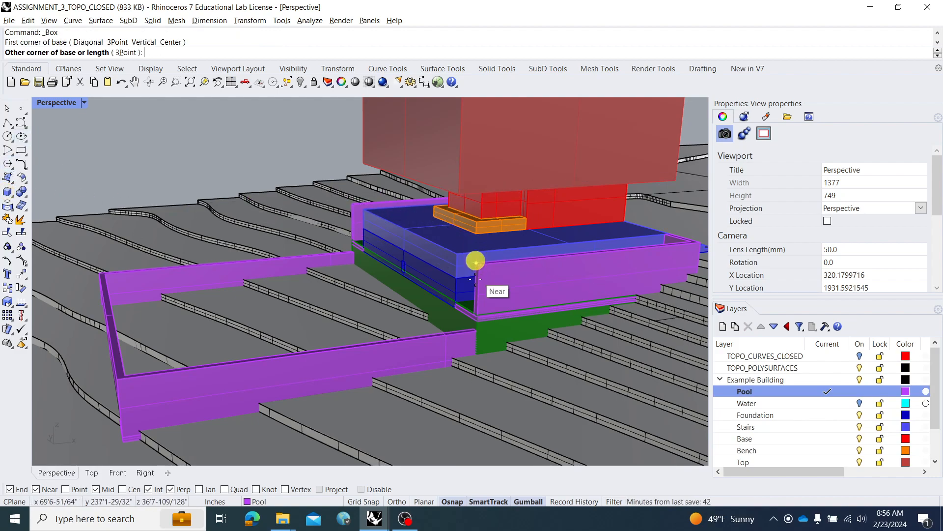
left_click(480, 332)
scroll(466, 351, "up", 3)
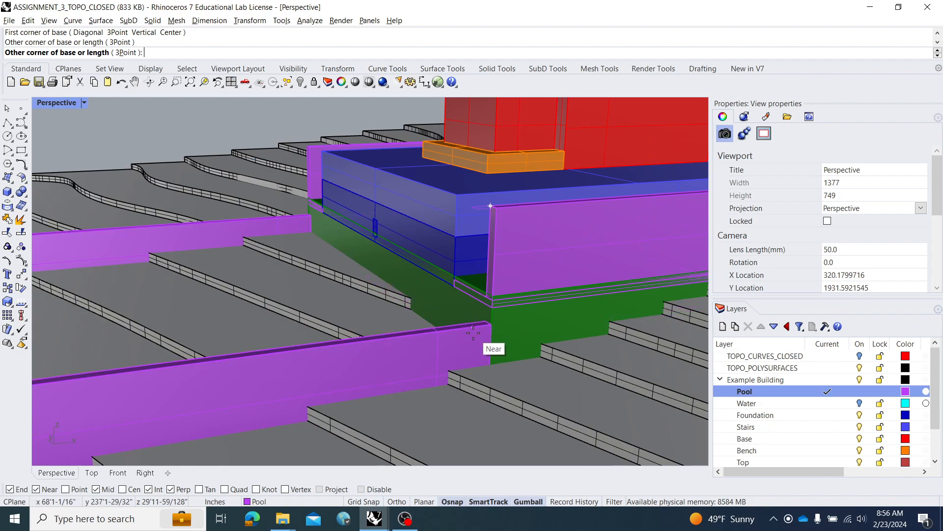
left_click(473, 333)
left_click(477, 332)
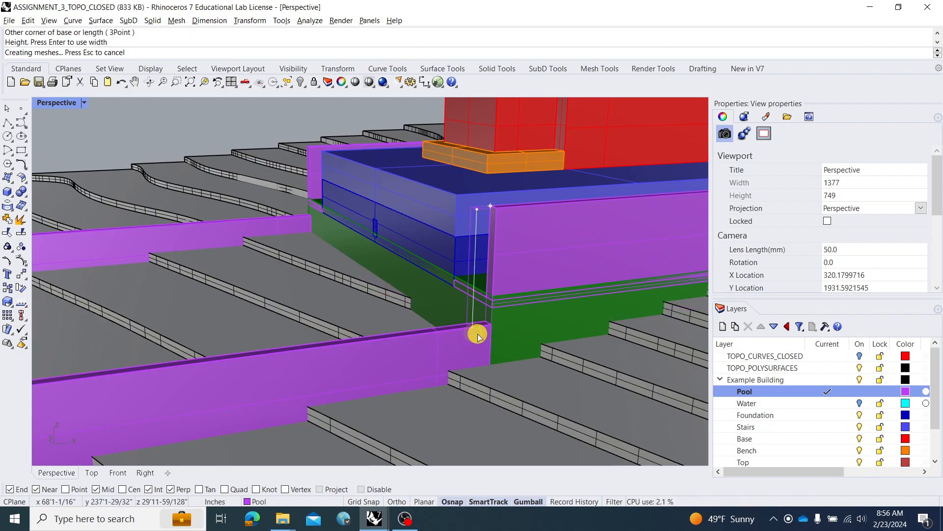
- Mirror a copy of the post to the opposite pool wall across the building's centerline
left_click(480, 280)
right_click_drag(481, 280, 495, 289)
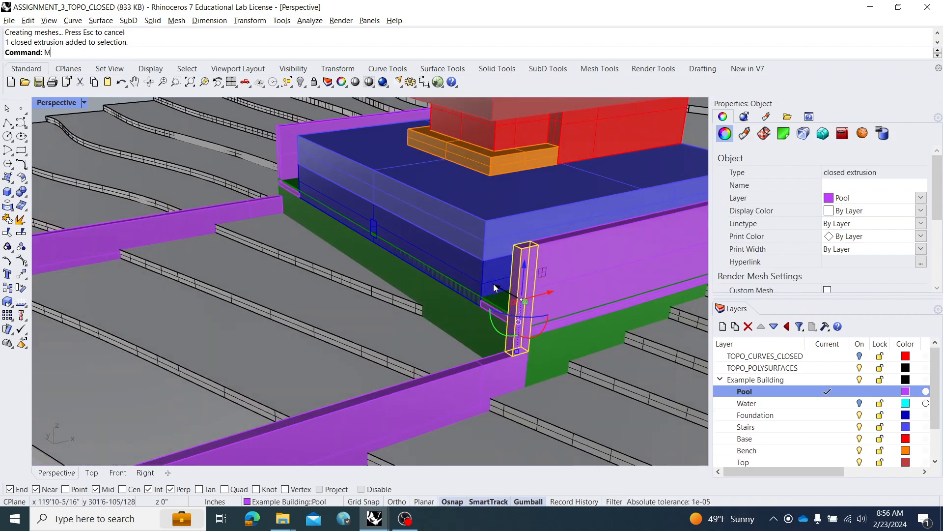
type("Mirror")
key("Return")
left_click(374, 171)
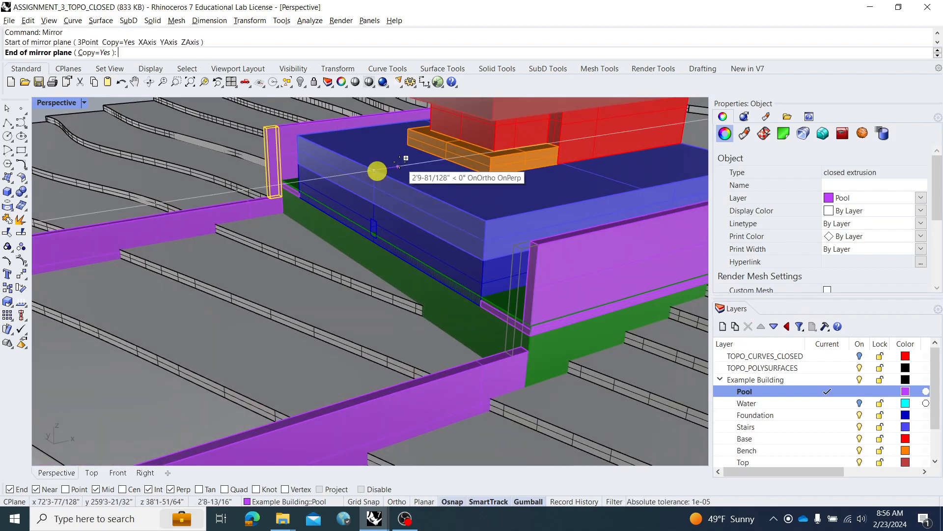
left_click(401, 162)
right_click_drag(452, 177, 333, 209)
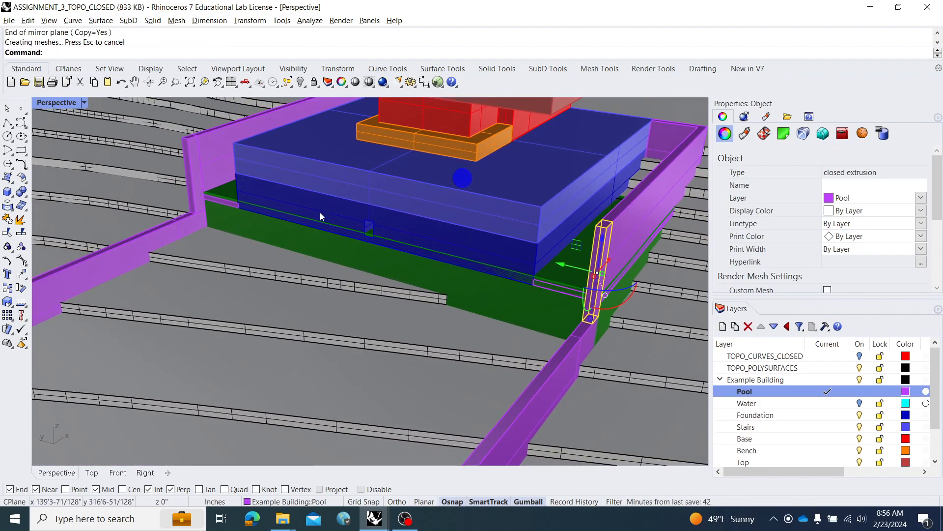
right_click(212, 191)
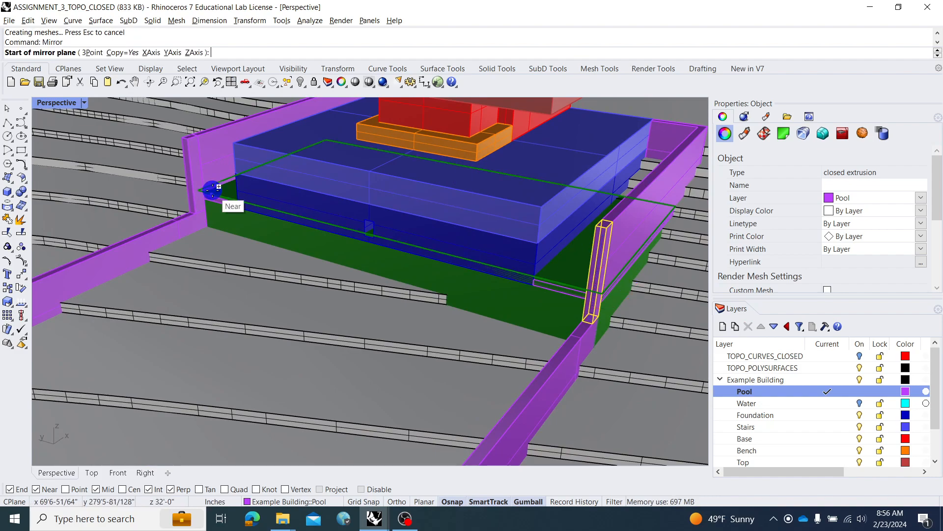
- Draw a box spanning between the two posts and reaching down to the lowered pool's bottom, closing its uphill side
left_click(10, 192)
left_click(201, 191)
right_click_drag(201, 192, 626, 284)
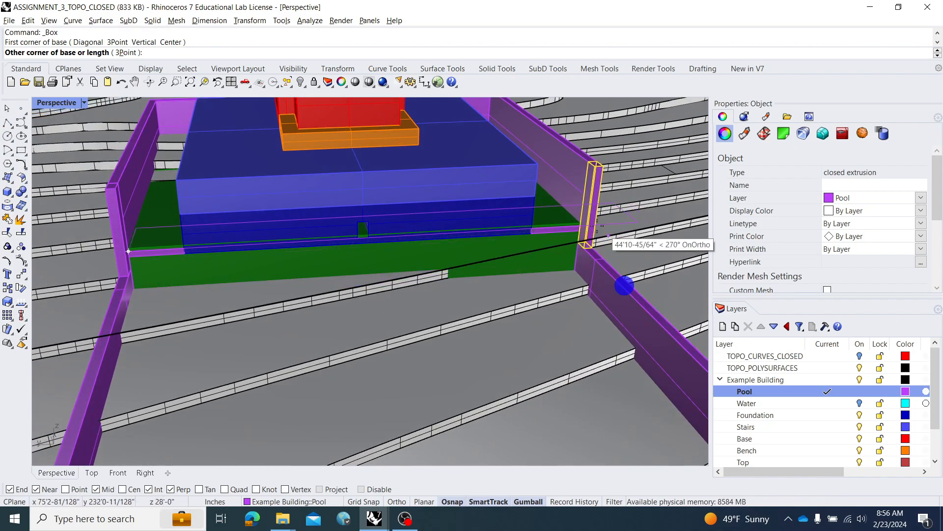
left_click(592, 259)
right_click_drag(592, 257, 492, 344)
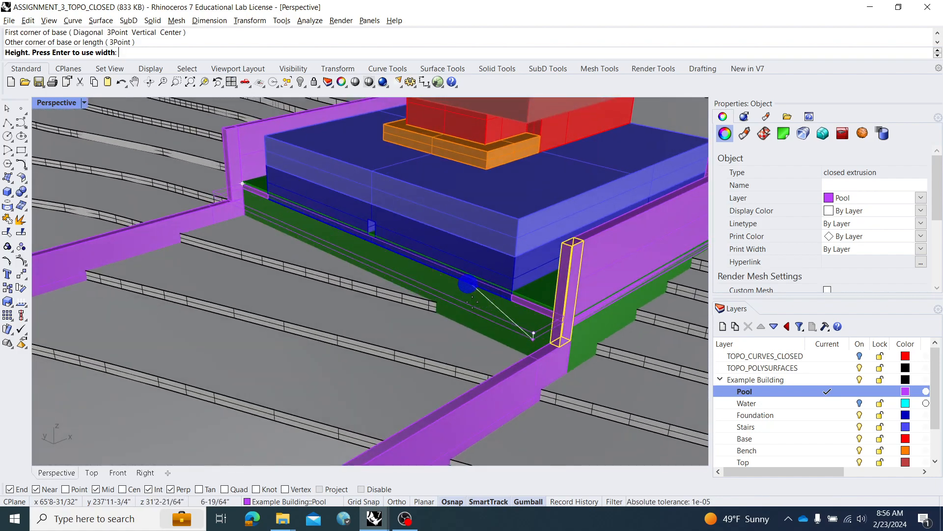
scroll(491, 353, "down", 3)
right_click_drag(430, 417, 431, 343, "shift")
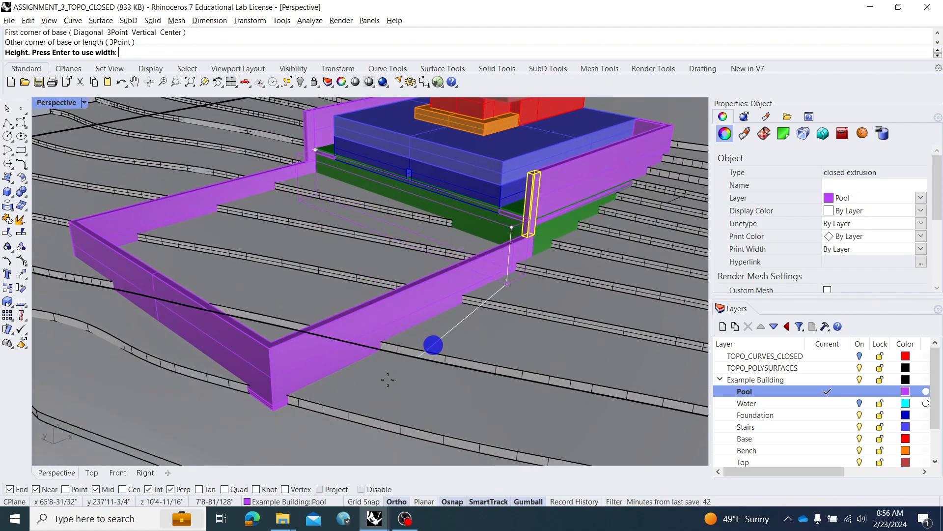
left_click(274, 416)
- Thin the new cross wall with Scale1D to match the thickness of the corner post
left_click(431, 210)
right_click_drag(432, 211, 400, 211)
type("Sc")
key("Return")
left_click(503, 244)
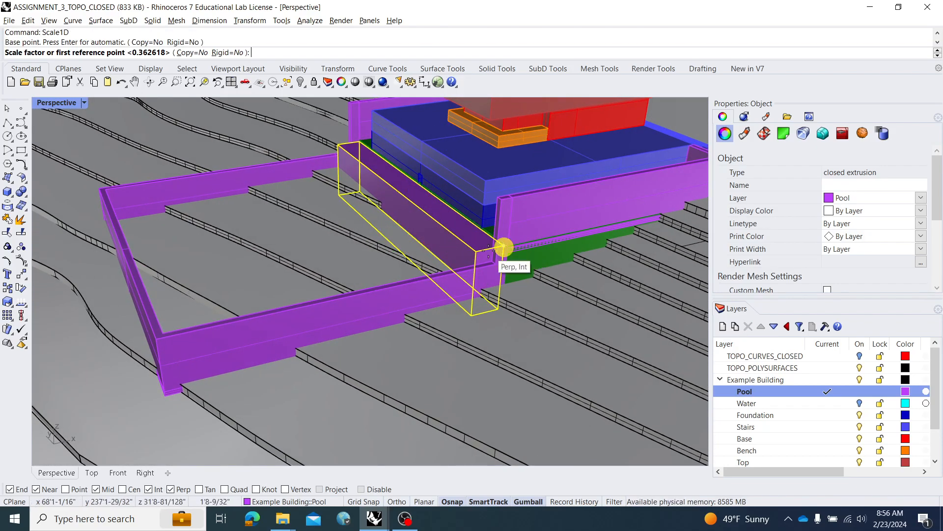
left_click(473, 253)
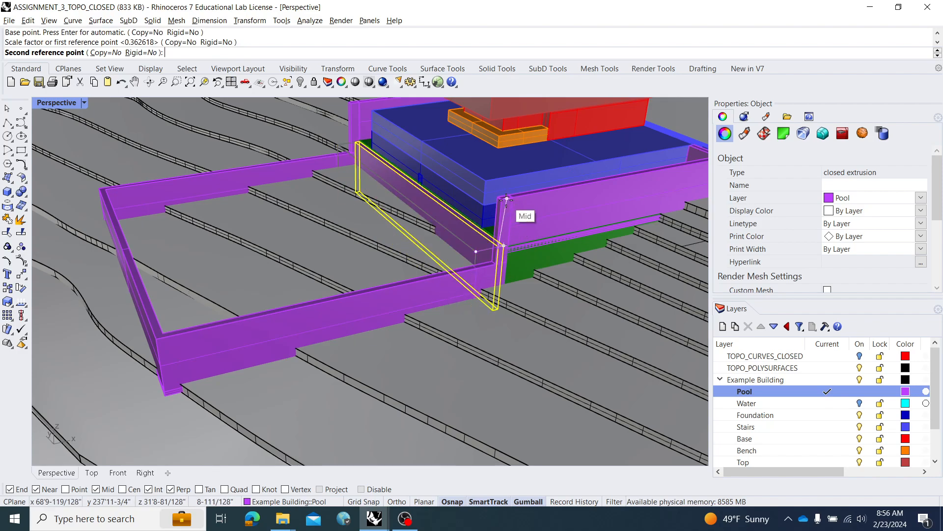
left_click(503, 206)
key("Escape")
- Draw a box over the lowered pool's whole footprint, from the top of its walls down to its lowest corner
right_click_drag(456, 256, 370, 251)
right_click_drag(405, 213, 520, 162)
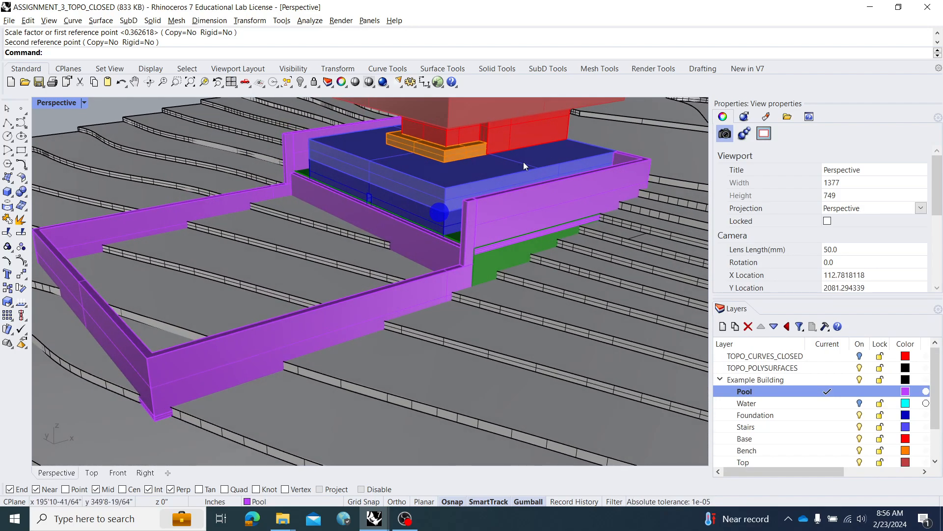
right_click_drag(416, 177, 351, 178)
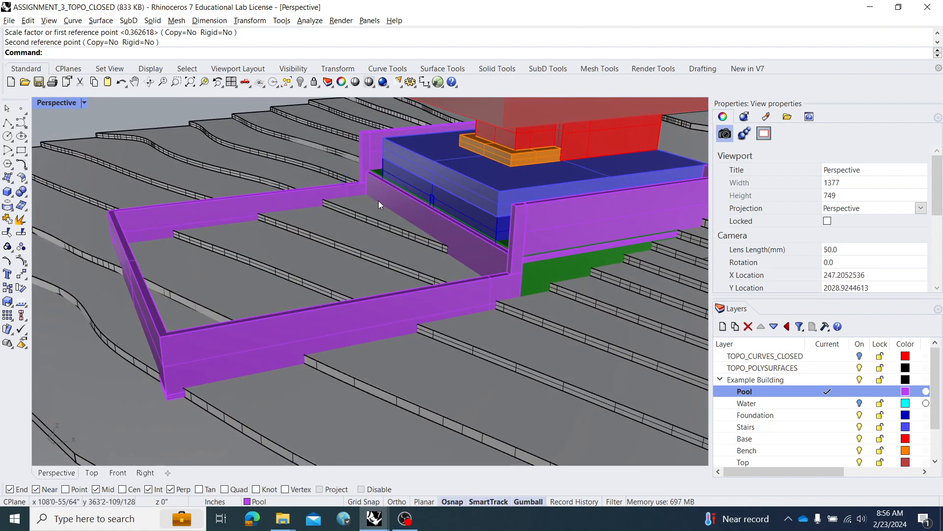
right_click_drag(389, 257, 365, 254)
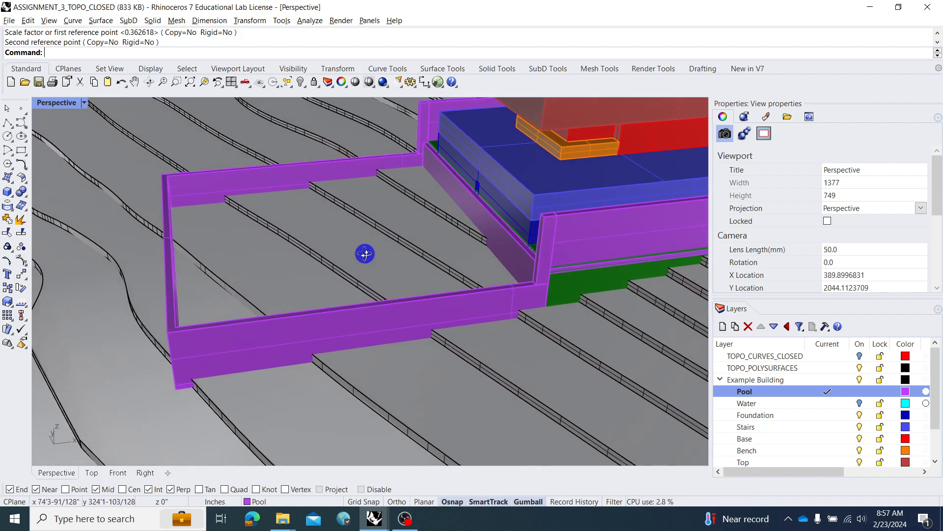
left_click(7, 193)
left_click(162, 174)
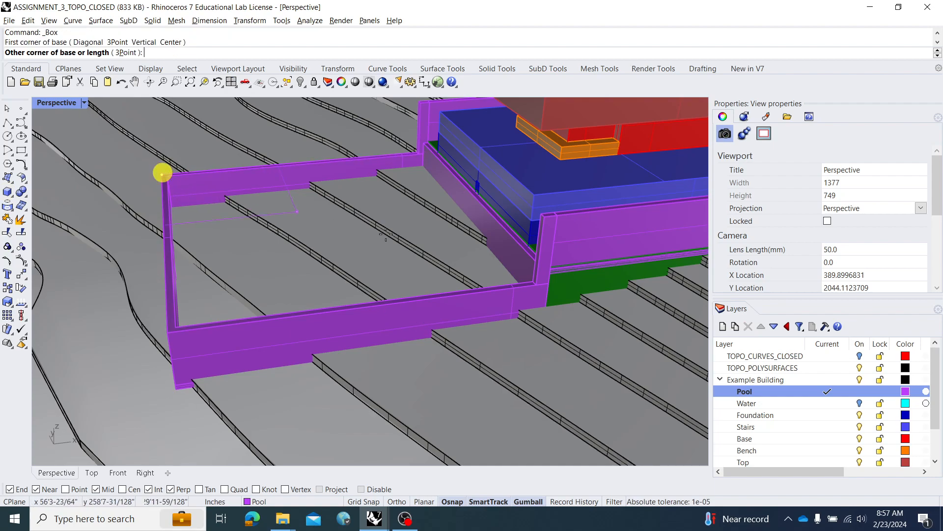
left_click(558, 216)
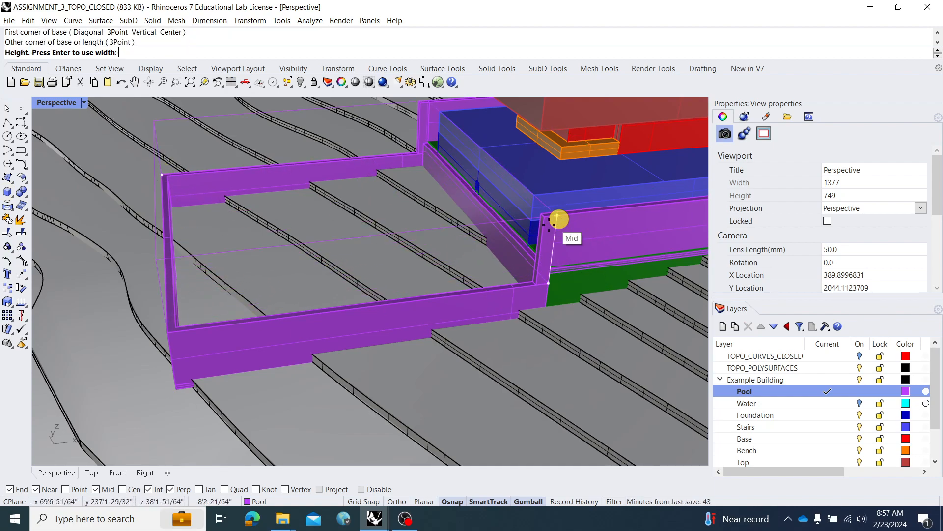
right_click_drag(179, 393, 185, 378)
left_click(203, 363)
- BooleanSplit the six terrain layers crossing the lowered pool with the footprint box, and delete the box
right_click_drag(345, 338, 350, 346)
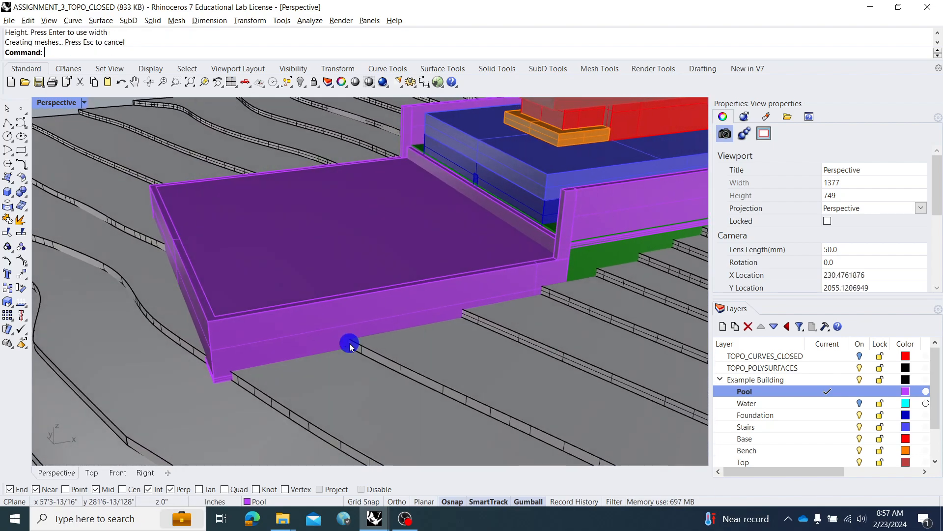
type("BooleanSplit")
key("Return")
left_click(301, 407)
left_click(425, 380)
left_click(525, 340)
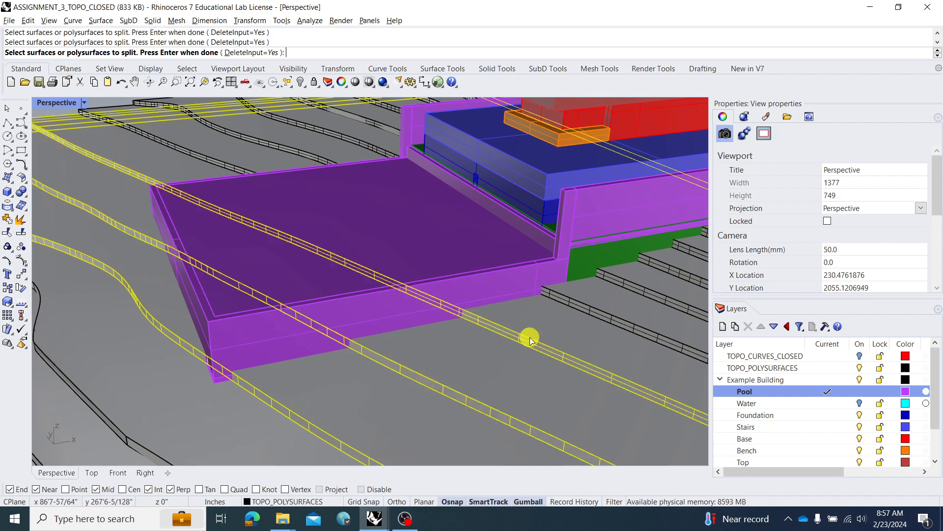
left_click(609, 314)
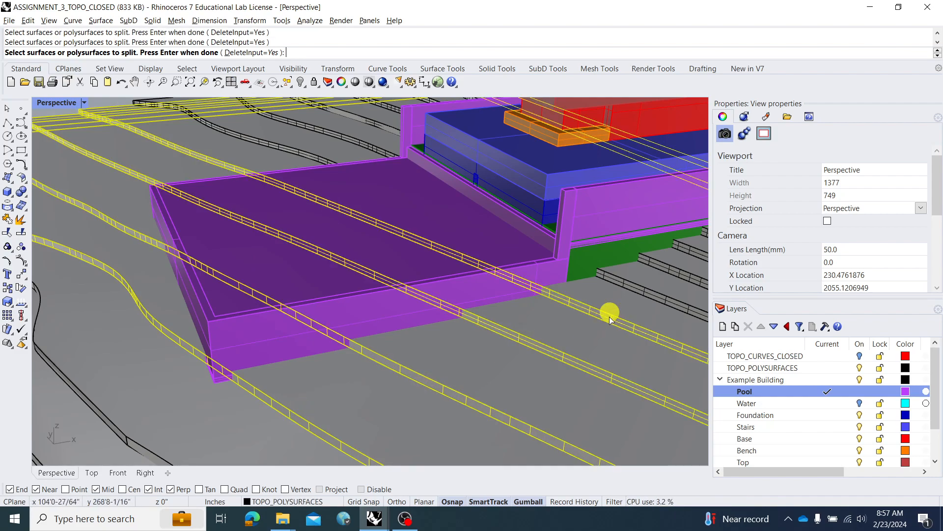
left_click(644, 290)
left_click(358, 142)
scroll(373, 167, "down", 5)
right_click_drag(373, 167, 331, 238)
key("Return")
left_click(393, 236)
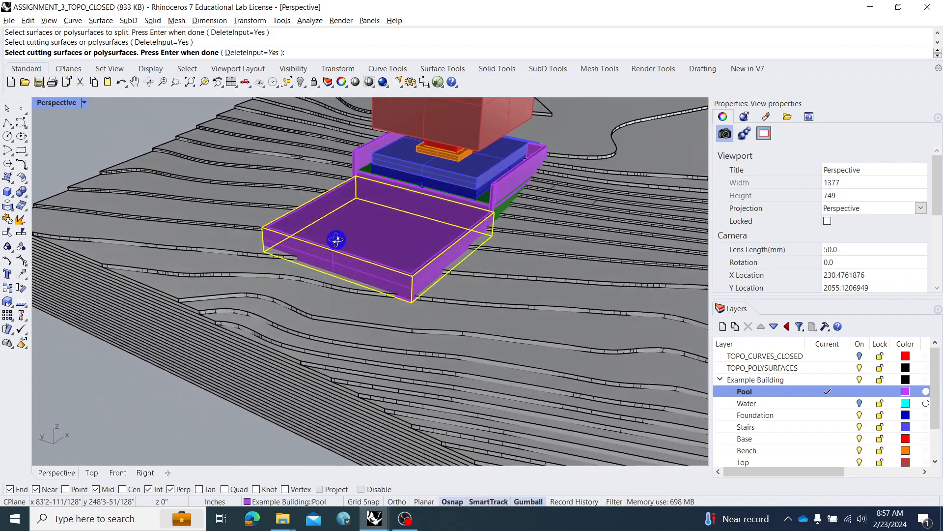
scroll(394, 228, "up", 5)
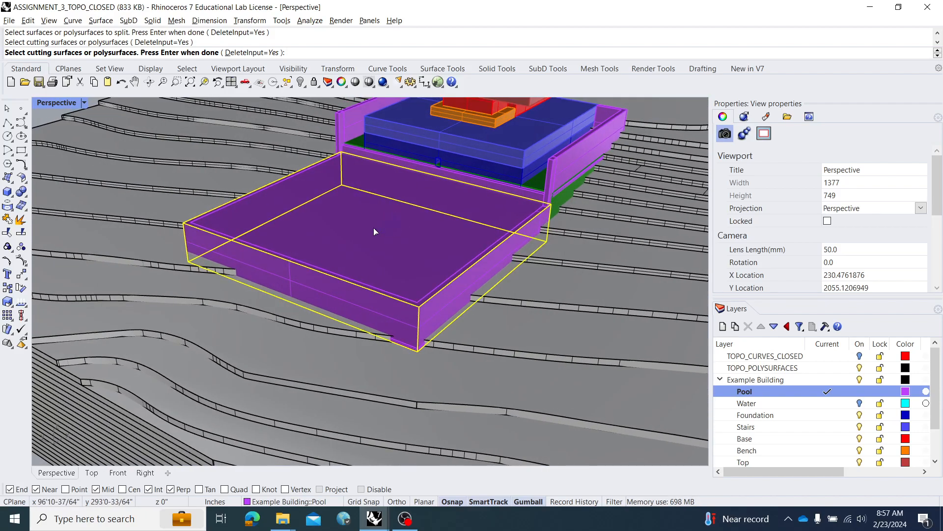
right_click(375, 228)
left_click(376, 236)
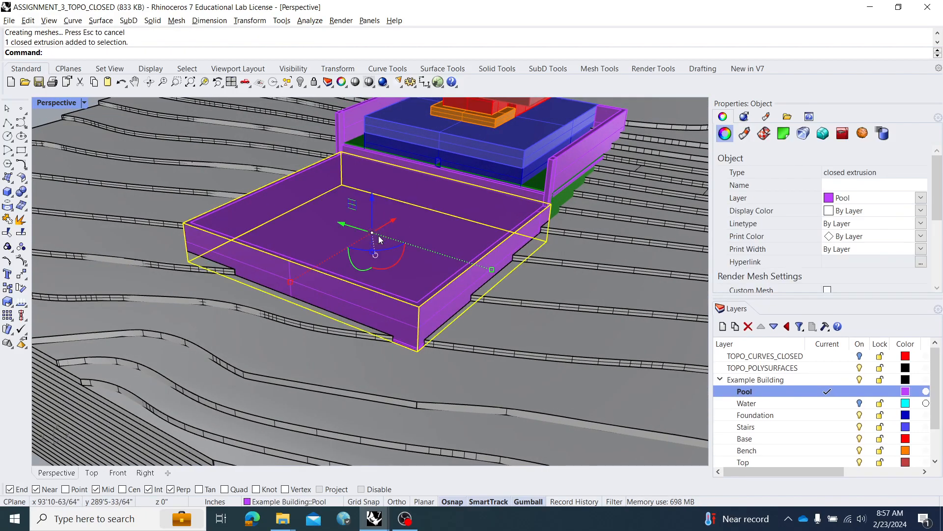
key("Delete")
- Select the five split-off terrain pieces inside the lowered pool and move them to the TOPO_Removed layer
right_click_drag(378, 235, 373, 184)
left_click(373, 186)
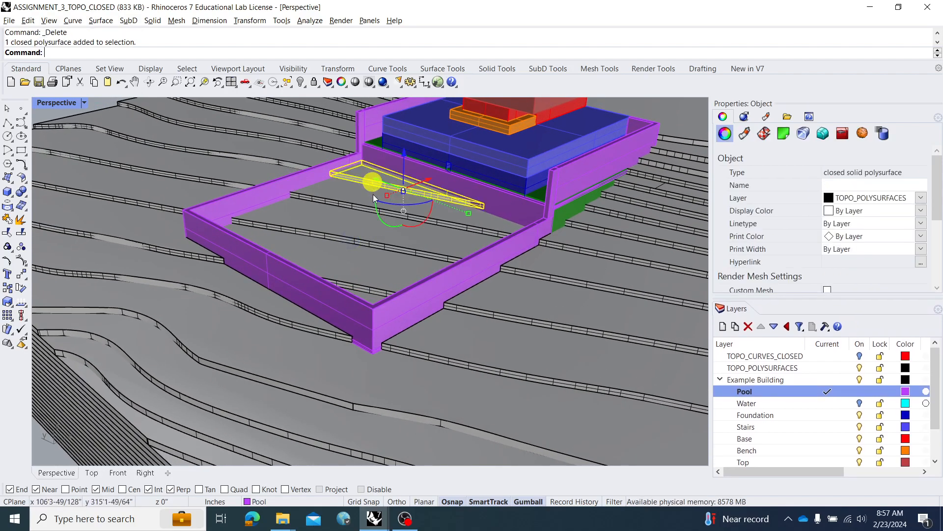
left_click(362, 207, "shift")
left_click(351, 222, "shift")
left_click(348, 271, "shift")
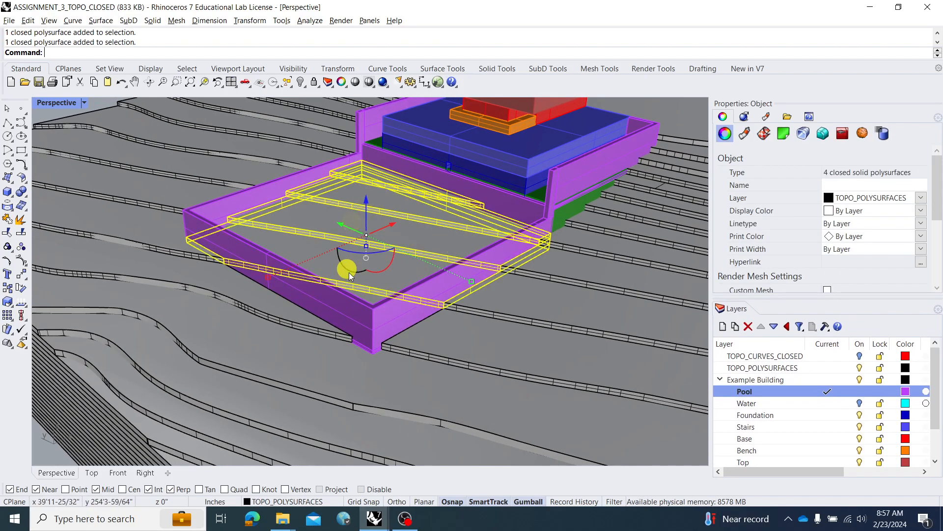
left_click(368, 297, "shift")
left_click(376, 291, "shift")
left_click(380, 320, "ctrl")
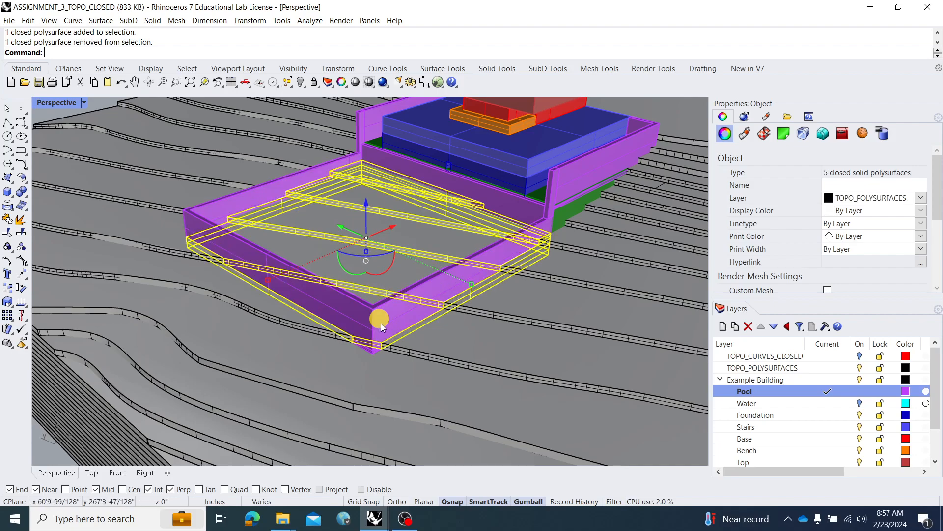
scroll(805, 427, "down", 1)
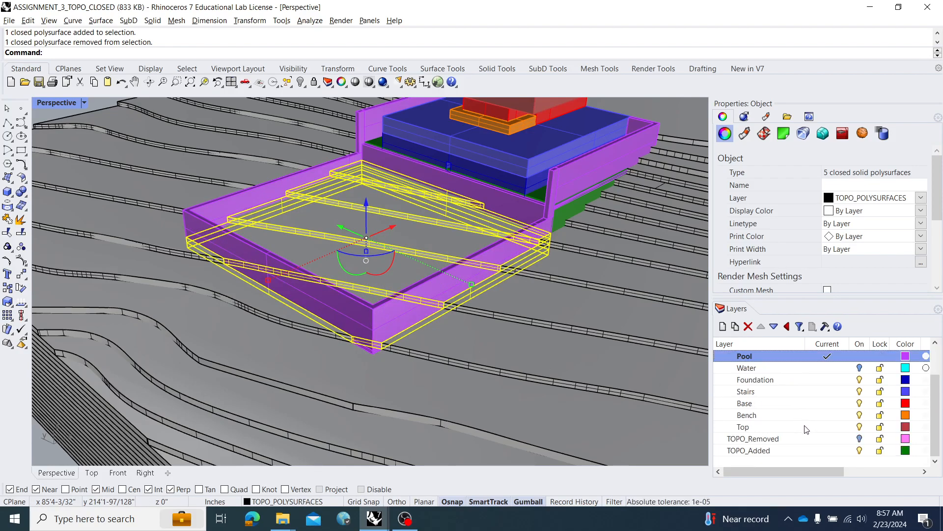
right_click(824, 444)
left_click(837, 394)
- Try to subtract all the terrain layers beside the upper pool from the TOPO_Added block in one BooleanDifference, keeping the cutting layers
right_click_drag(584, 376, 207, 303)
mouse_move(267, 316)
right_mouse_down()
mouse_move(265, 306)
mouse_move(284, 311)
right_mouse_up()
scroll(278, 266, "up", 4)
left_click(281, 253)
right_click_drag(316, 254, 376, 319)
key("Escape")
type("BooleanSplit")
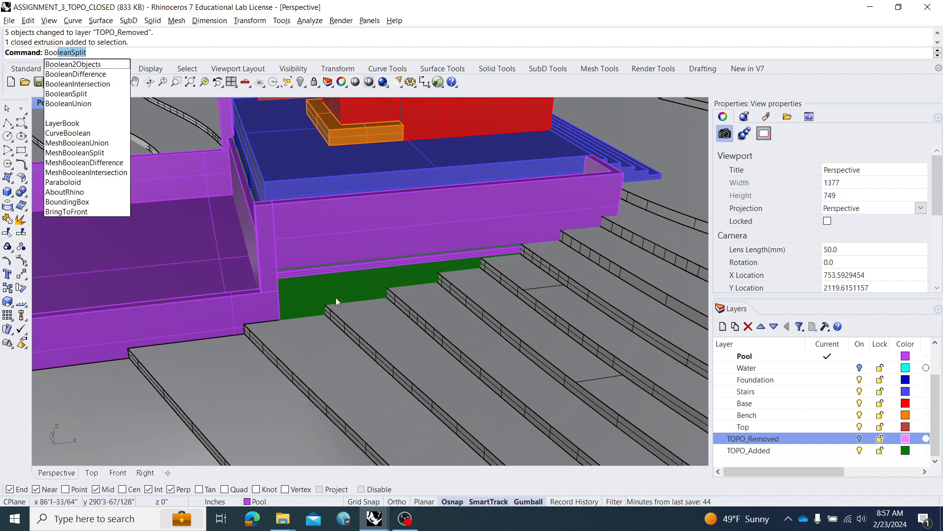
left_click(108, 75)
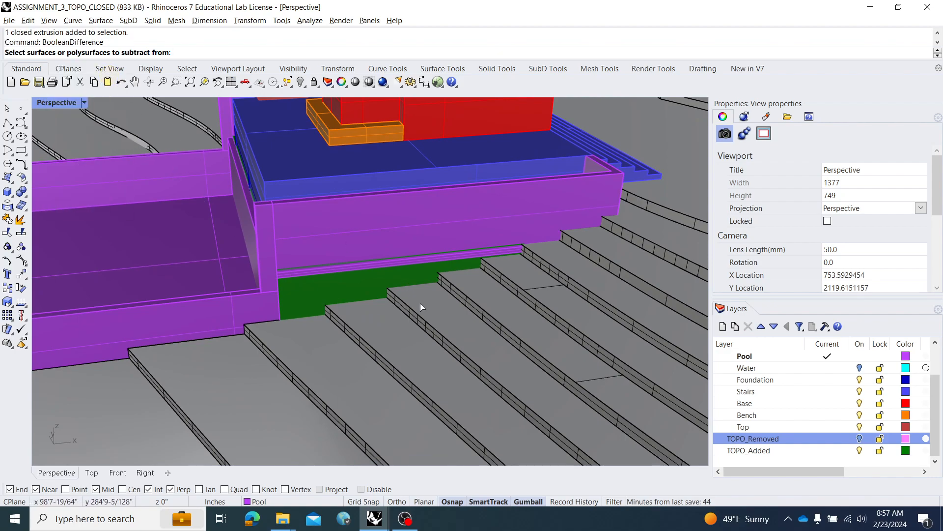
left_click(308, 294)
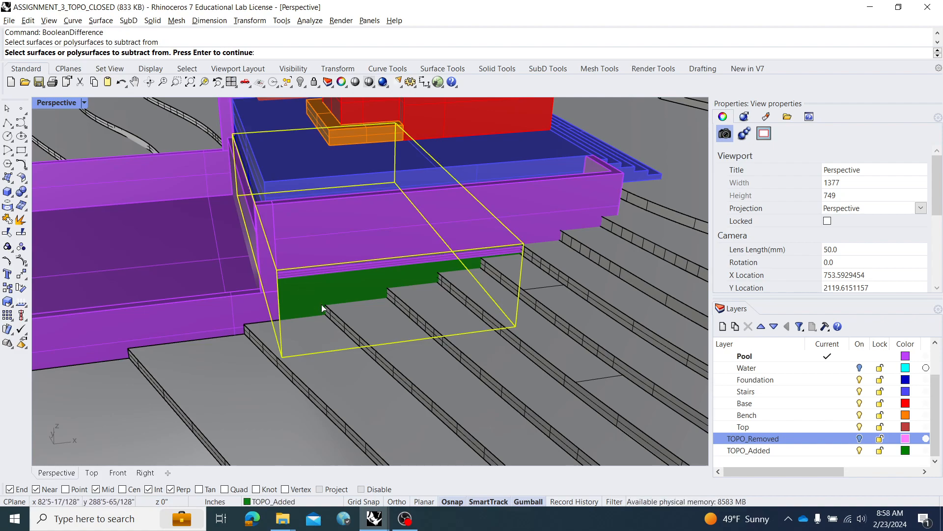
right_click(321, 304)
left_click(317, 375)
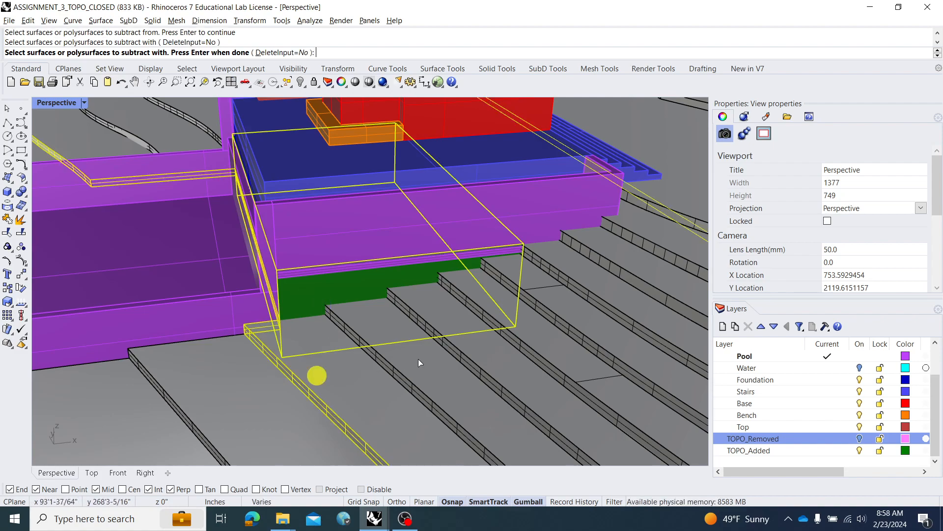
left_click(425, 369)
left_click(484, 360)
left_click(538, 341)
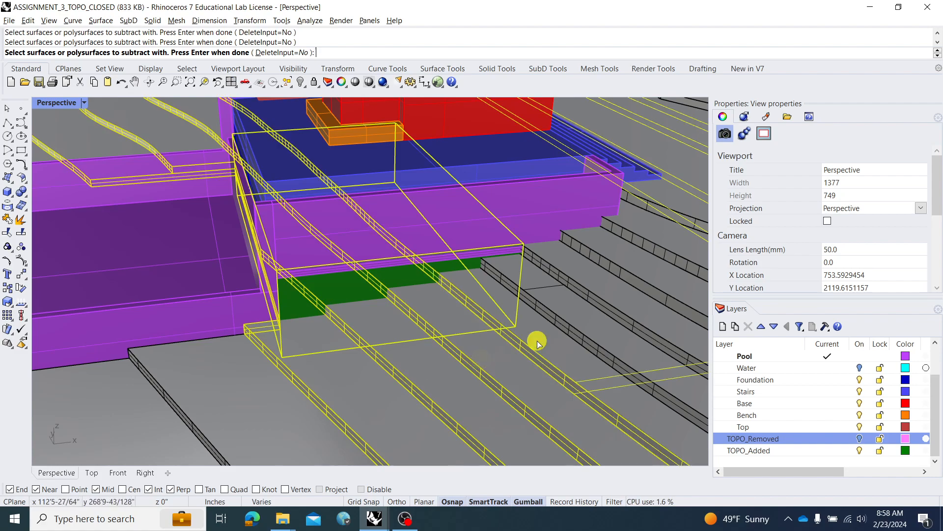
left_click(578, 312)
left_click(600, 290)
left_click(623, 259)
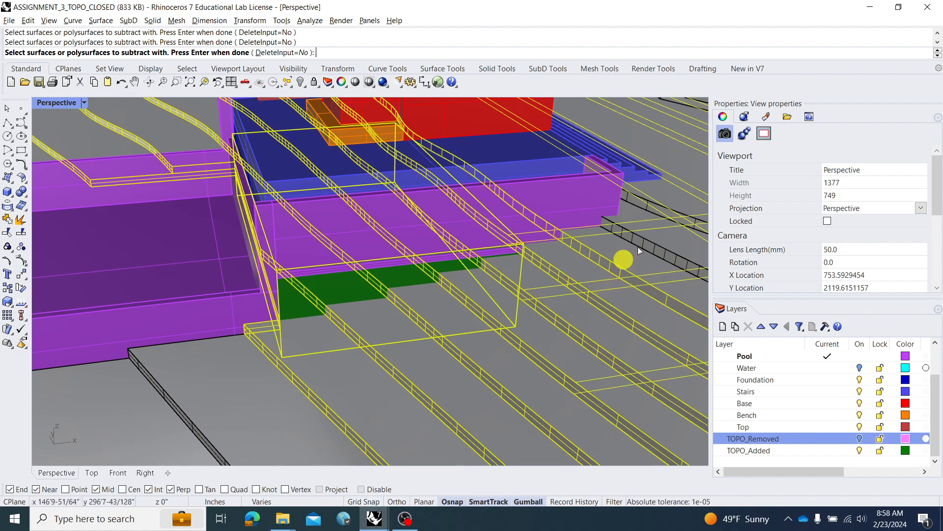
left_click(650, 241)
right_click(498, 277)
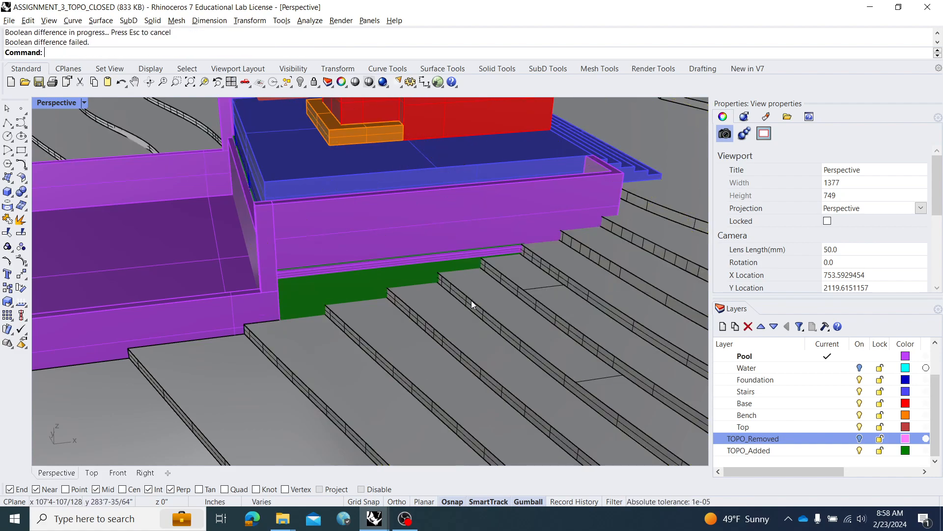
left_click(324, 299)
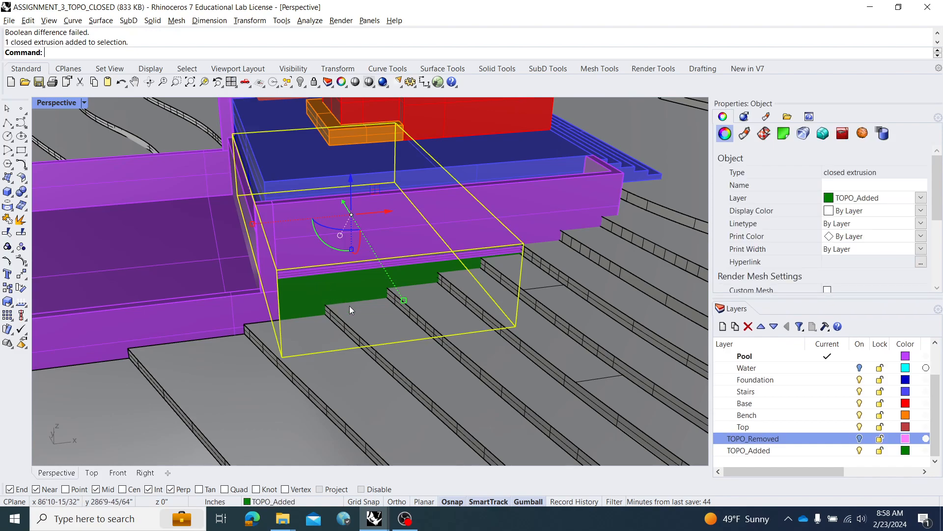
right_click(331, 340)
right_click(335, 352)
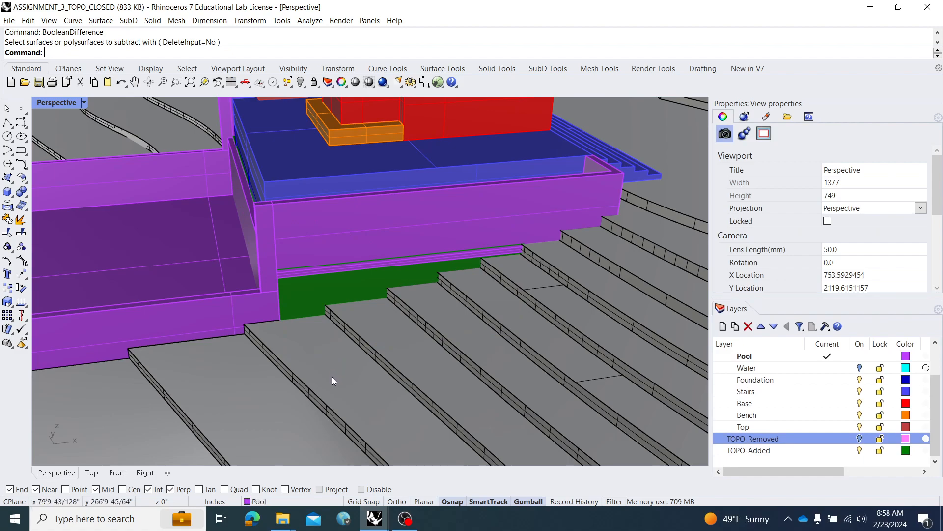
- Subtract only the lowest overlapping terrain layer from the TOPO_Added block with BooleanDifference, keeping the terrain layer
right_click(328, 376)
left_click(308, 301)
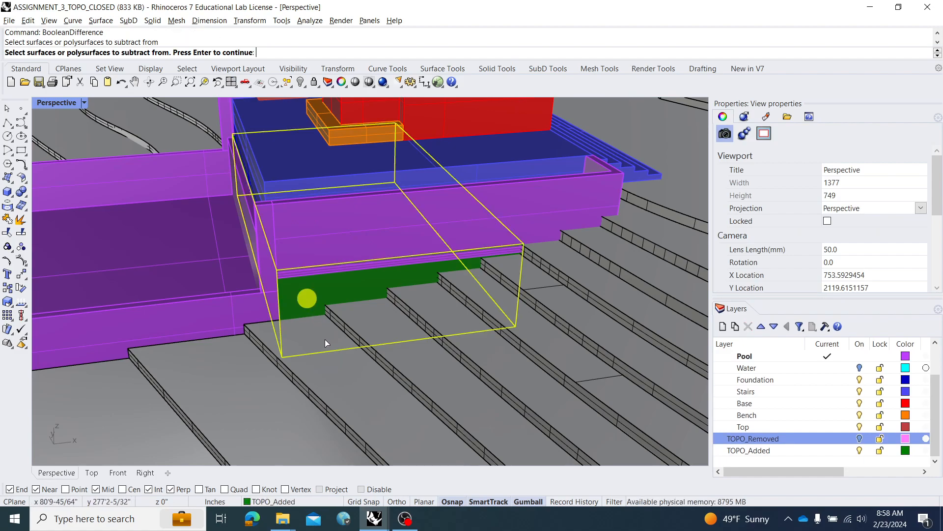
right_click(326, 339)
left_click(314, 369)
right_click(338, 375)
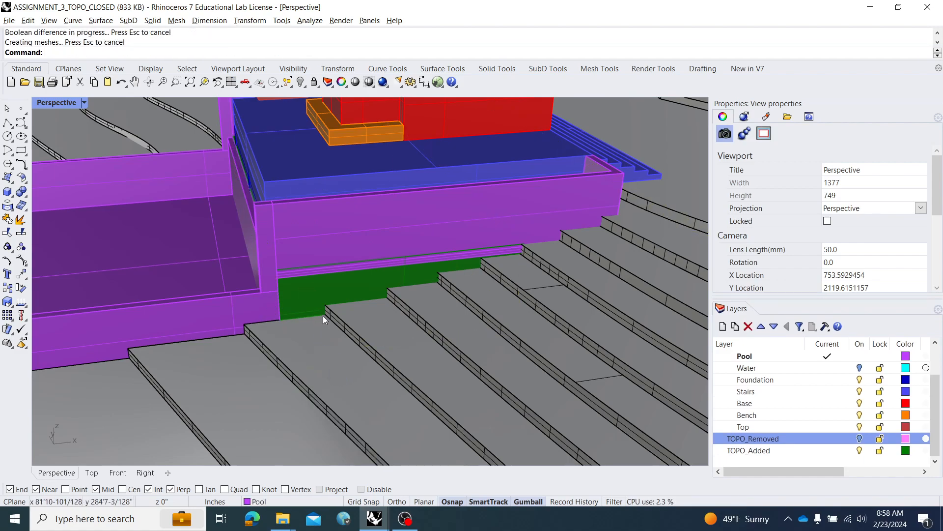
left_click(320, 303)
right_click_drag(379, 342, 413, 347)
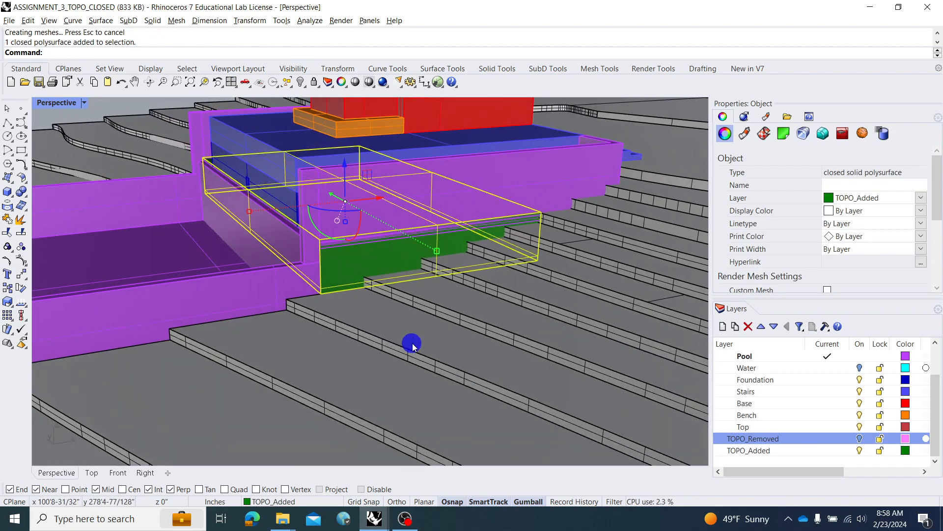
key("Escape")
- Subtract the next two terrain layers uphill from the TOPO_Added block, one BooleanDifference at a time
right_click_drag(376, 295, 363, 318)
right_click(309, 298)
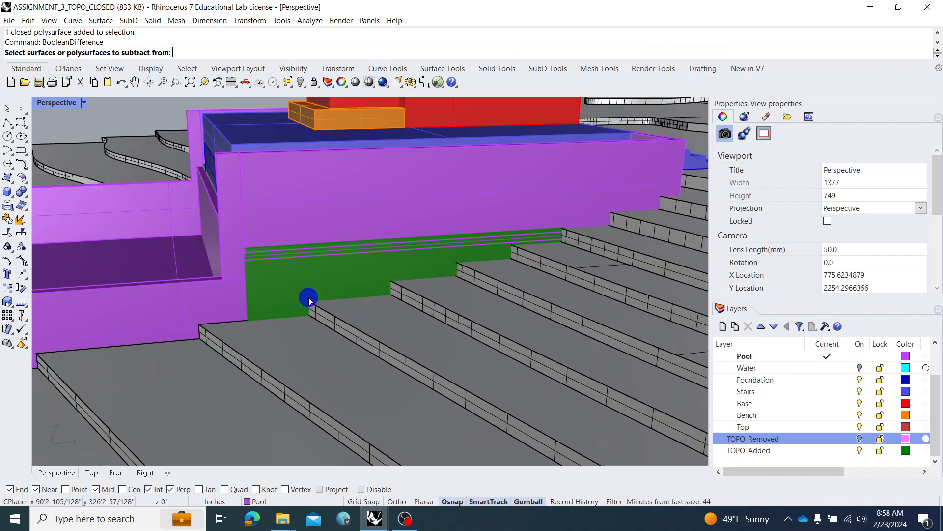
left_click(282, 292)
right_click(364, 322)
left_click(378, 328)
right_click(398, 331)
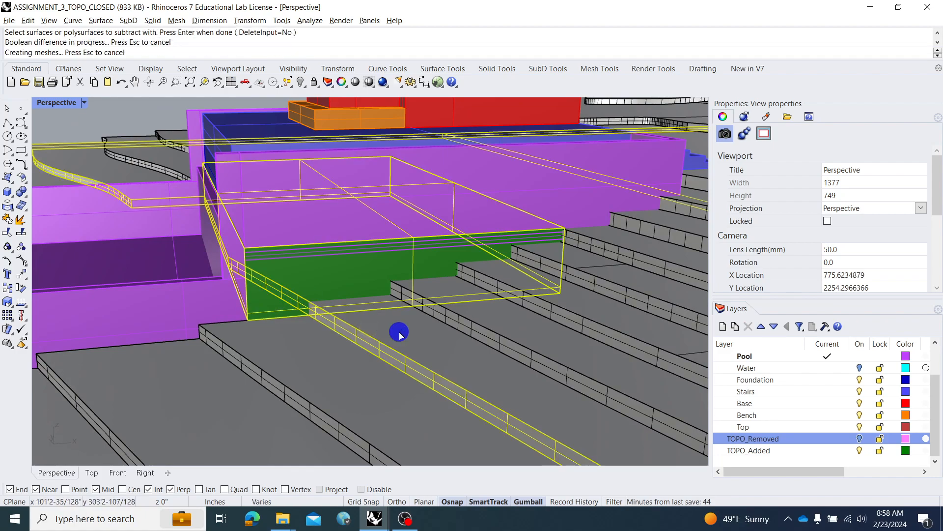
left_click(332, 278)
right_click(470, 297)
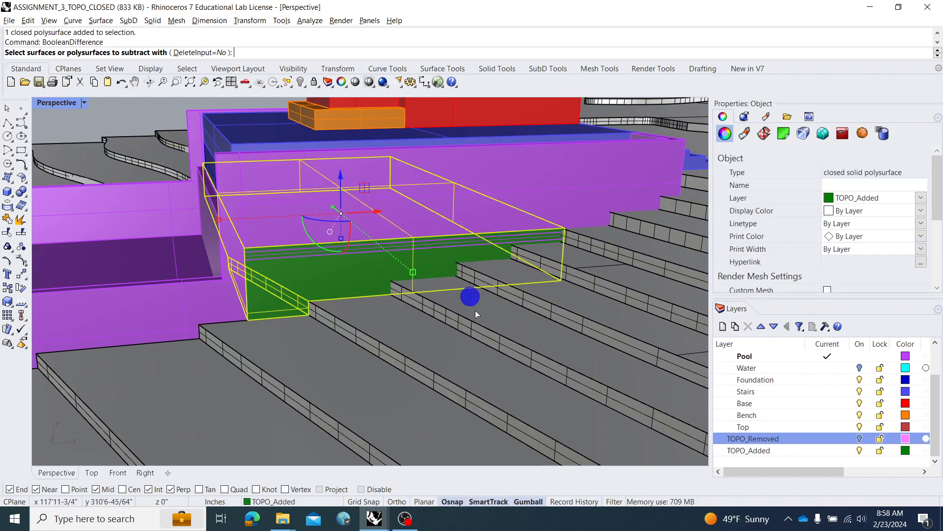
left_click(478, 315)
right_click(421, 295)
- Subtract the remaining three terrain layers up the slope from the TOPO_Added block, one at a time, completing its stepped underside
left_click(350, 281)
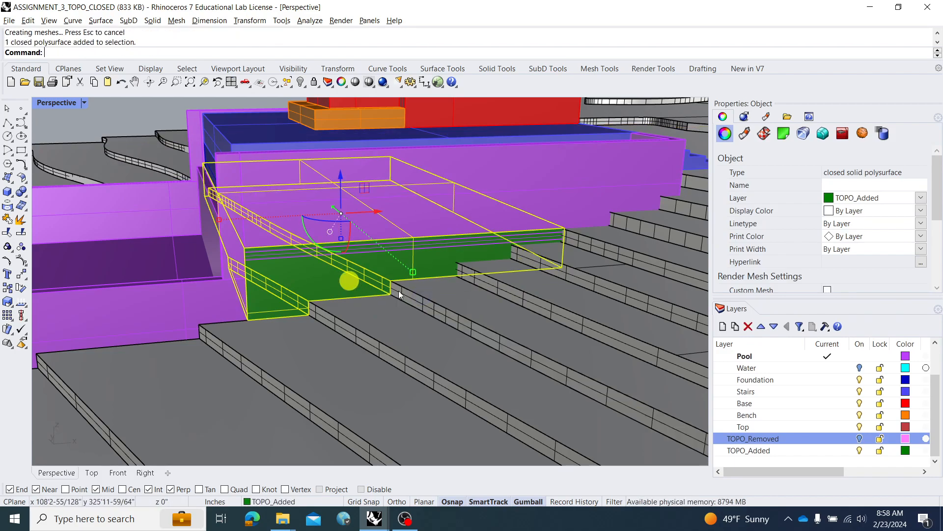
right_click_drag(427, 296, 338, 316, "shift")
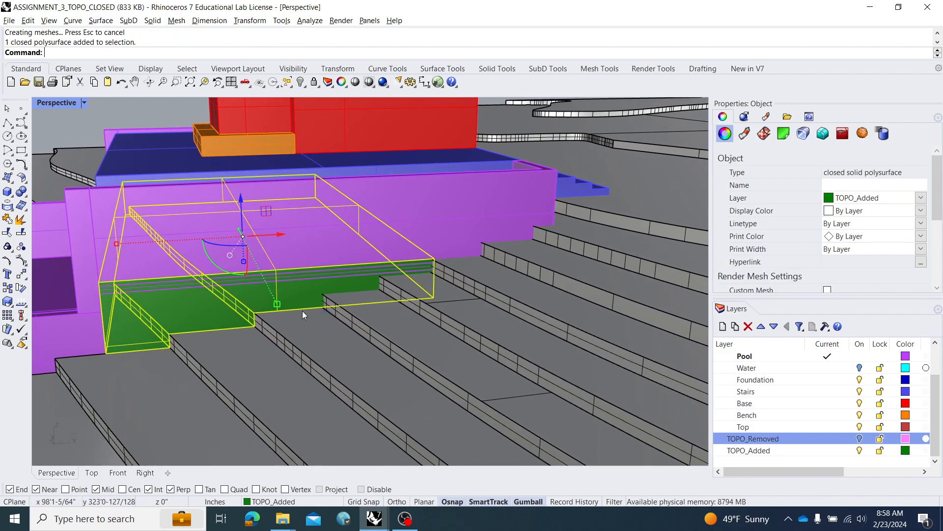
scroll(311, 309, "up", 2)
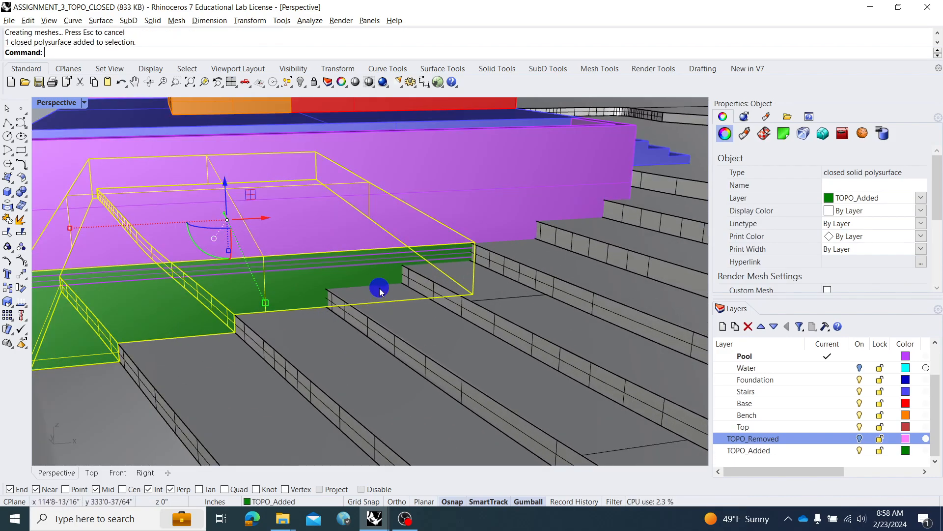
right_click_drag(381, 291, 411, 287, "shift")
right_click(411, 287)
left_click(422, 315)
right_click(391, 293)
right_click(532, 281)
left_click(535, 293)
right_click(535, 293)
right_click_drag(535, 292, 497, 289)
right_click(497, 256)
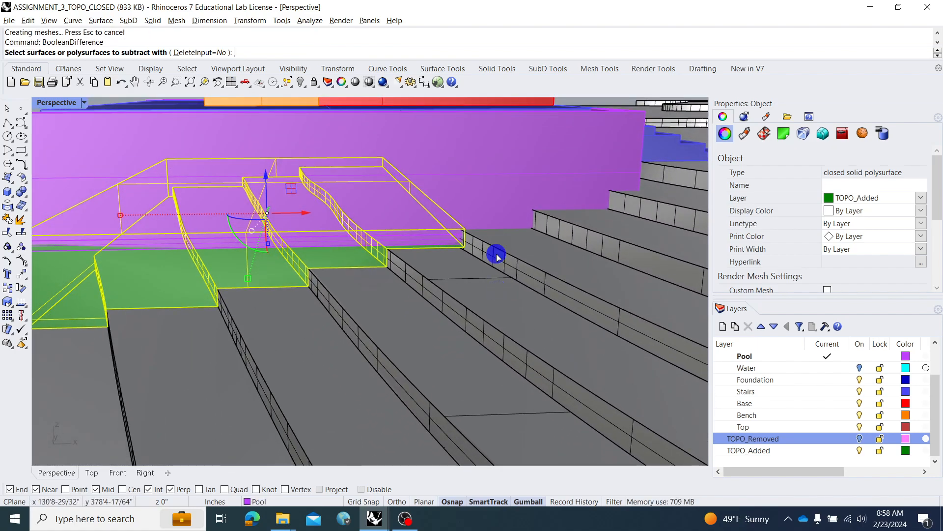
left_click(504, 255)
right_click(504, 253)
mouse_move(472, 268)
right_mouse_down()
mouse_move(467, 259)
mouse_move(482, 259)
right_mouse_up()
key("Escape")
- Isolate the stepped TOPO_Added block so that only it is displayed
right_click_drag(389, 266, 394, 321)
left_click(414, 284)
type("i")
key("Return")
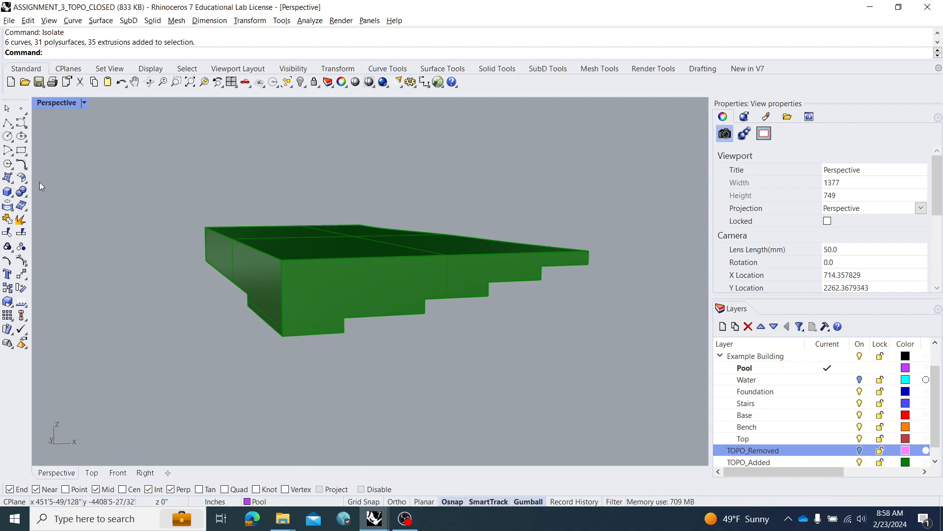
- Duplicate the border of the TOPO_Added block's top face as a closed curve
right_click_drag(374, 230, 355, 261)
type("up")
right_click(348, 257)
left_click(343, 235)
right_click(344, 236)
right_click(343, 236)
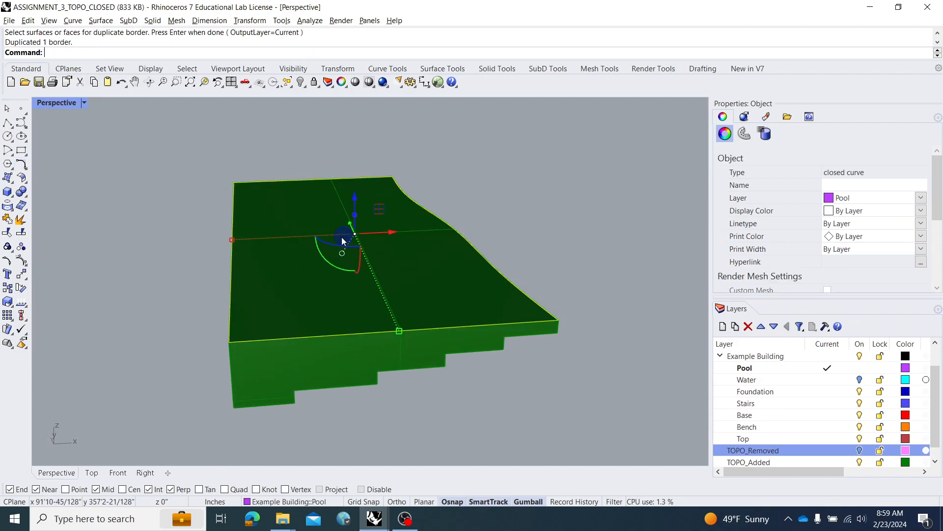
- Scale the border curve outward past the block's edges in both horizontal directions and fill it with a planar surface
left_click_drag(235, 239, 192, 241)
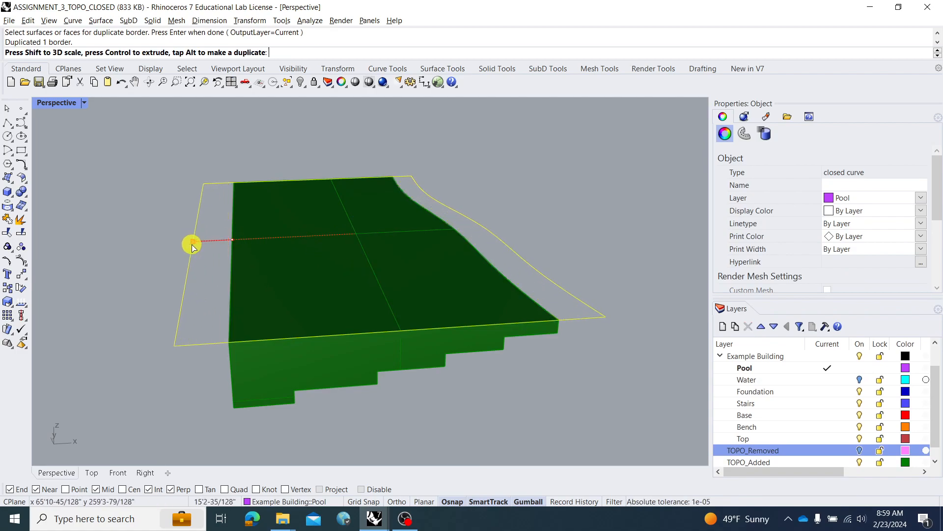
left_click_drag(398, 336, 402, 369)
mouse_move(403, 368)
right_mouse_down()
mouse_move(429, 370)
mouse_move(413, 366)
right_mouse_up()
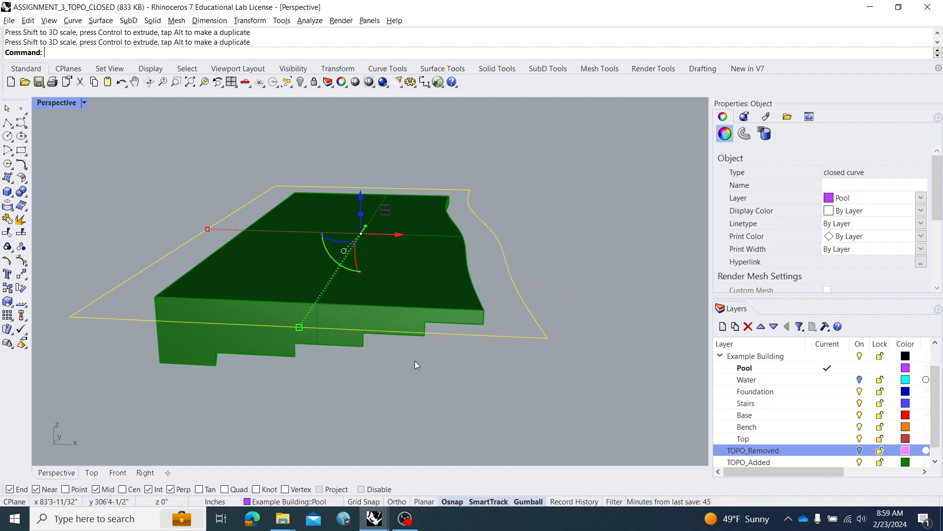
type("PlanarSrf")
key("Return")
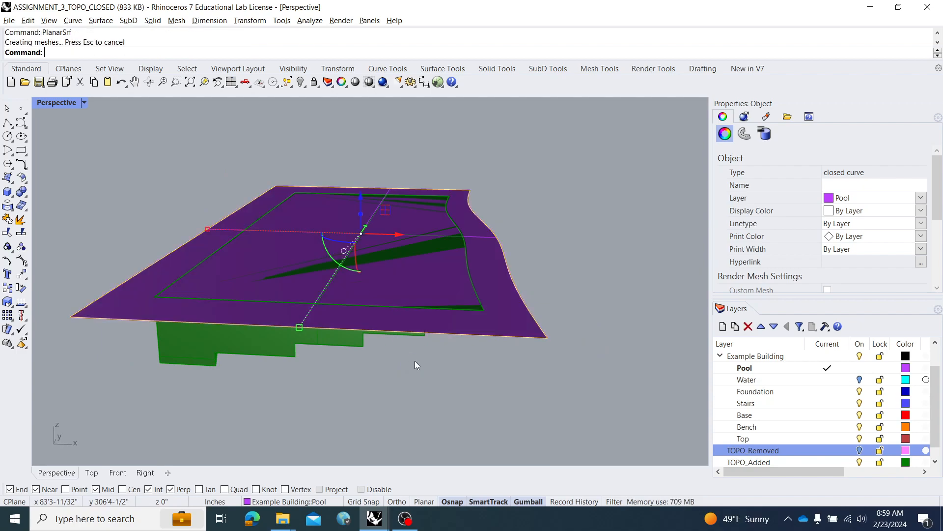
key("Escape")
left_click(516, 307)
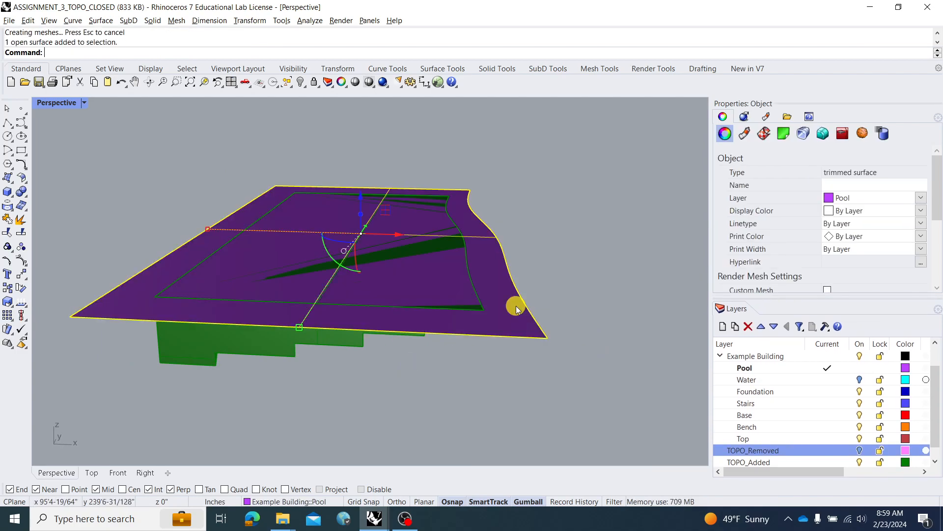
- Copy the planar surface vertically downward, placing one copy at each of the four step levels of the TOPO_Added block
type("Copy")
key("Return")
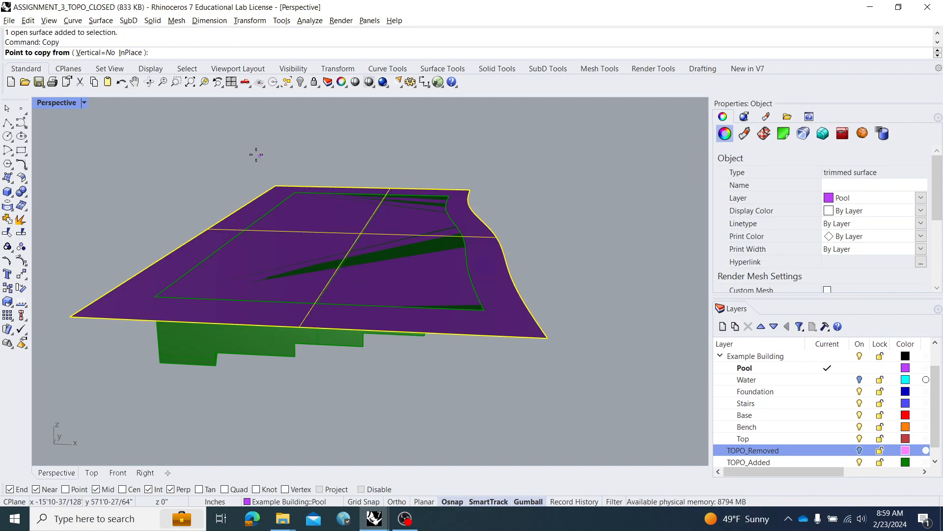
left_click(96, 52)
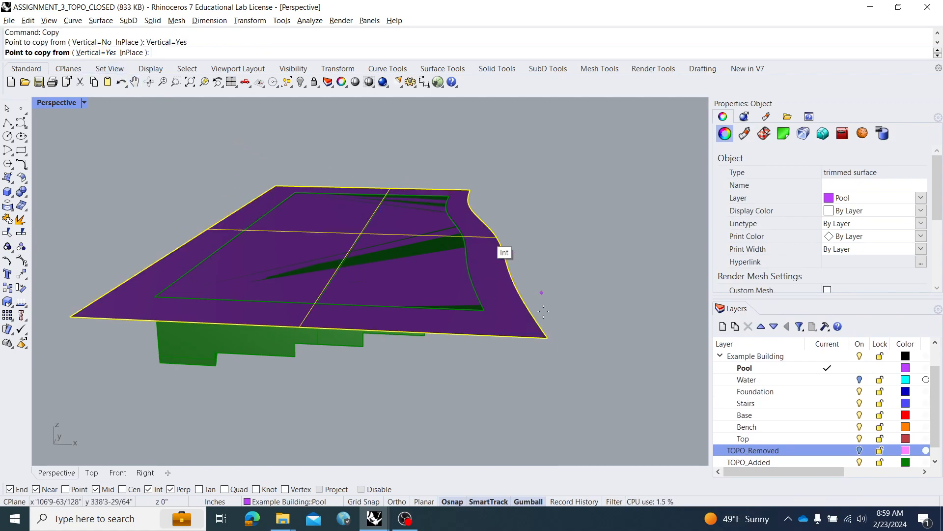
left_click(547, 337)
right_click_drag(539, 372, 555, 350)
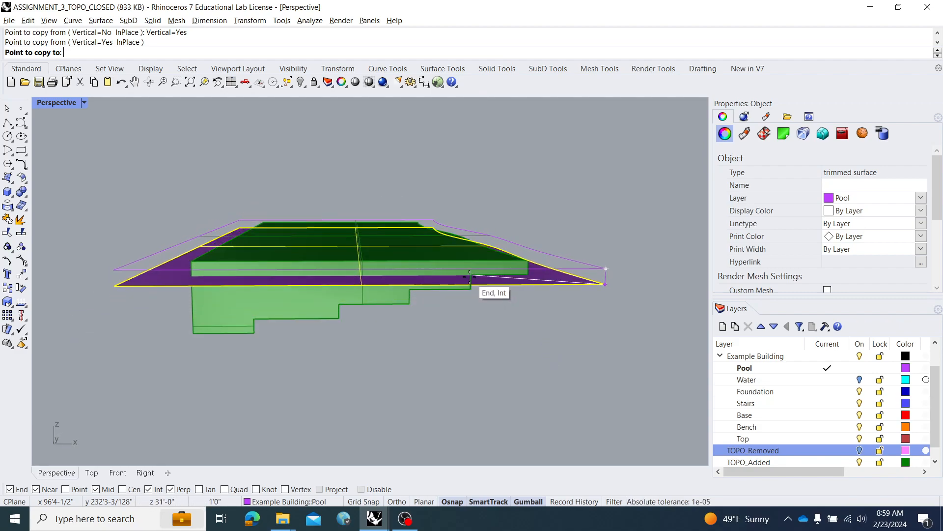
left_click(470, 278)
left_click(411, 290)
left_click(339, 303)
right_click(254, 318)
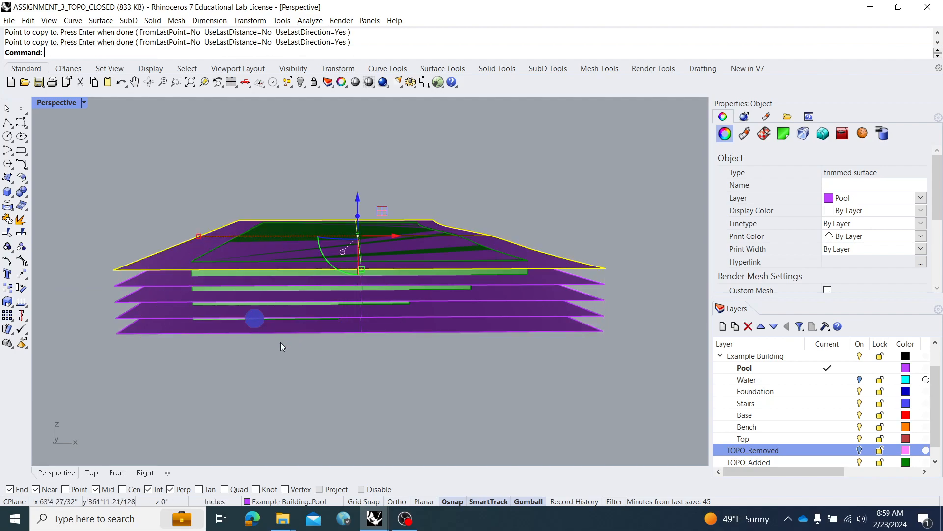
- Delete the original planar surface lying on the TOPO_Added block's top face
left_click(303, 374)
left_click(155, 252)
left_click(160, 255)
key("Delete")
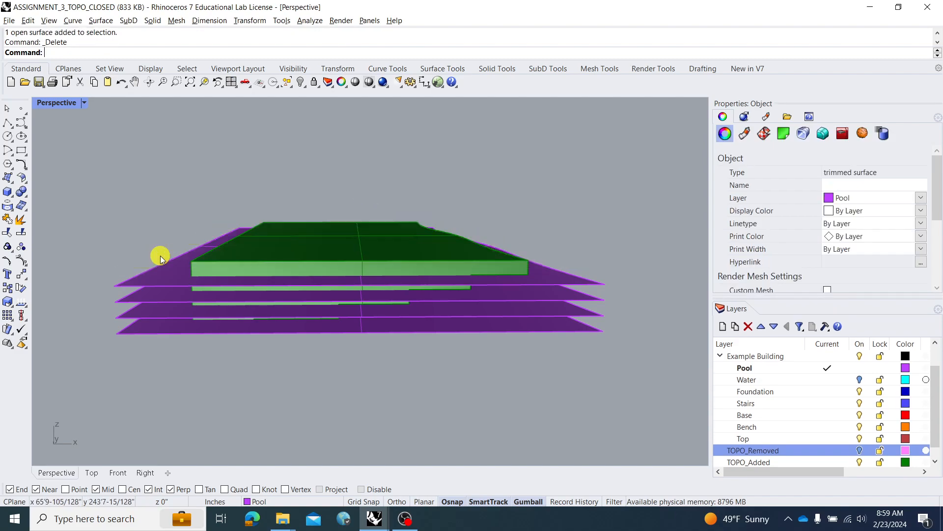
- Boolean-split the stepped TOPO_Added block with the four horizontal planar surfaces
right_click_drag(178, 264, 167, 239)
right_click_drag(258, 266, 239, 274)
right_click_drag(243, 273, 249, 272)
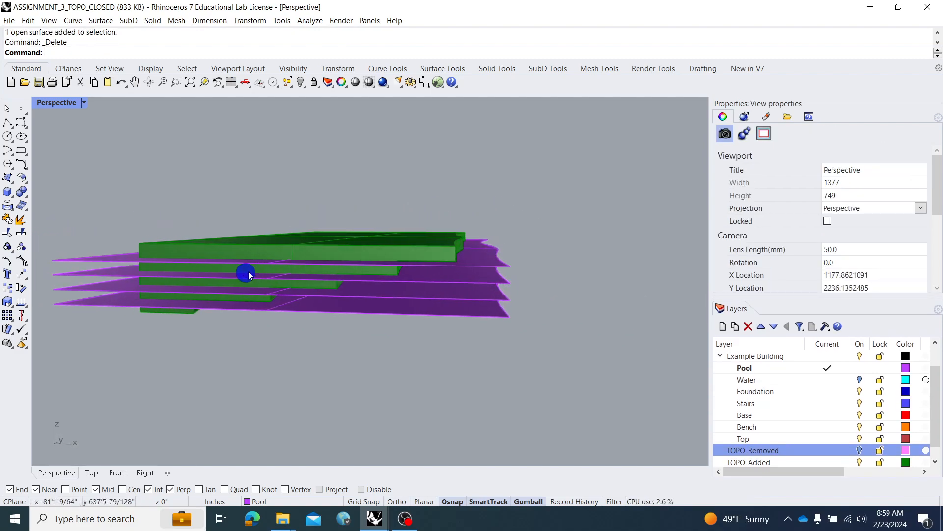
type("Boo")
left_click(96, 94)
left_click(312, 241)
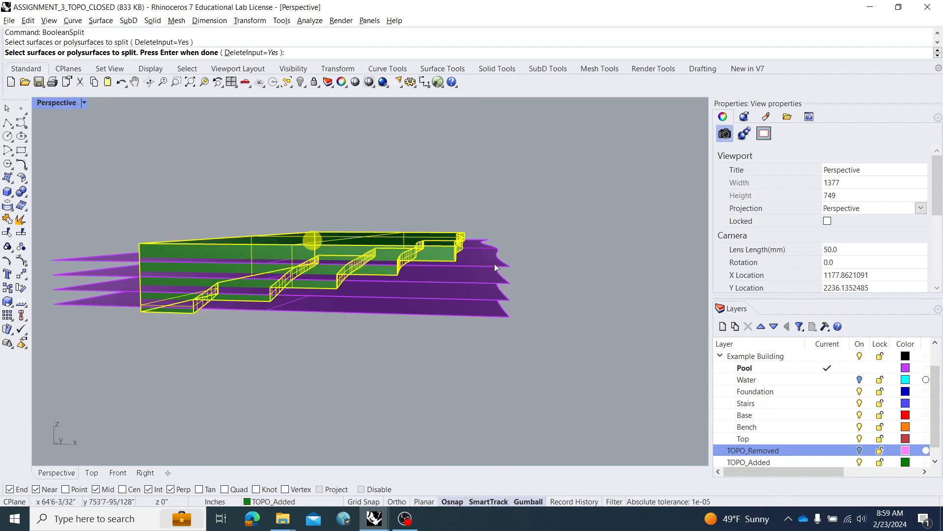
right_click(500, 245)
left_click(501, 298)
right_click(493, 343)
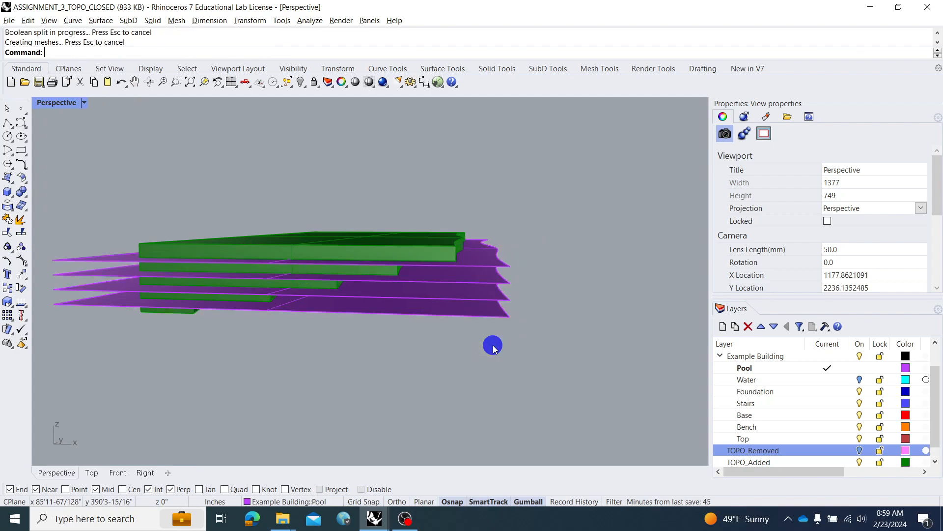
- Delete the four purple cutting surfaces around the split block
left_click(407, 248)
left_click_drag(527, 237, 493, 338)
key("Delete")
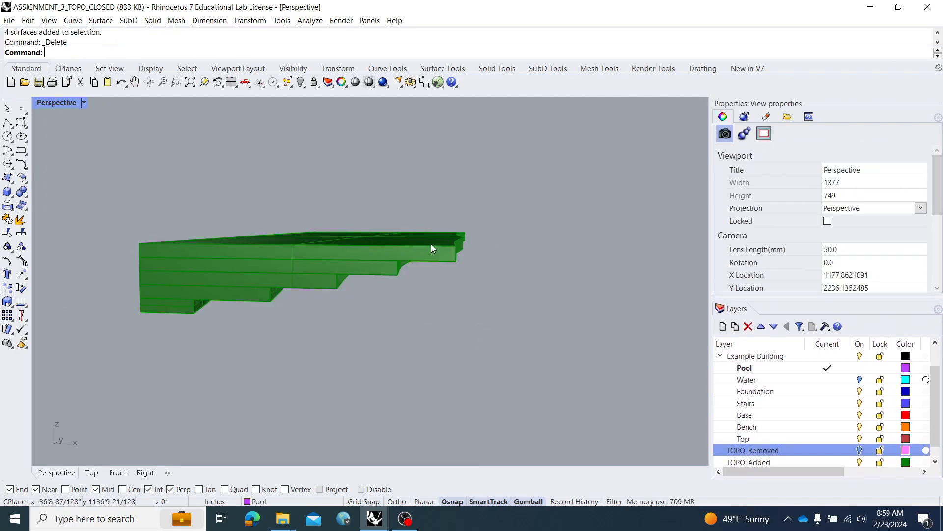
- Select the horizontal slices of the TOPO_Added block one by one to check that each is a separate solid
right_click_drag(447, 267, 362, 256)
left_click(355, 251)
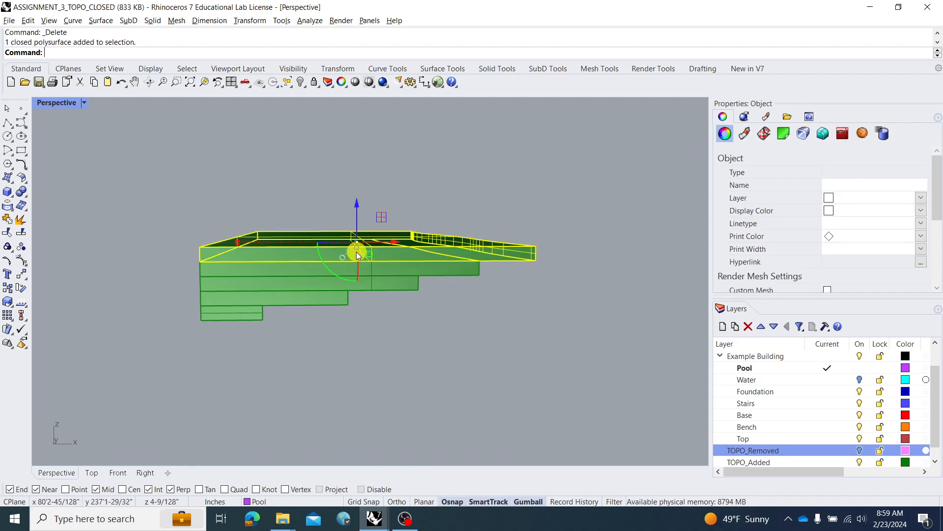
left_click(425, 279, "shift")
left_click(411, 292, "shift")
left_click(340, 301, "shift")
left_click(252, 316, "shift")
left_click(407, 333)
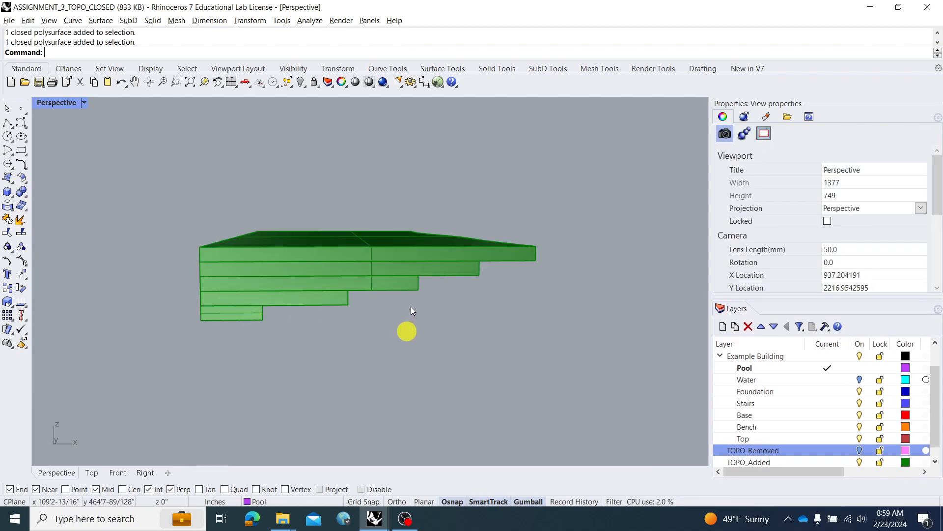
- Bring back the hidden objects with Unisolate and delete the uppermost TOPO_Added slice around the building's foundation
type("nisolate")
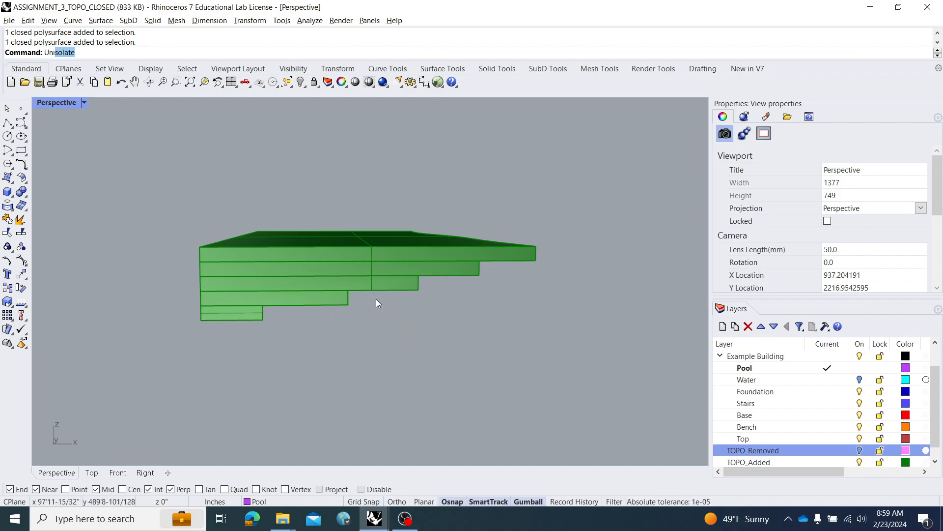
key("Return")
right_click_drag(375, 299, 559, 313)
left_click(243, 290)
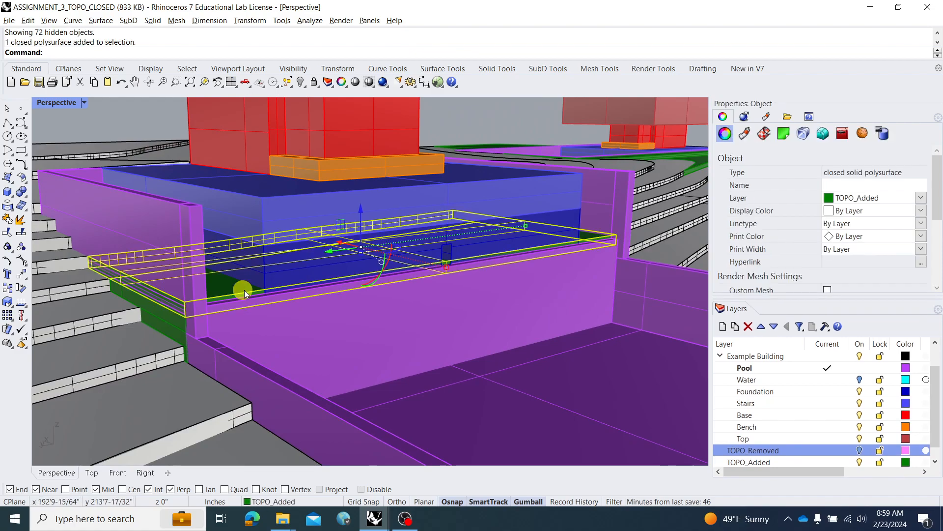
scroll(243, 290, "down", 2)
mouse_move(344, 303)
right_mouse_down()
mouse_move(385, 309)
mouse_move(346, 309)
right_mouse_up()
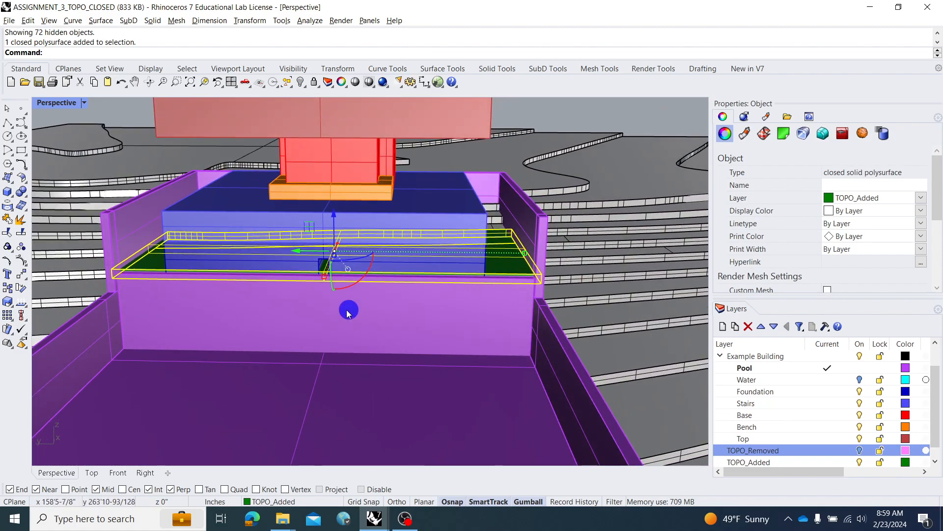
key("Delete")
- Select the building copy with its stepped-down pool and zoom the perspective view to it
mouse_move(433, 293)
right_mouse_down()
mouse_move(307, 293)
mouse_move(573, 272)
mouse_move(329, 280)
mouse_move(256, 297)
mouse_move(430, 307)
right_mouse_up()
scroll(343, 293, "down", 3)
scroll(319, 282, "down", 5)
left_click_drag(212, 216, 455, 361)
type("Z")
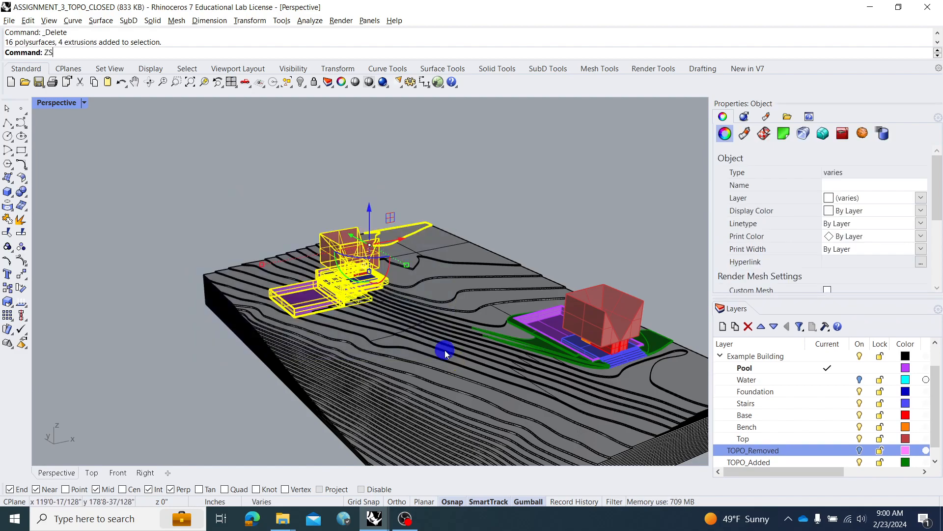
type("S")
key("Return")
key("Escape")
- Examine the building copy, its pool and the added terrain from several low and close viewpoints along the slope
right_click_drag(420, 365, 467, 354)
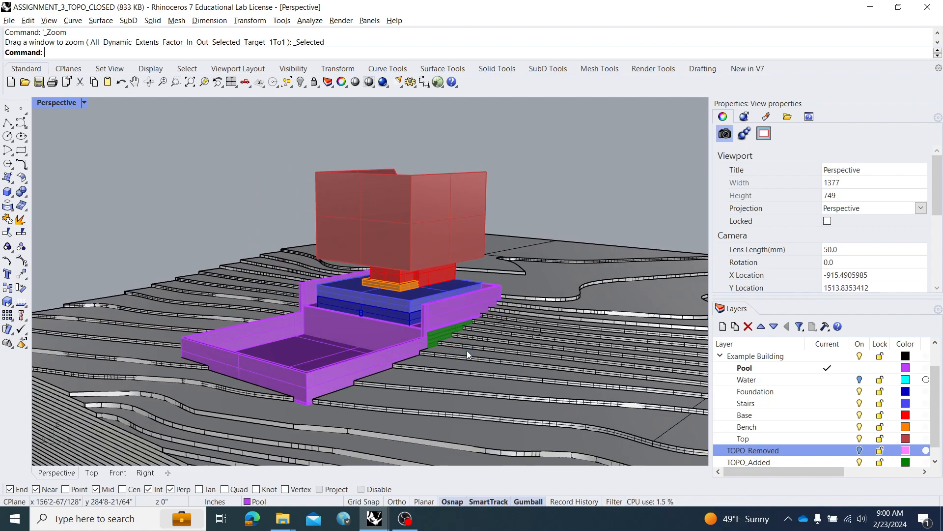
right_click_drag(379, 291, 369, 285)
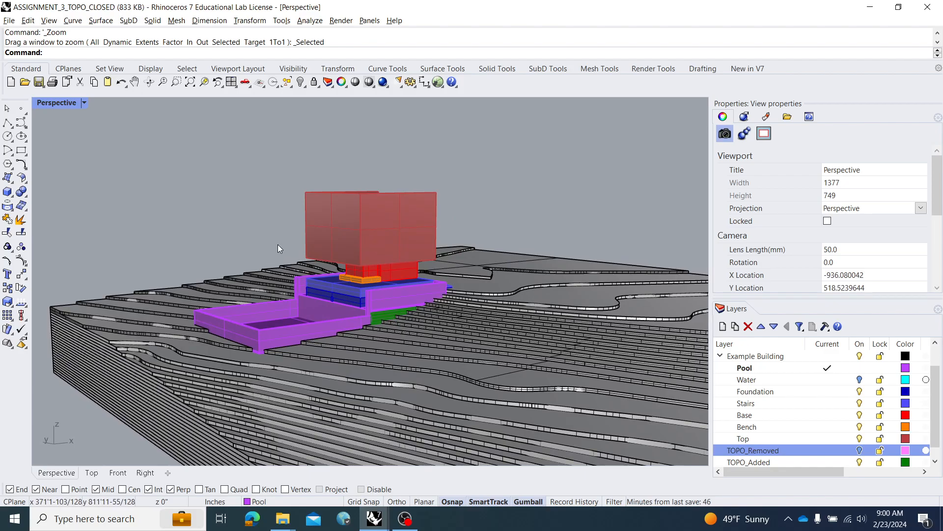
right_click_drag(302, 255, 236, 192)
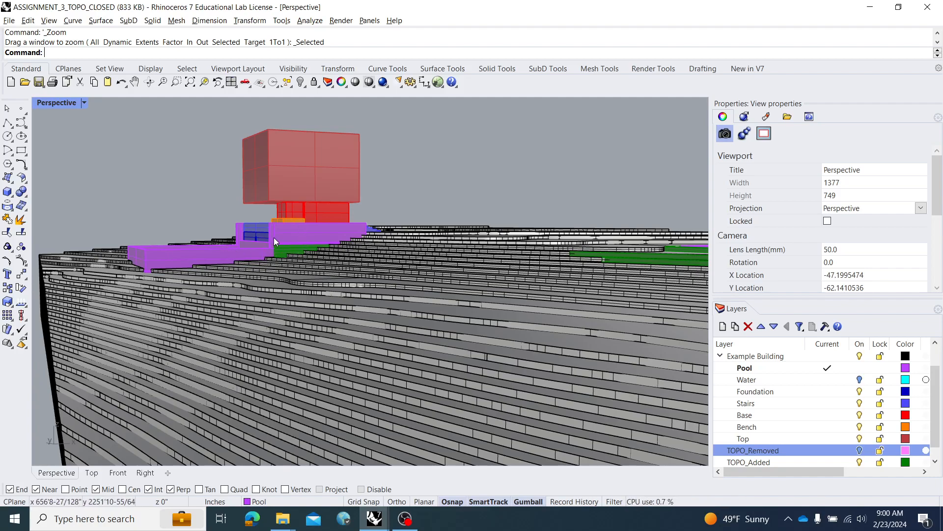
right_click_drag(273, 270, 272, 272)
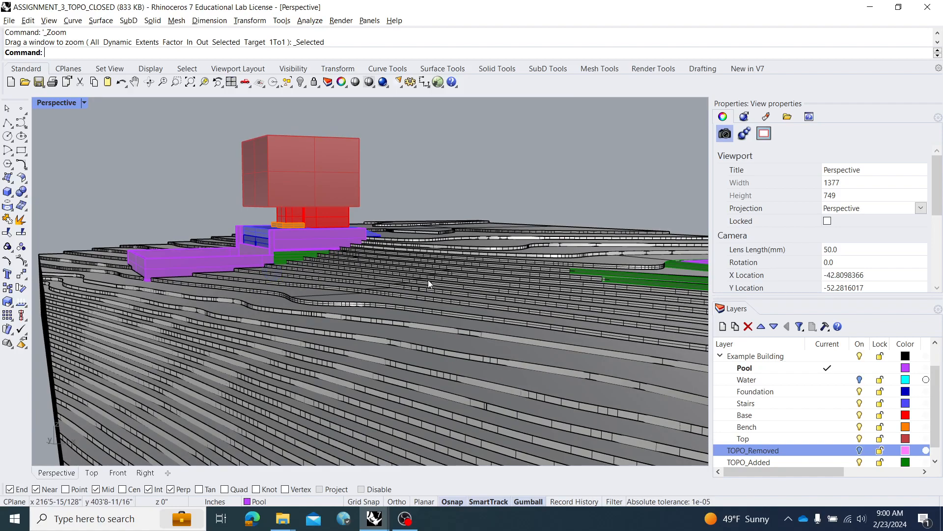
right_click_drag(280, 223, 367, 278)
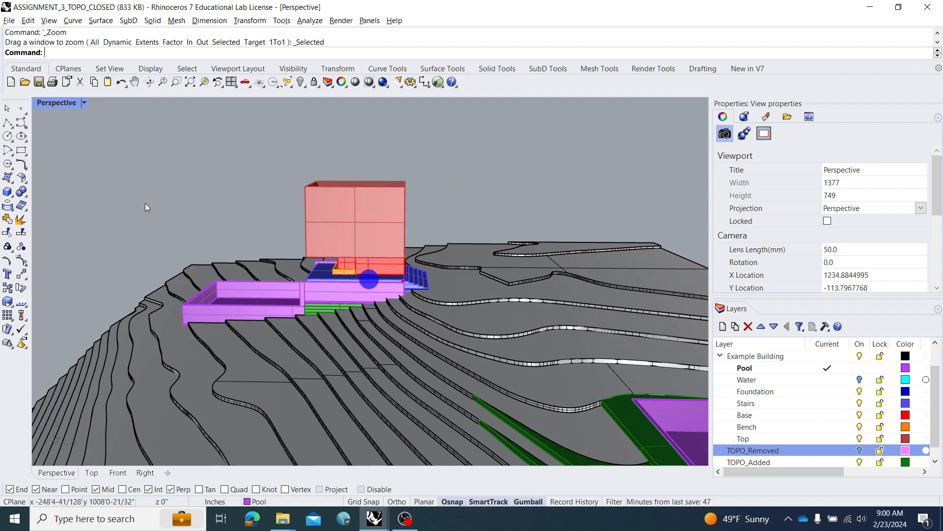
right_click_drag(282, 271, 391, 287, "shift")
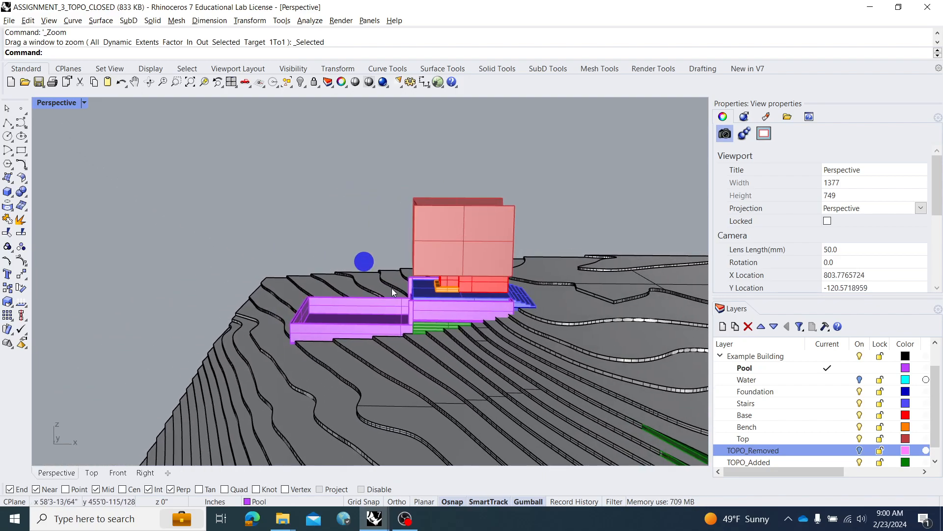
scroll(391, 288, "up", 3)
scroll(396, 294, "up", 6)
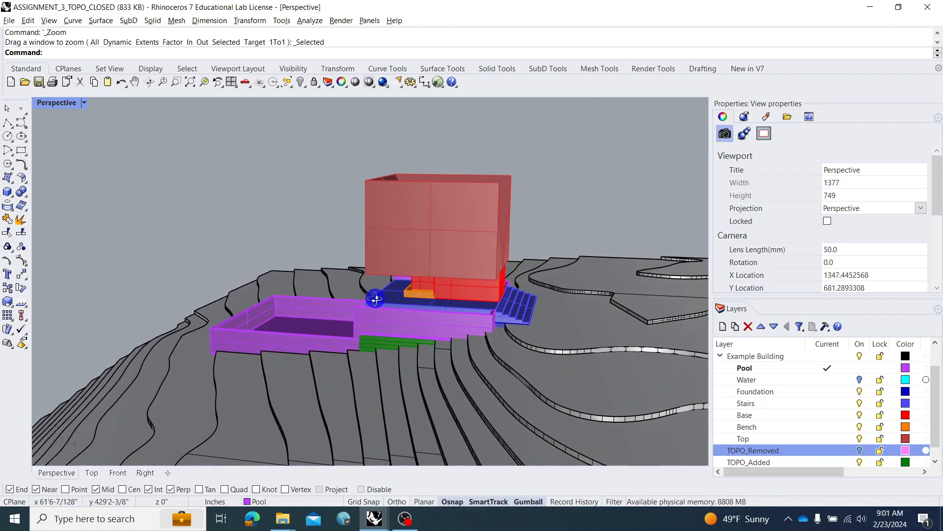
right_click_drag(323, 278, 254, 295)
scroll(256, 318, "up", 8)
mouse_move(348, 305)
right_mouse_down()
mouse_move(366, 303)
mouse_move(353, 293)
right_mouse_up()
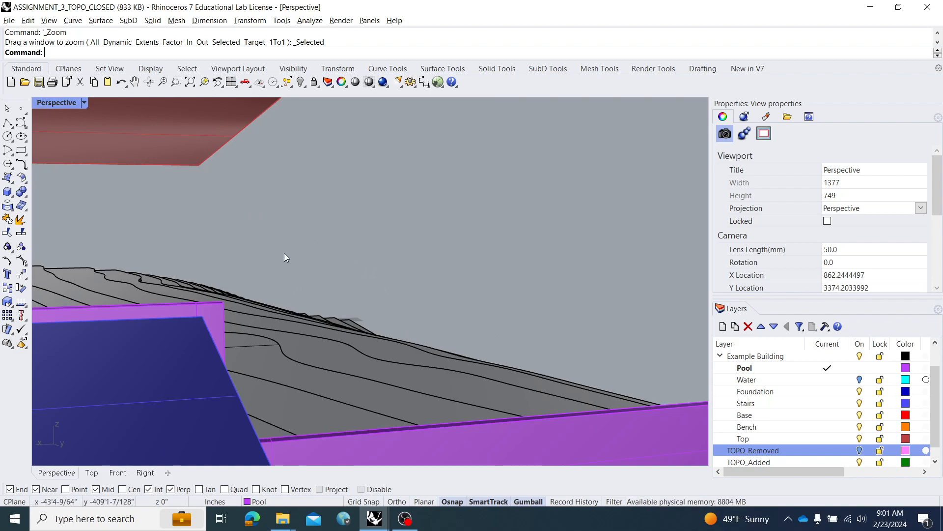
scroll(288, 253, "down", 3)
right_click_drag(309, 267, 97, 172)
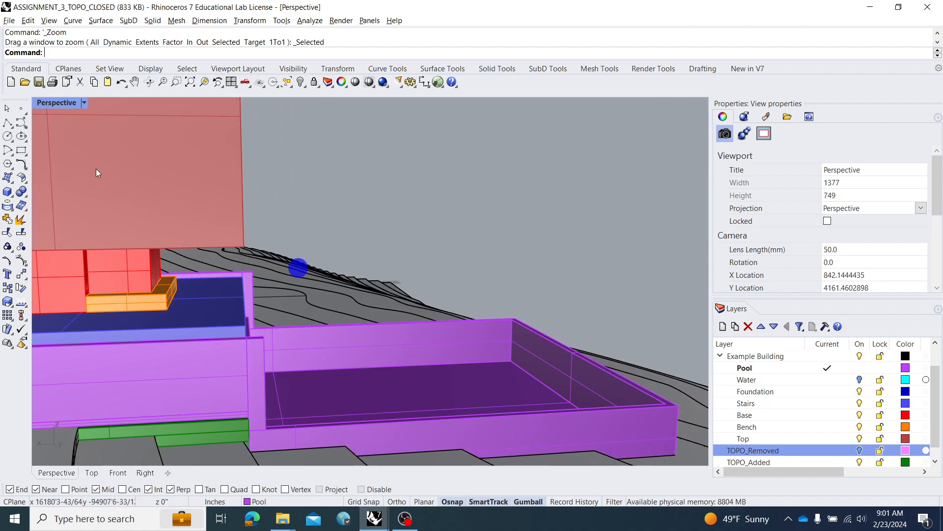
- Try to orient the perspective camera to the inner face of the pool's far end wall
left_click(60, 102)
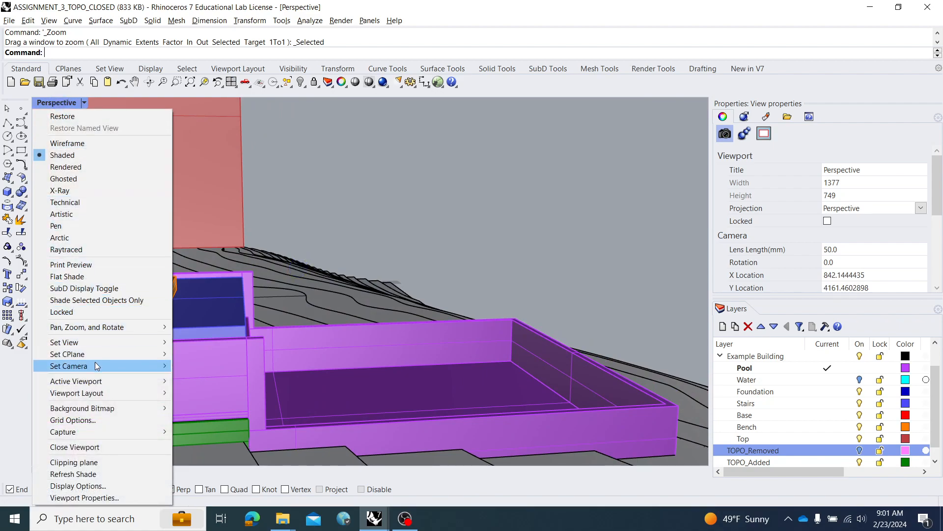
mouse_move(95, 366)
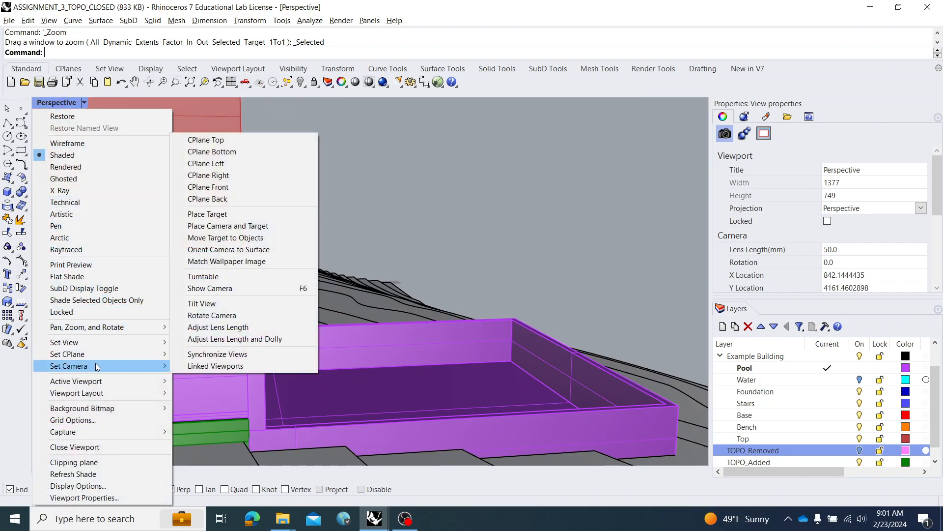
left_click(253, 250)
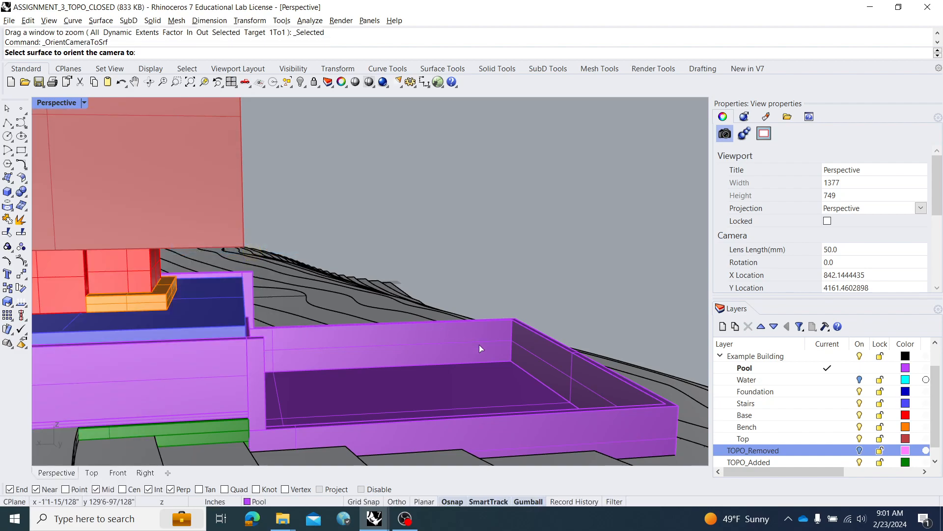
left_click(584, 382)
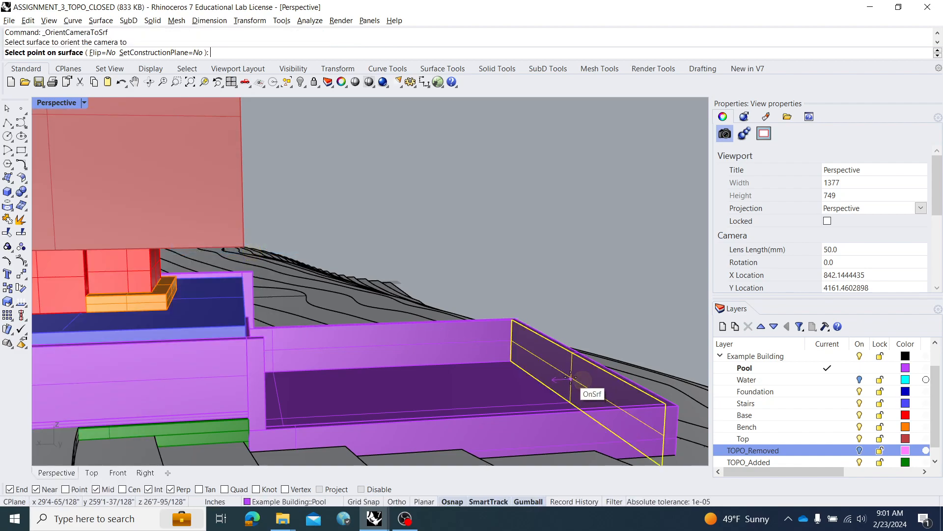
left_click(571, 372)
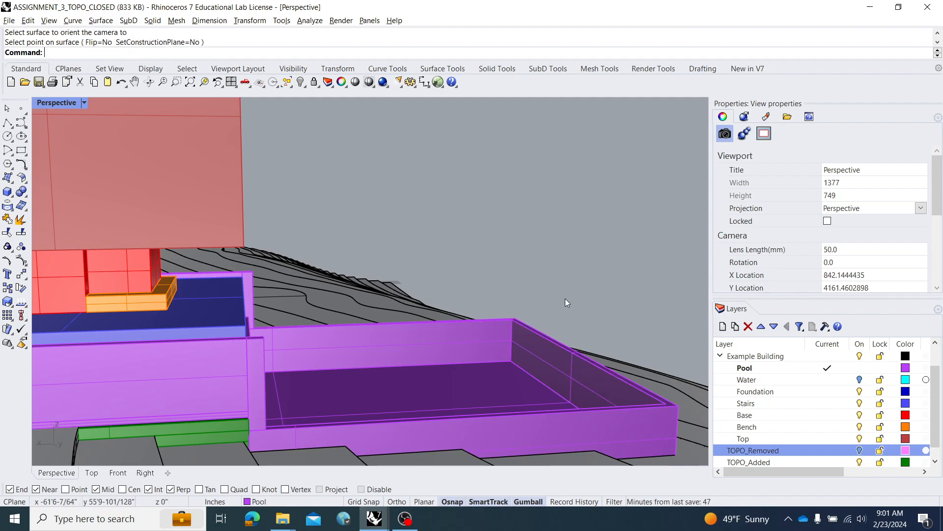
- Orient the perspective camera to the side face of the building's large upper volume
right_click_drag(385, 279, 396, 318)
right_click(396, 319)
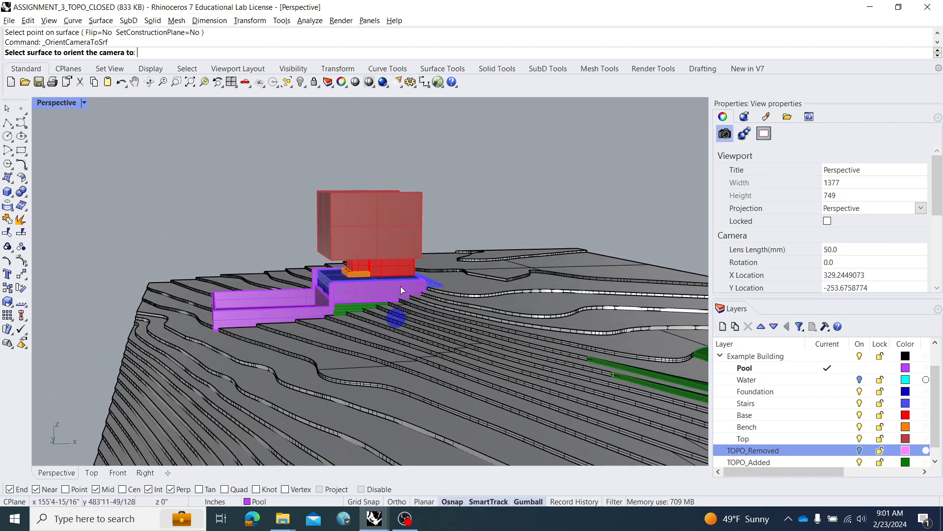
left_click(386, 247)
left_click(386, 247)
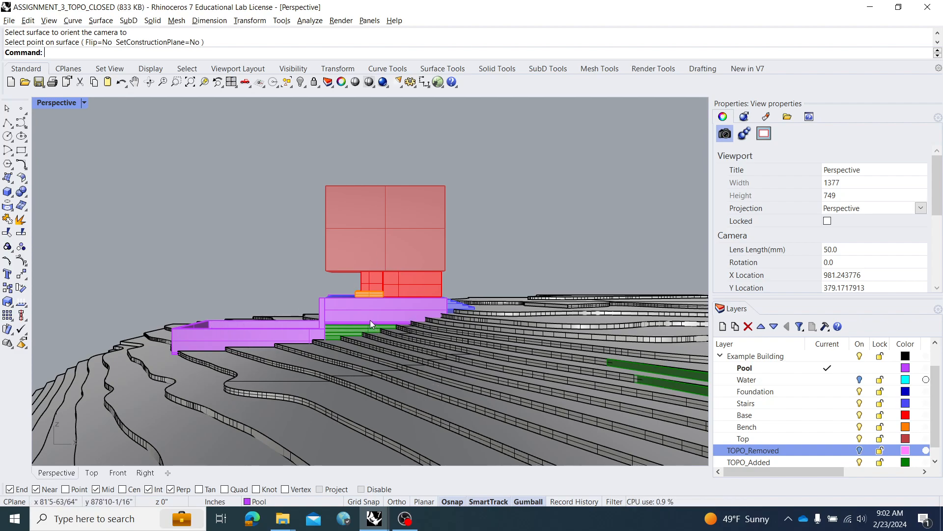
- Place the perspective camera at the bench on the building's foundation and its target at the pool's far end
left_click(60, 102)
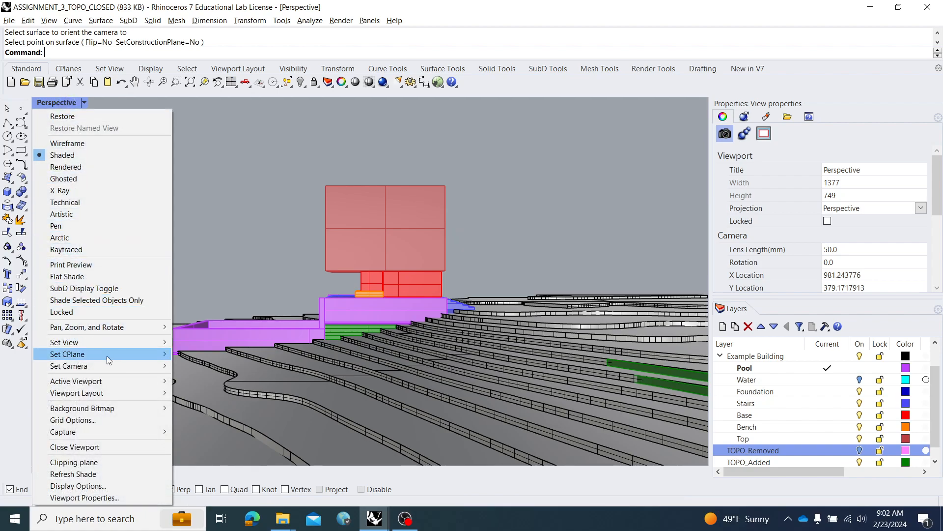
mouse_move(108, 364)
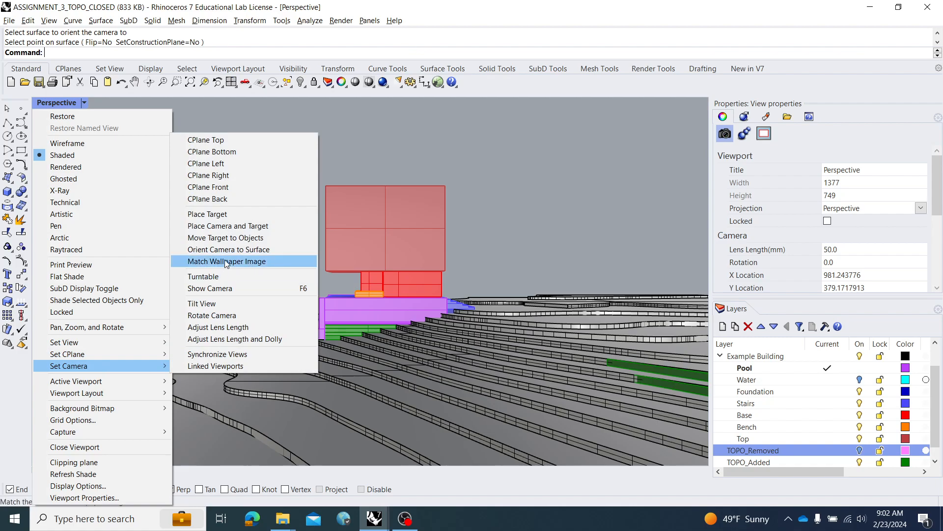
left_click(231, 225)
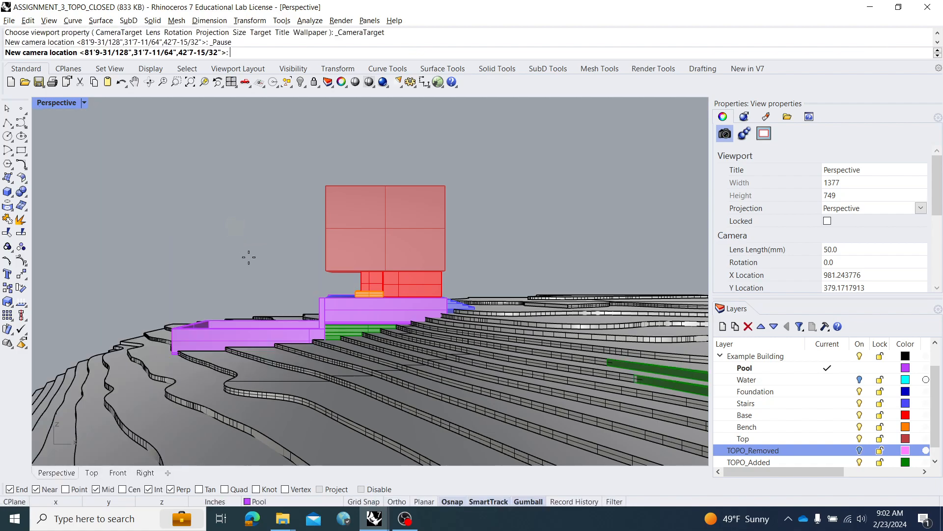
scroll(243, 268, "up", 6)
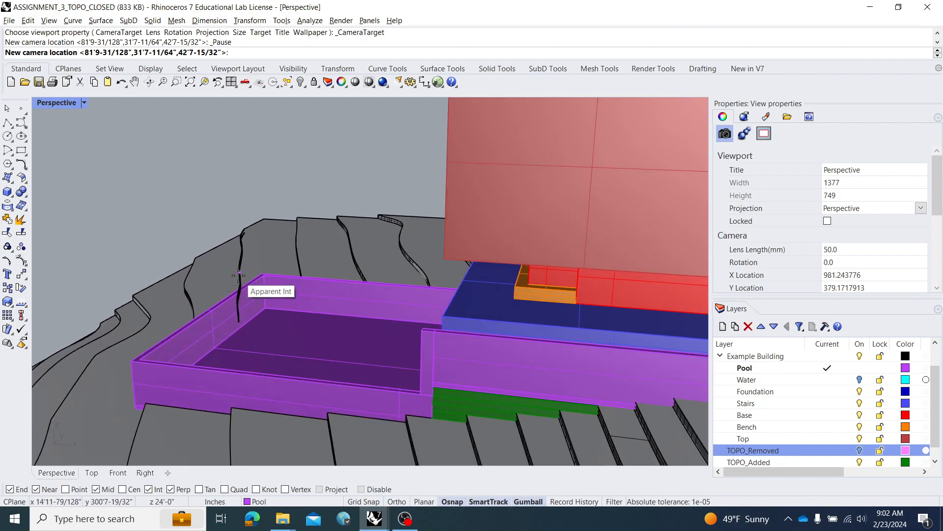
right_click_drag(394, 326, 410, 292)
left_click(411, 292)
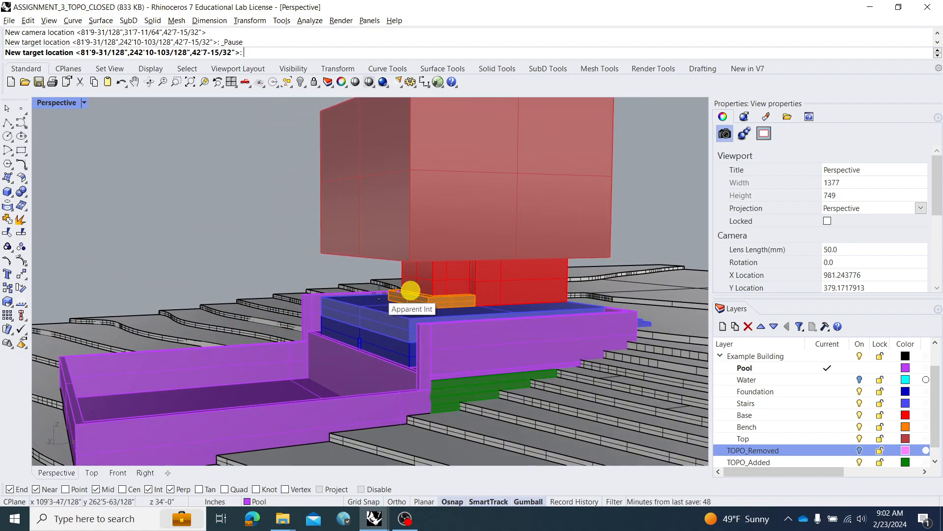
right_click_drag(325, 314, 214, 321)
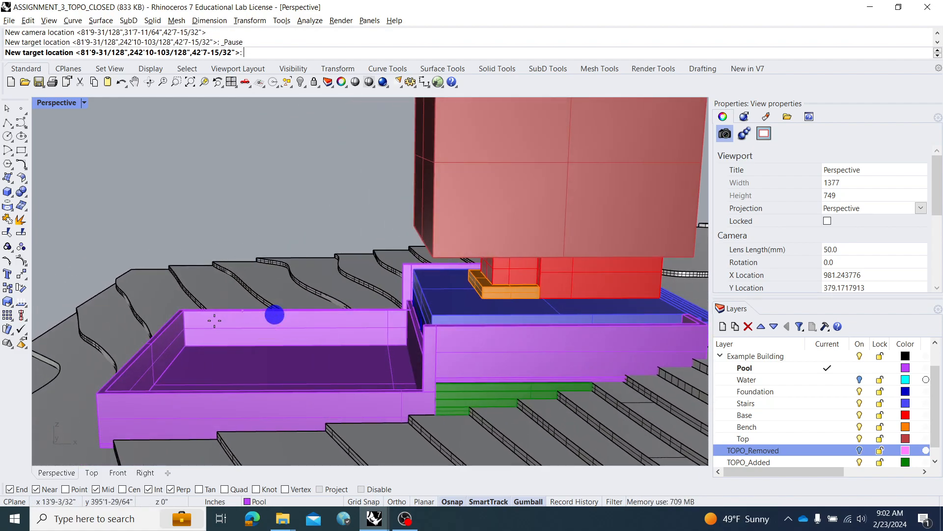
left_click(153, 345)
key("Return")
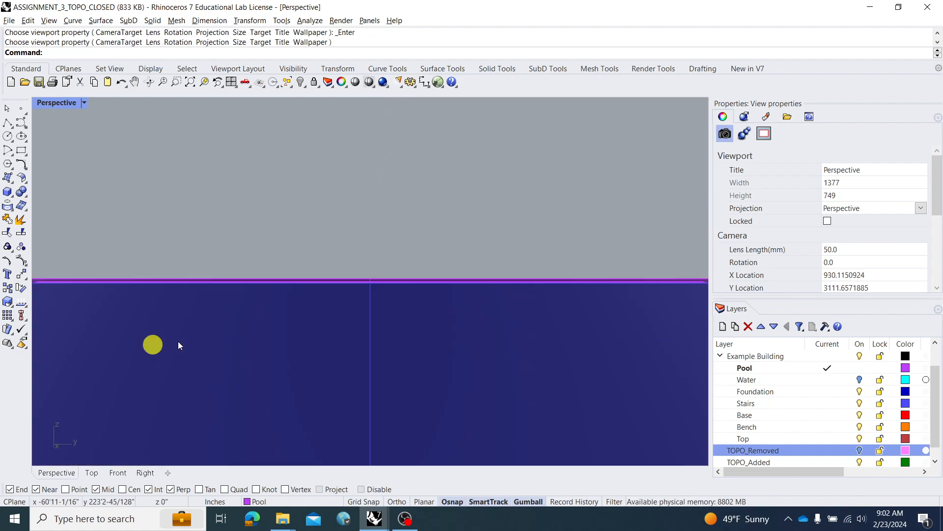
- Examine the pool walls and surrounding terrain around the newly placed camera position
right_click_drag(396, 254, 324, 239)
scroll(396, 259, "up", 1)
scroll(396, 258, "down", 1)
scroll(410, 236, "down", 6)
right_click(386, 241)
right_click(352, 256)
left_click(332, 217)
right_click(332, 217)
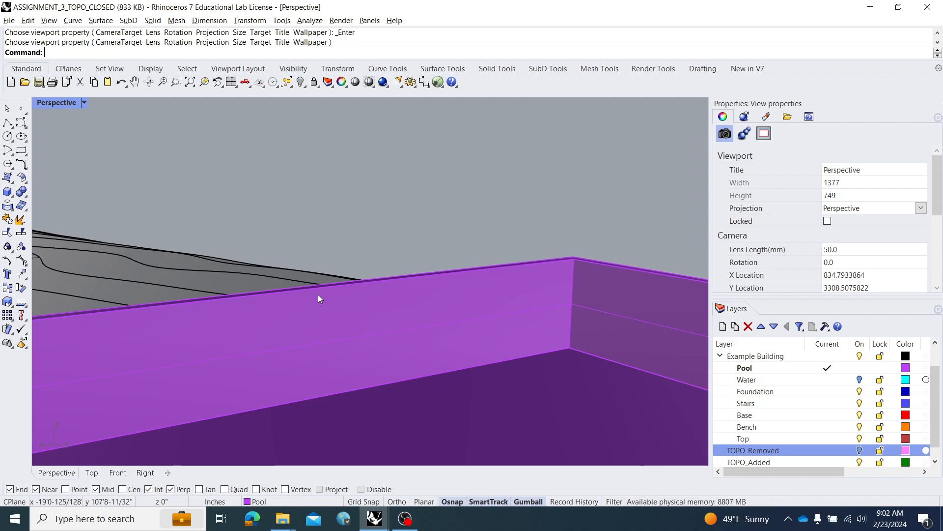
- Create the landscape Tabloid (11" x 17") layout Page 1 with one initial detail
left_click(167, 473)
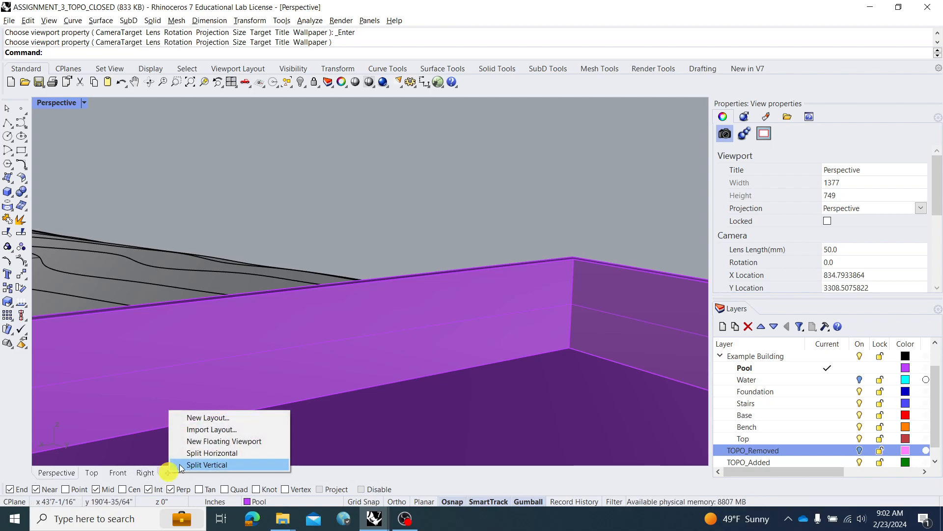
left_click(207, 417)
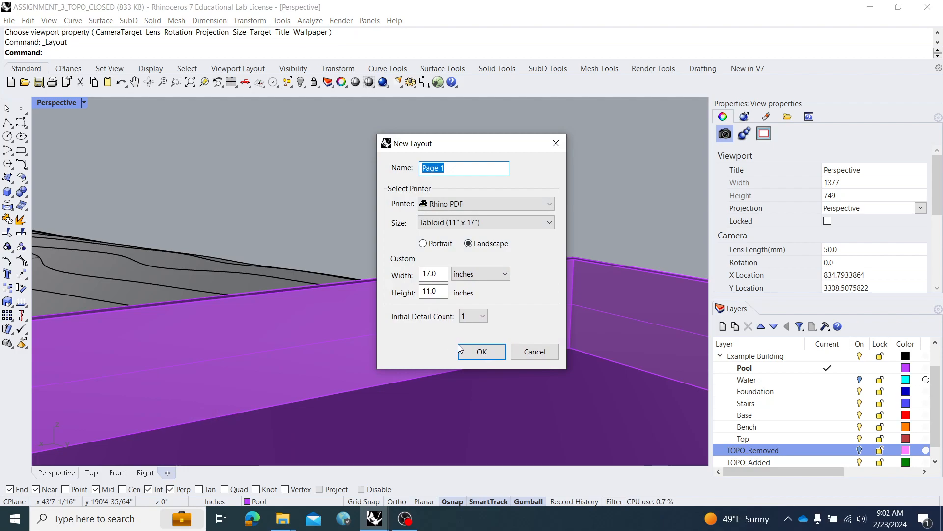
left_click(476, 347)
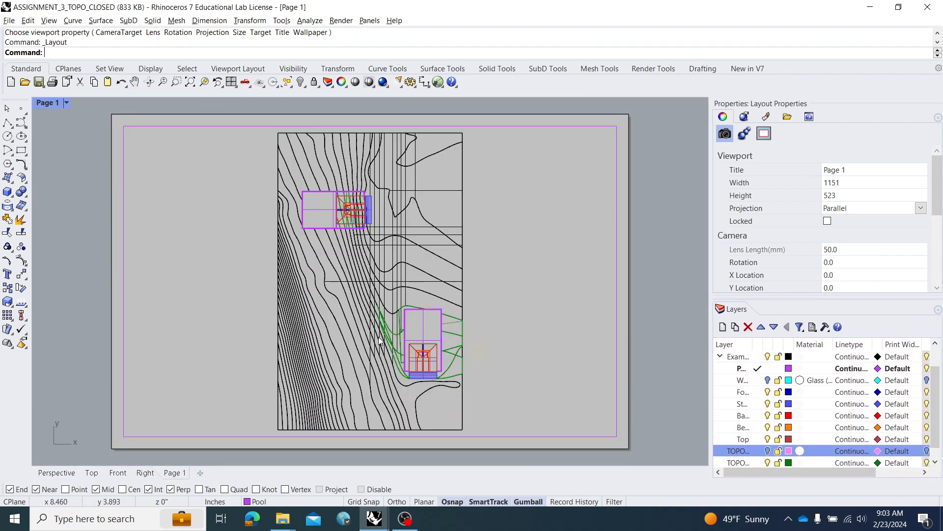
- Set the Page 1 detail to a perspective view framing both buildings on the terrain, and return to layout space
double_click(502, 247)
right_click_drag(514, 299, 476, 280)
left_click(48, 103)
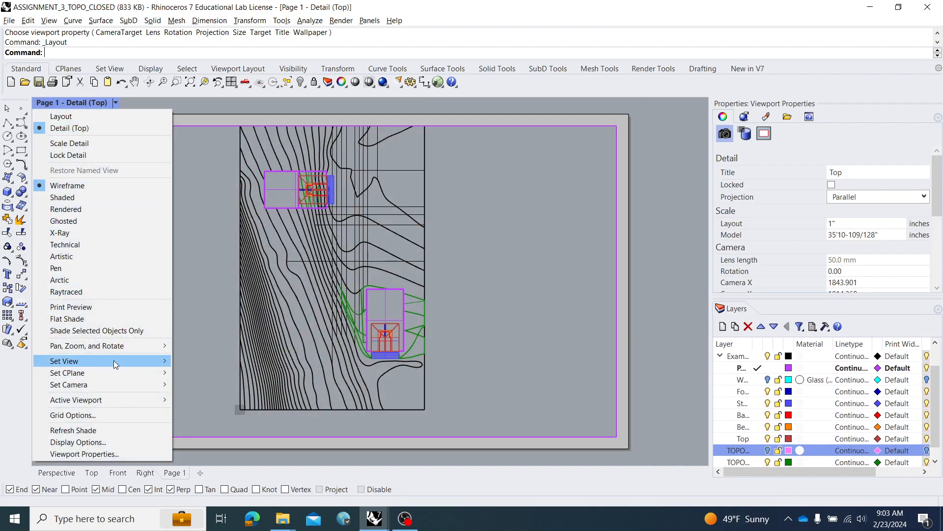
mouse_move(113, 361)
left_click(224, 446)
right_click_drag(352, 349, 466, 294)
scroll(418, 289, "up", 3)
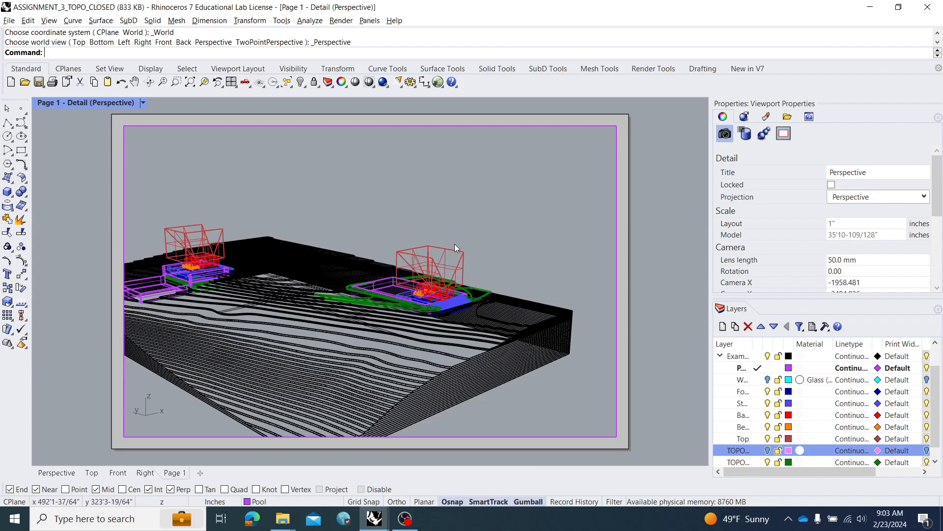
right_click_drag(562, 259, 529, 253)
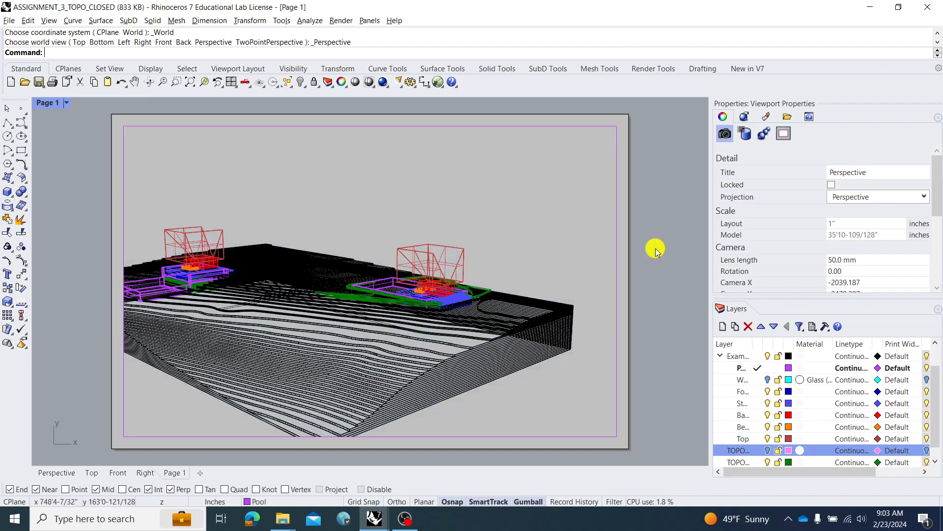
double_click(656, 248)
type("Text")
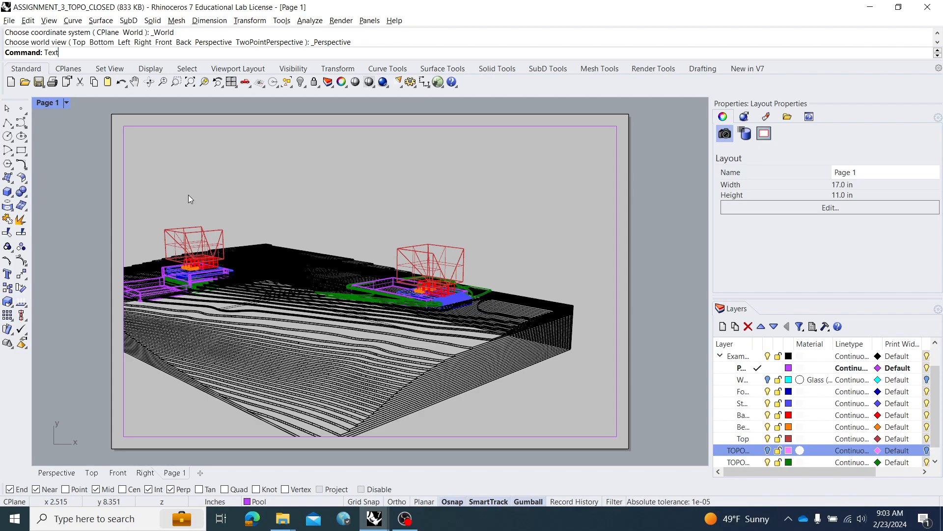
left_click(289, 191)
key("Return")
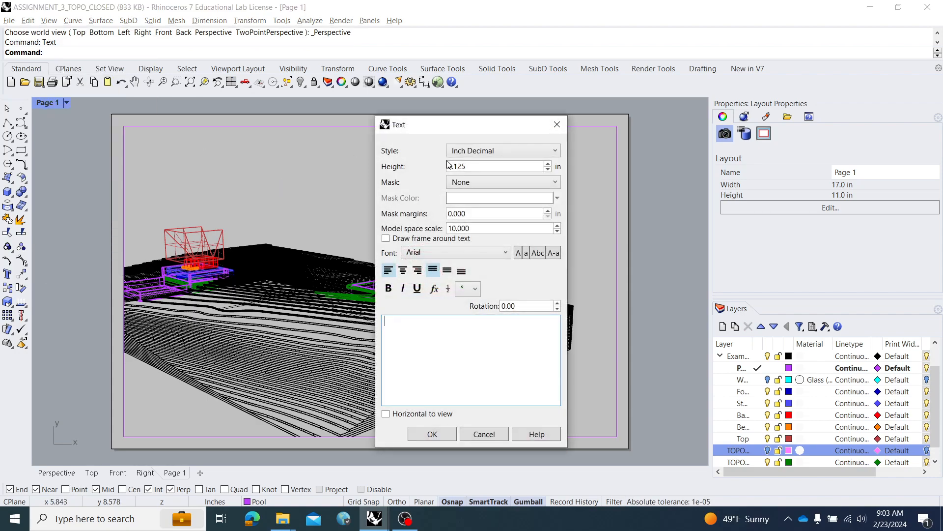
left_click(433, 435)
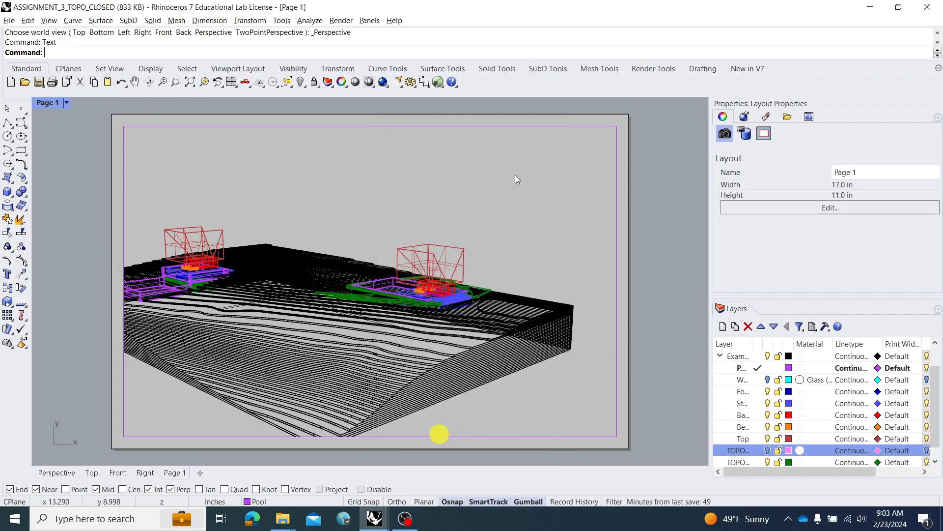
left_click(459, 149)
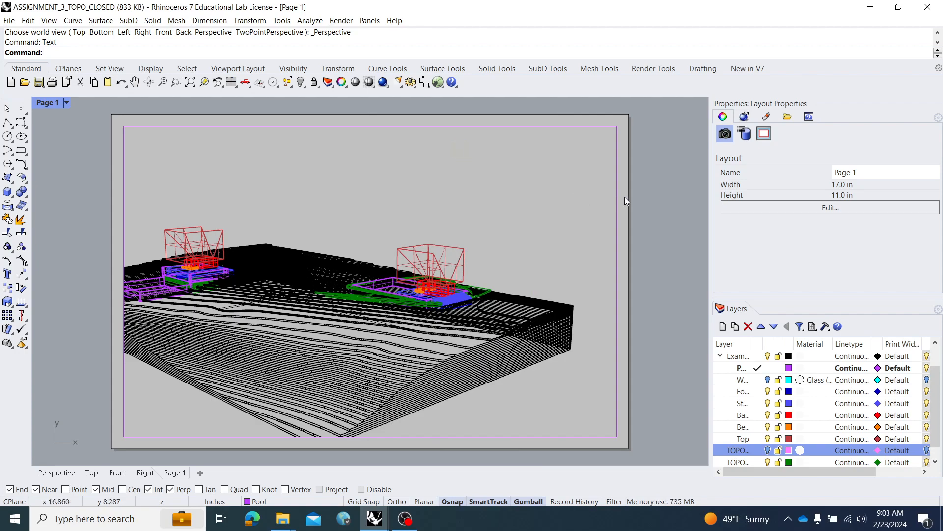
- Place the text "asdsada" near the upper-right corner of the layout page at a height of 0.125 in
right_click(497, 196)
left_click(455, 362)
type("asdsada")
left_click(432, 434)
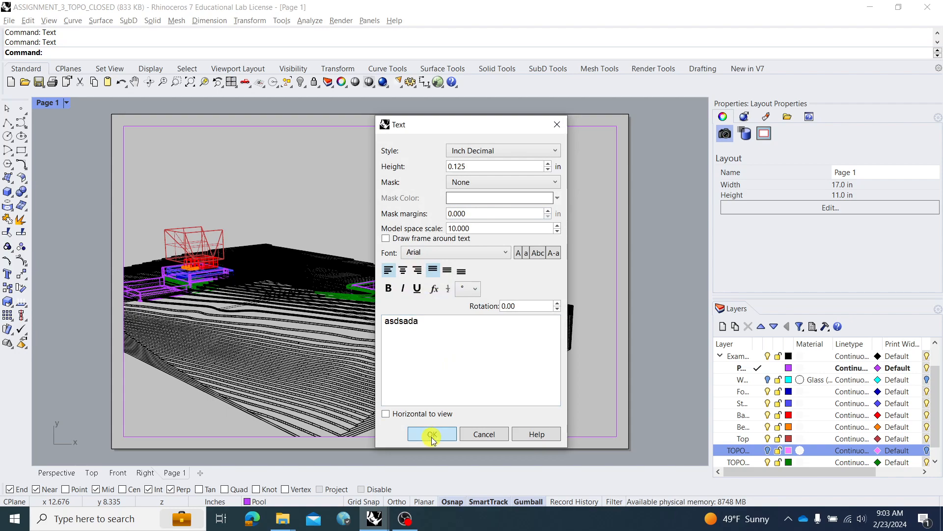
left_click(566, 145)
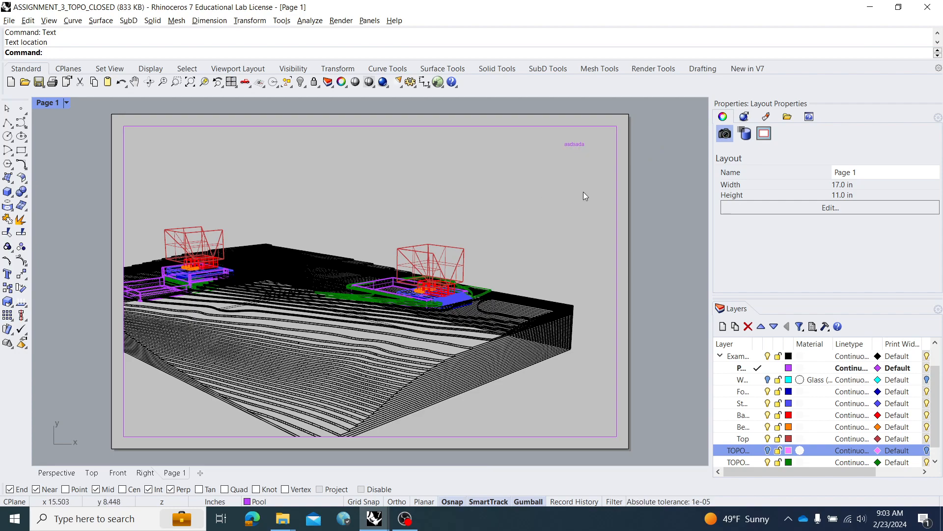
mouse_move(556, 195)
right_mouse_down()
mouse_move(515, 196)
mouse_move(559, 199)
right_mouse_up()
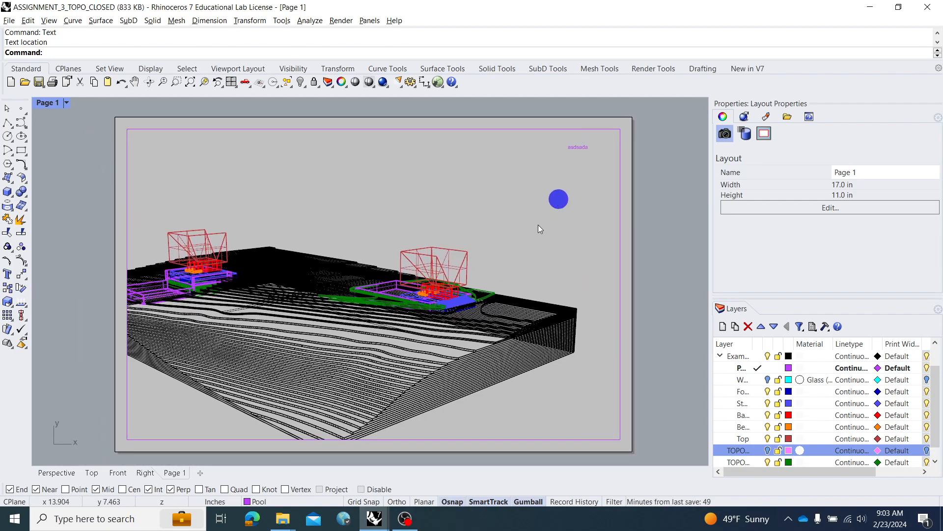
- Orbit the layout's perspective detail to a higher viewpoint over the terrain and return to layout space
double_click(511, 207)
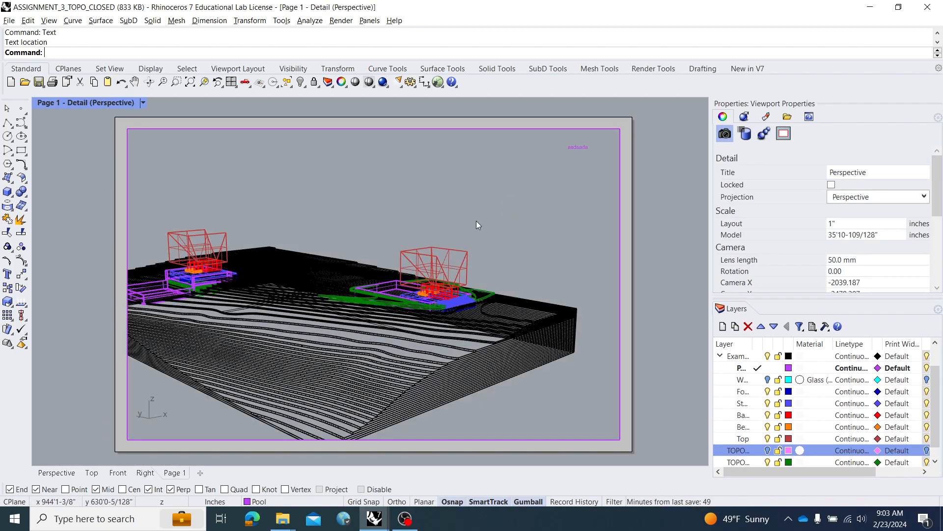
right_click_drag(477, 222, 516, 236)
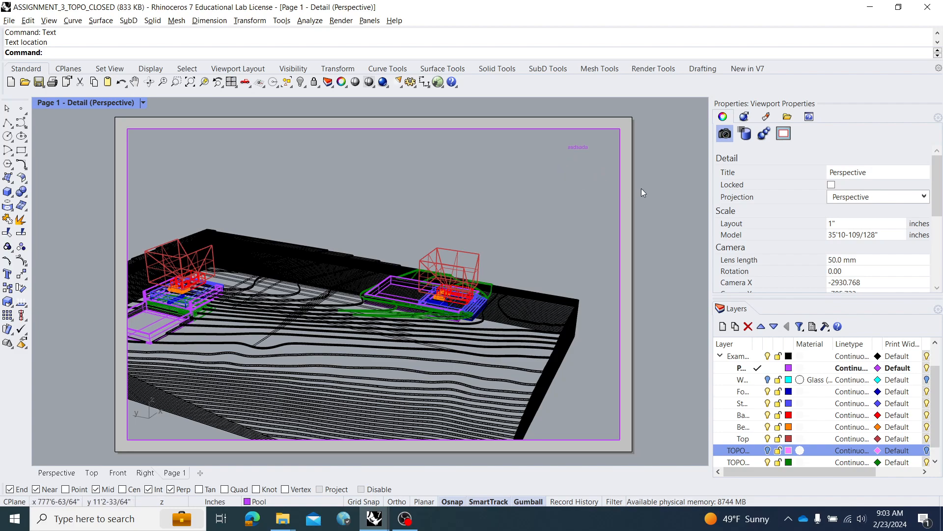
double_click(655, 191)
mouse_move(491, 226)
right_mouse_down()
mouse_move(480, 216)
mouse_move(505, 241)
mouse_move(502, 228)
right_mouse_up()
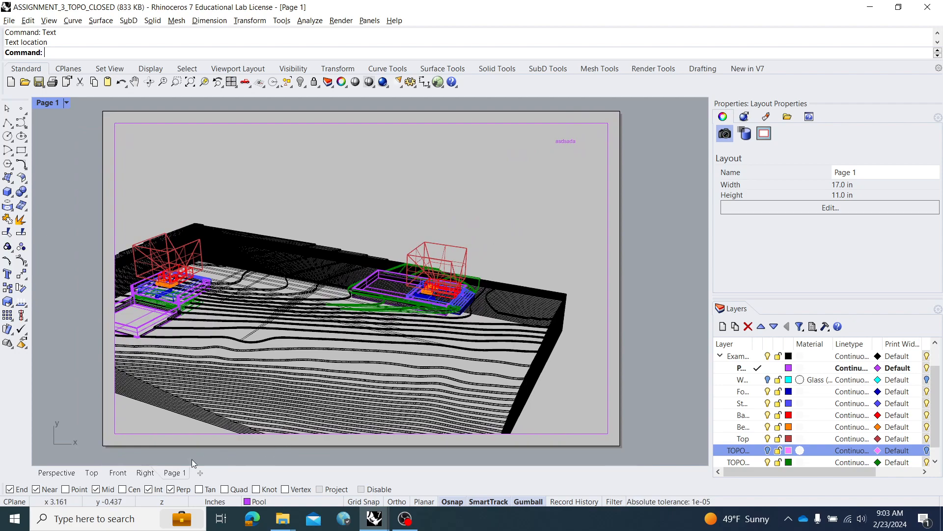
- Return to the Perspective viewport and orient its camera to the side face of the building's large upper volume
left_click(56, 472)
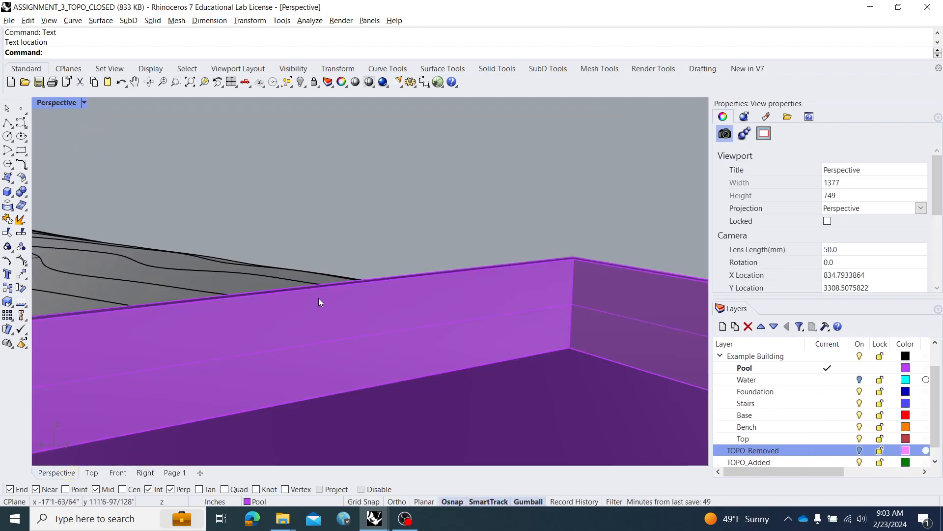
right_click_drag(314, 238, 347, 261)
left_click(60, 102)
mouse_move(114, 364)
left_click(221, 249)
left_click(472, 143)
left_click(441, 134)
right_click_drag(388, 282, 397, 247, "shift")
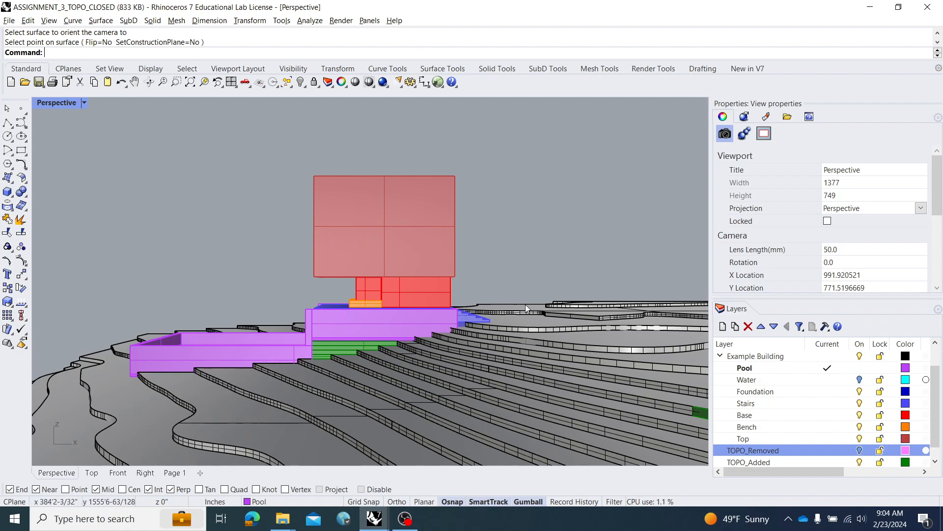
- Save the current perspective camera as the named view "Perspective Test" and move the Named Views window clear of the building
left_click(72, 101)
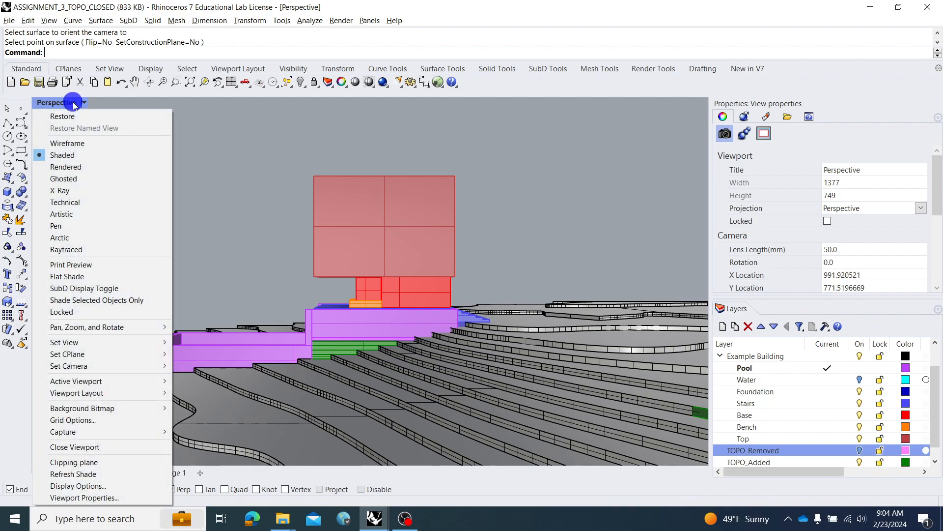
mouse_move(137, 343)
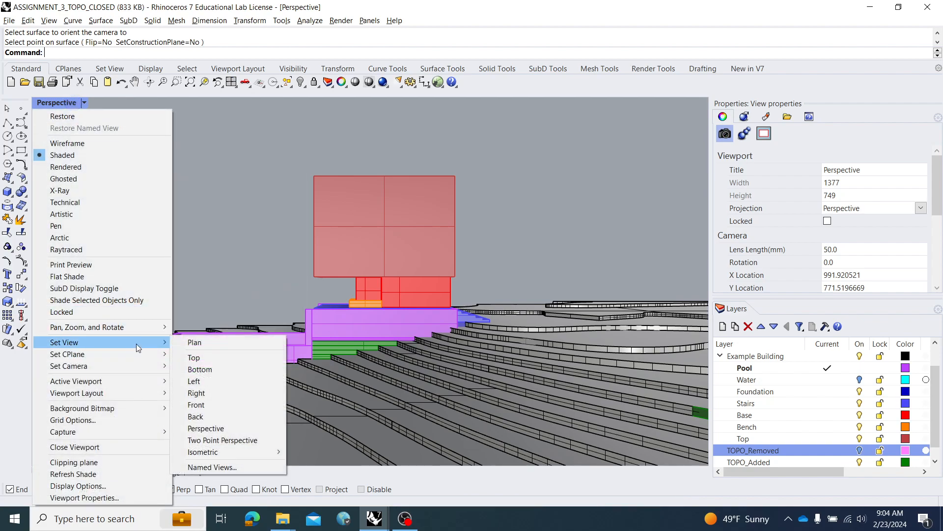
left_click(223, 467)
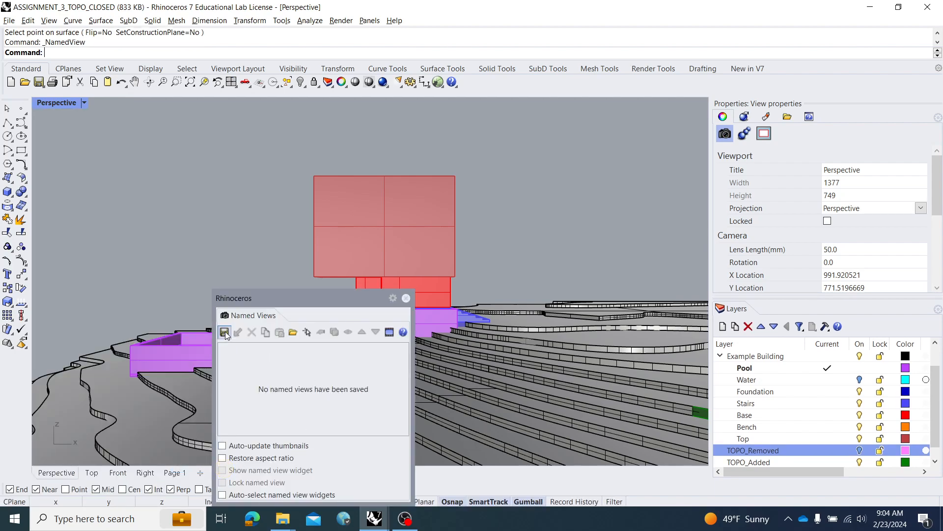
left_click(225, 333)
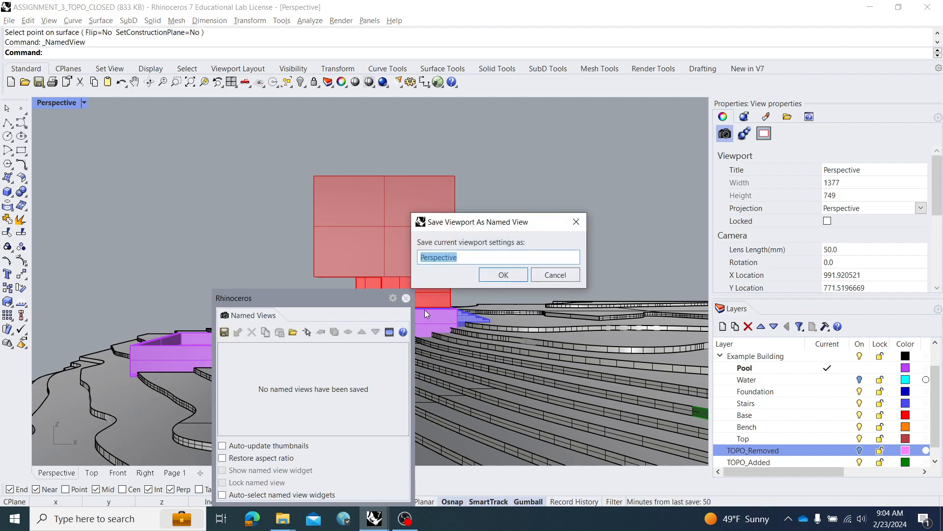
key("Right")
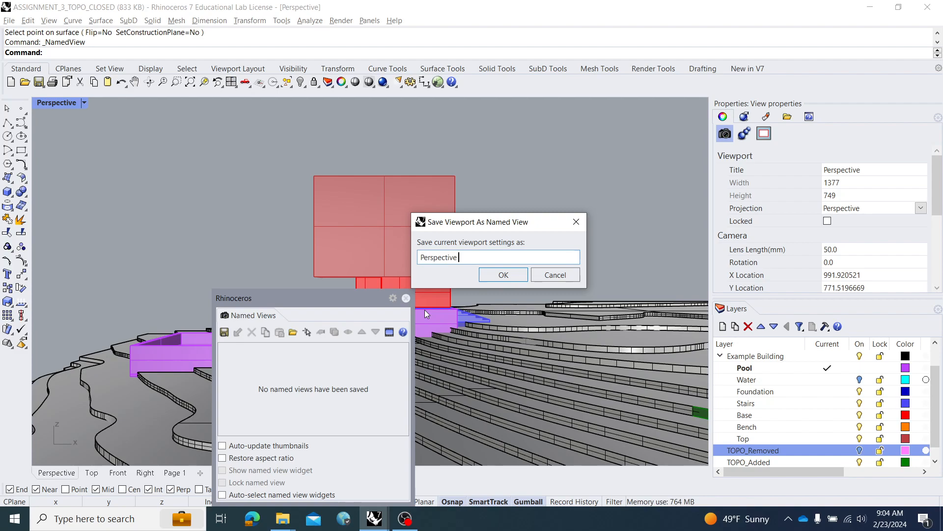
type("T")
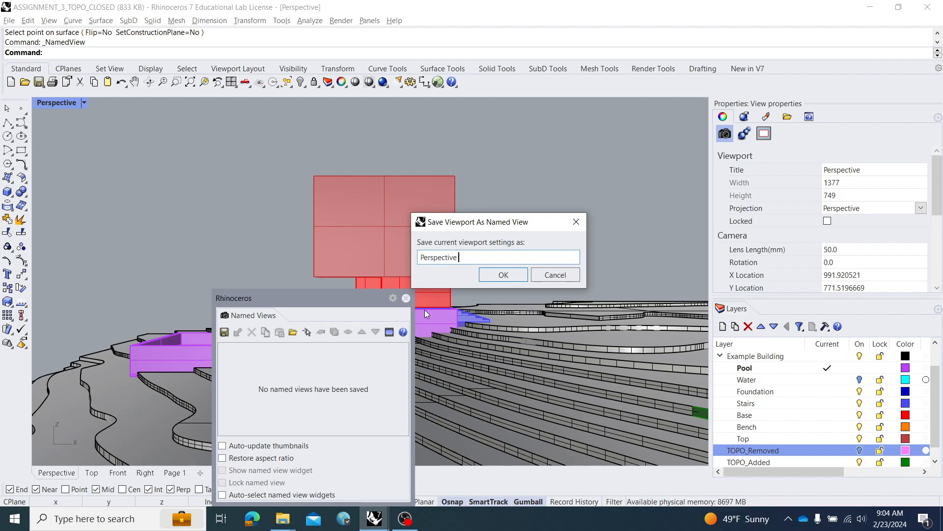
type("est")
key("Return")
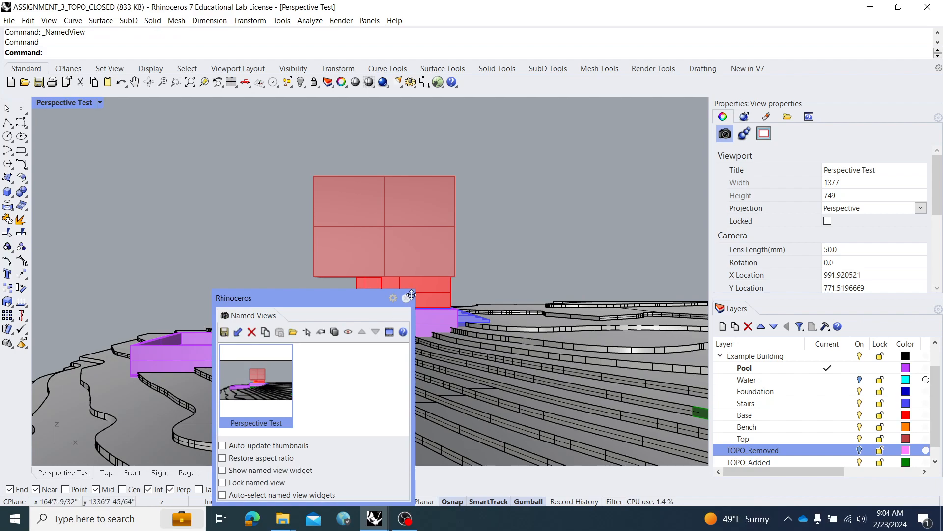
left_click_drag(303, 295, 604, 106)
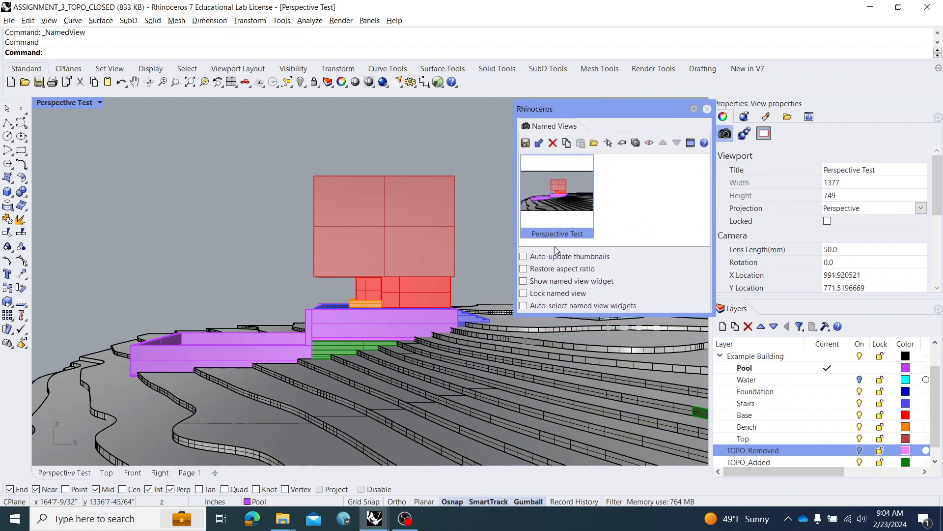
left_click(459, 149)
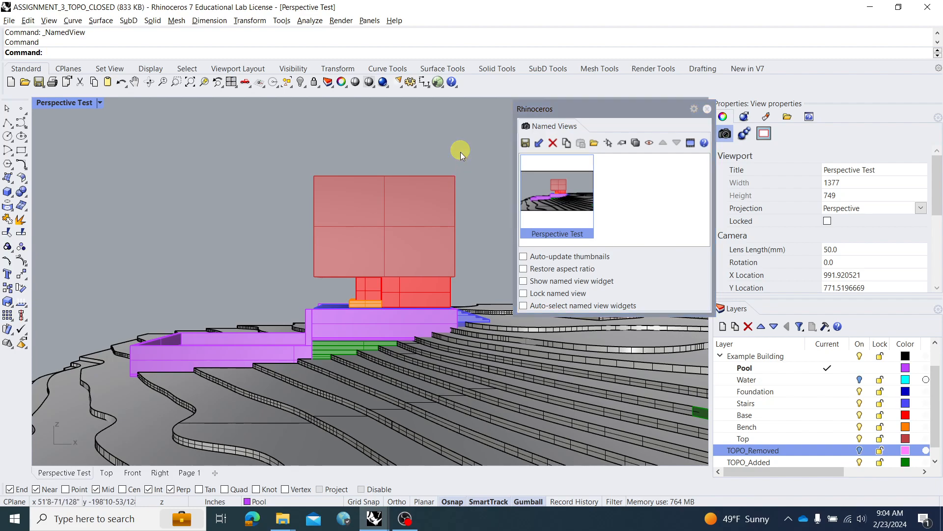
- Reset the maximized viewport to the standard Perspective view, orbit around the building and terrain, and close the Named Views window
double_click(45, 103)
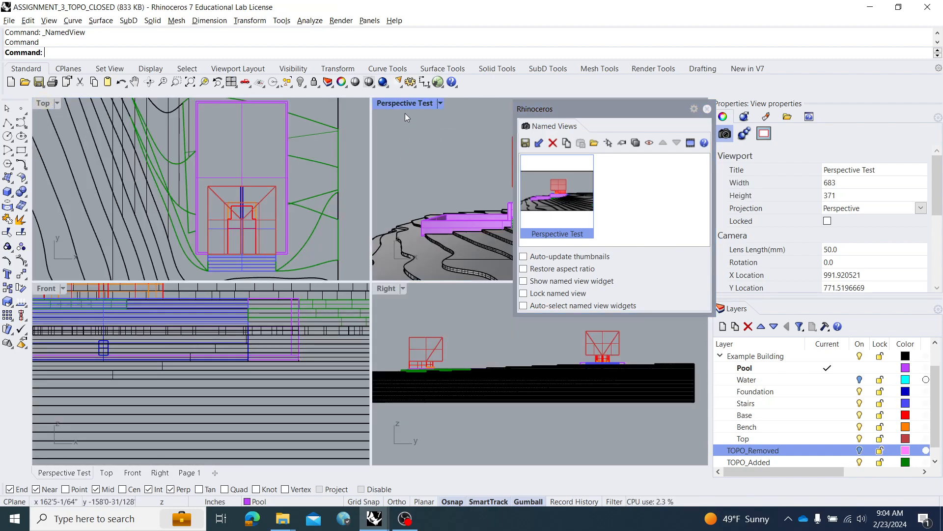
right_click(405, 104)
mouse_move(440, 344)
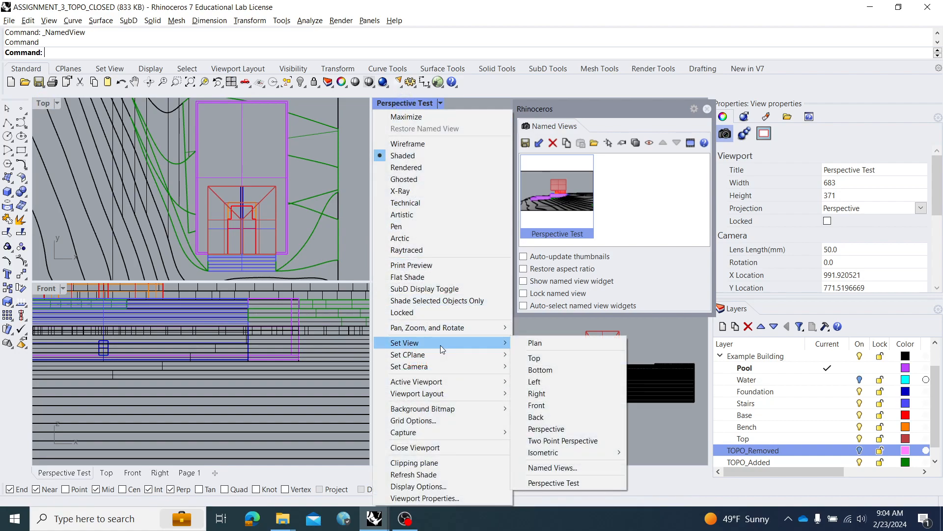
left_click(545, 428)
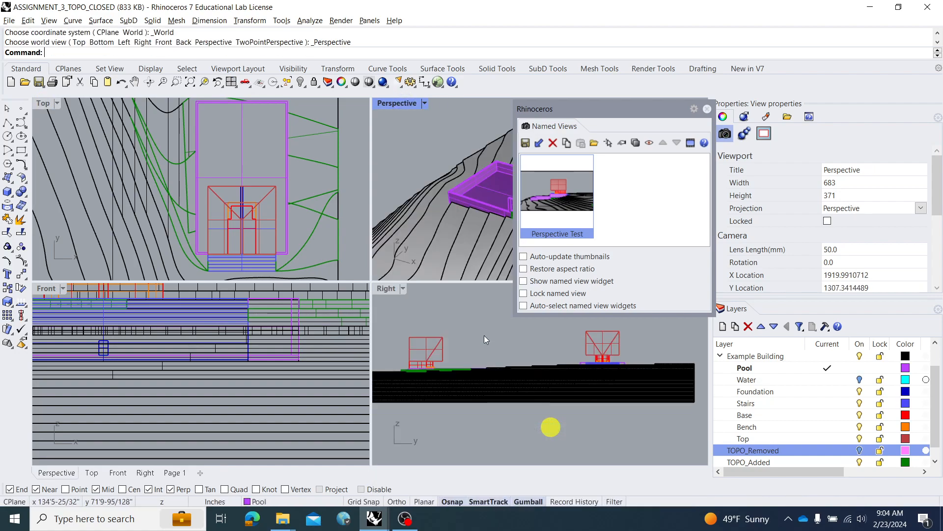
double_click(397, 109)
right_click_drag(356, 241, 411, 235)
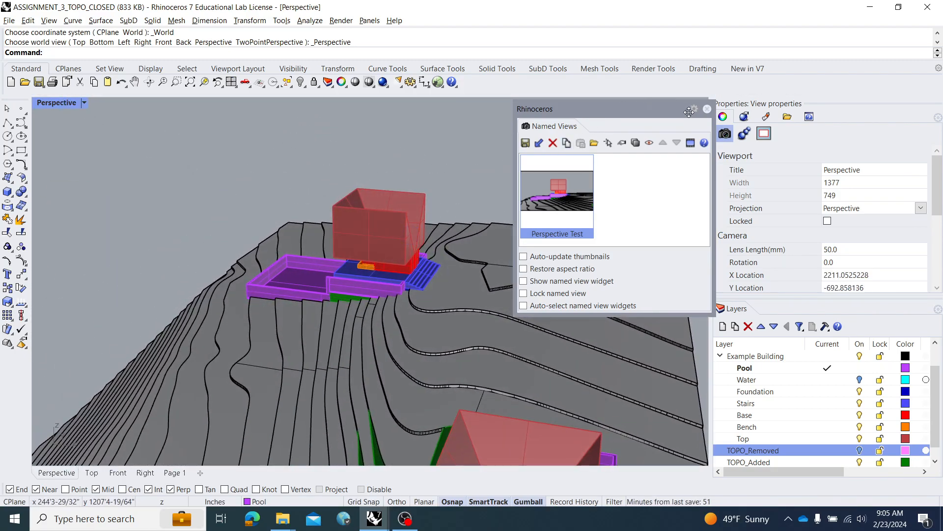
left_click(708, 109)
- Reopen the Named Views window and restore the saved view "Perspective Test" in the Perspective viewport
left_click(69, 102)
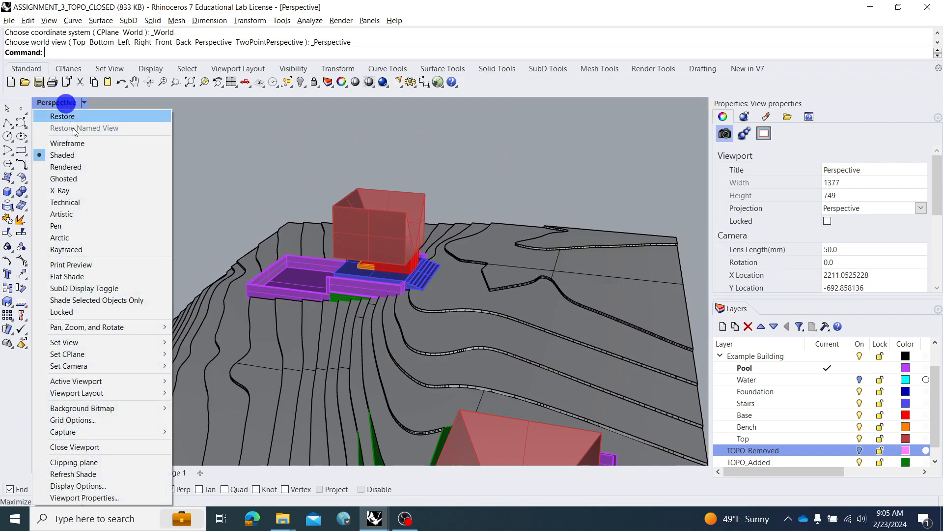
mouse_move(121, 338)
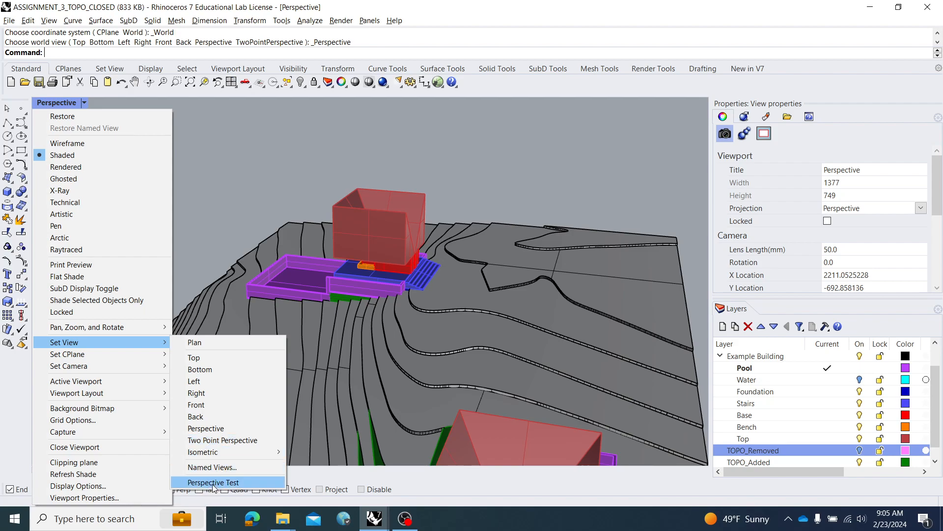
left_click(212, 466)
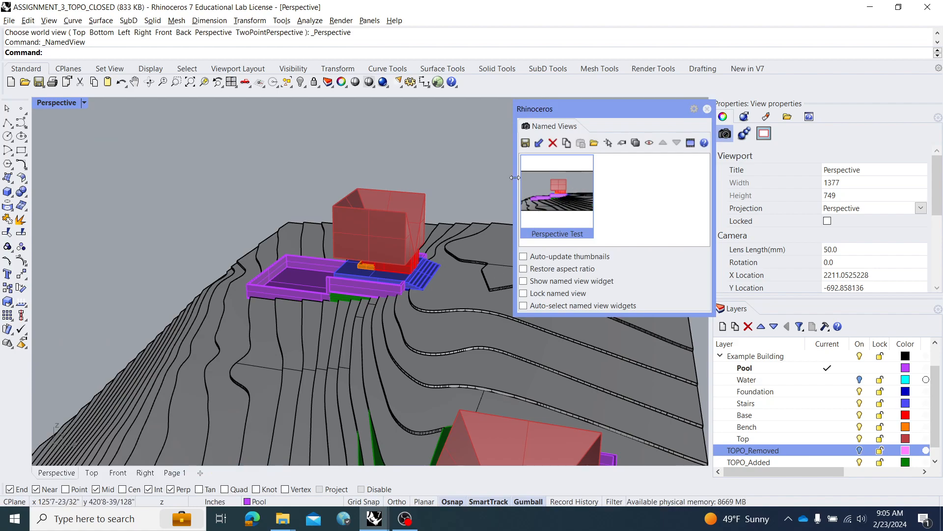
left_click(56, 103)
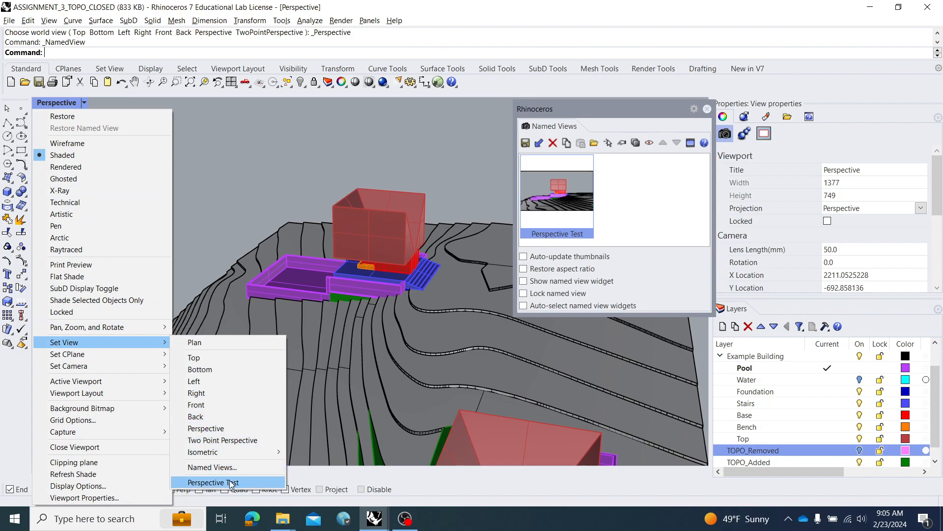
left_click(234, 483)
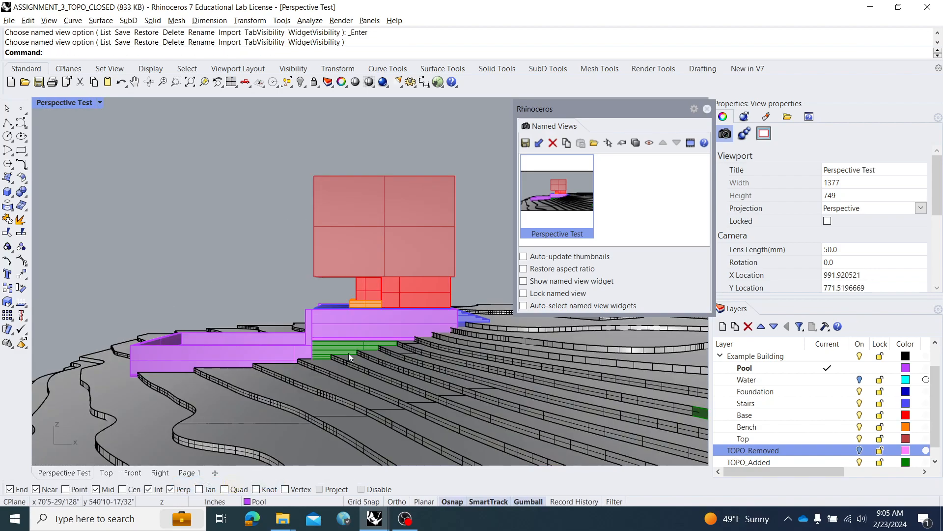
- Orbit away to the opposite side of the terrain, restore "Perspective Test" from the saved named views, and close the Named Views window
right_click_drag(483, 200, 341, 232)
scroll(341, 226, "down", 5)
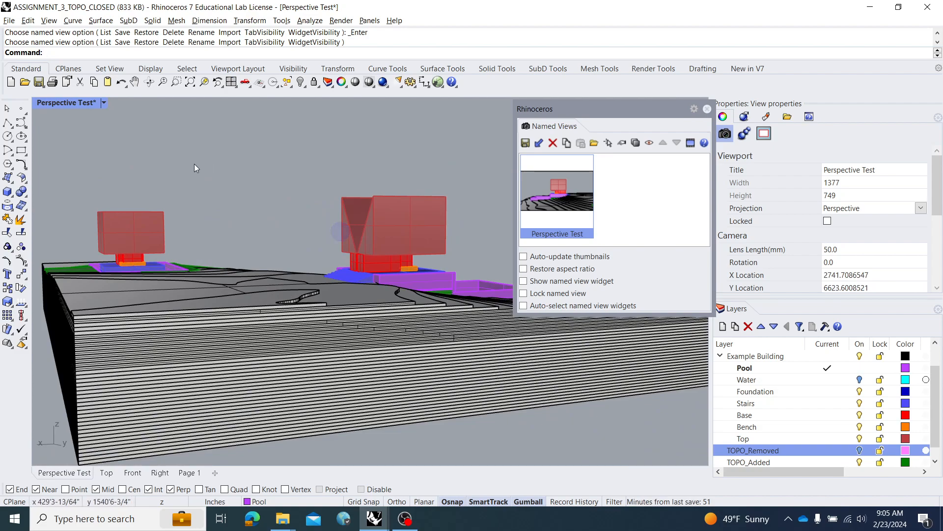
right_click_drag(194, 161, 249, 187)
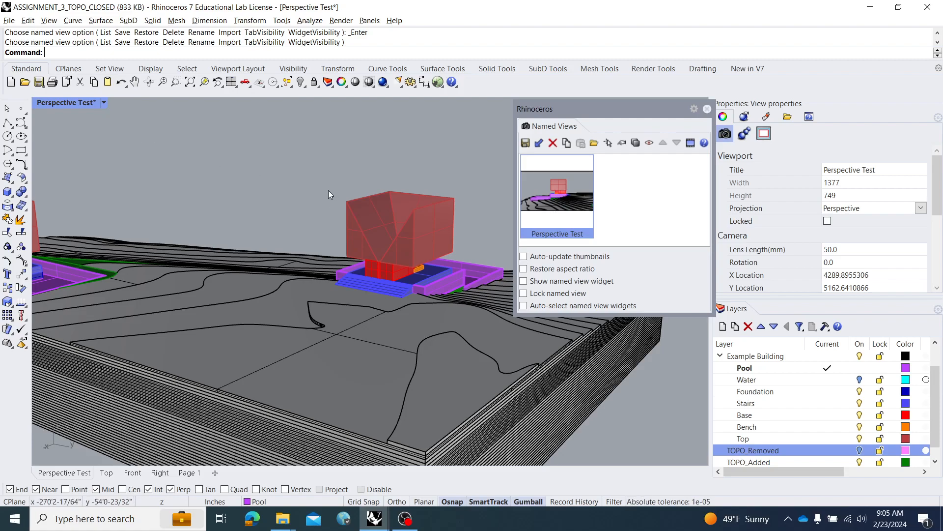
double_click(565, 194)
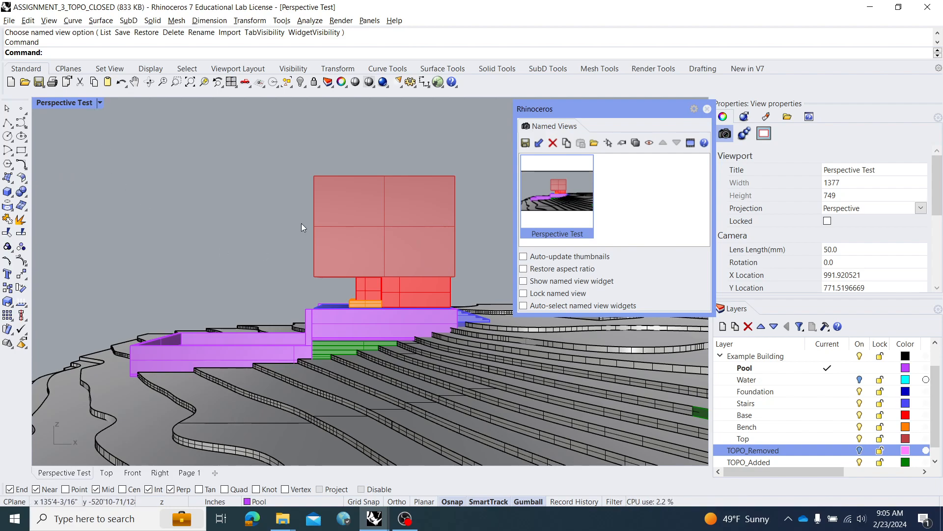
left_click(707, 109)
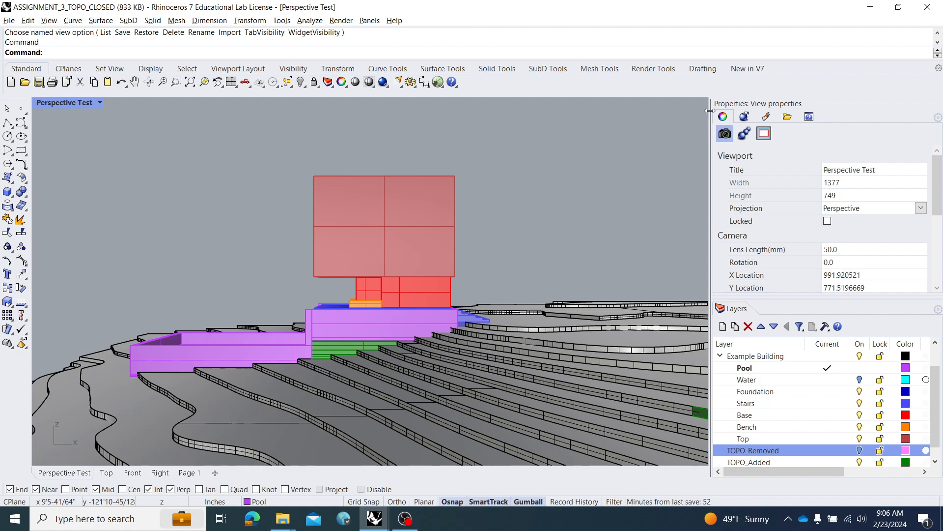